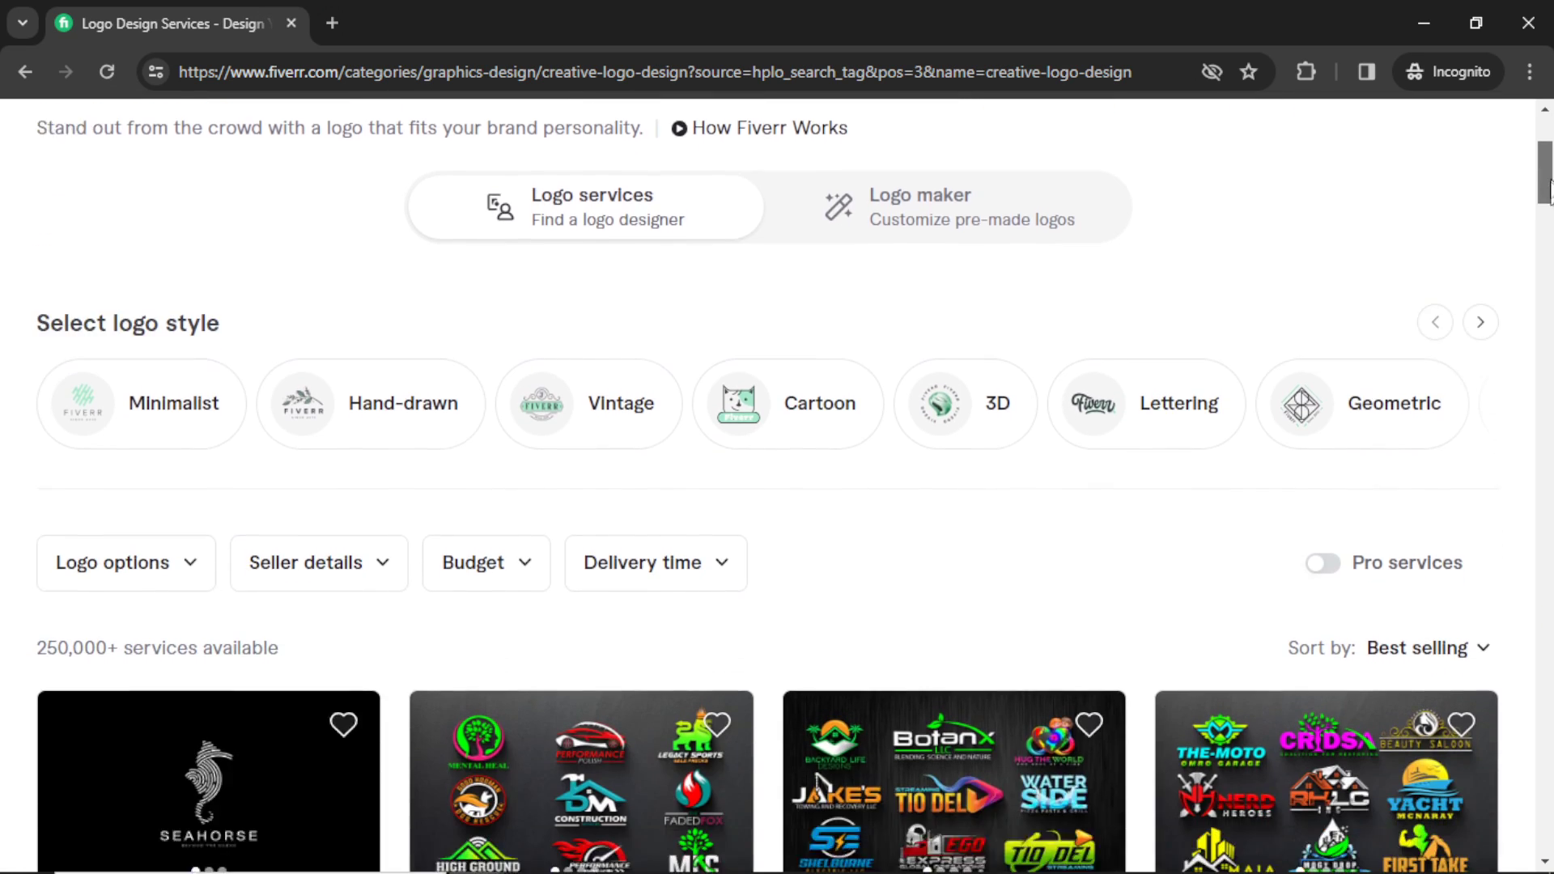
pyautogui.moveTo(1548, 146); pyautogui.dragTo(1550, 216)
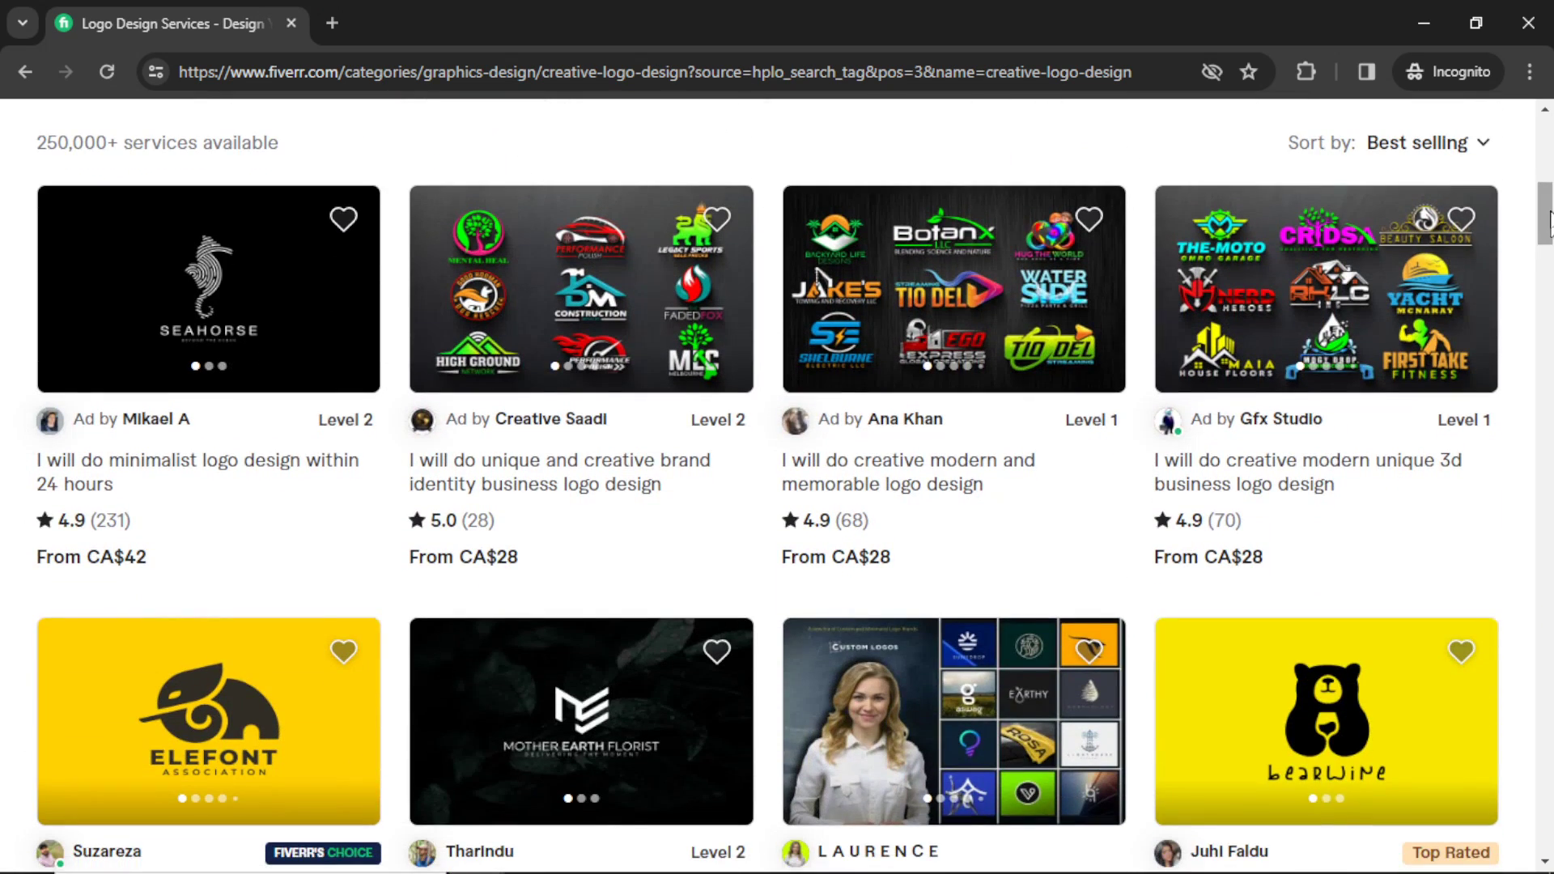
pyautogui.moveTo(260, 280)
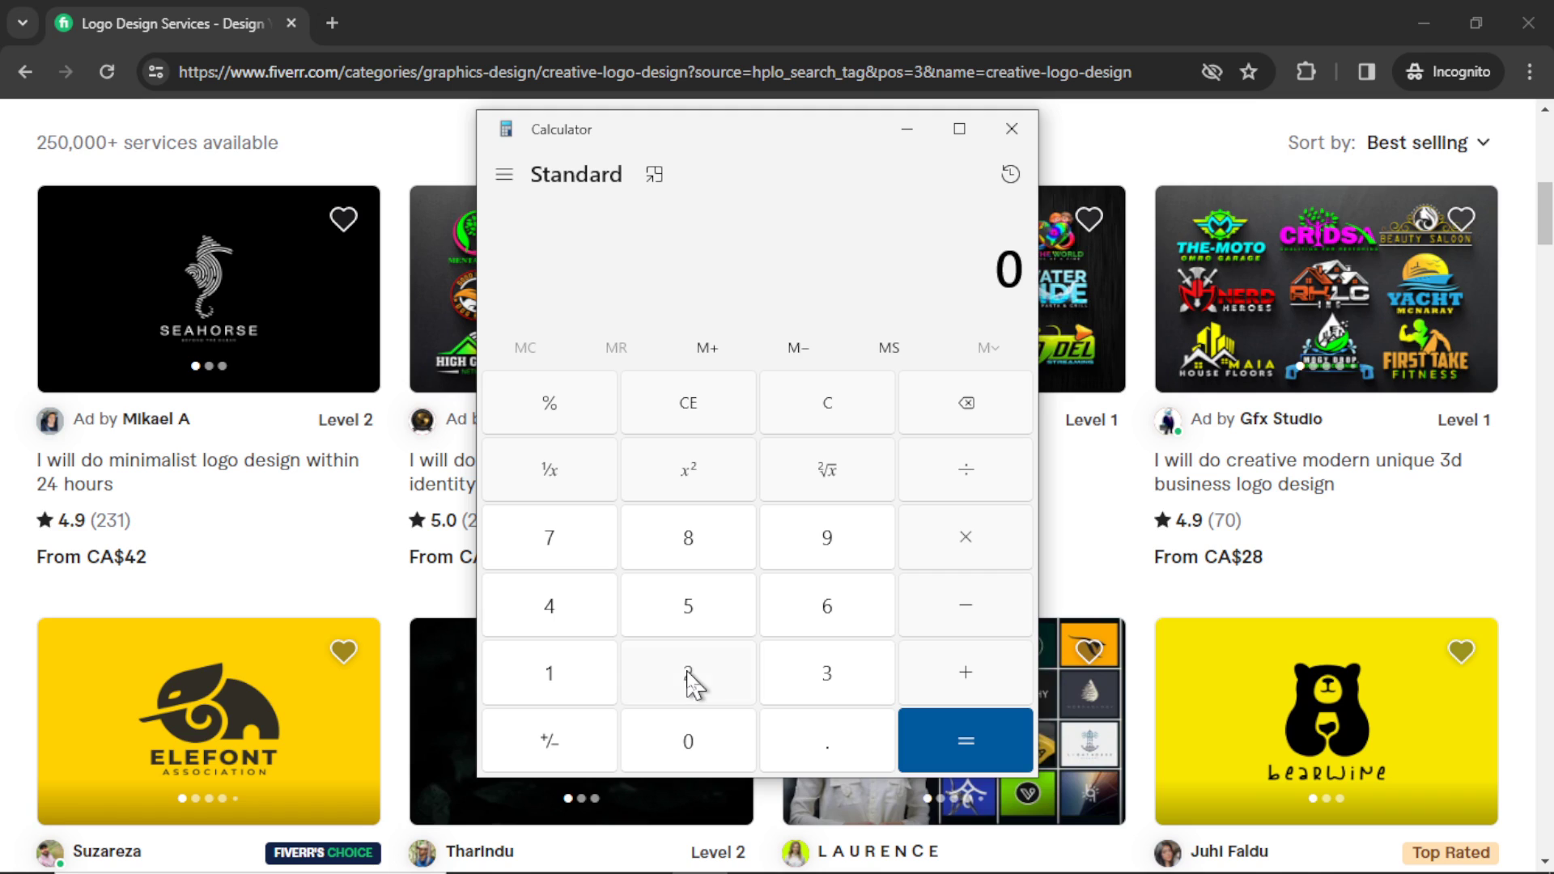
# - Multiply 231 reviews by the CA$42 gig price in Calculator to get 9,702
pyautogui.click(692, 684)
pyautogui.click(817, 673)
pyautogui.click(604, 693)
pyautogui.click(971, 542)
pyautogui.click(599, 622)
pyautogui.click(707, 677)
pyautogui.click(978, 745)
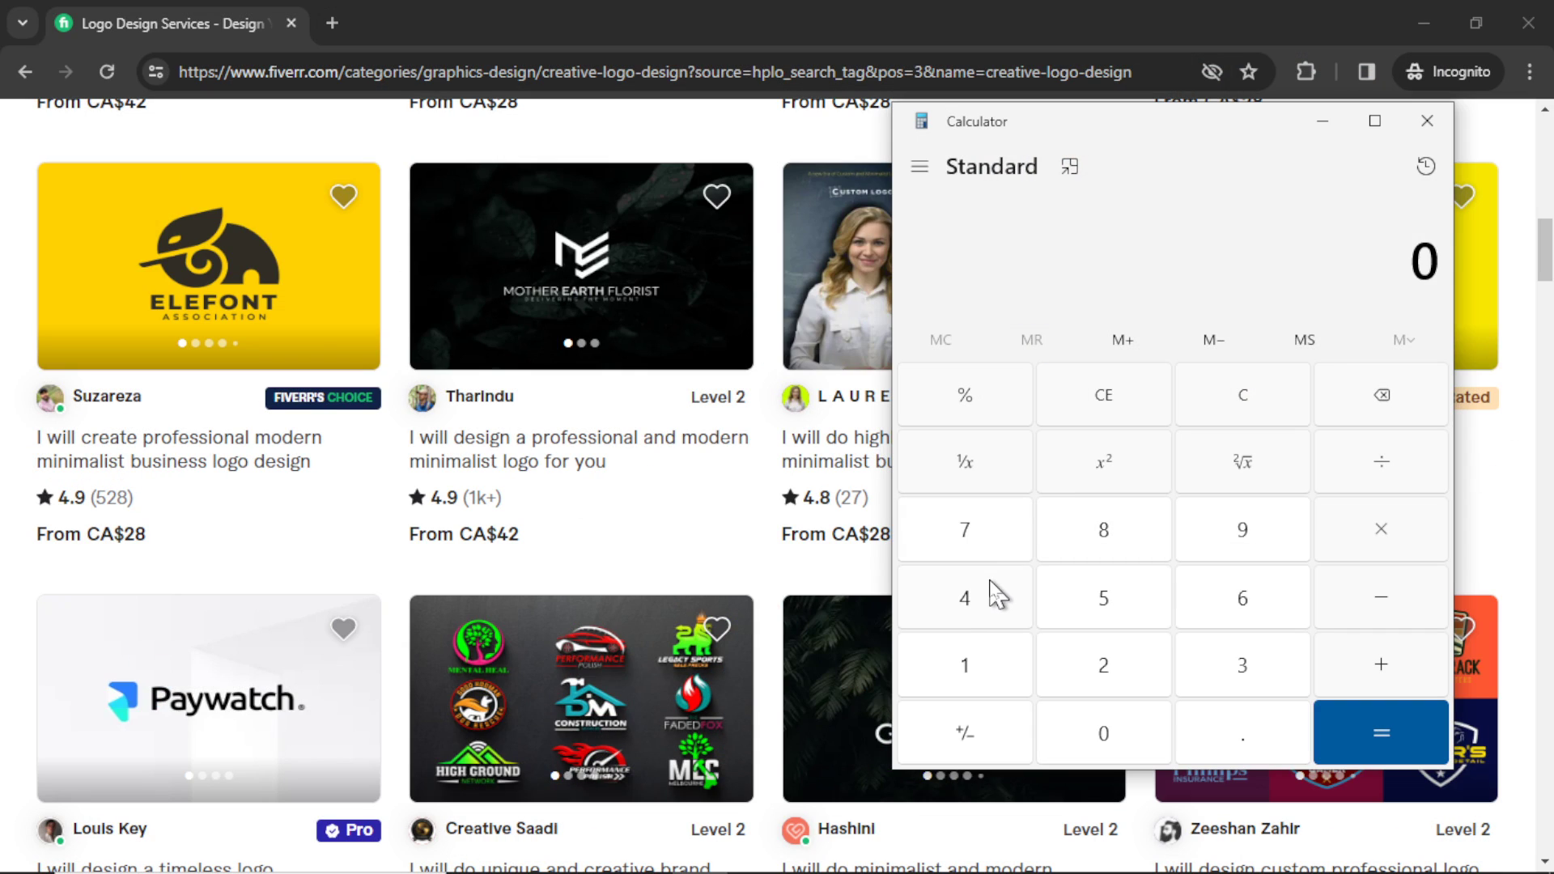
# - Multiply 42 by 1000 orders to estimate 42,000
pyautogui.click(994, 593)
pyautogui.click(1104, 666)
pyautogui.click(1373, 552)
pyautogui.click(989, 667)
pyautogui.tripleClick(1104, 733)
pyautogui.click(1380, 731)
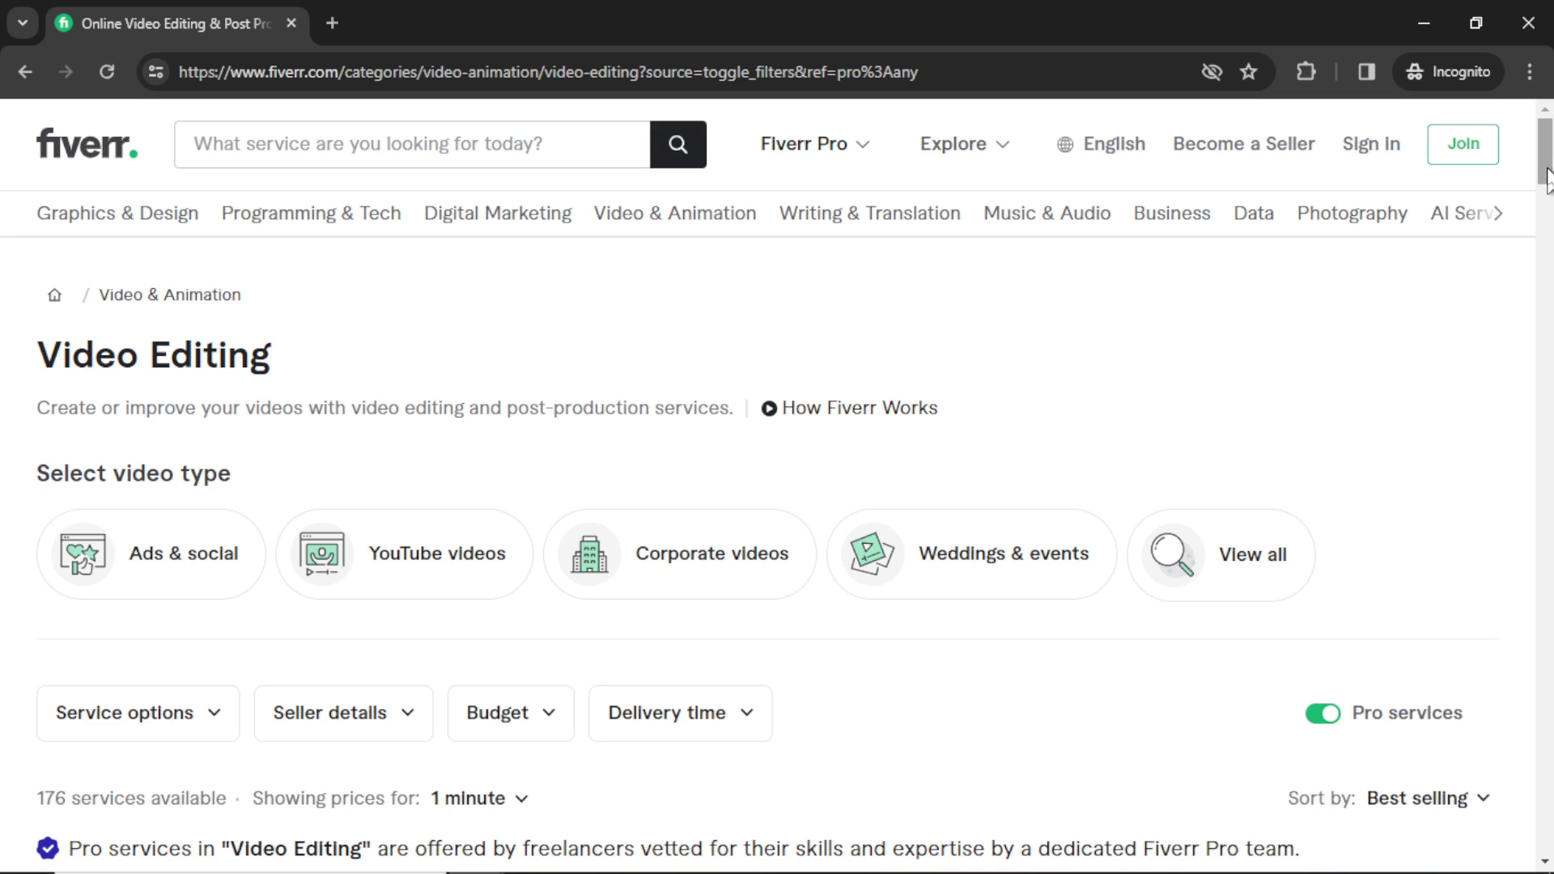
pyautogui.moveTo(1547, 183); pyautogui.dragTo(1549, 243)
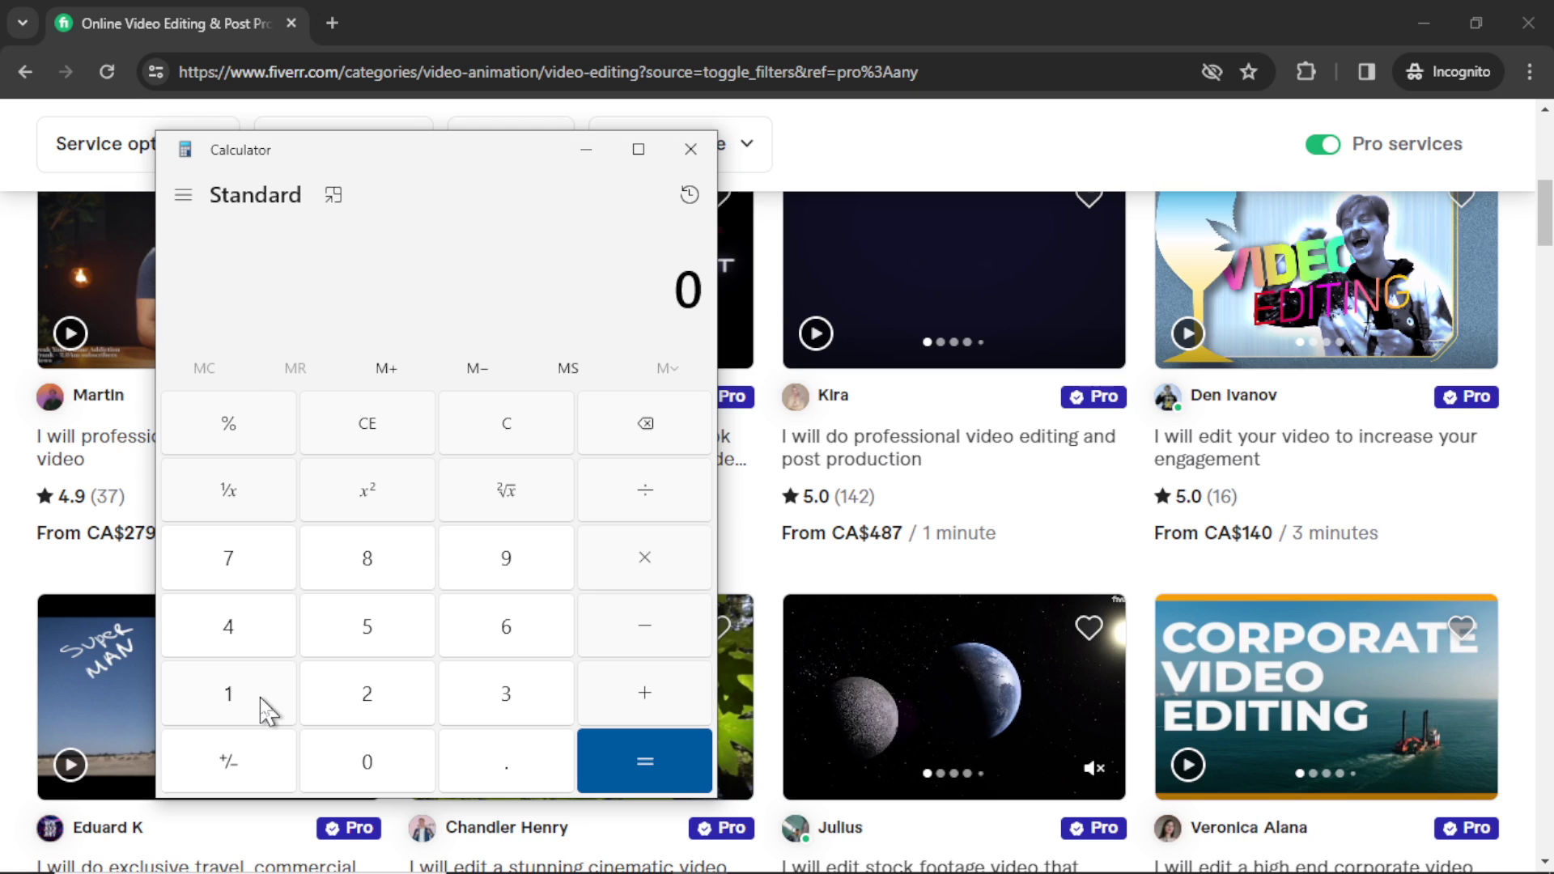
# - Compute 142 × 487 = 69,154 in Calculator, then close Calculator
pyautogui.click(249, 695)
pyautogui.click(231, 627)
pyautogui.click(371, 690)
pyautogui.click(656, 571)
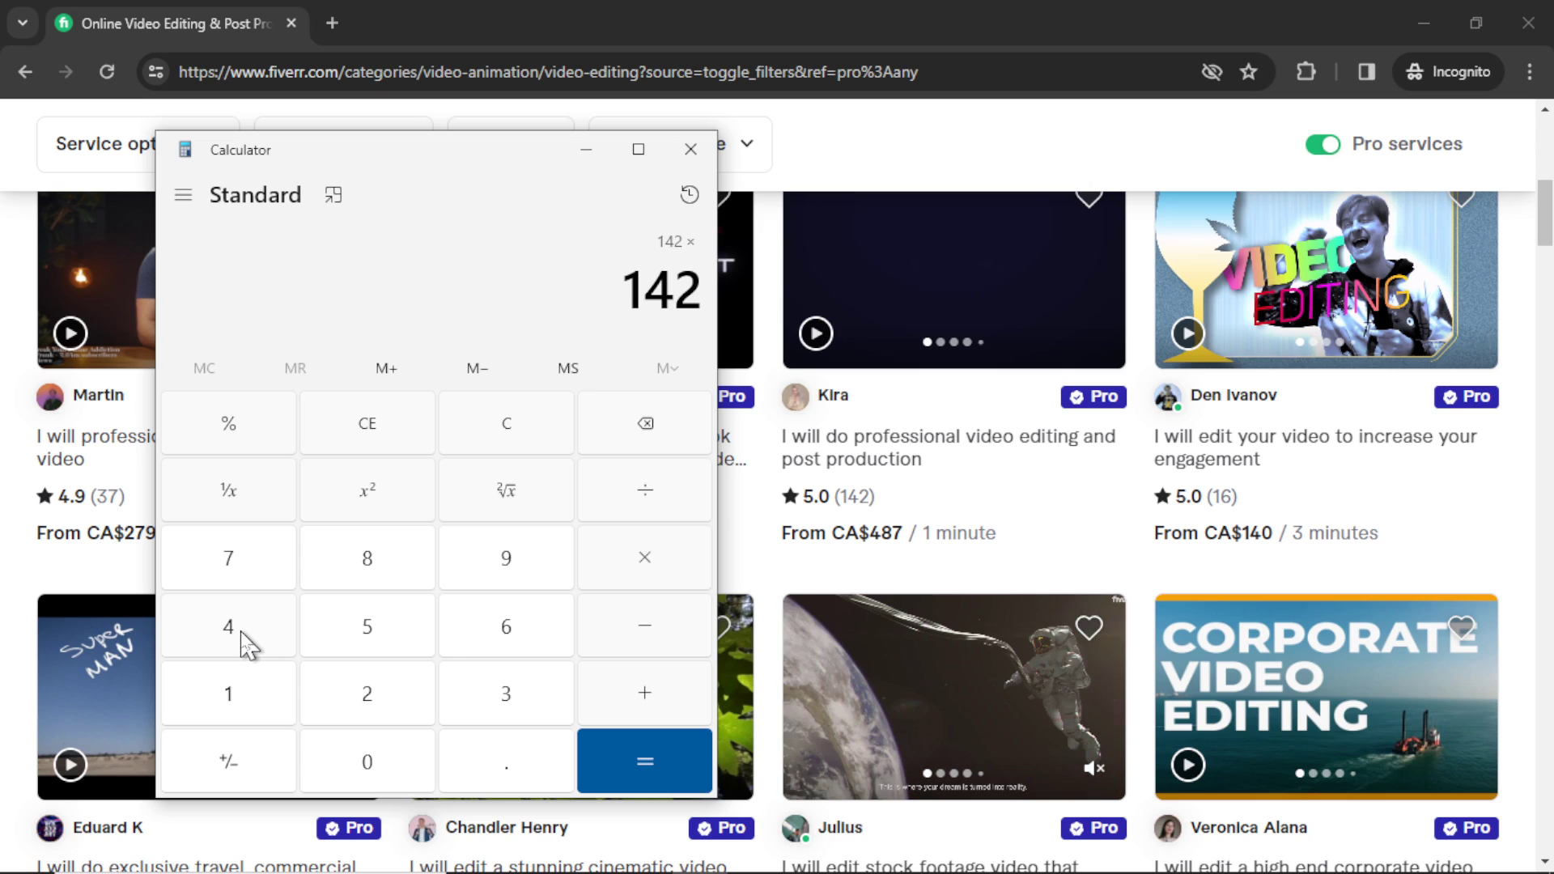
pyautogui.click(282, 628)
pyautogui.click(307, 568)
pyautogui.click(640, 735)
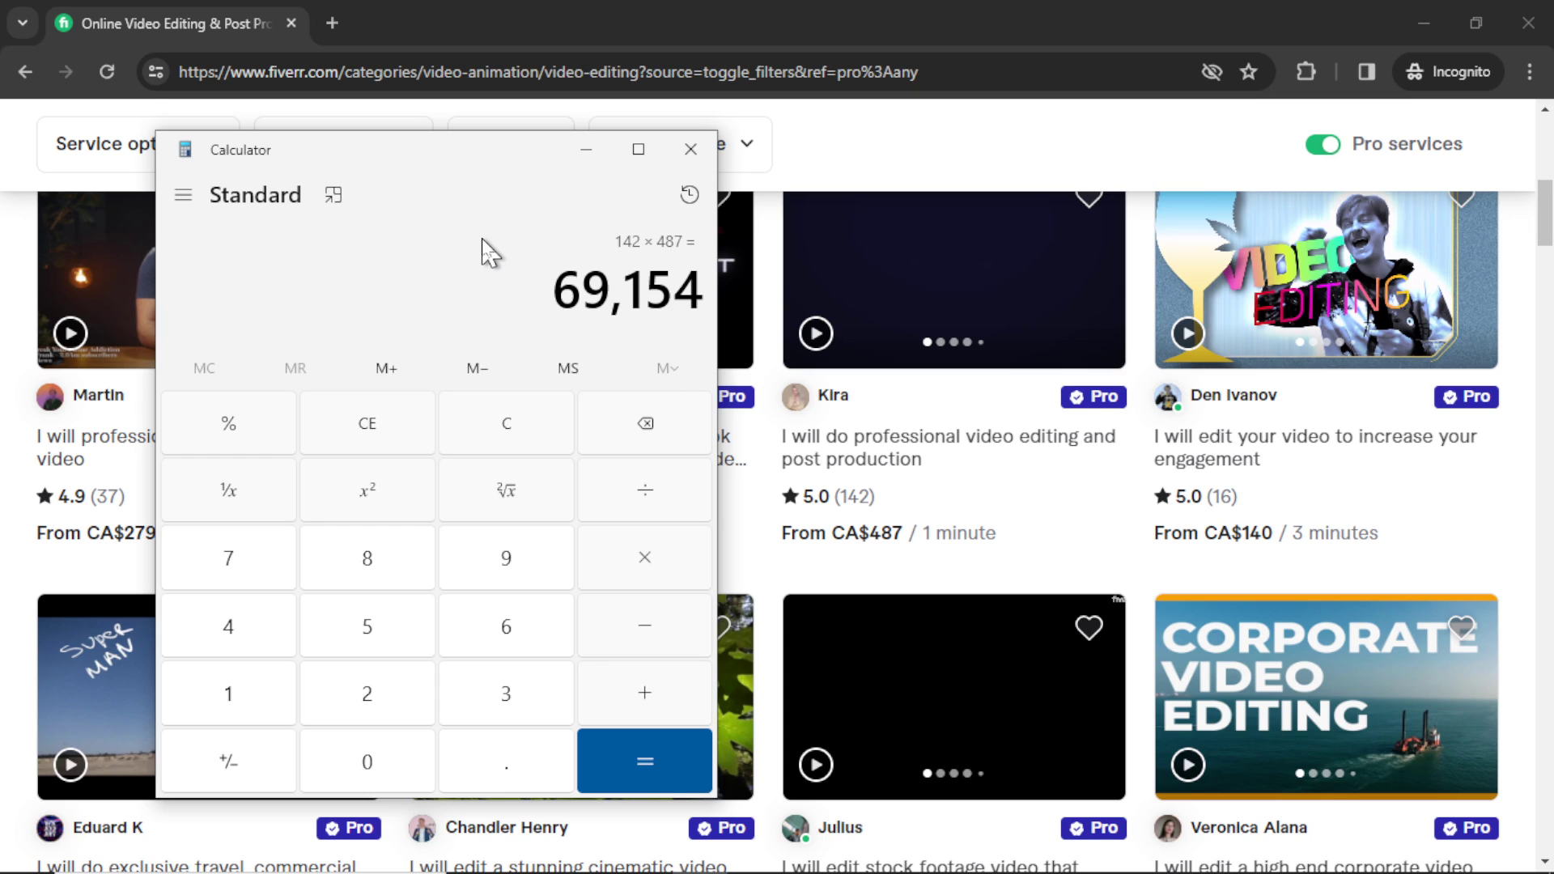
pyautogui.hotkey('alt', 'F4')
pyautogui.middleClick(878, 452)
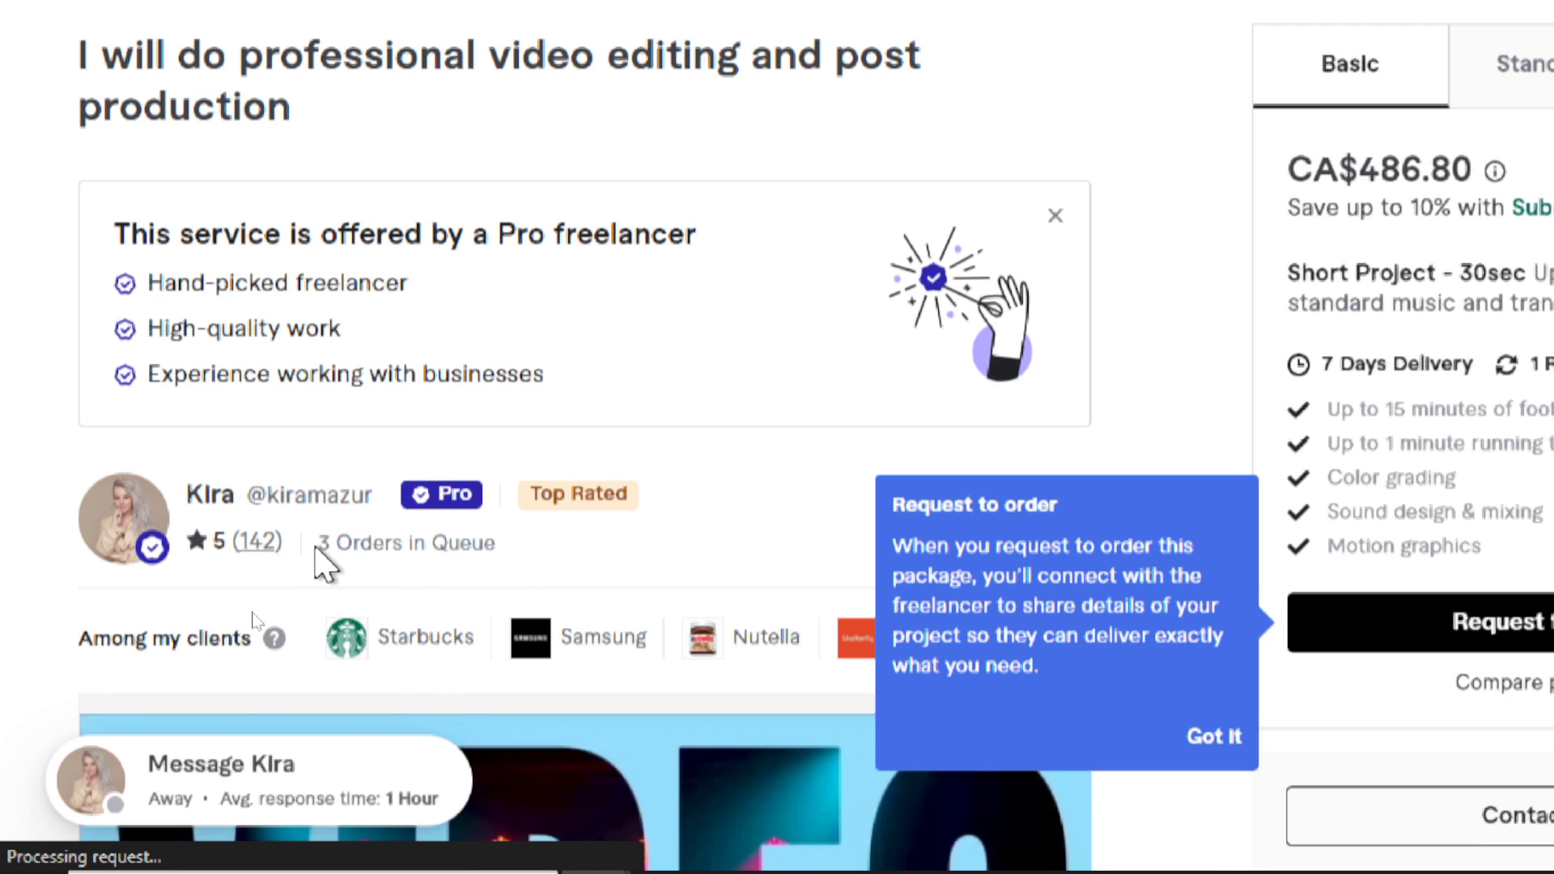
pyautogui.moveTo(318, 547); pyautogui.dragTo(584, 549)
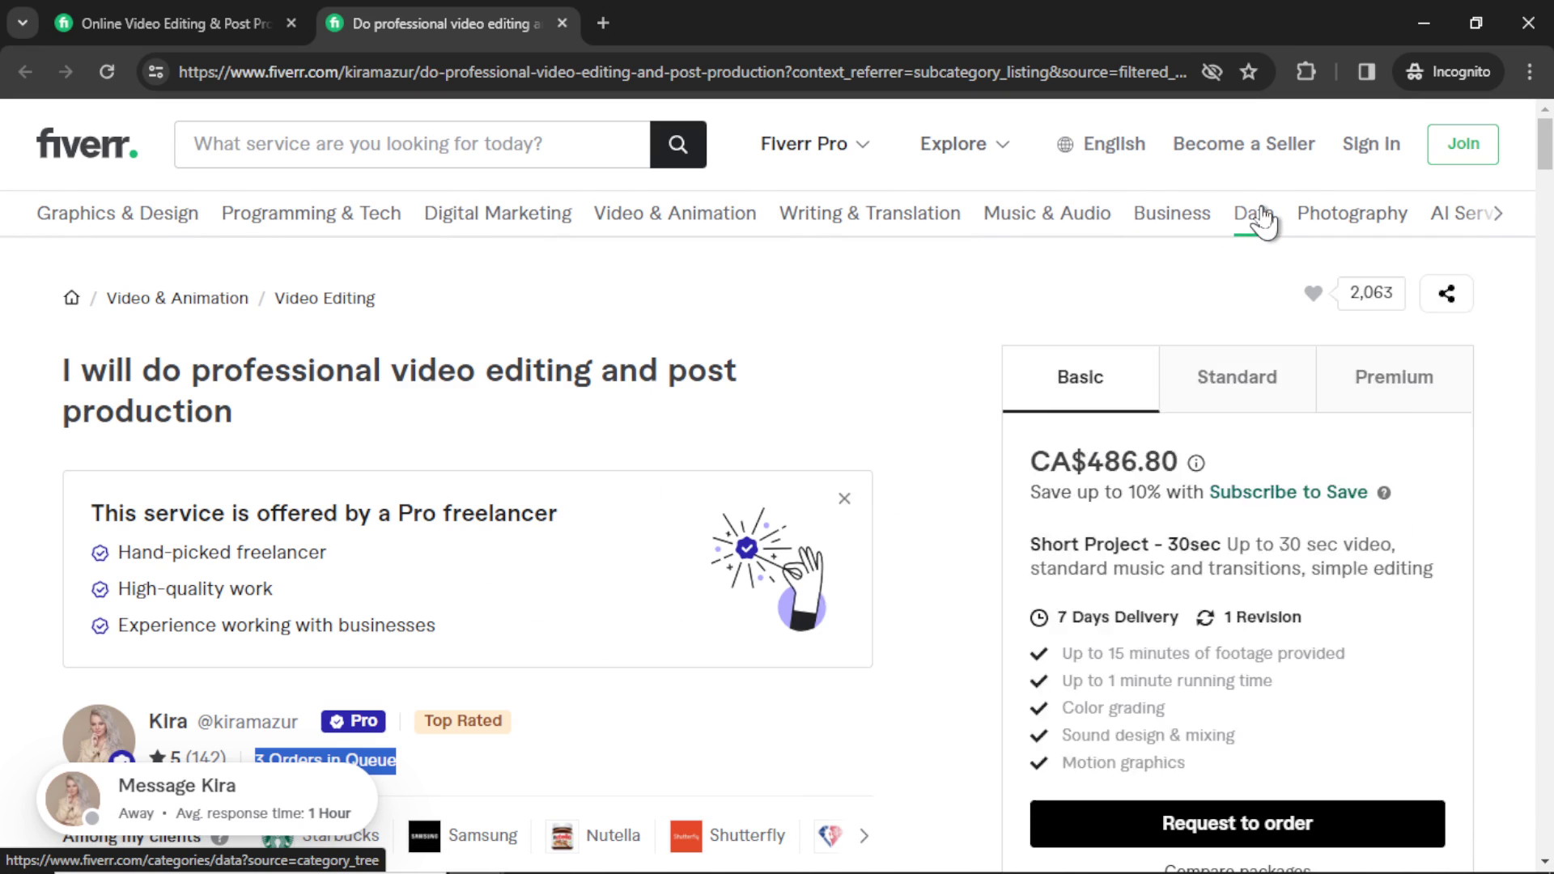
pyautogui.moveTo(1450, 213)
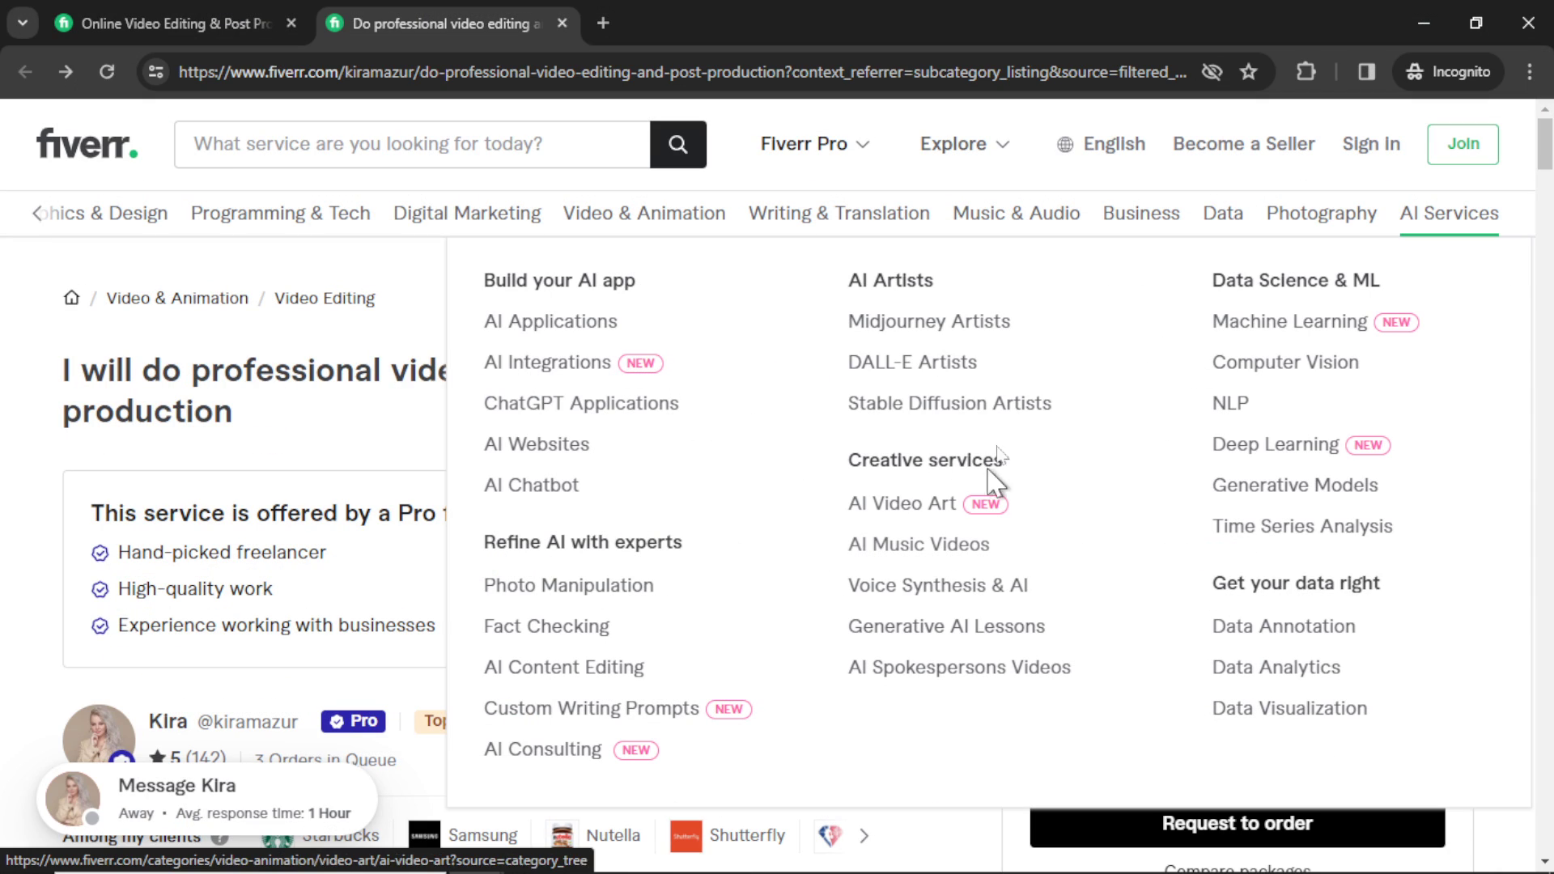
# - Open the Midjourney Artists gig listings from the AI Services menu
pyautogui.click(971, 331)
pyautogui.scroll(-3, 1287, 447)
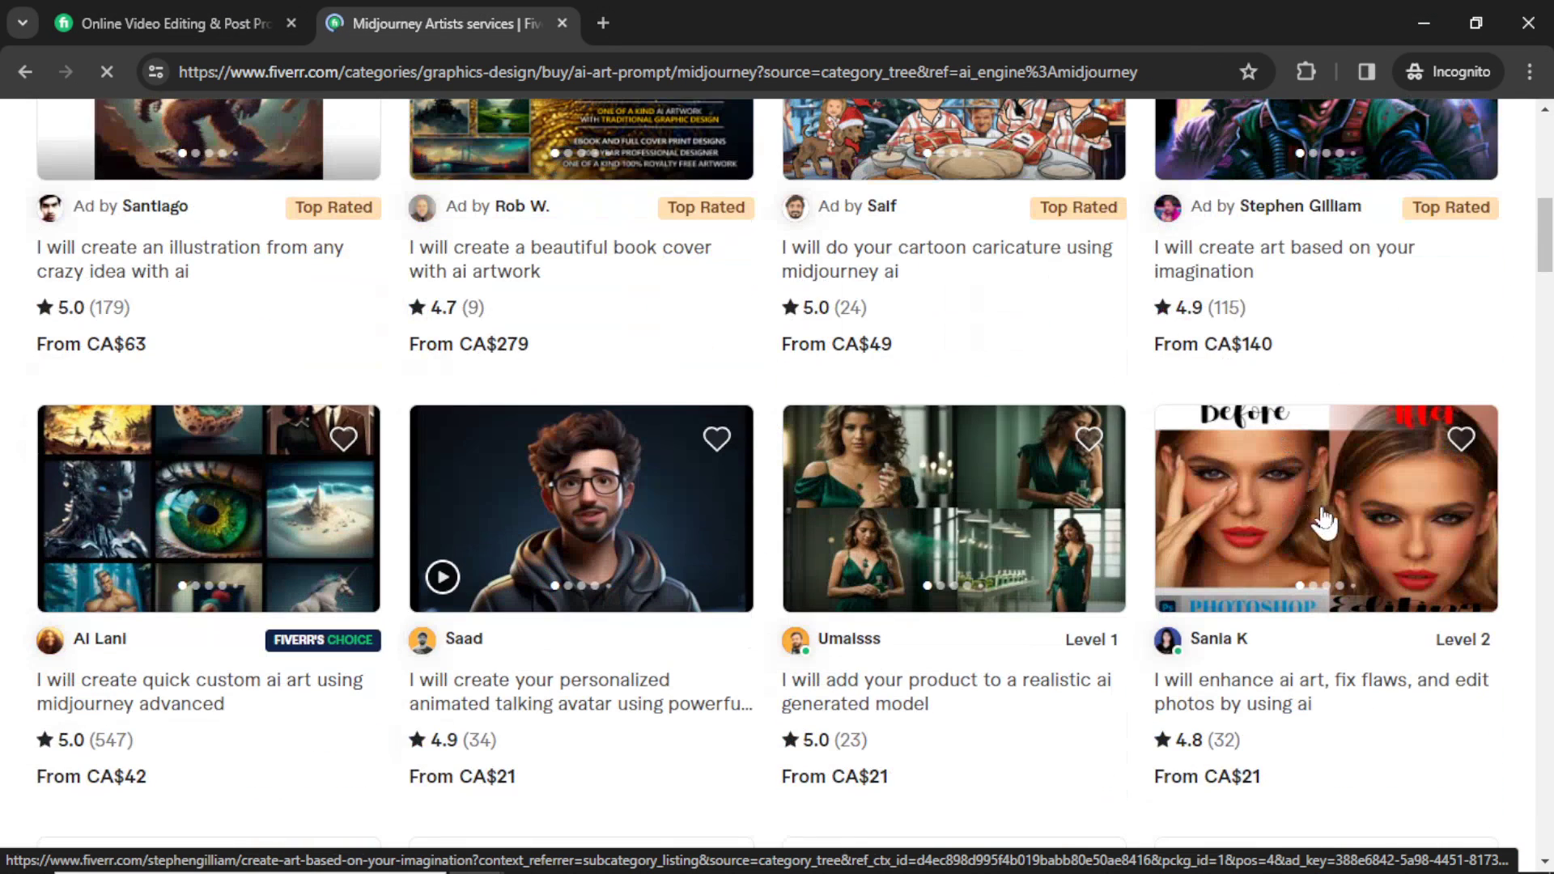
pyautogui.scroll(-2, 1198, 528)
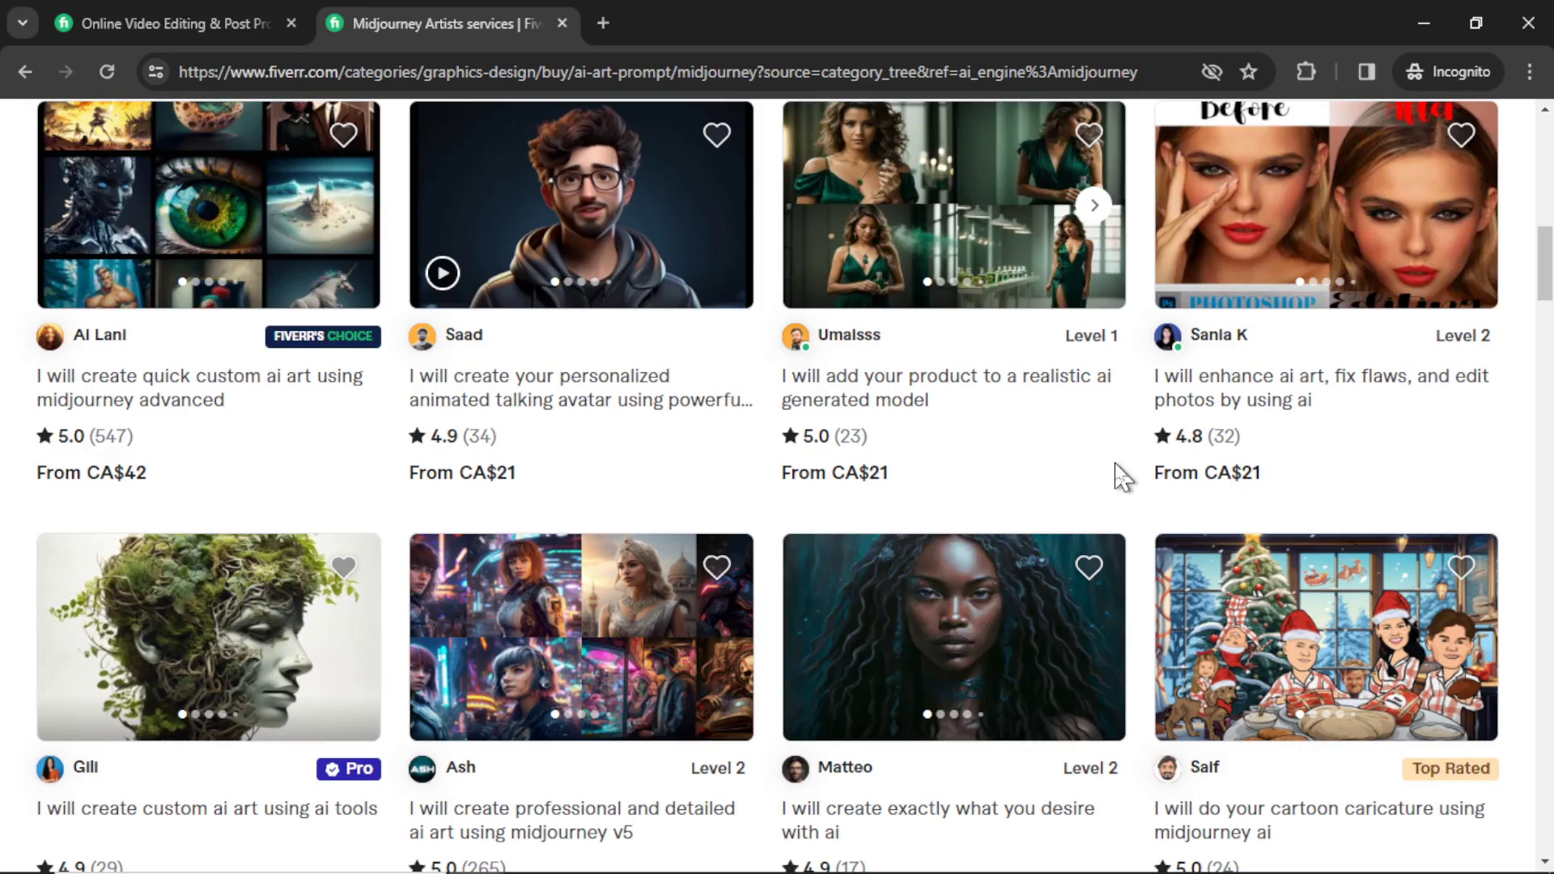
pyautogui.scroll(-1, 1118, 474)
pyautogui.scroll(-3, 1109, 498)
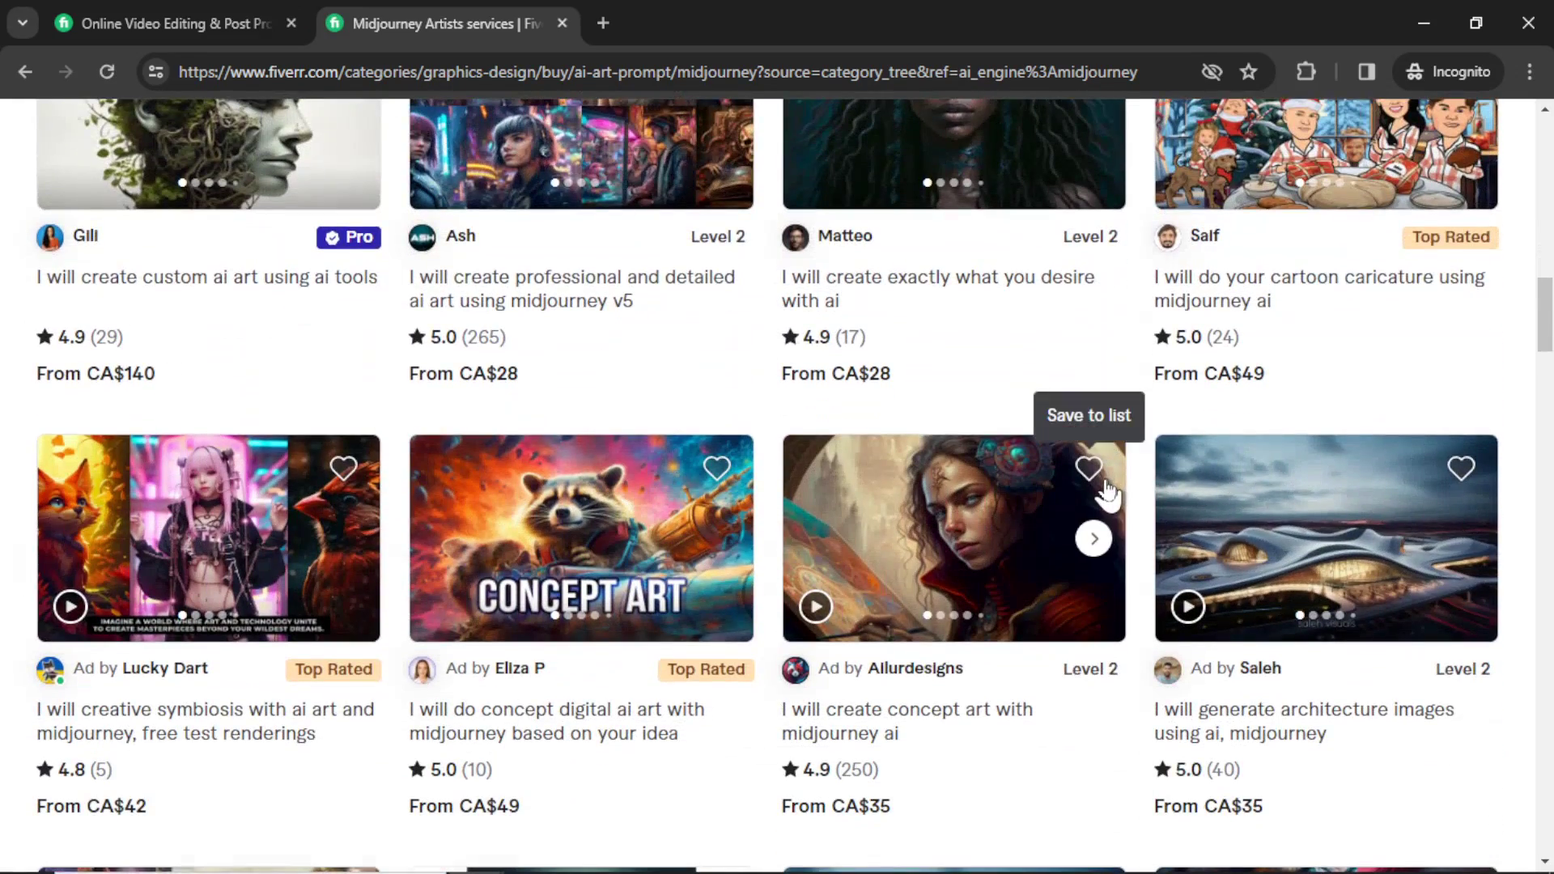
pyautogui.scroll(-2, 1018, 512)
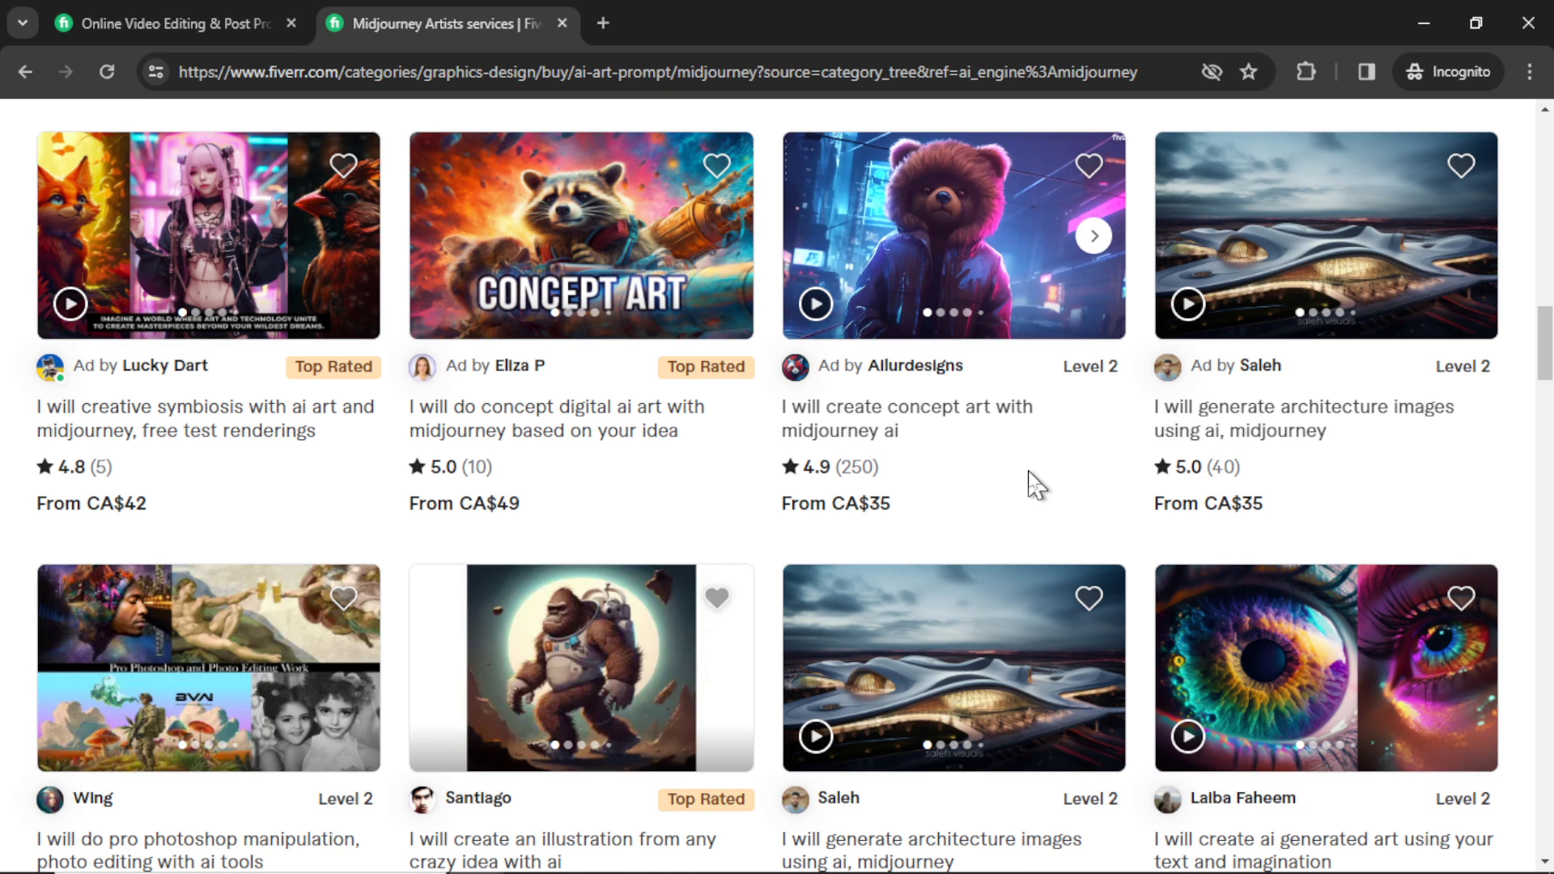
pyautogui.scroll(-1, 1031, 484)
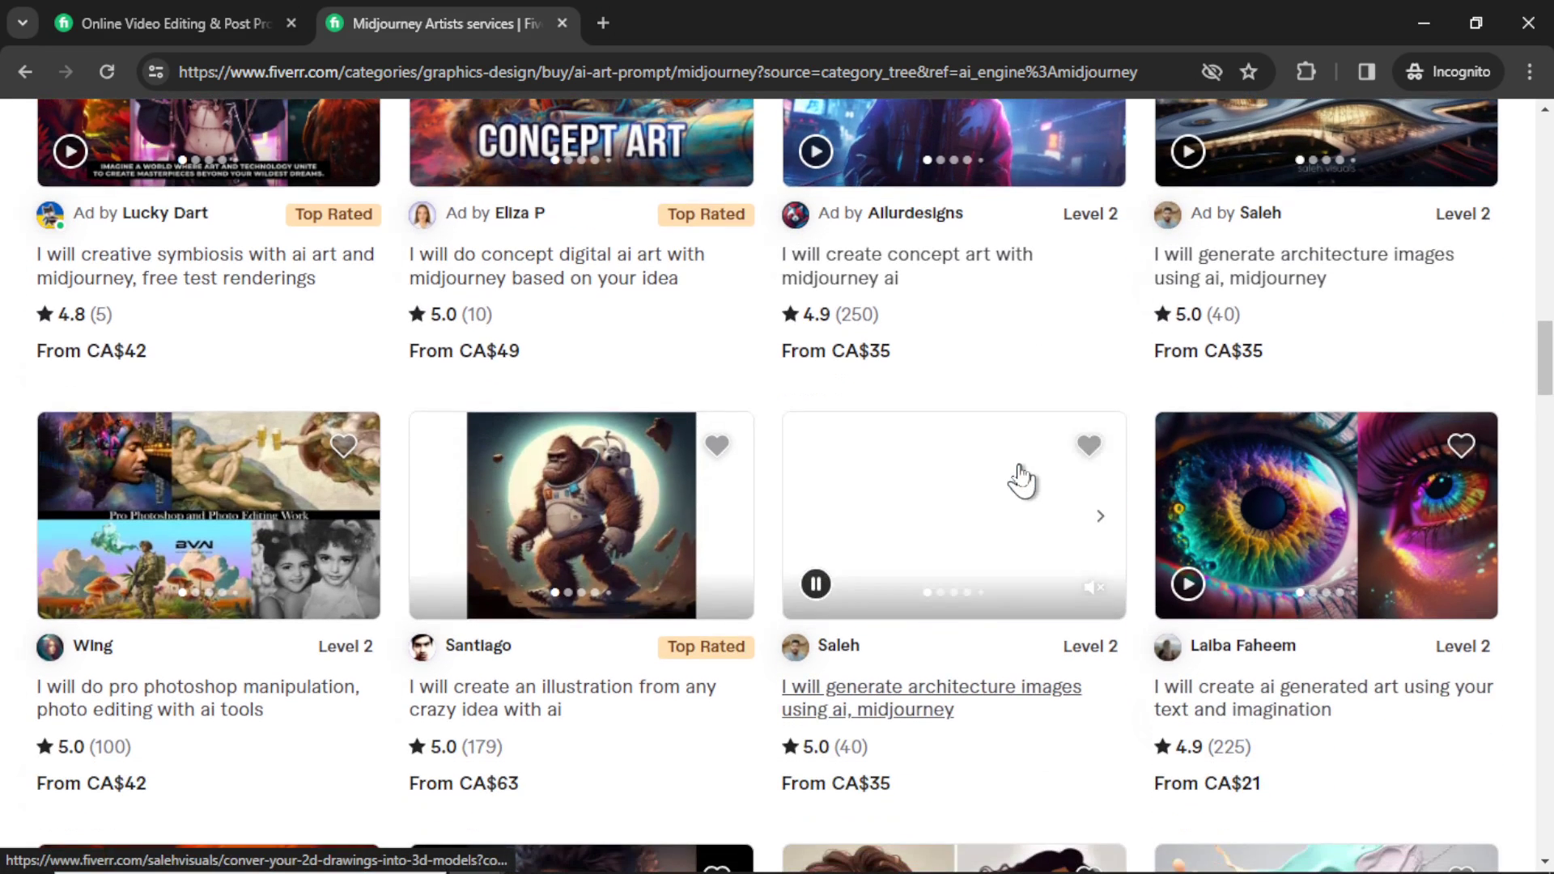
pyautogui.scroll(-1, 1021, 479)
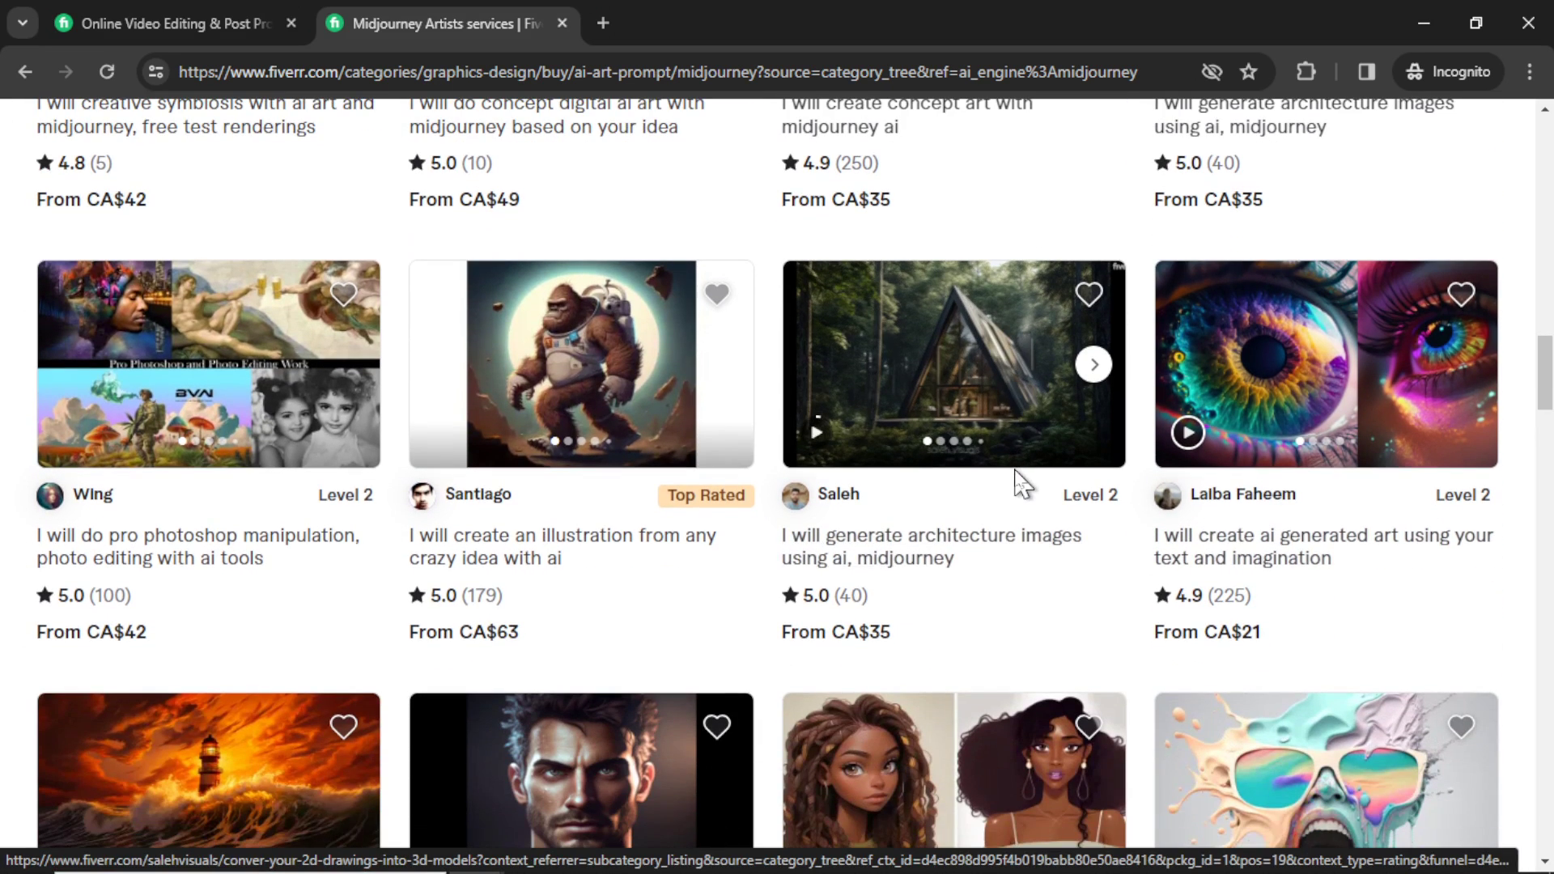
pyautogui.scroll(-2, 1021, 482)
pyautogui.scroll(-1, 1069, 355)
pyautogui.scroll(-1, 1062, 359)
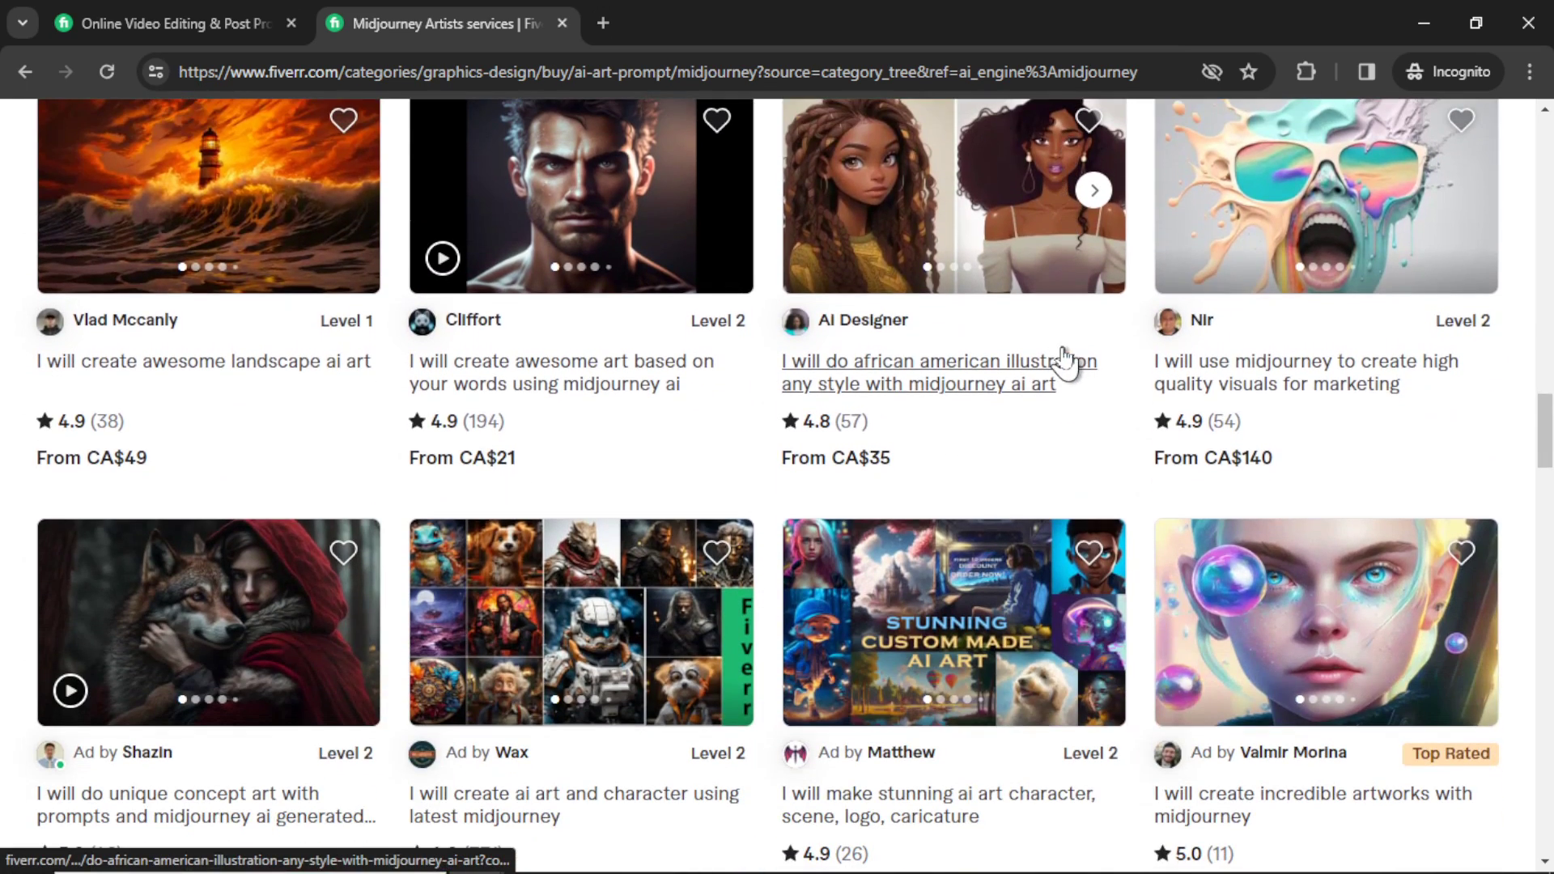
pyautogui.scroll(-2, 1060, 356)
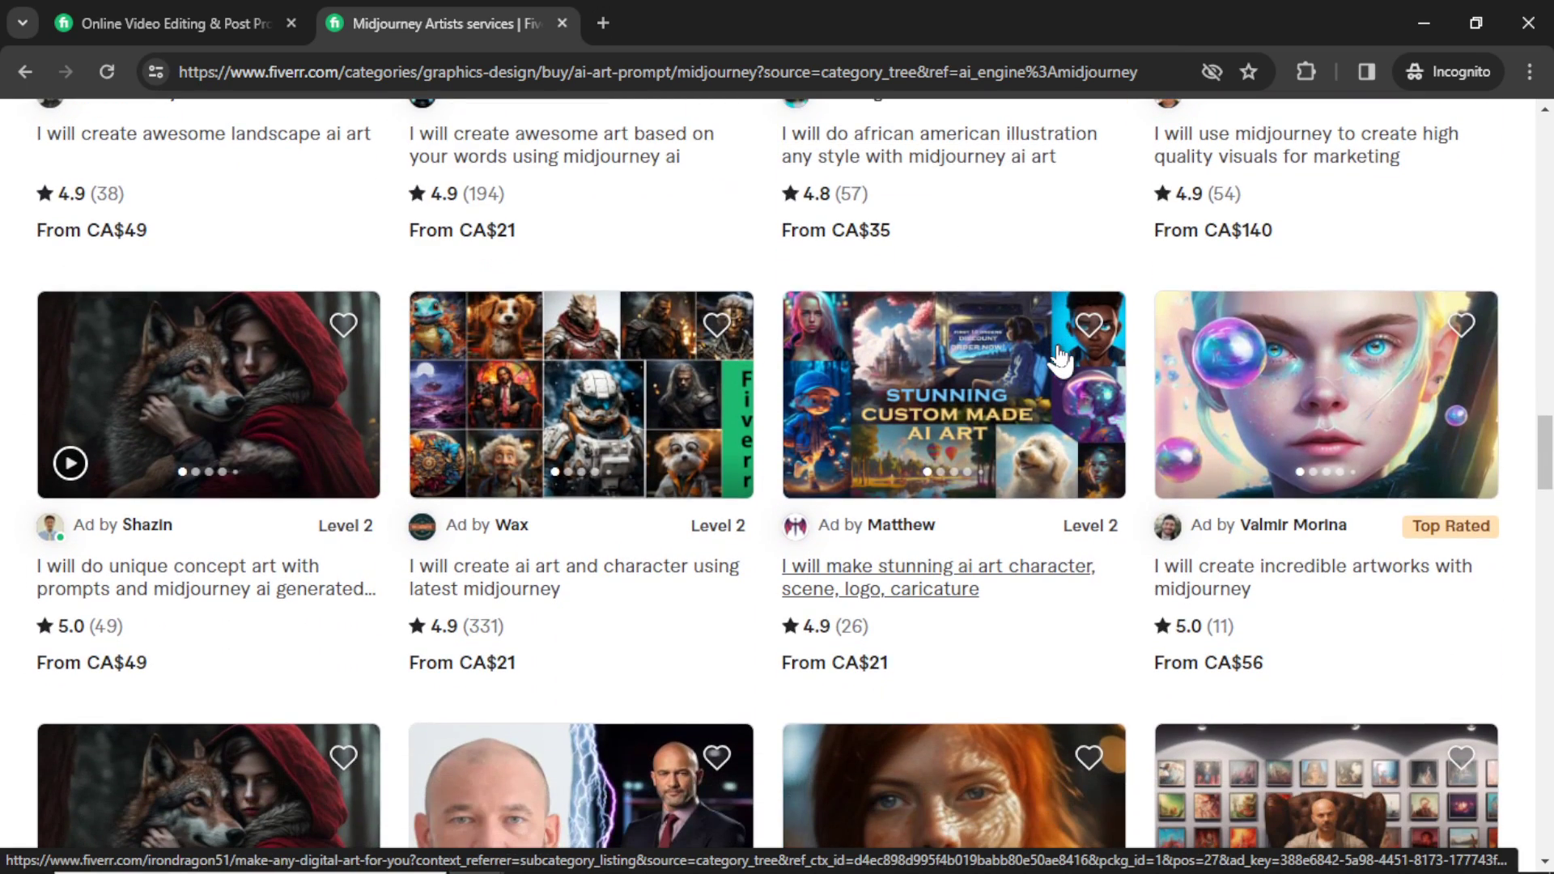
pyautogui.scroll(-2, 1056, 358)
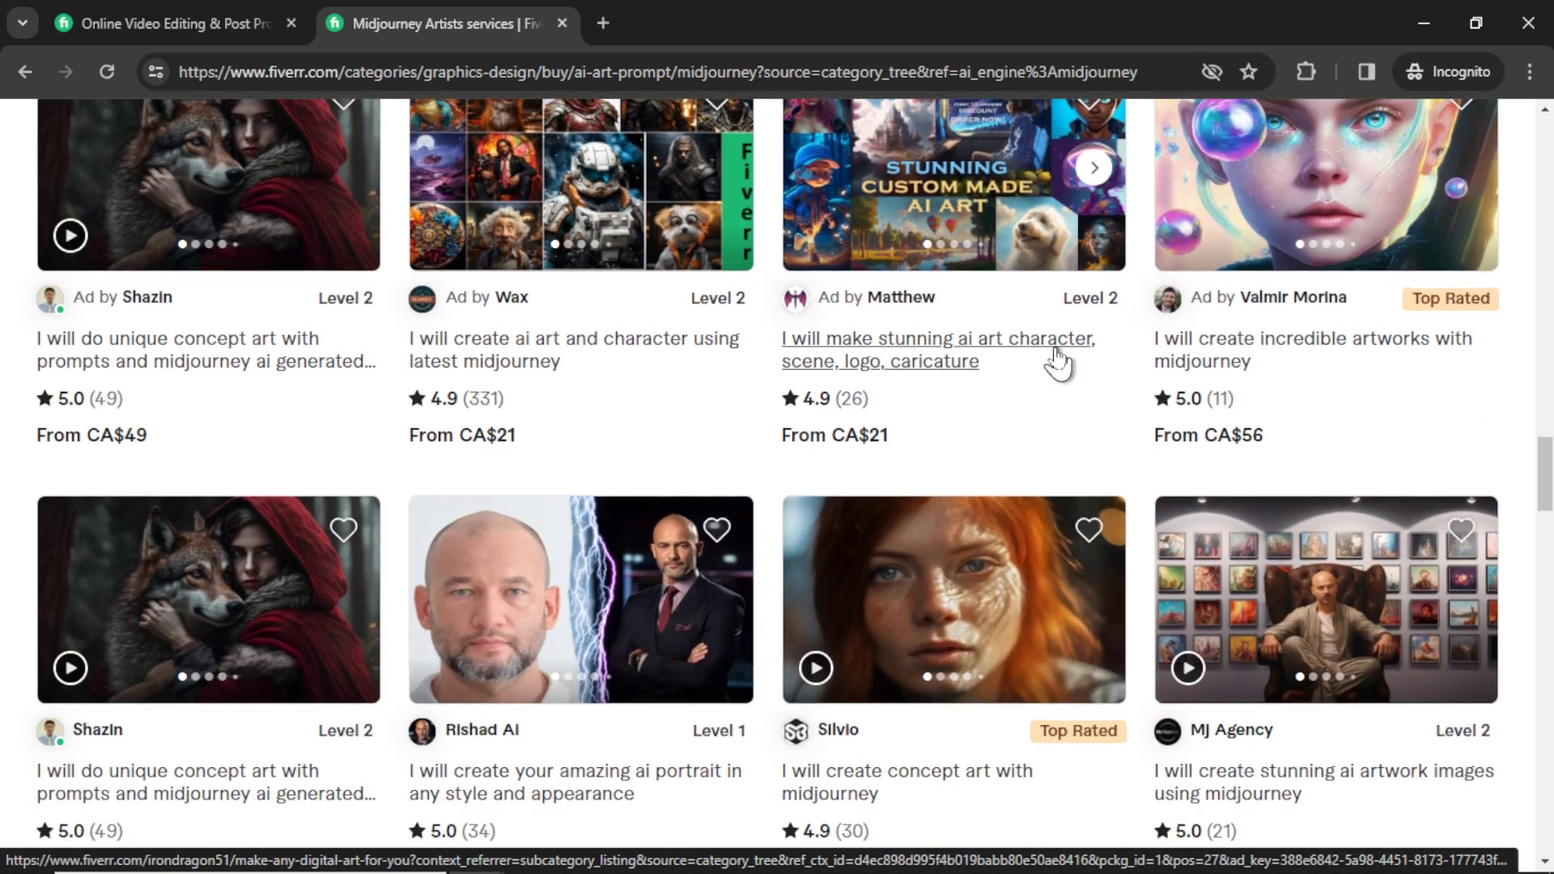
pyautogui.scroll(-4, 1051, 356)
pyautogui.scroll(-2, 1038, 349)
pyautogui.scroll(-2, 1041, 347)
pyautogui.scroll(-1, 1042, 347)
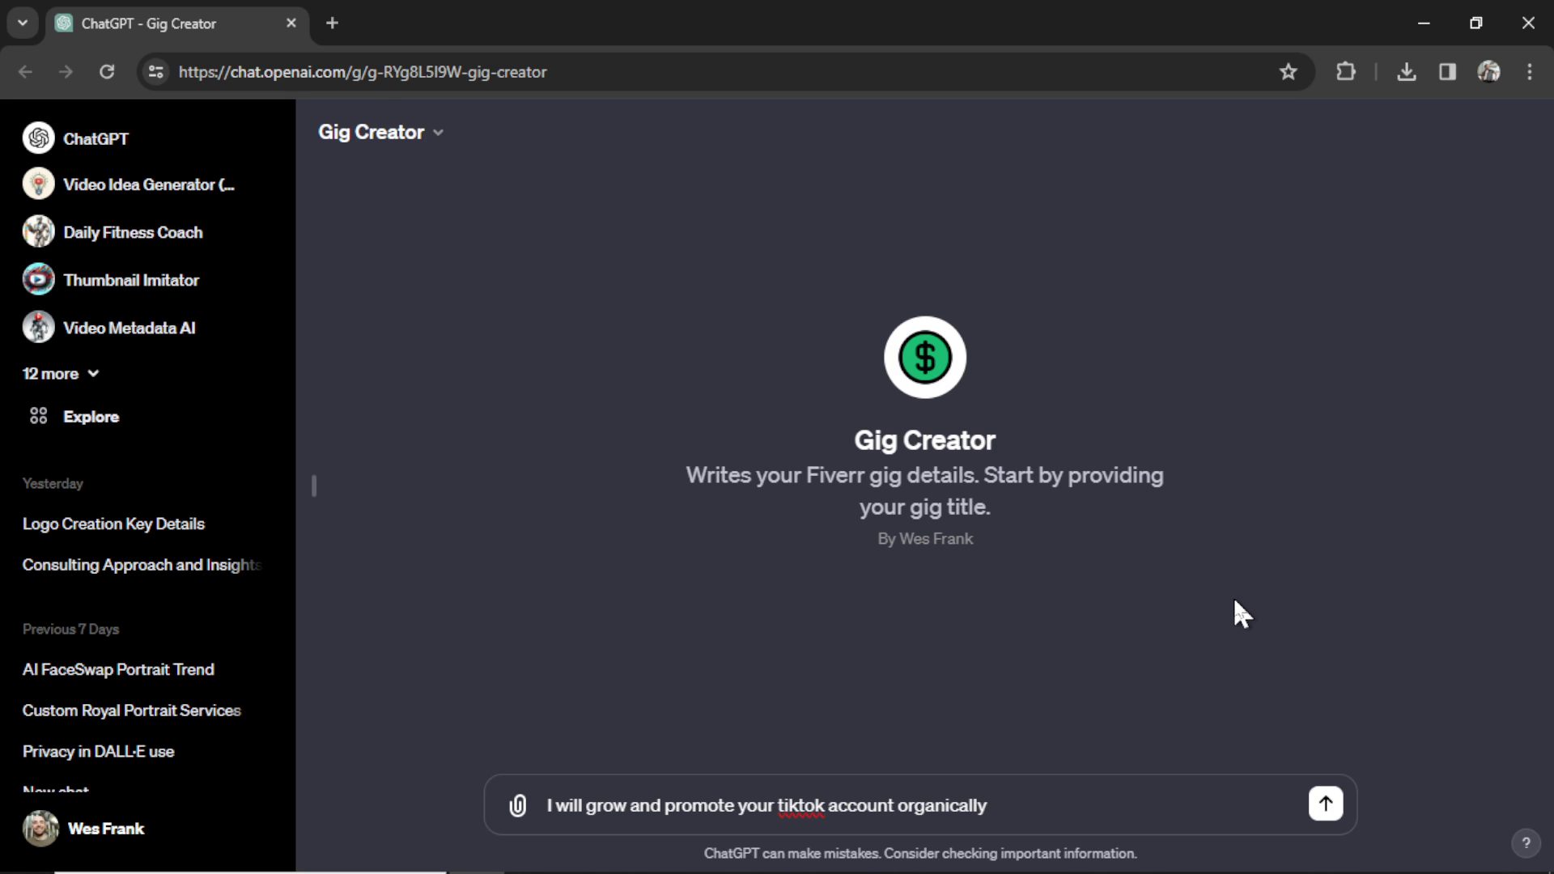
# - Send the TikTok growth gig title to Gig Creator
pyautogui.click(1325, 804)
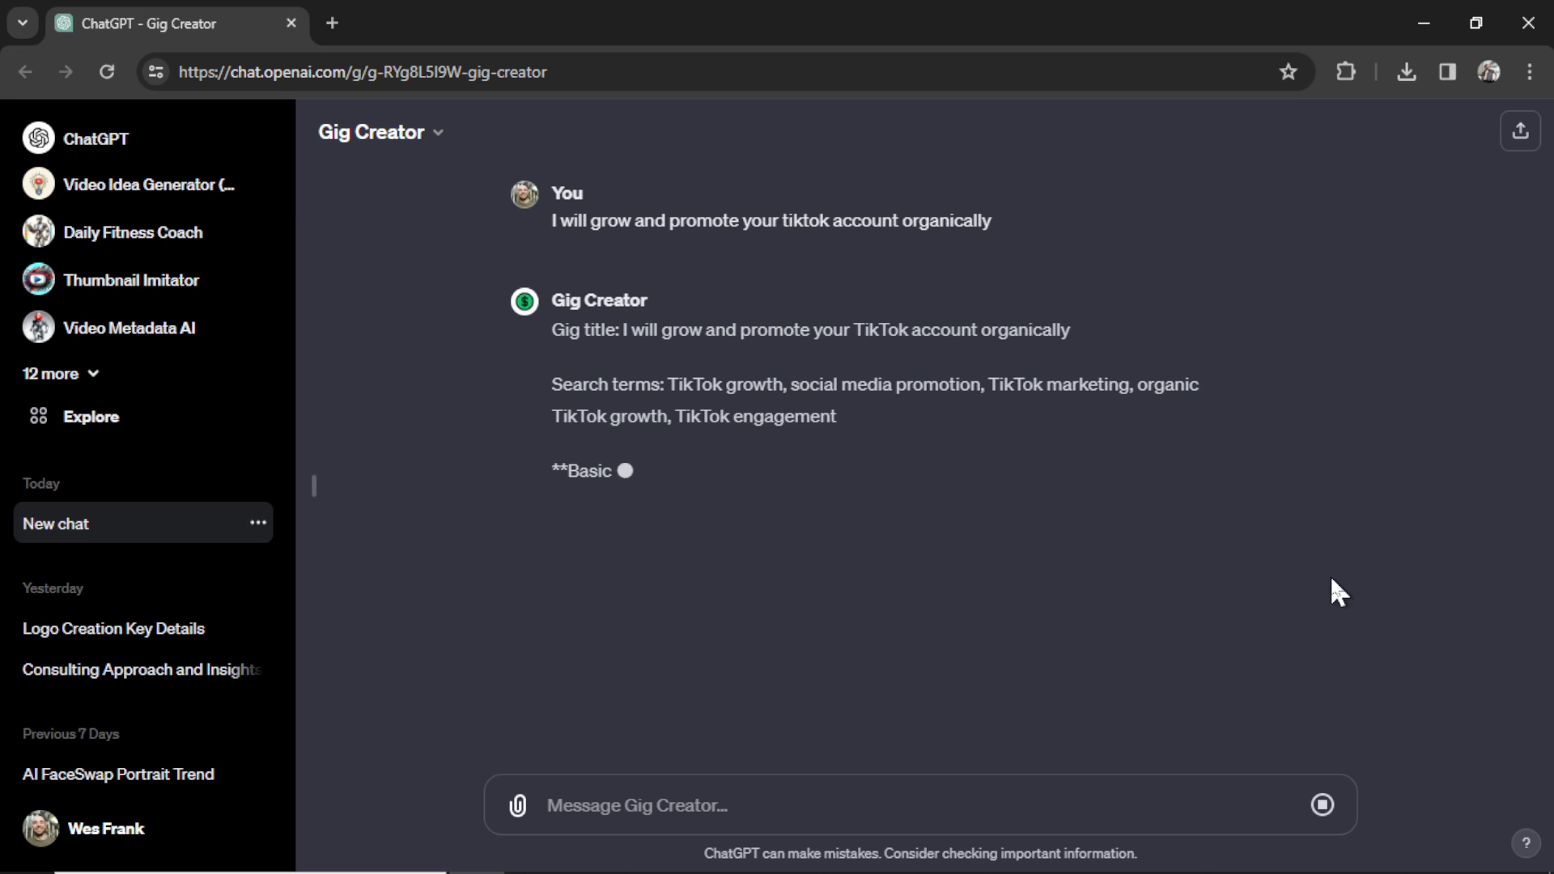
pyautogui.scroll(-1, 805, 454)
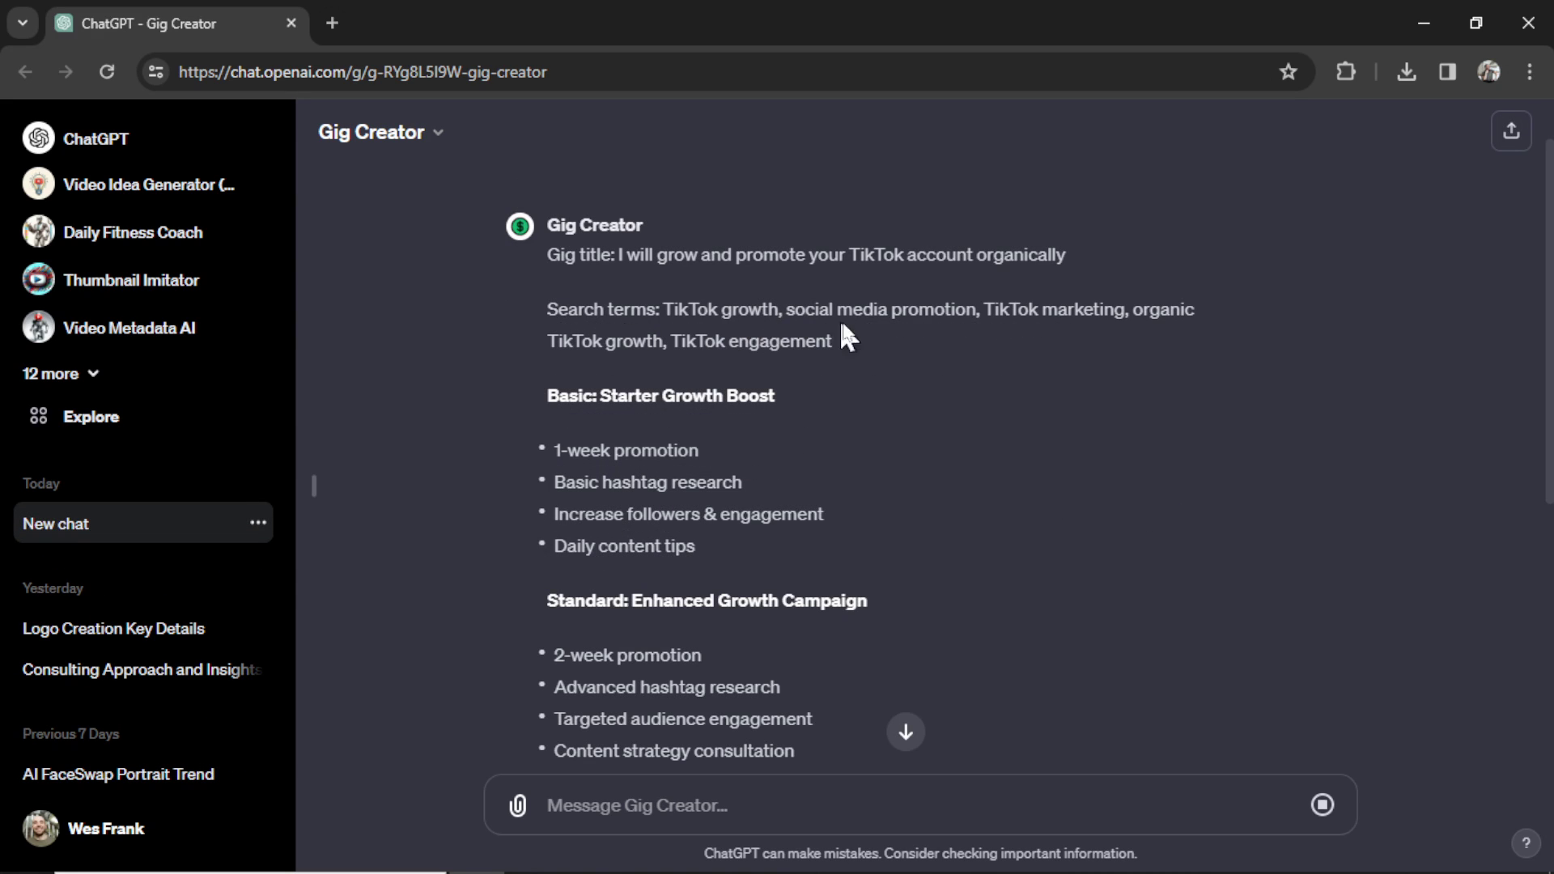
pyautogui.scroll(-1, 614, 351)
pyautogui.scroll(-2, 729, 401)
pyautogui.scroll(-1, 724, 391)
pyautogui.scroll(-2, 711, 455)
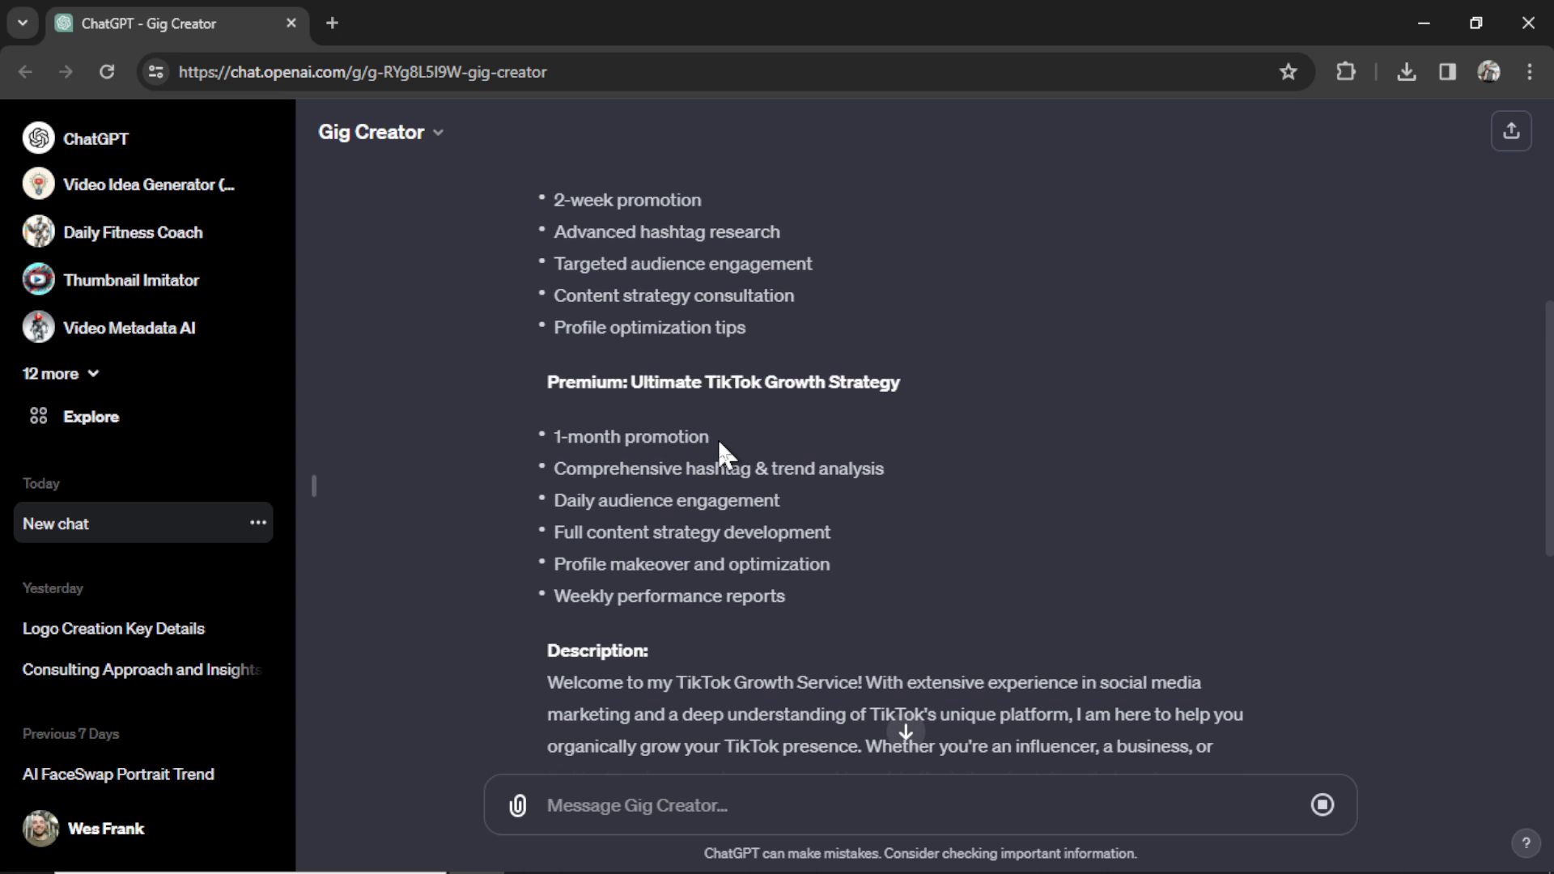
pyautogui.scroll(-2, 719, 438)
pyautogui.scroll(-1, 745, 458)
pyautogui.scroll(-1, 750, 457)
pyautogui.scroll(-2, 749, 456)
pyautogui.scroll(-1, 765, 419)
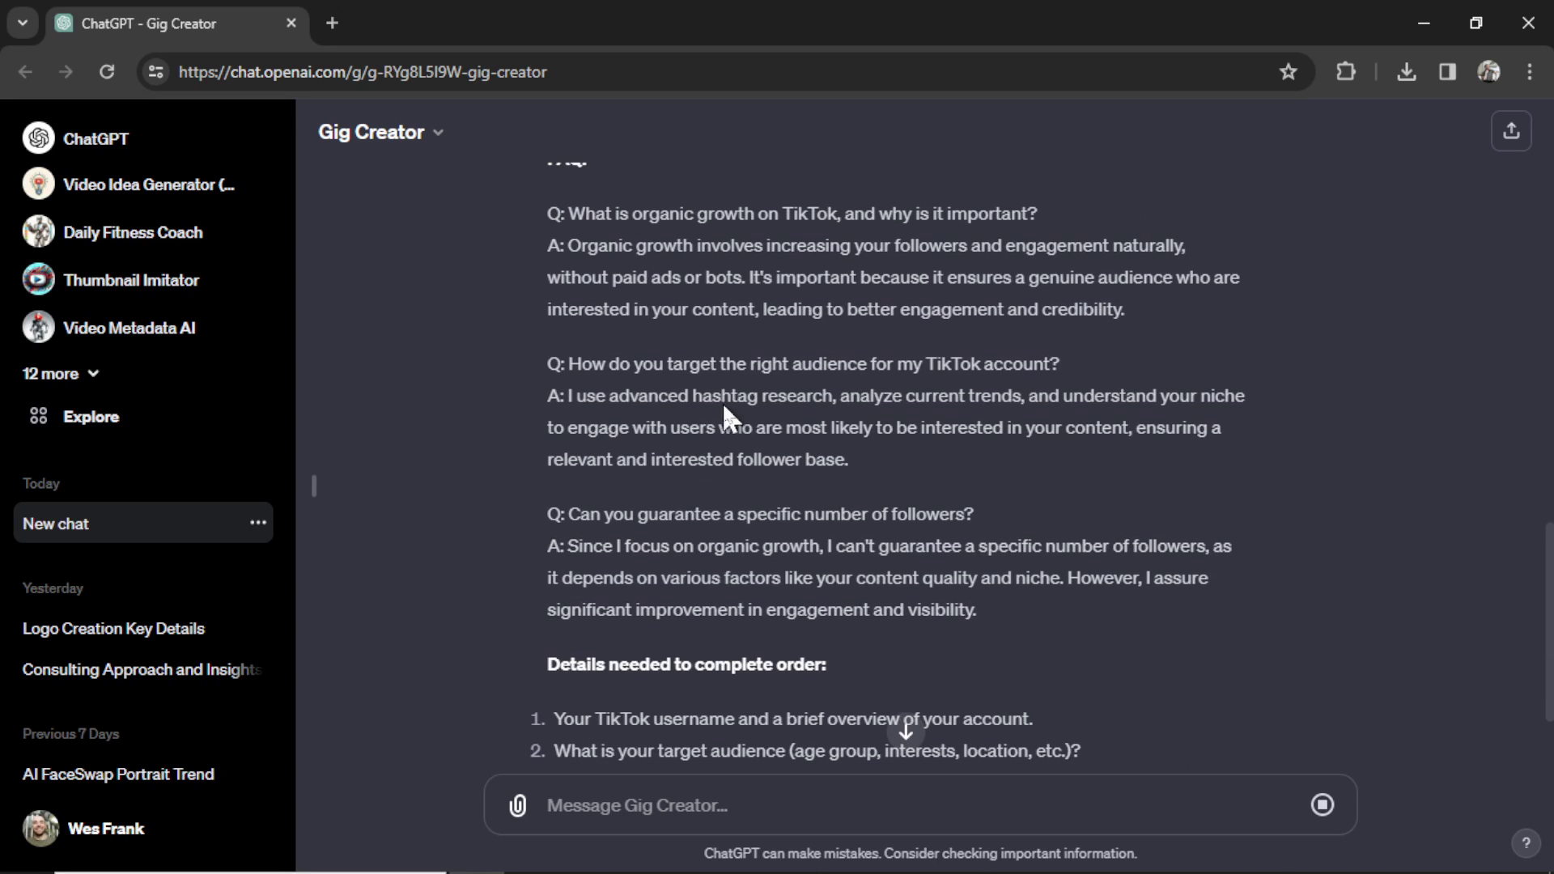
pyautogui.scroll(-1, 822, 422)
pyautogui.scroll(-1, 818, 412)
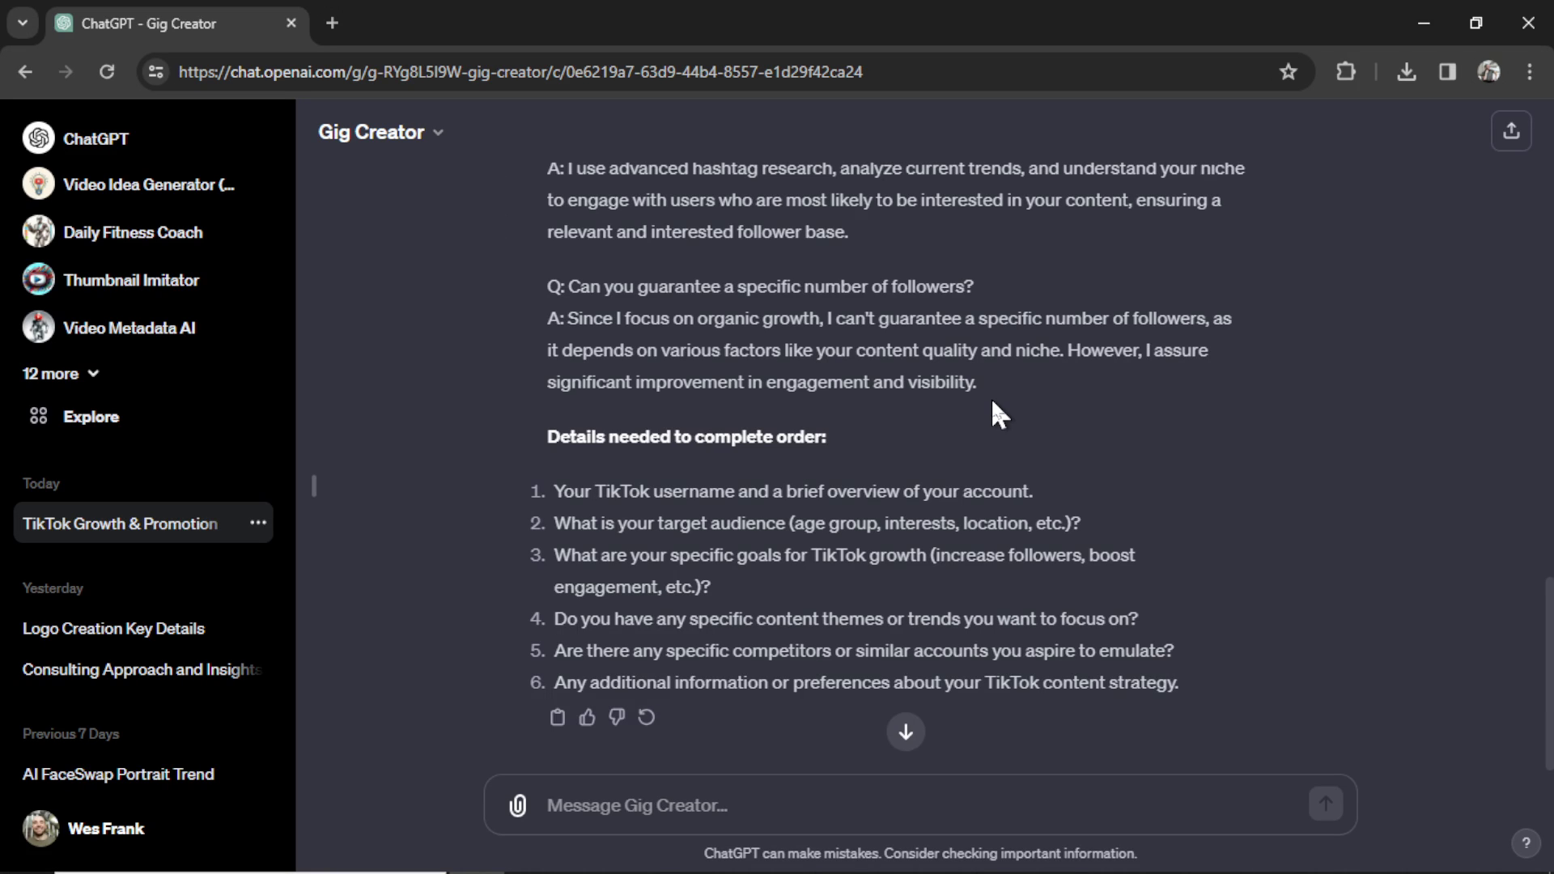
pyautogui.scroll(1, 1021, 438)
pyautogui.scroll(2, 1053, 487)
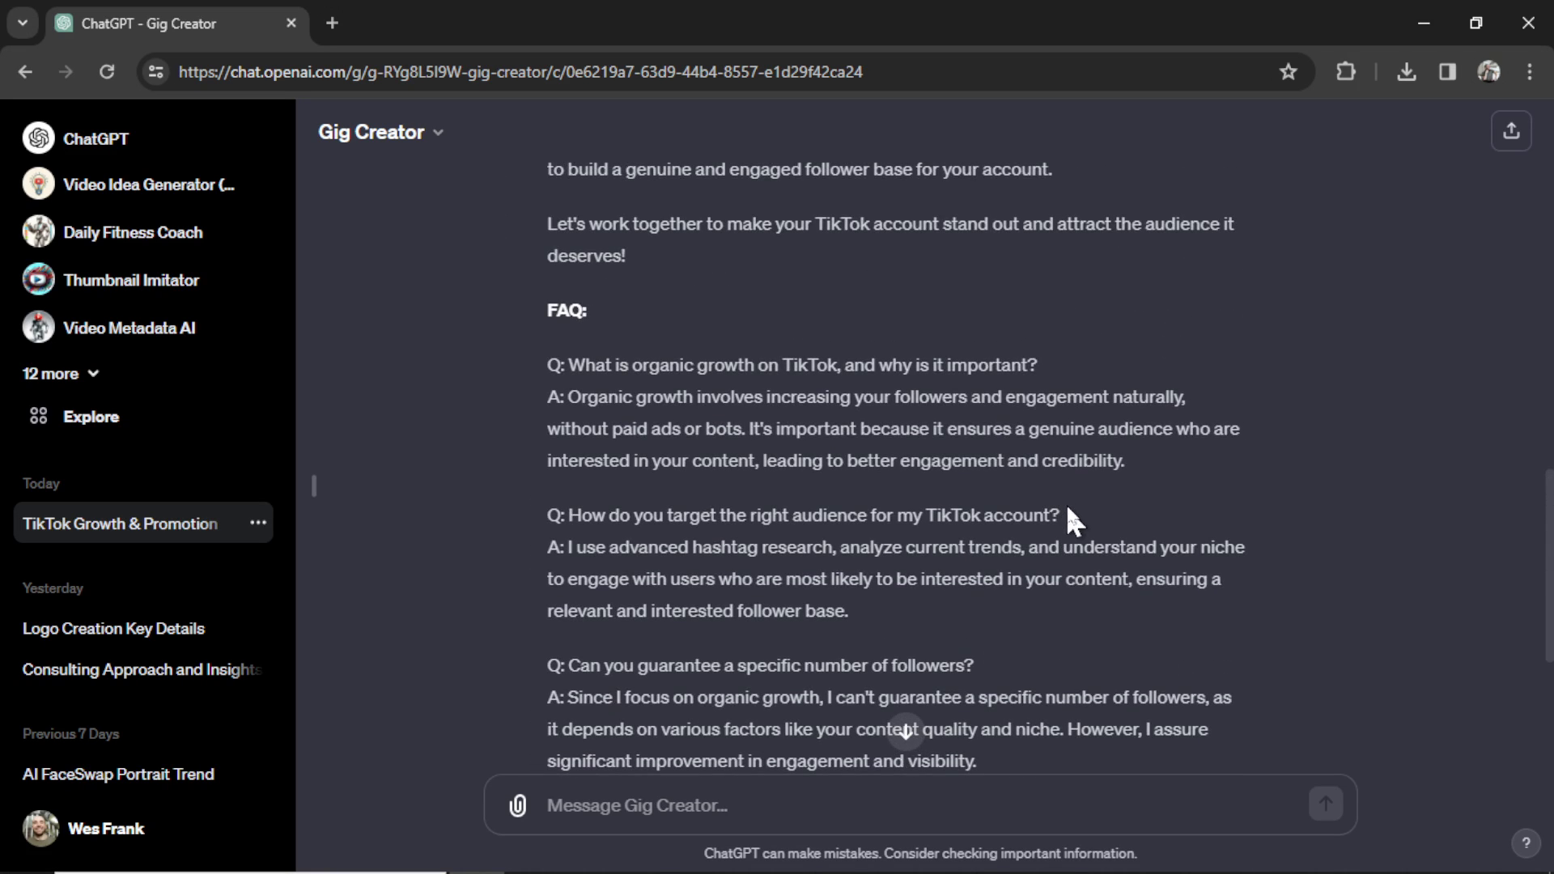
pyautogui.scroll(2, 1069, 515)
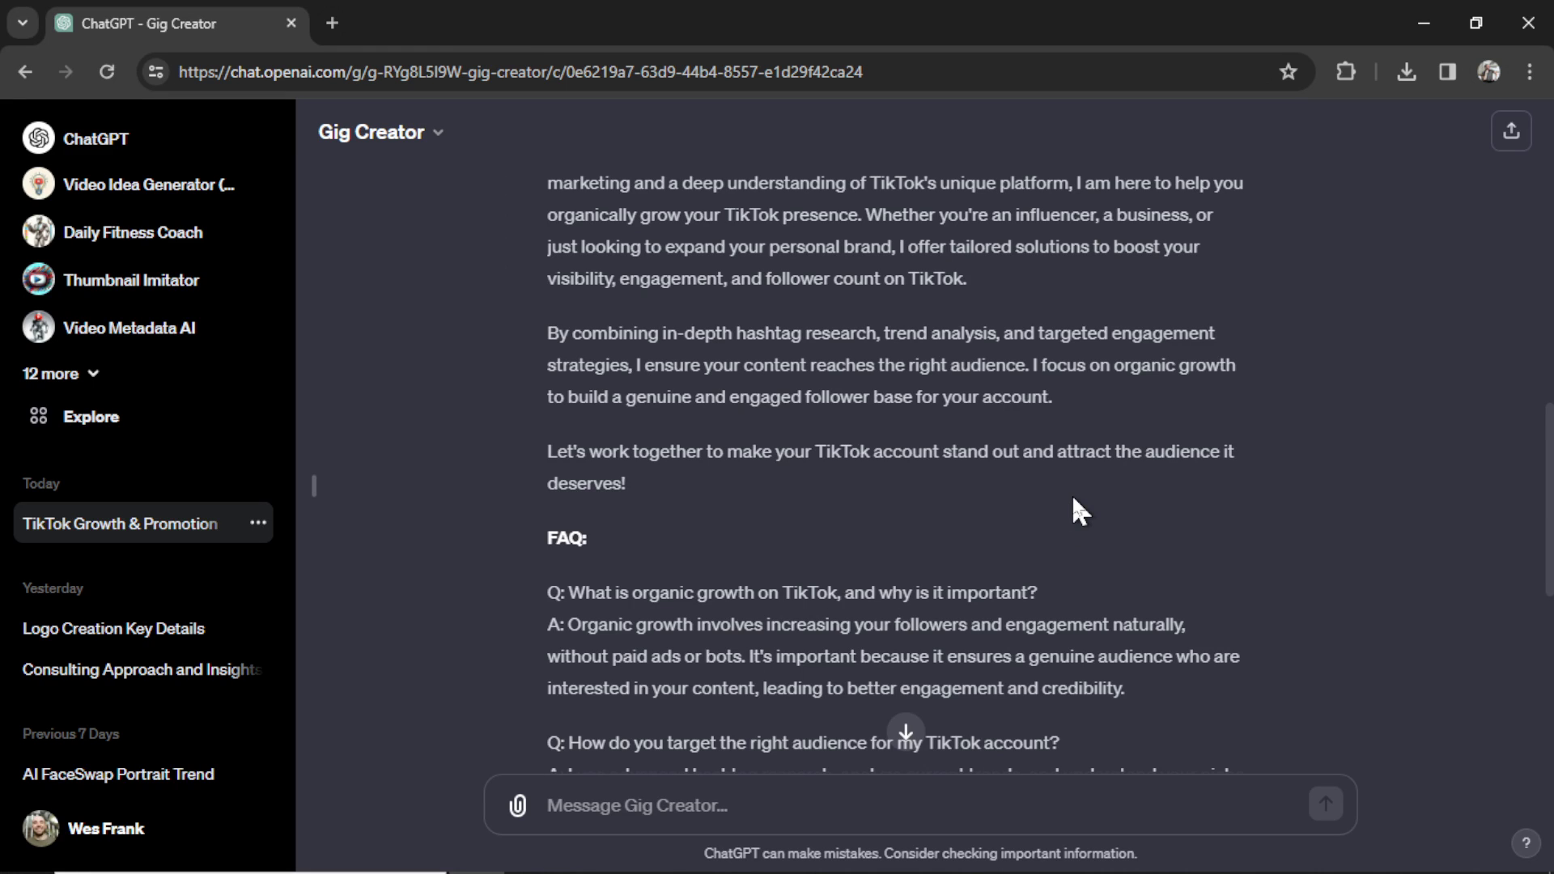
pyautogui.scroll(1, 1107, 547)
pyautogui.scroll(3, 1110, 545)
pyautogui.scroll(1, 1117, 553)
pyautogui.scroll(2, 1116, 550)
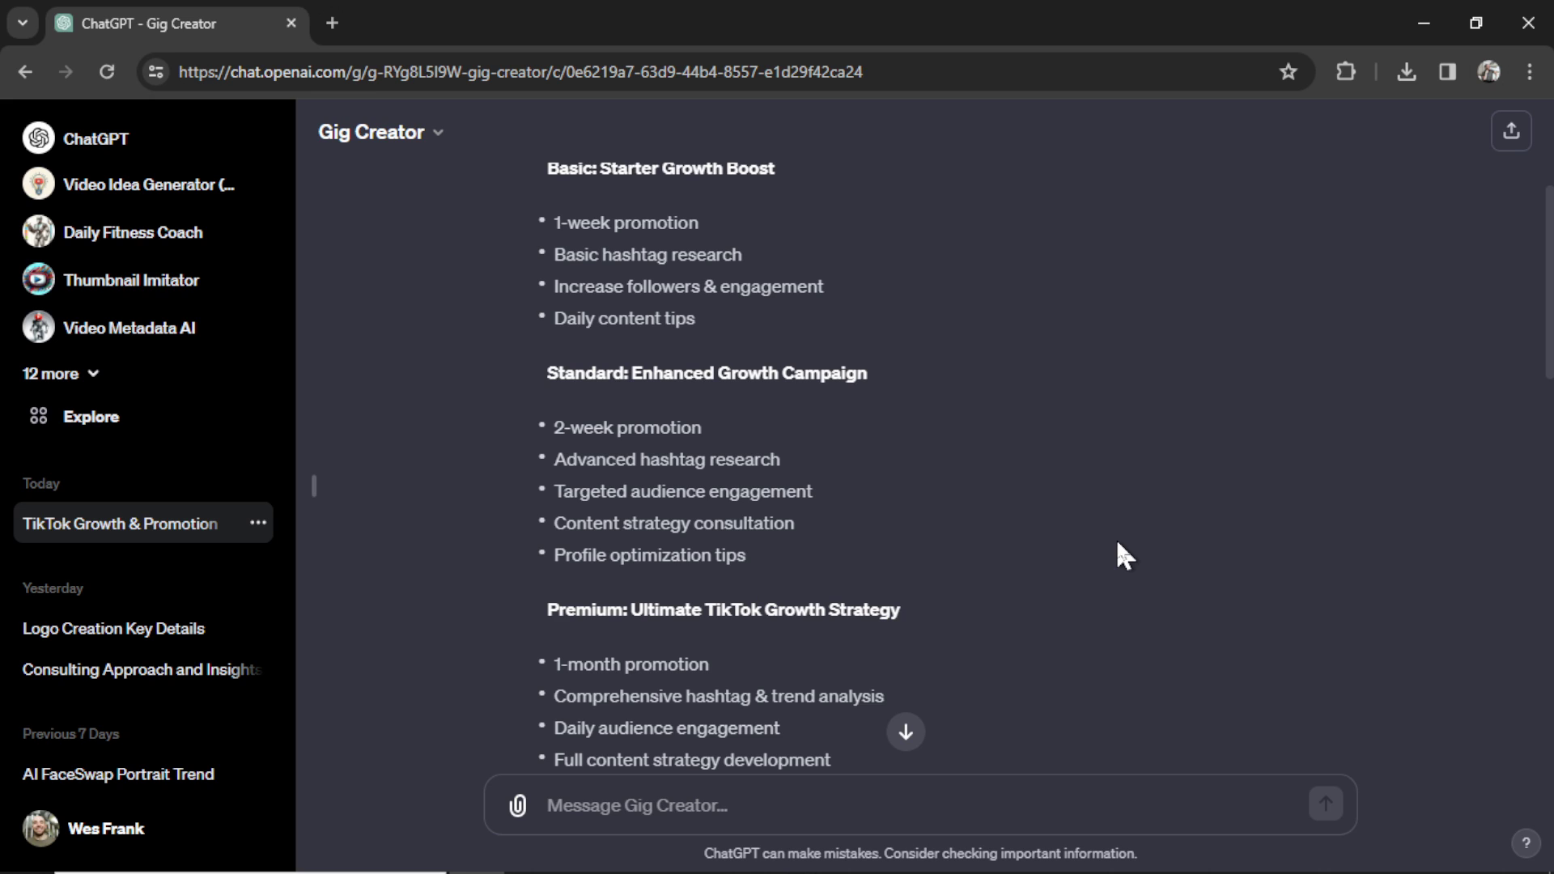
pyautogui.scroll(1, 1111, 547)
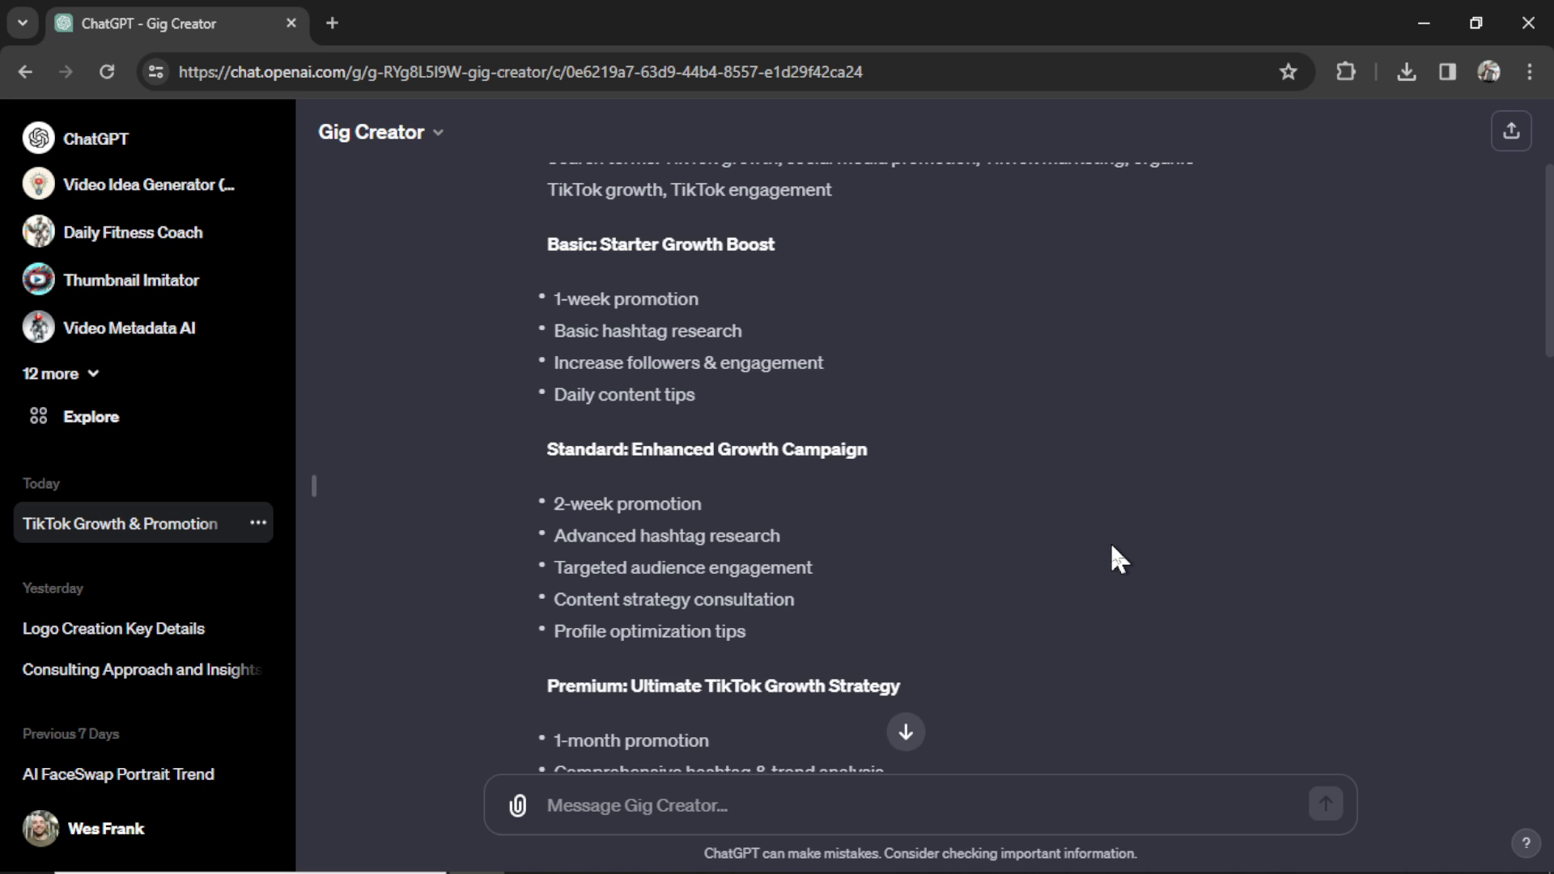
pyautogui.scroll(3, 1111, 545)
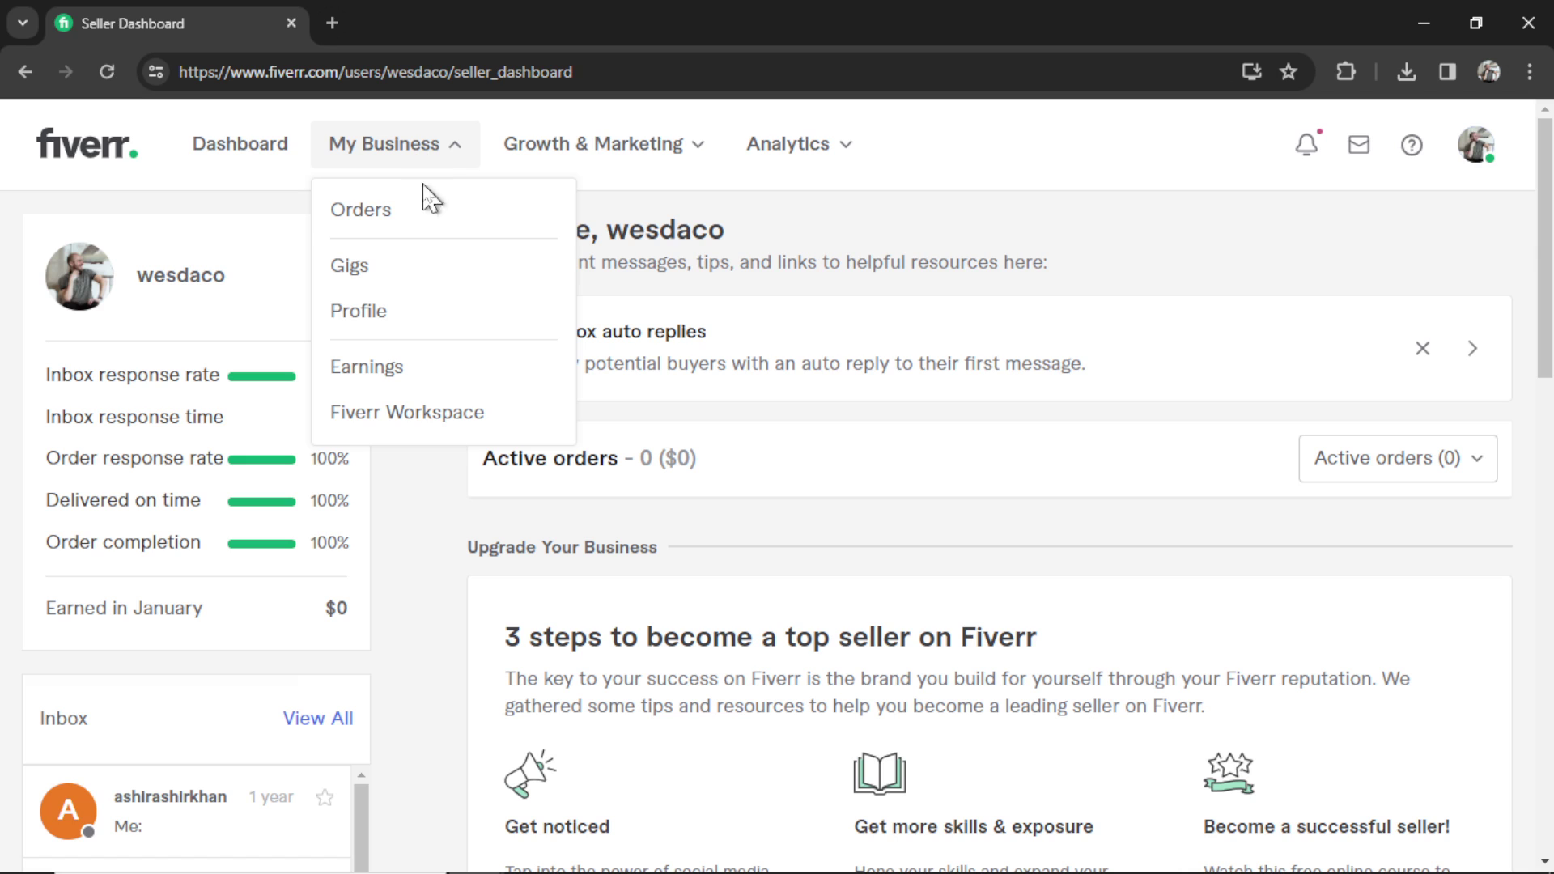
# - Start a new gig under Writing & Translation > Articles & Blog Posts
pyautogui.click(377, 277)
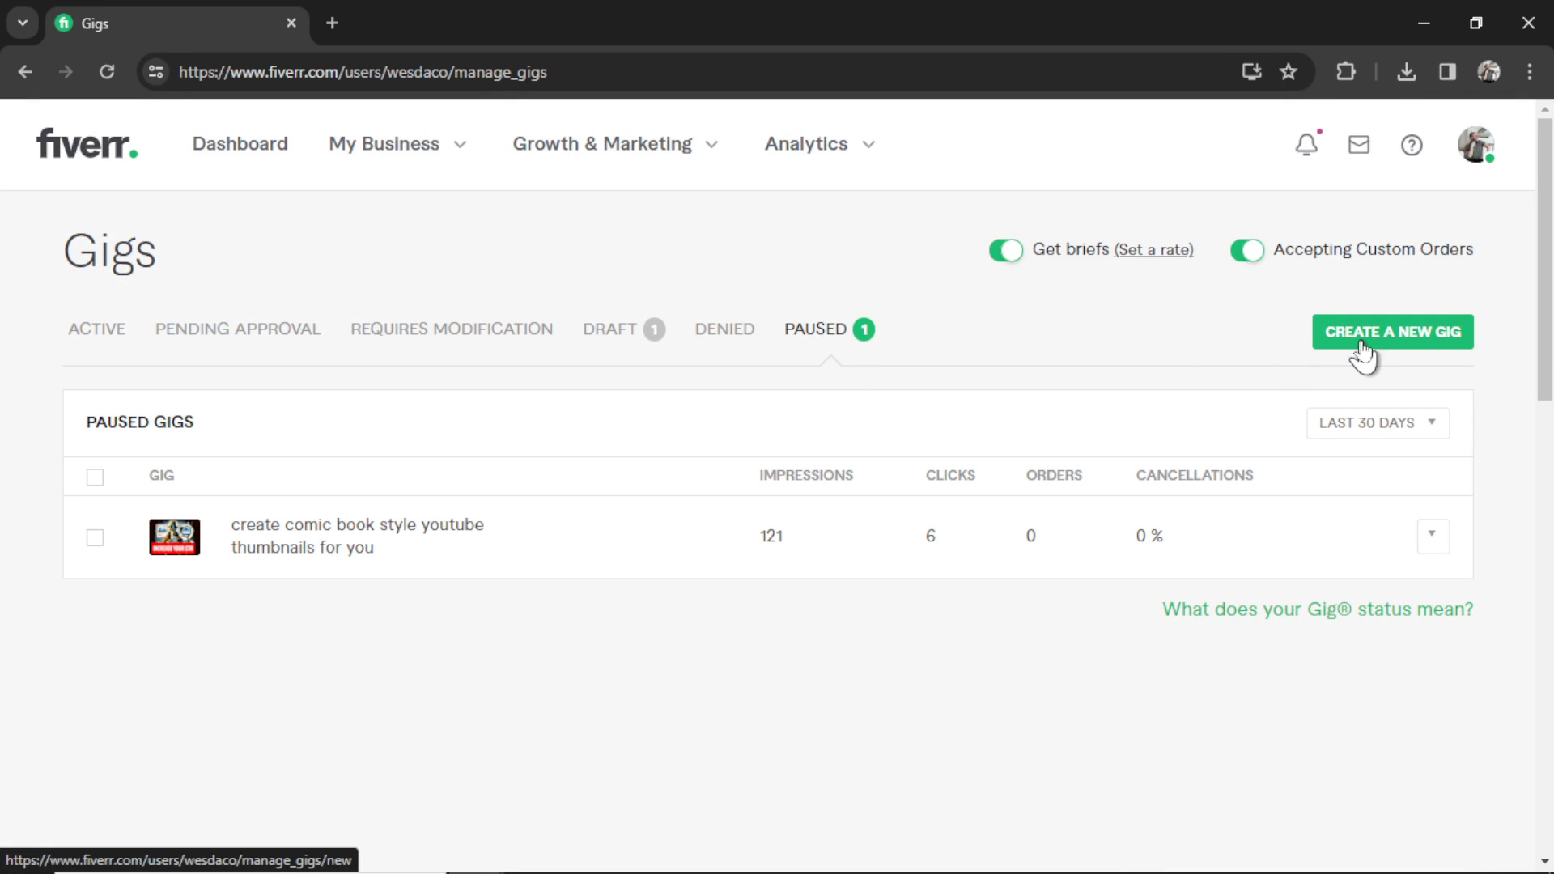
pyautogui.click(1366, 345)
pyautogui.write('write SEO blog posts and articles as your content writer')
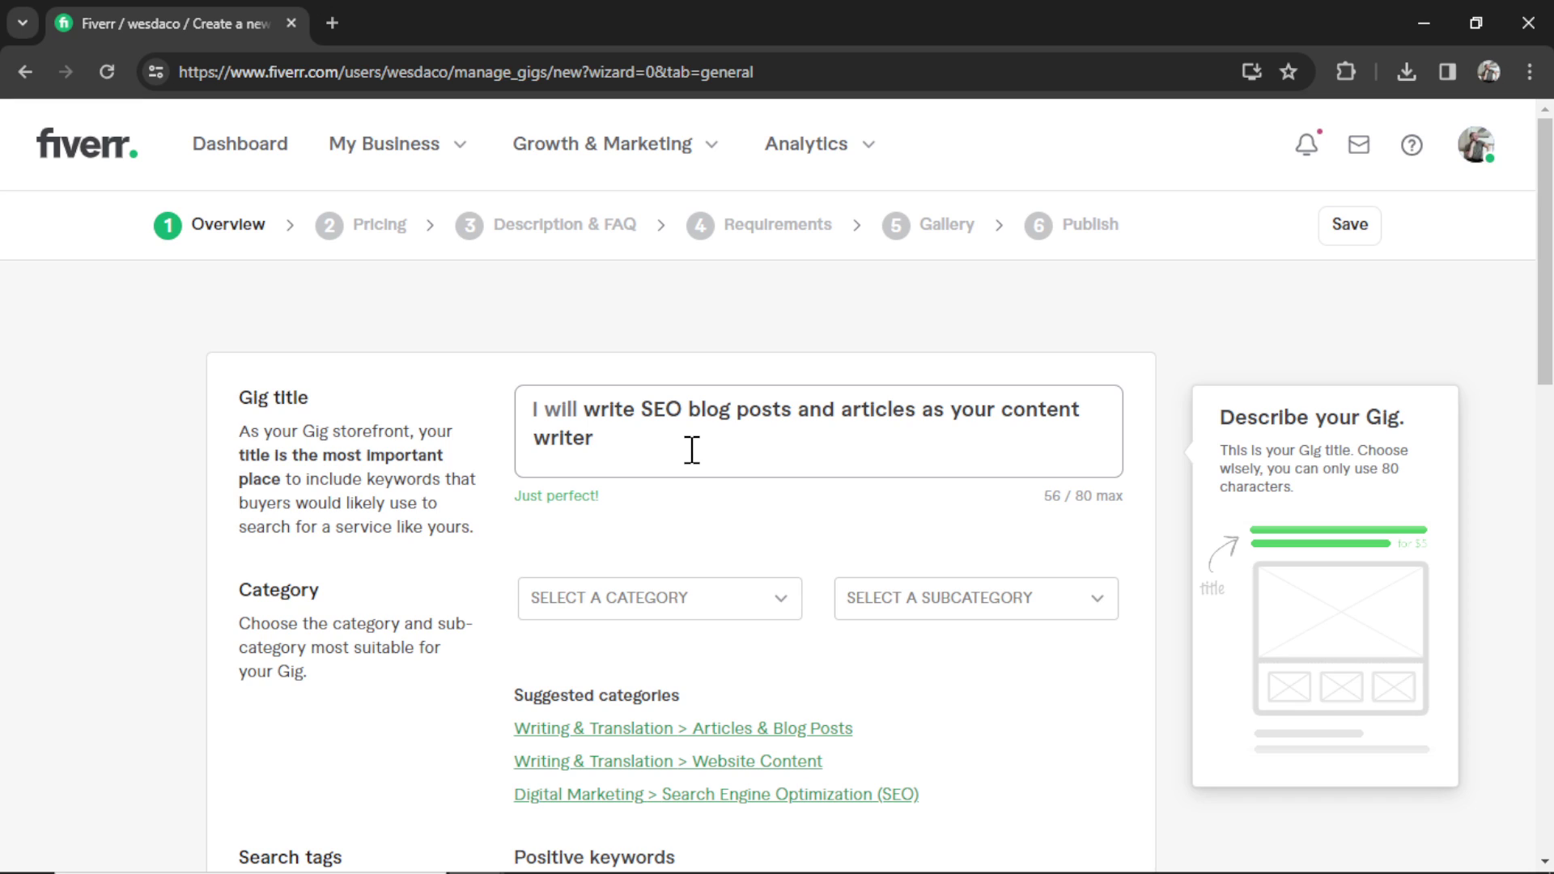
pyautogui.scroll(-1, 691, 450)
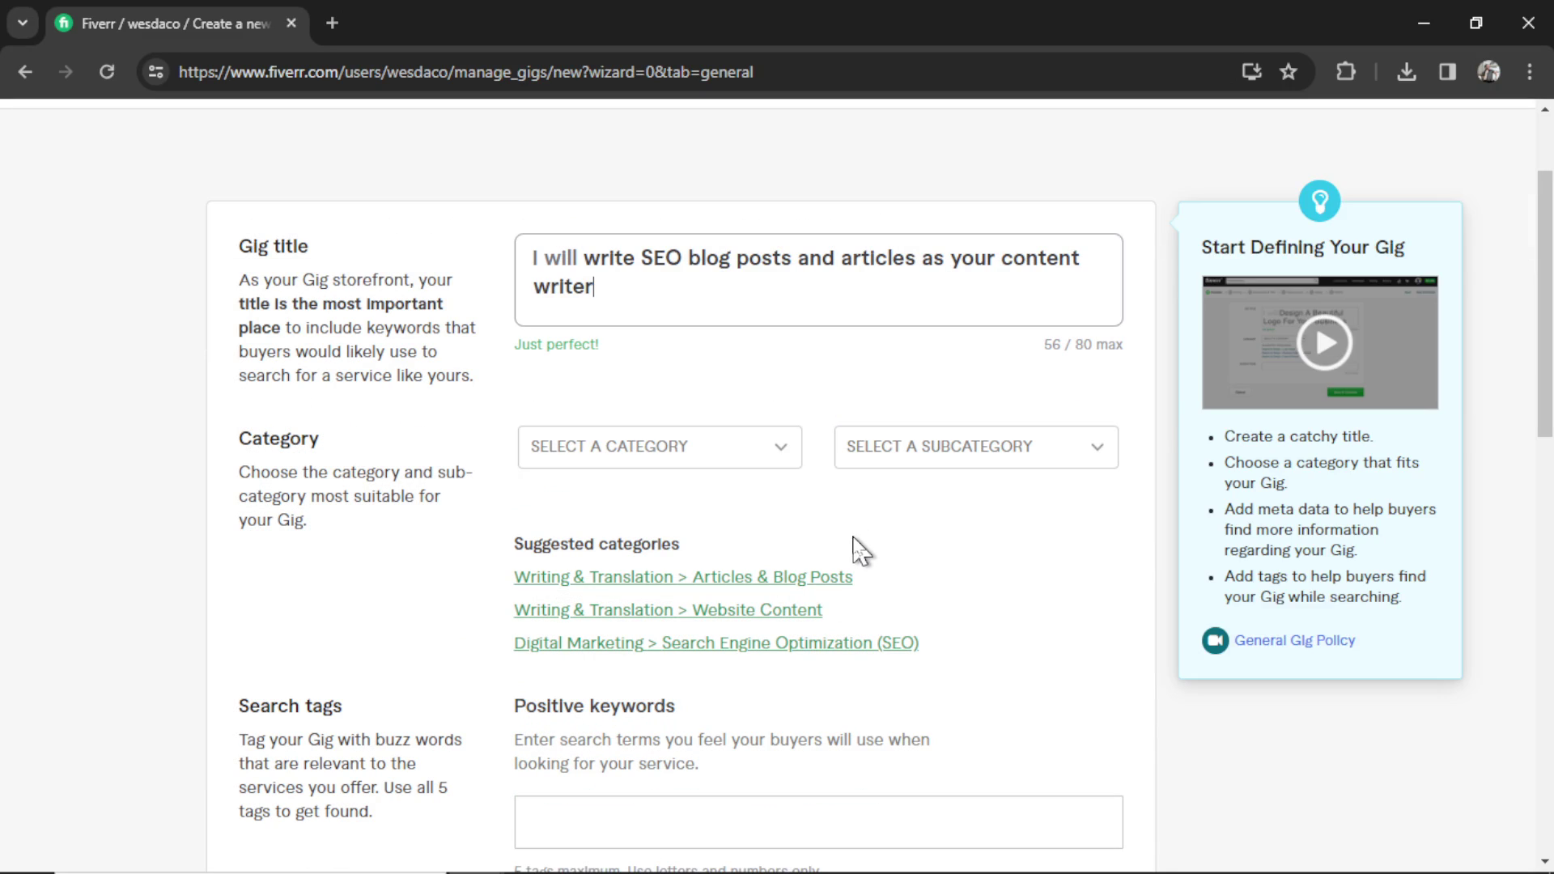
pyautogui.click(763, 462)
pyautogui.scroll(-1, 794, 549)
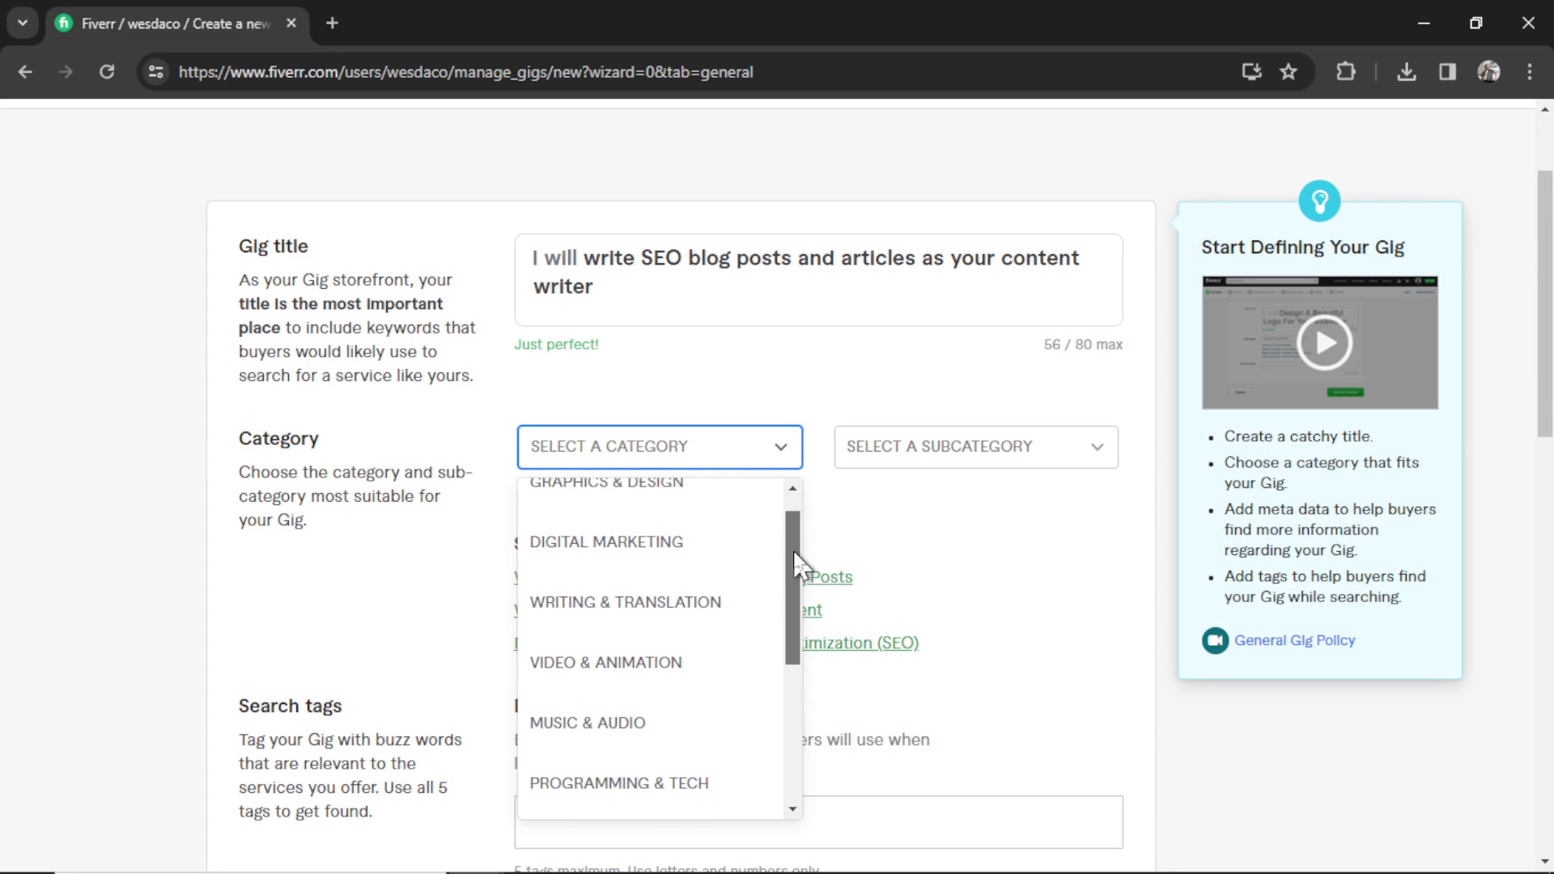
pyautogui.click(709, 600)
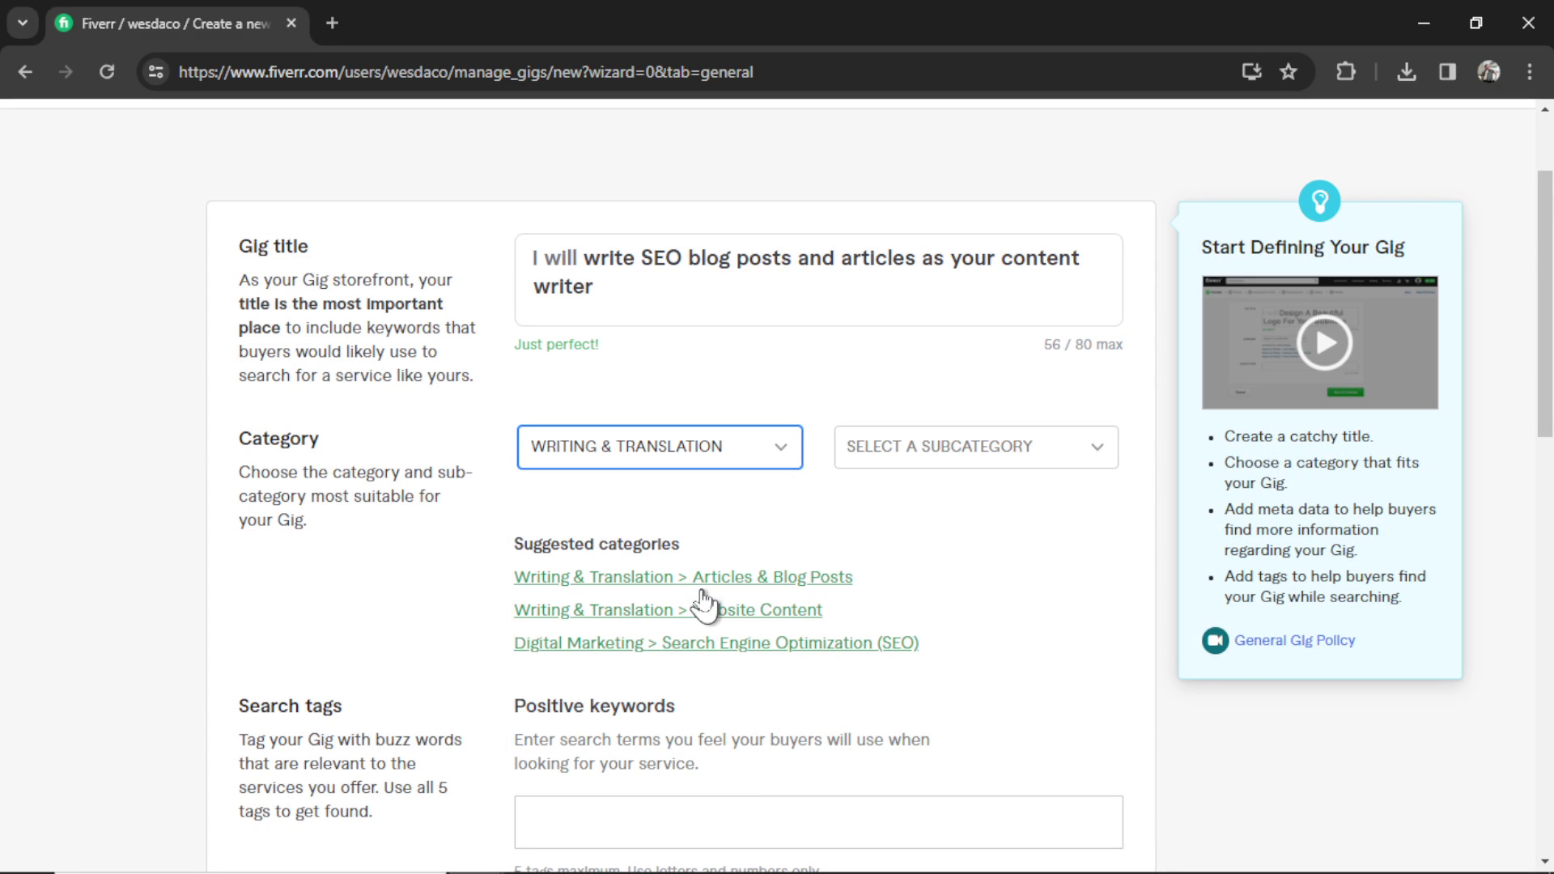
pyautogui.click(1032, 460)
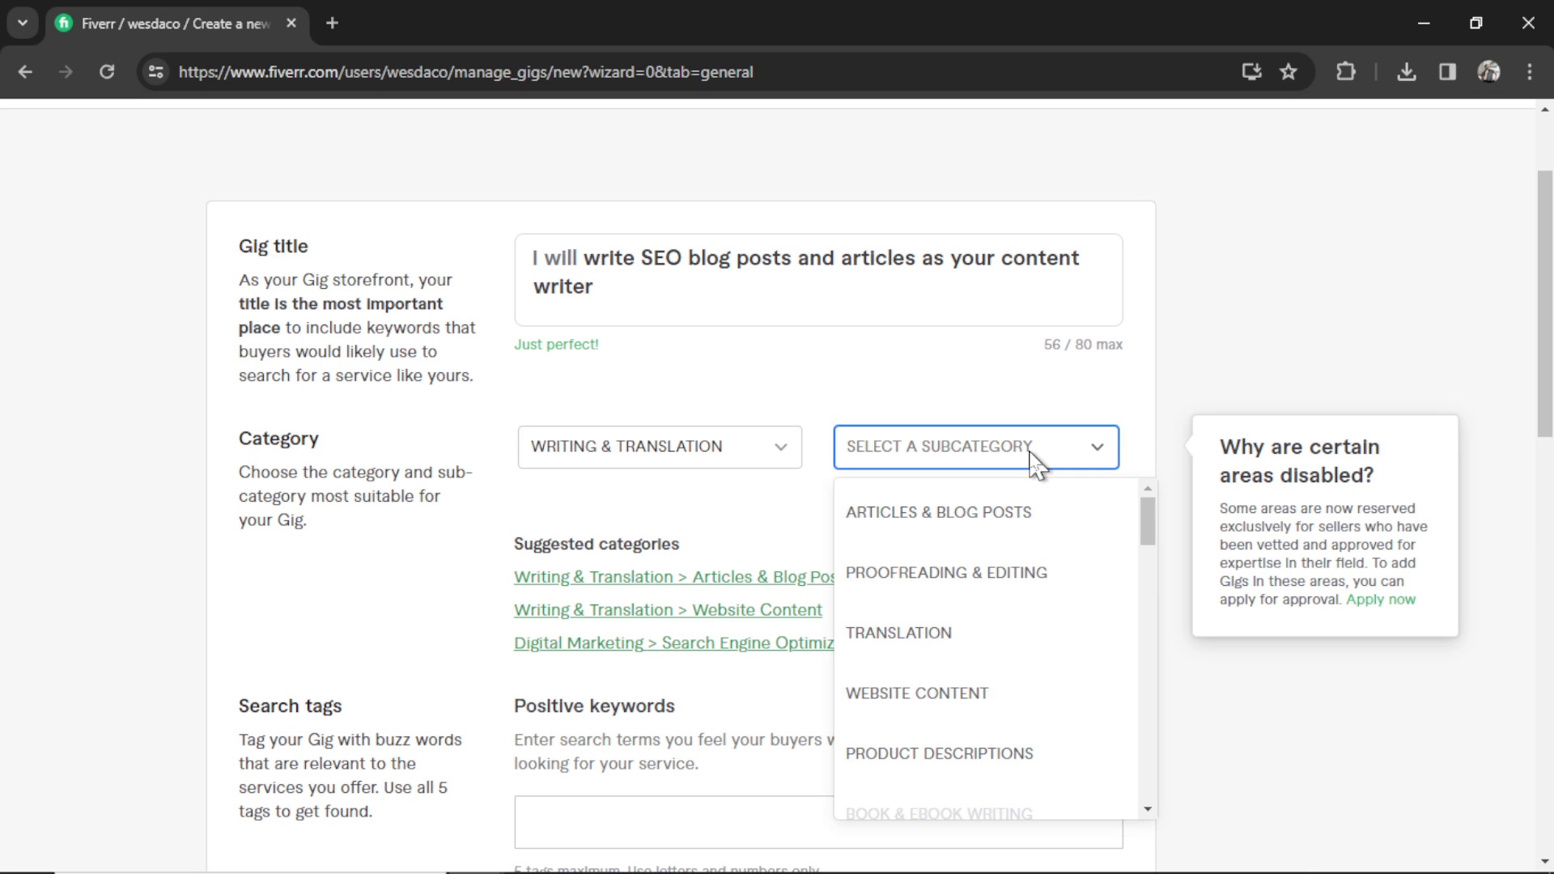
pyautogui.click(1026, 516)
pyautogui.scroll(-2, 948, 525)
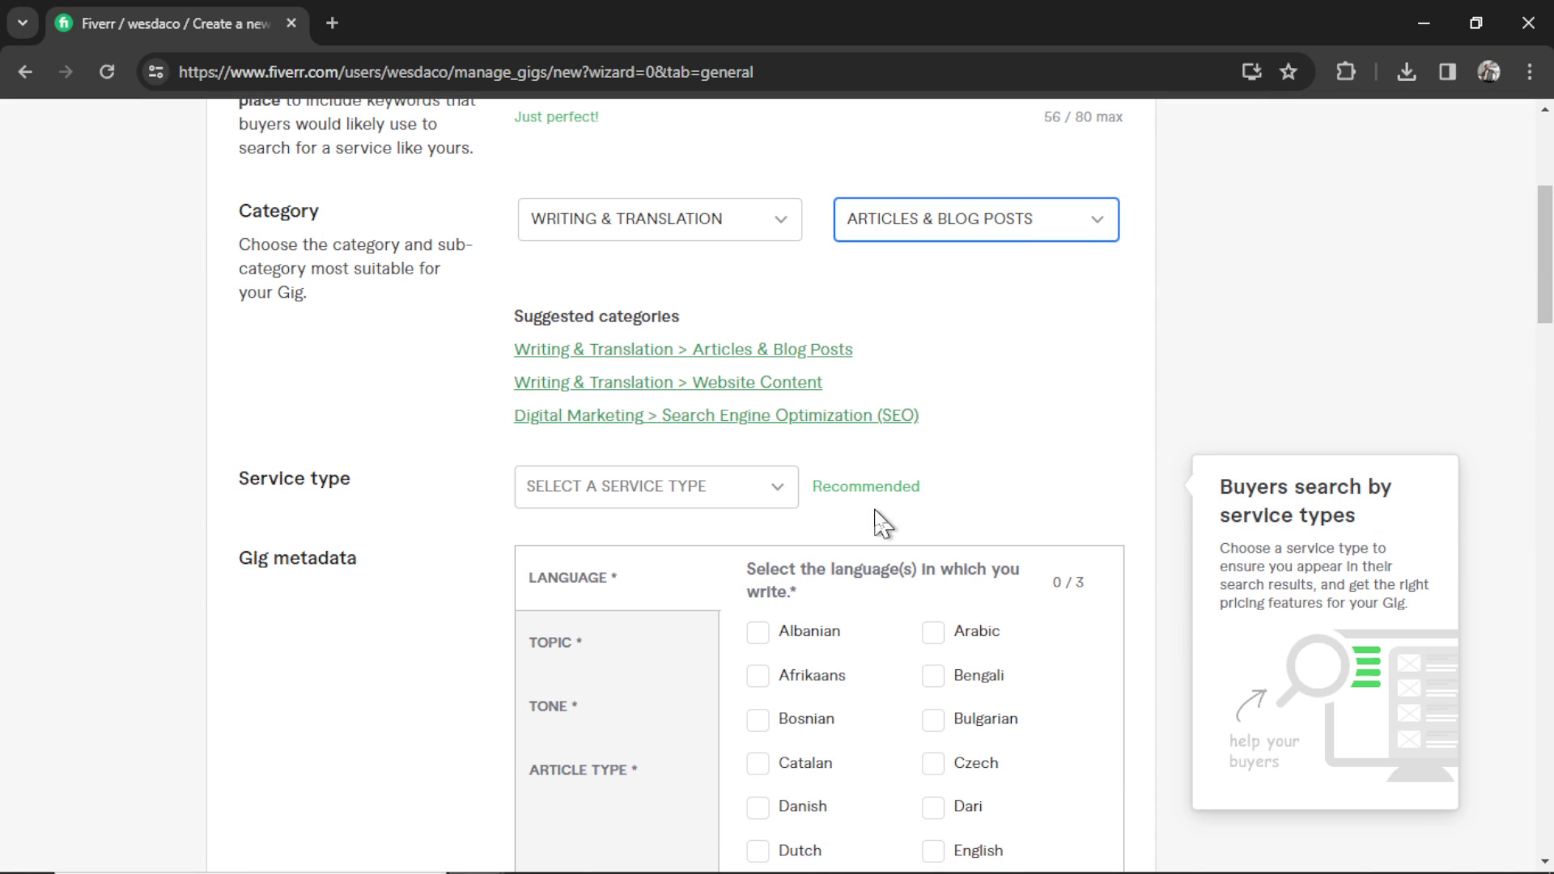
# - Set the service type to SEO Writing and the language to English
pyautogui.click(687, 498)
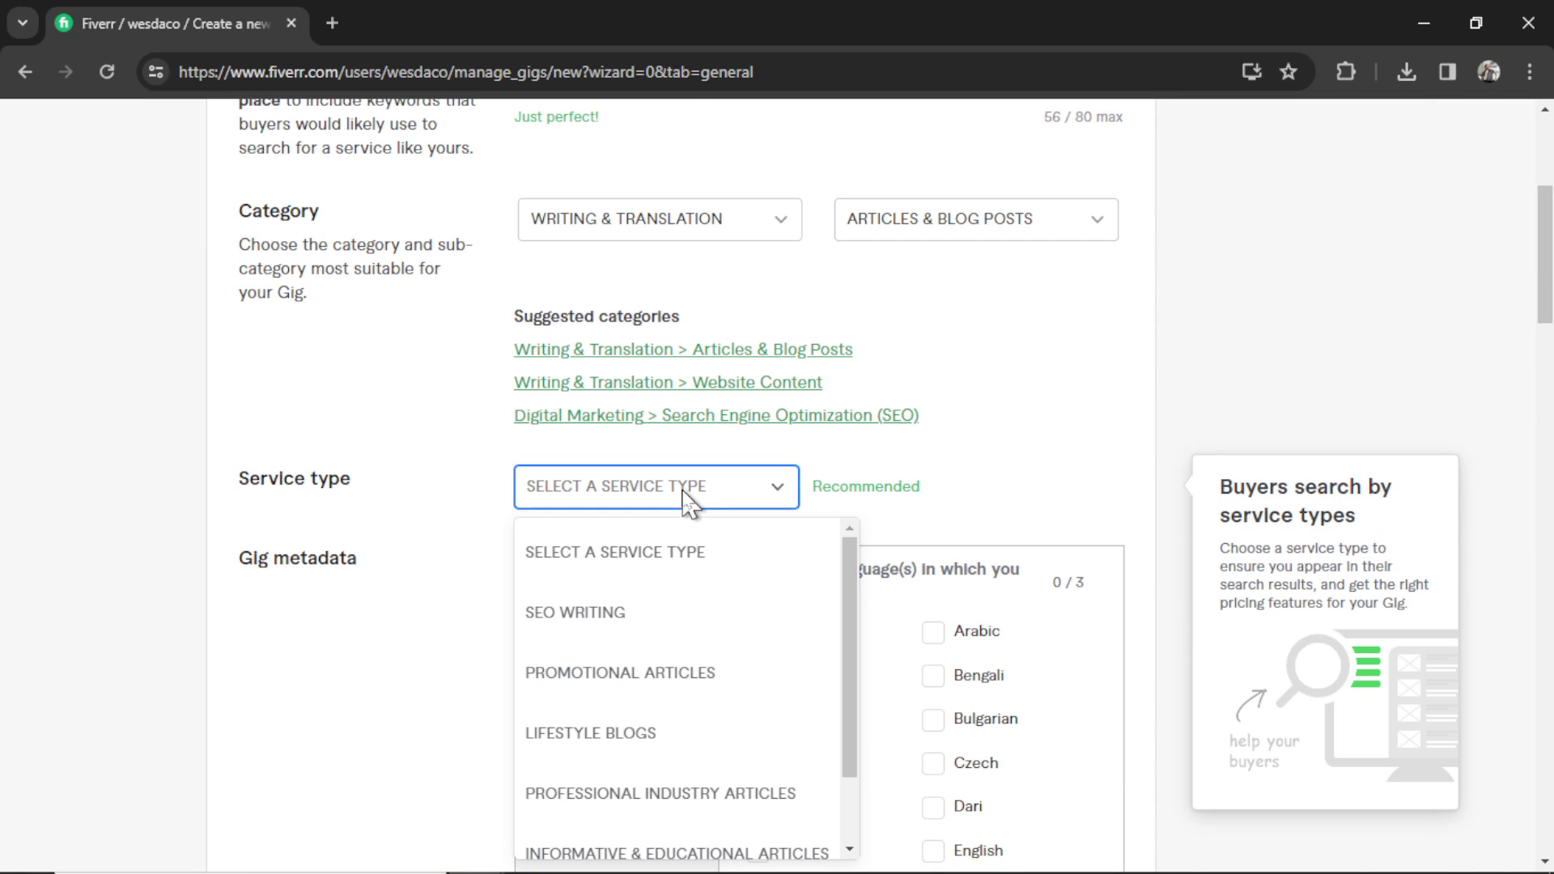
pyautogui.click(697, 617)
pyautogui.scroll(-2, 905, 431)
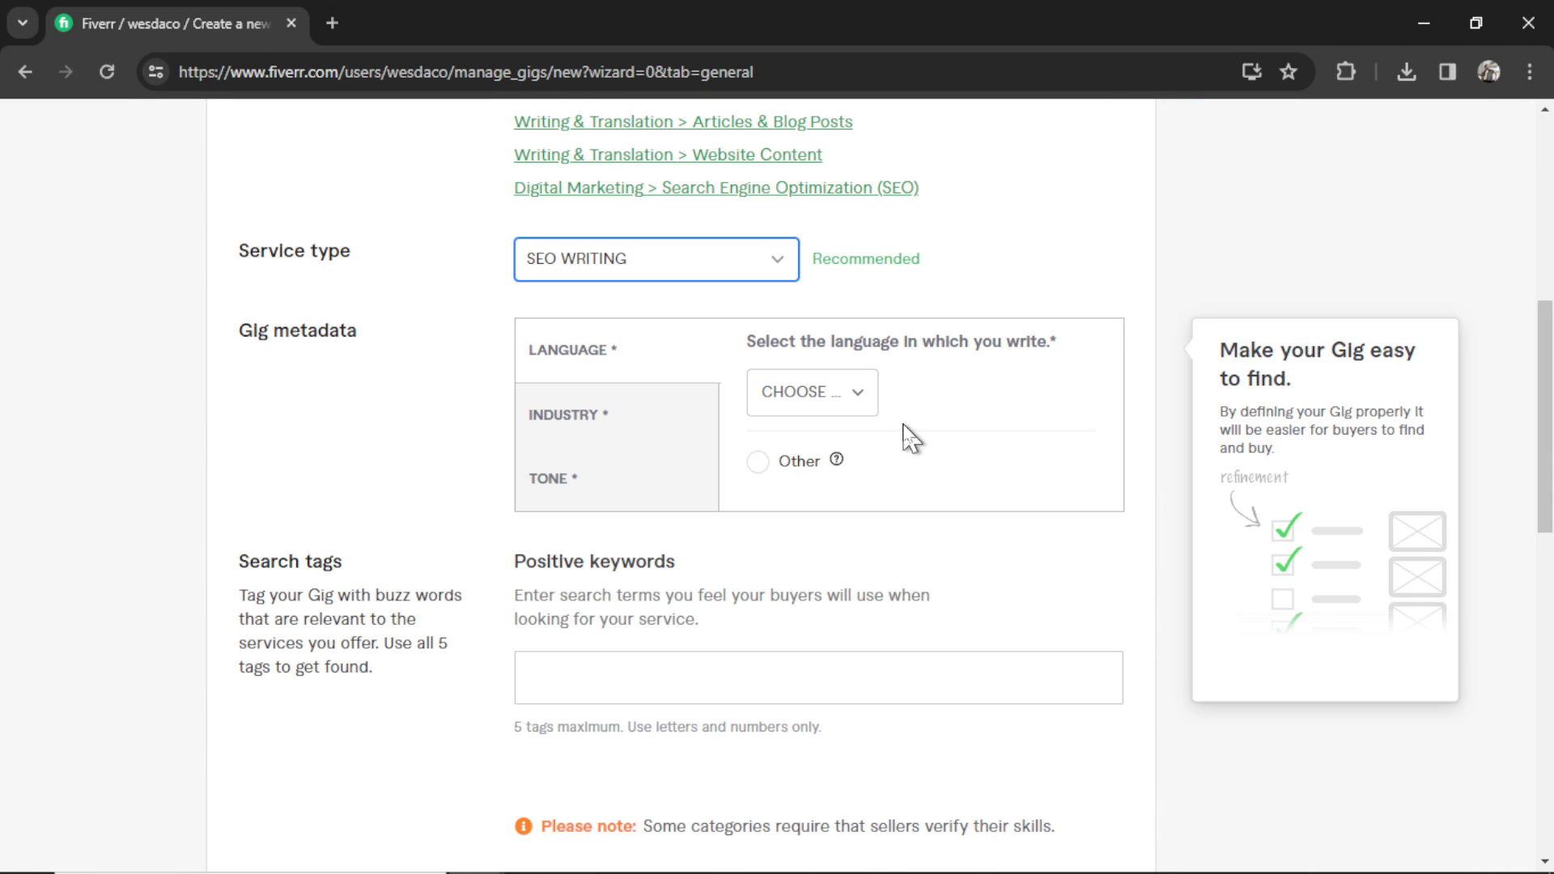
pyautogui.click(839, 406)
pyautogui.scroll(-4, 969, 520)
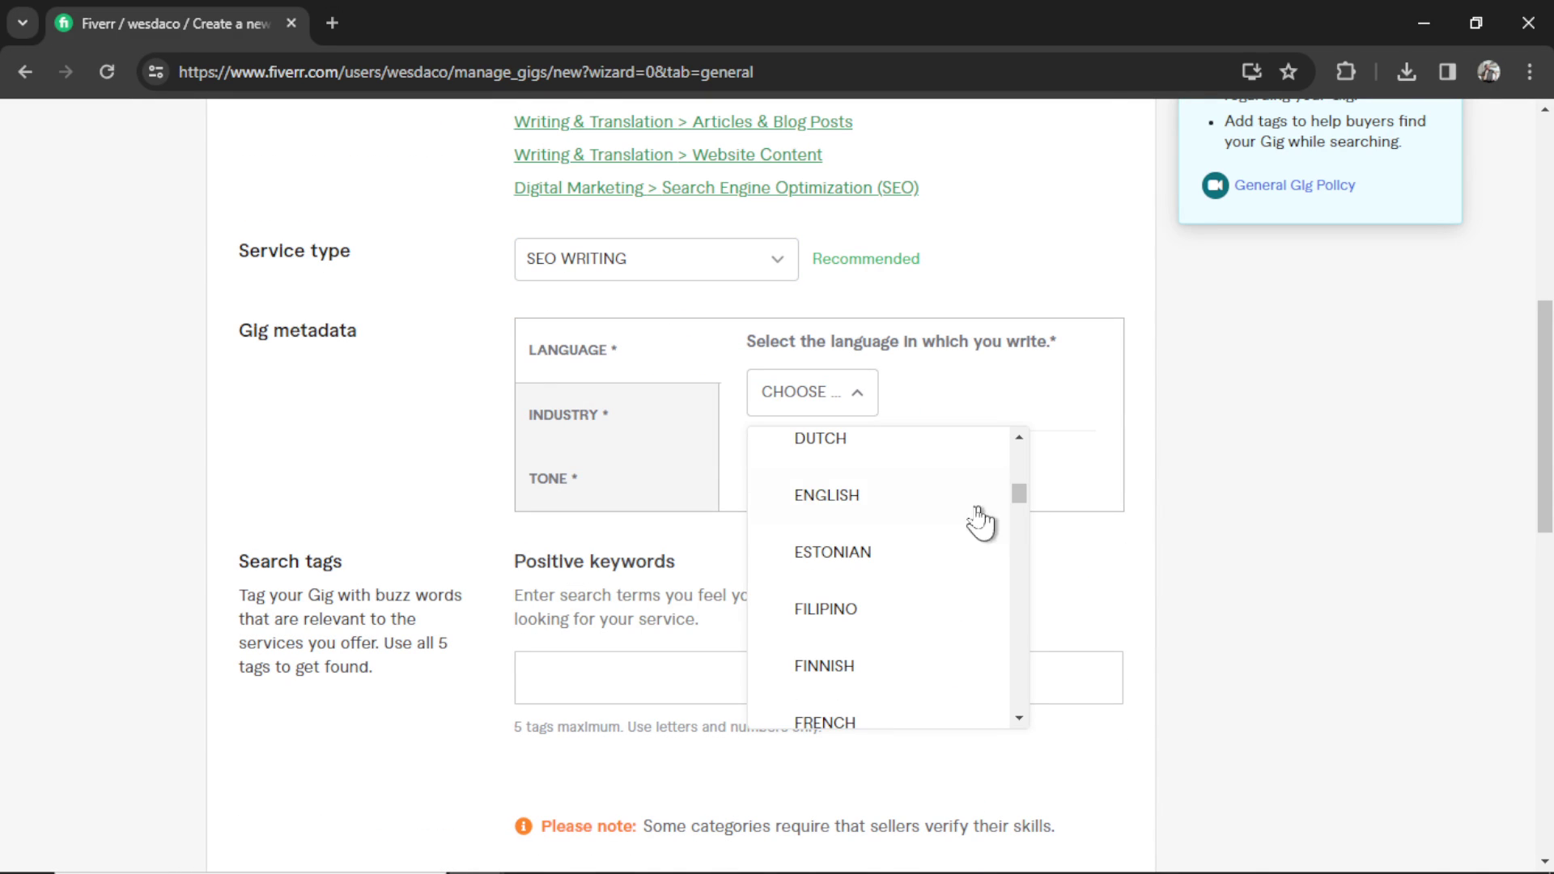
pyautogui.click(969, 516)
# - Mark Technology, Sports & fitness, Marketing & advertising and Other as industries
pyautogui.click(663, 425)
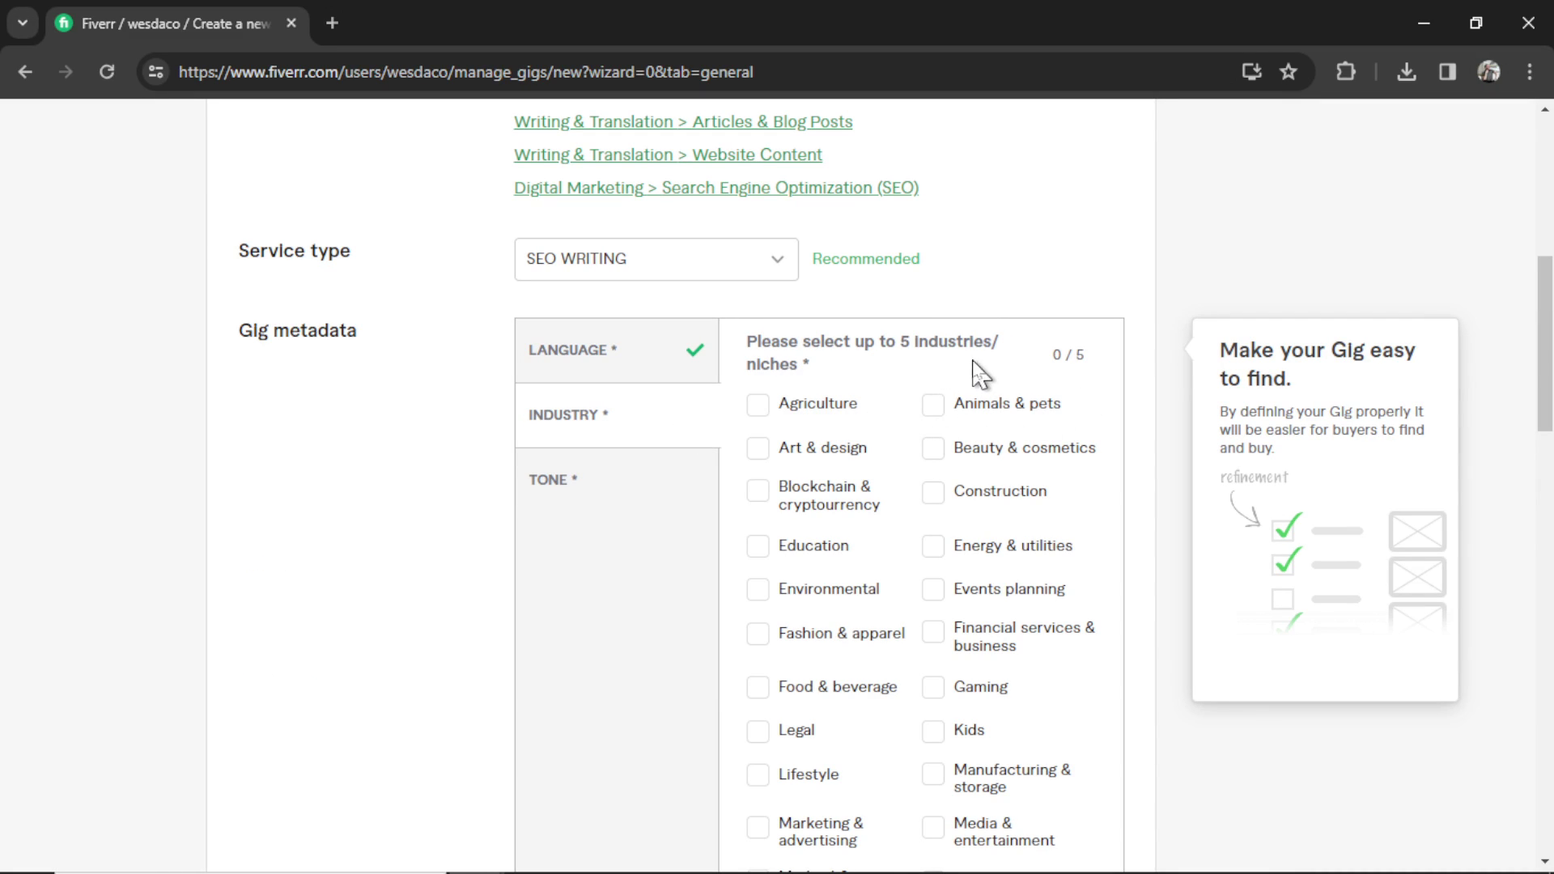
pyautogui.scroll(-2, 972, 438)
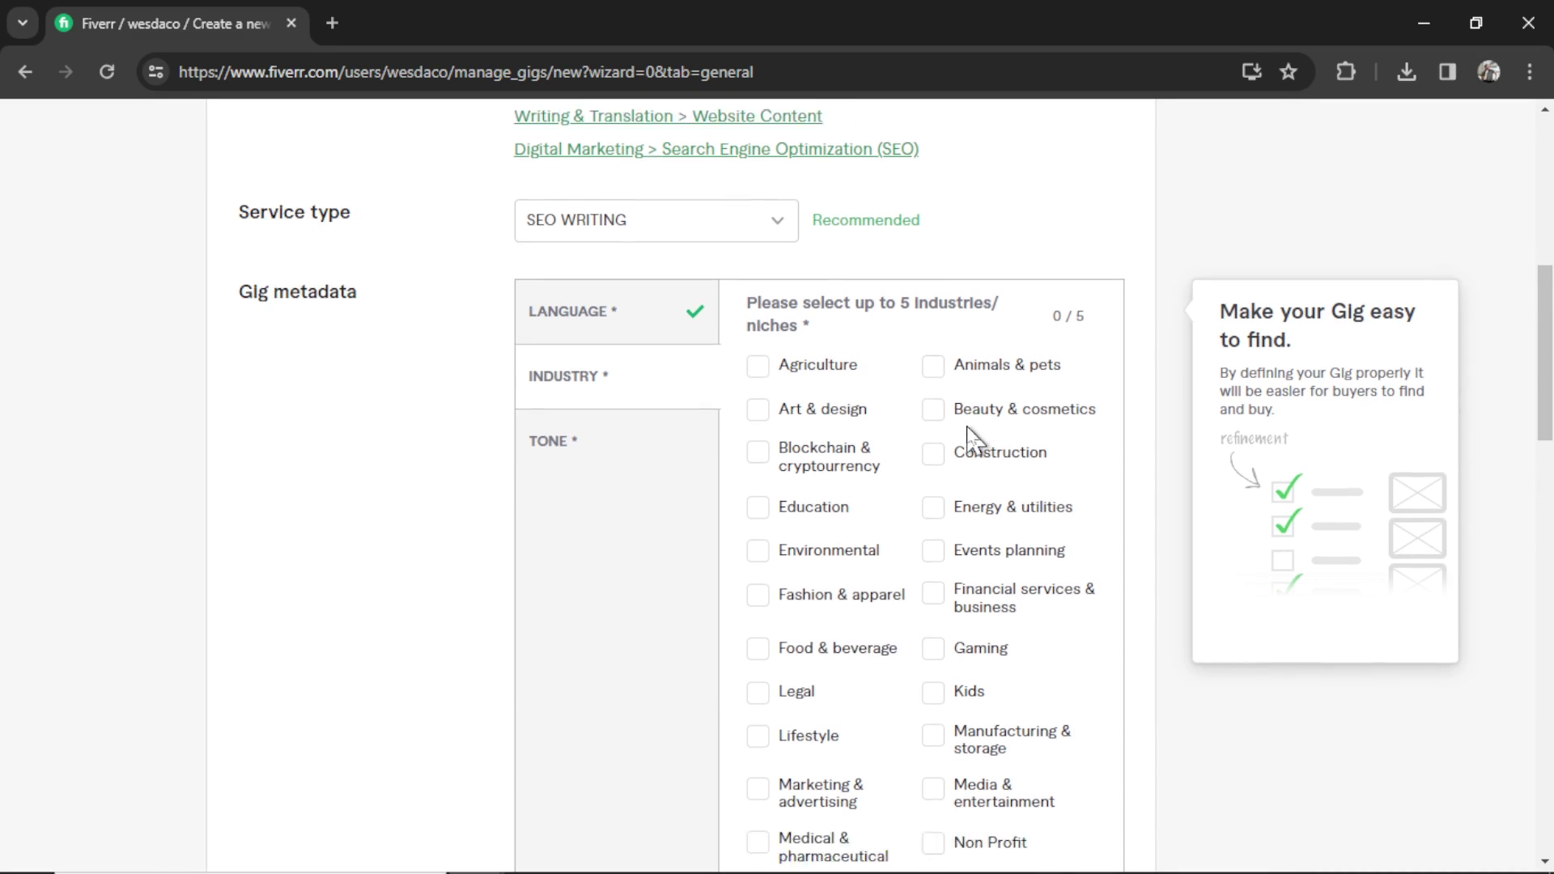
pyautogui.scroll(-1, 971, 409)
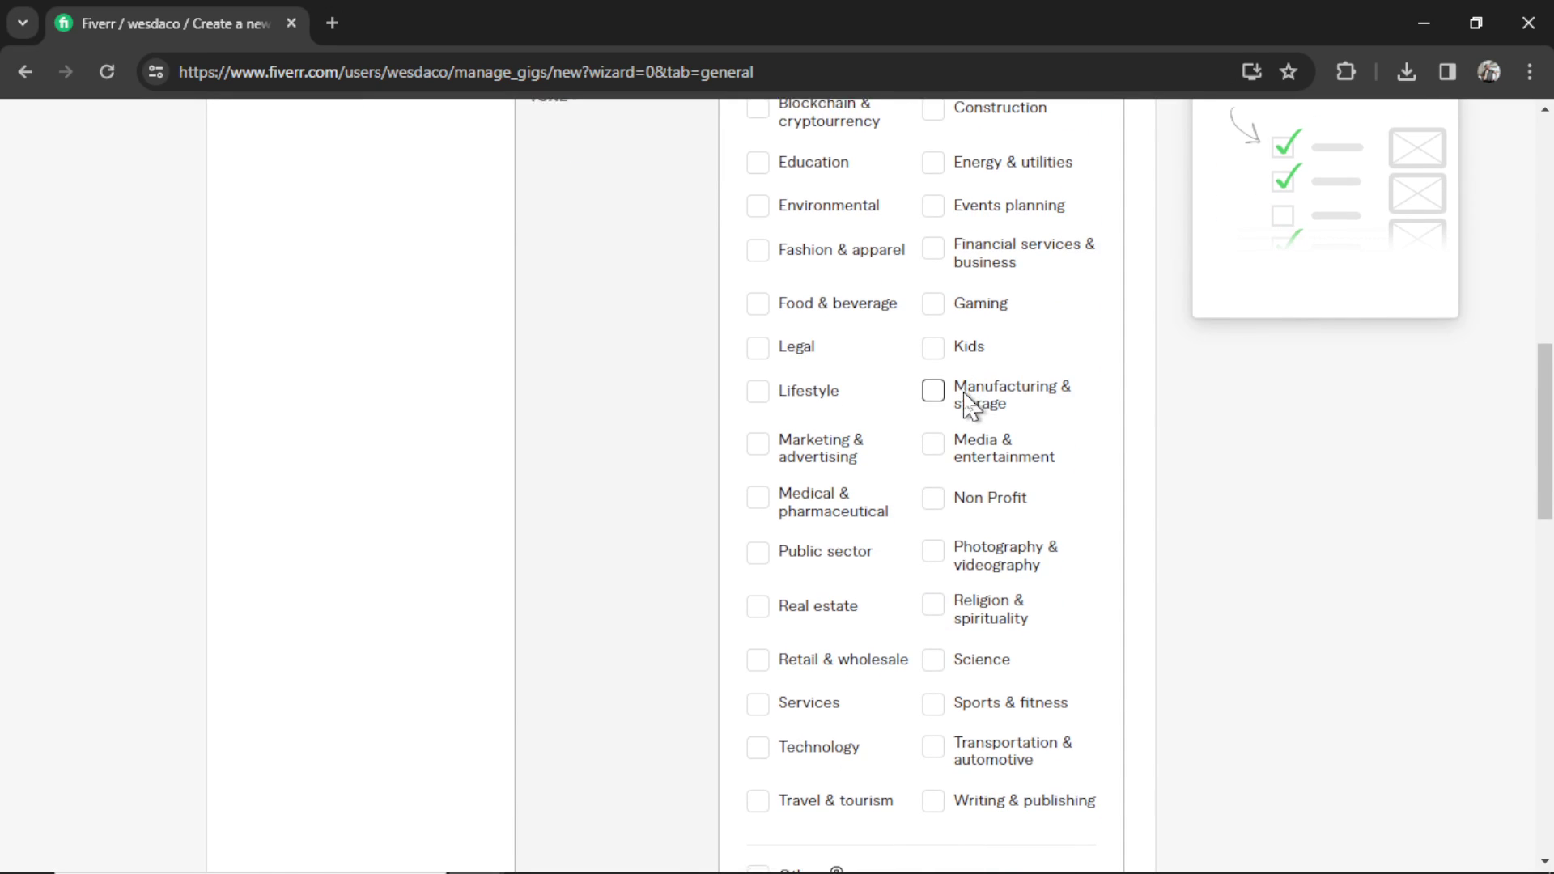
pyautogui.scroll(-2, 972, 409)
pyautogui.scroll(-1, 971, 408)
pyautogui.scroll(1, 971, 413)
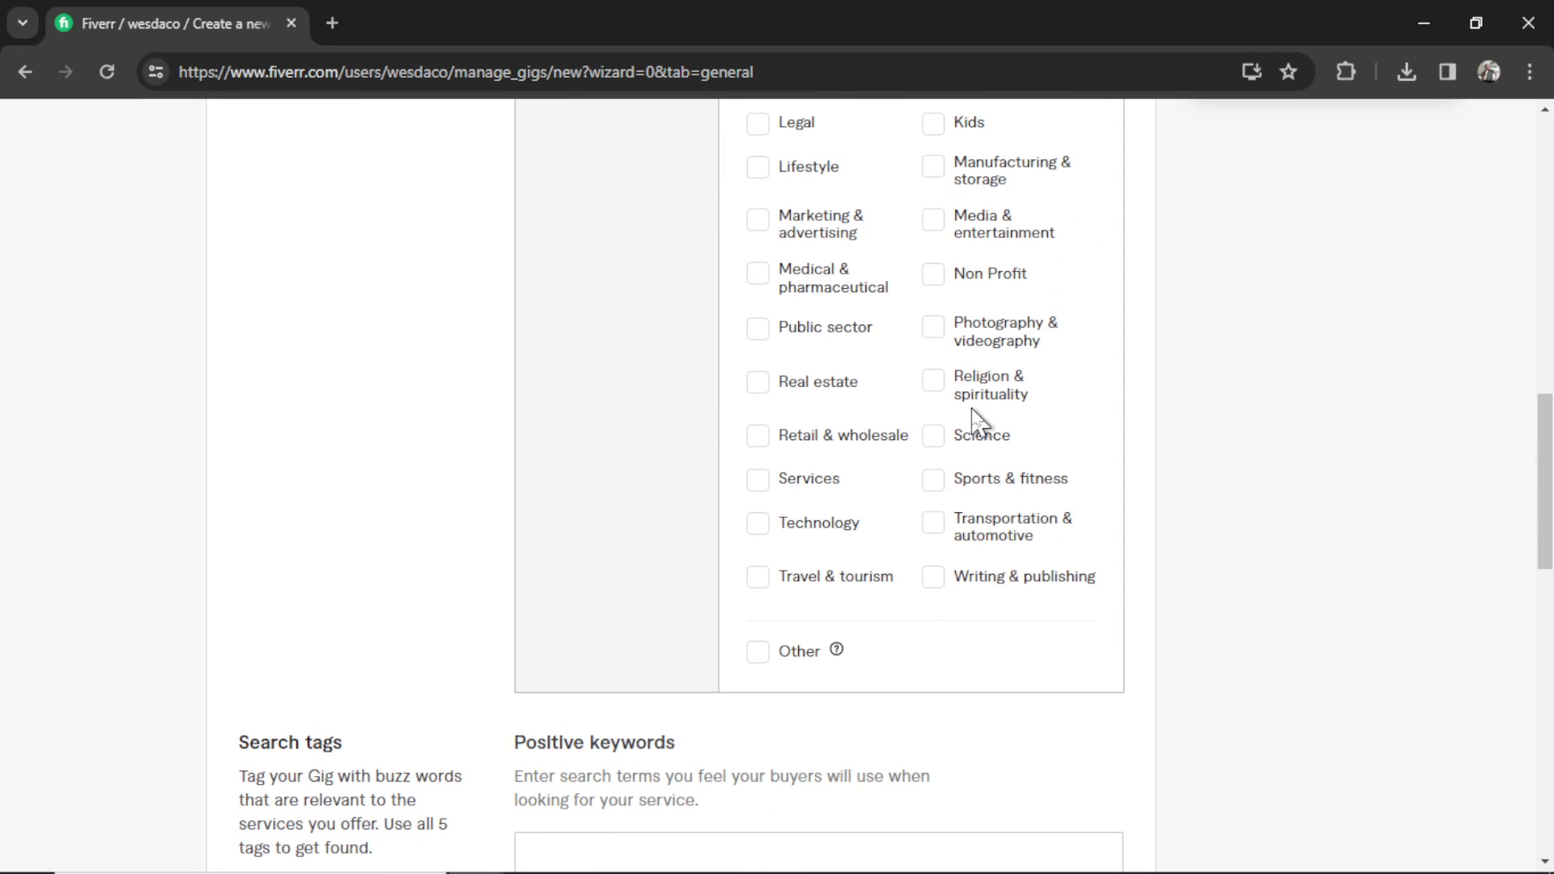
pyautogui.click(763, 529)
pyautogui.click(934, 484)
pyautogui.scroll(2, 1003, 485)
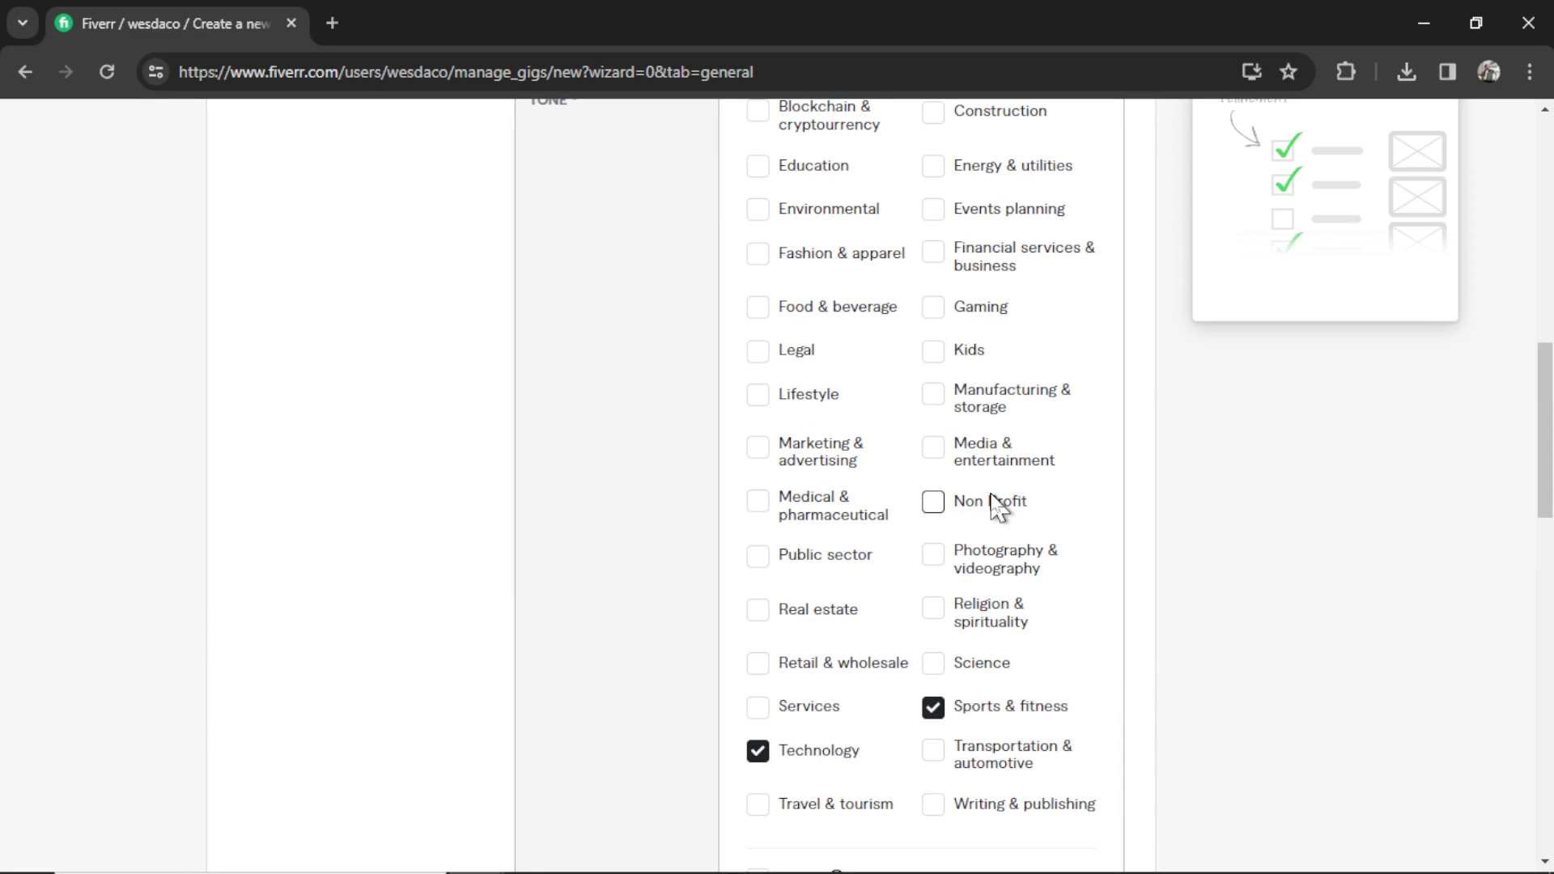
pyautogui.click(757, 449)
pyautogui.scroll(-1, 952, 492)
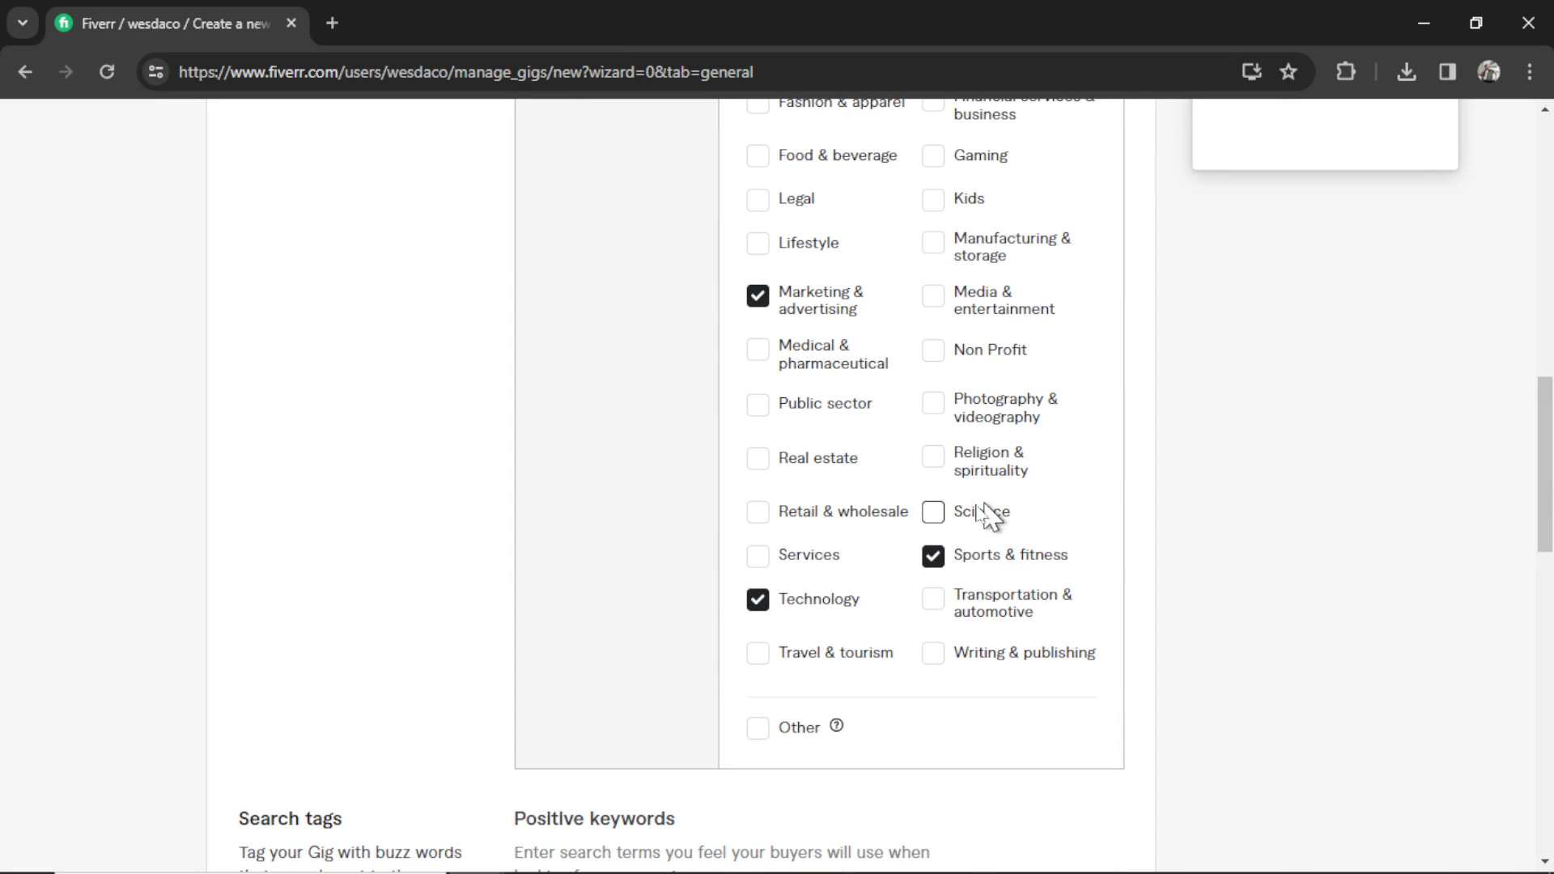
pyautogui.click(759, 728)
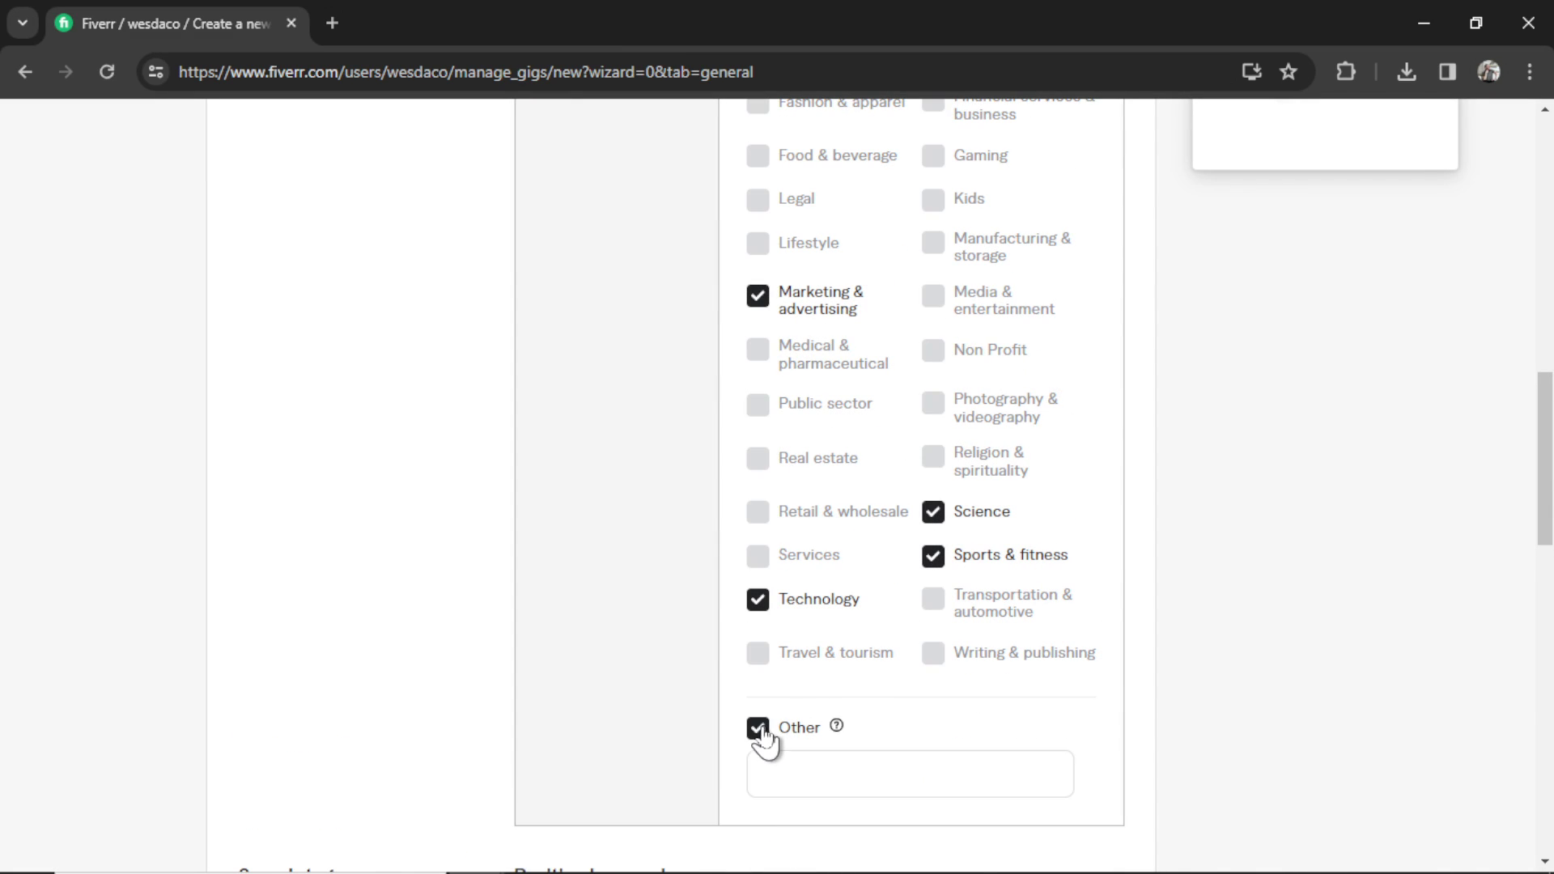
pyautogui.scroll(3, 730, 450)
# - Choose Humorous, Informative and Professional/Formal as the tones of voice
pyautogui.click(621, 424)
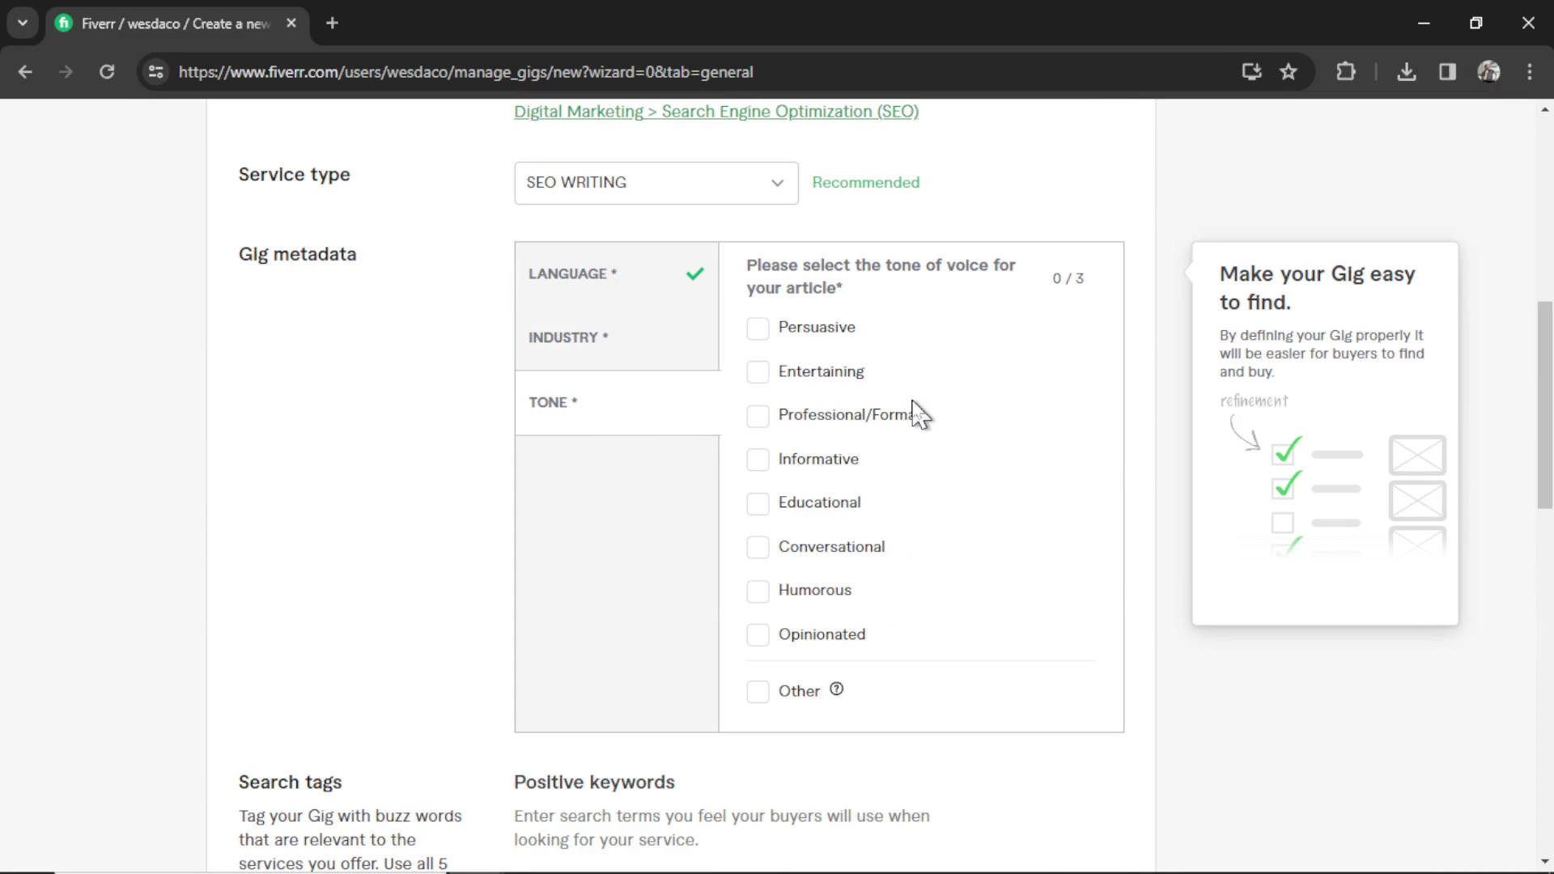
pyautogui.click(759, 592)
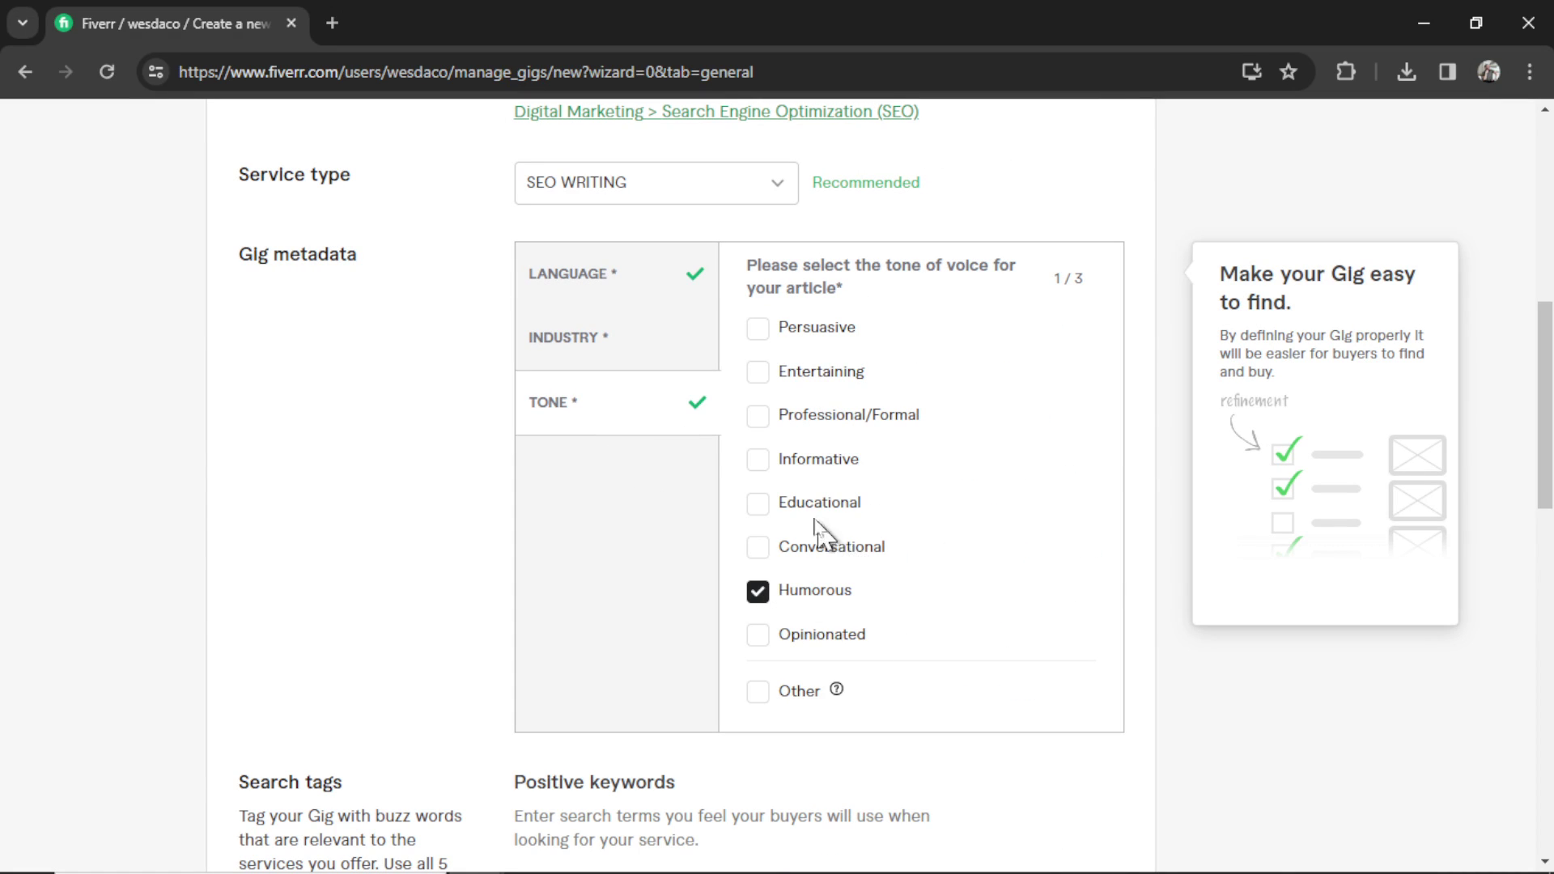
pyautogui.click(759, 460)
pyautogui.click(759, 417)
pyautogui.scroll(-3, 1002, 418)
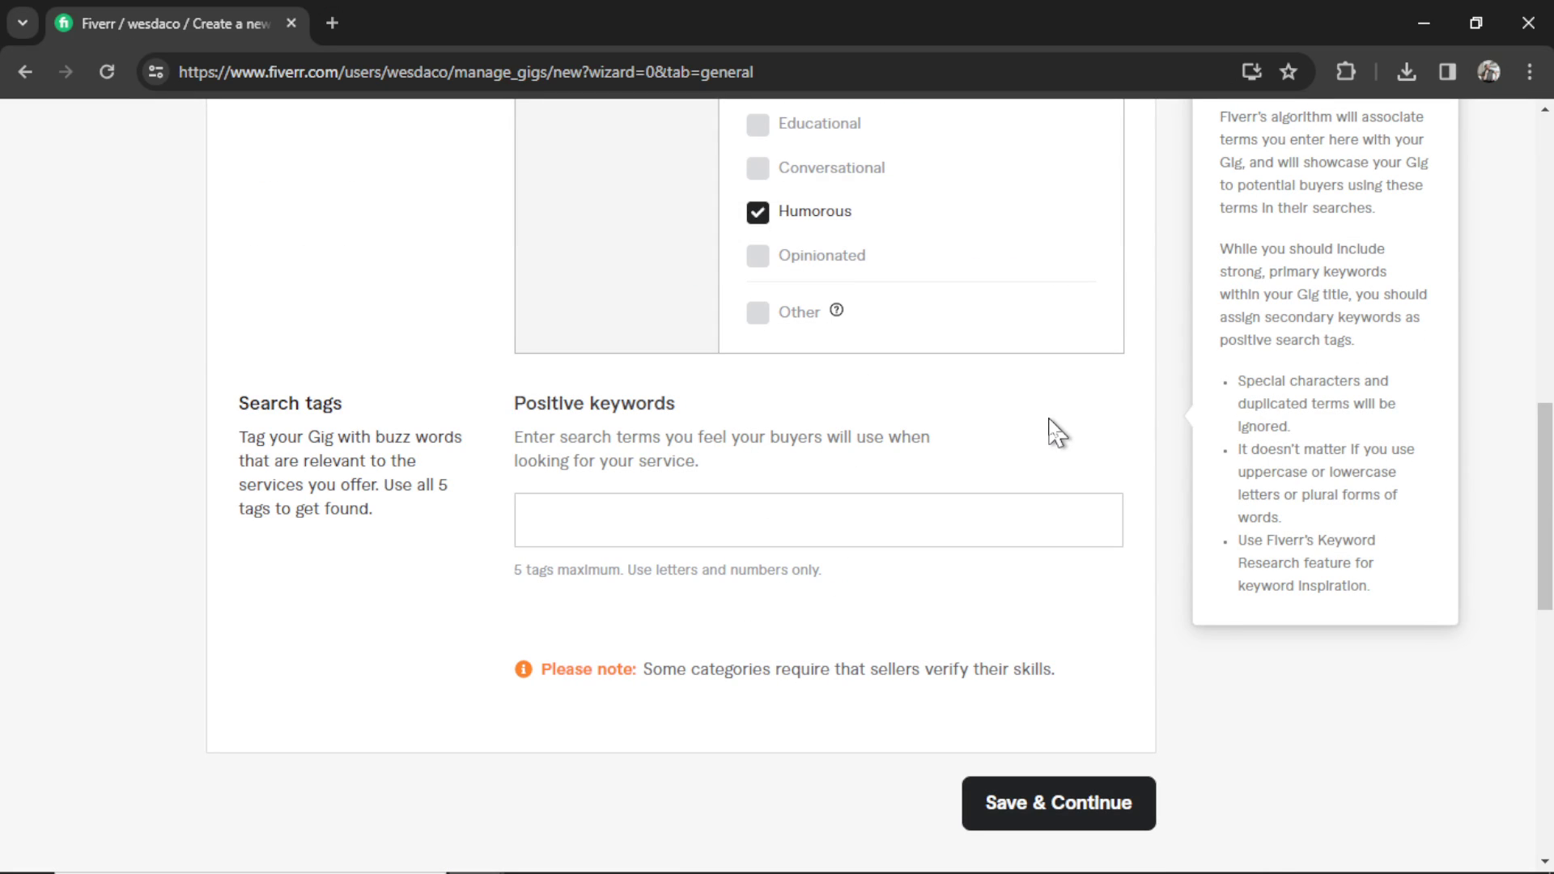
pyautogui.scroll(2, 1052, 431)
pyautogui.scroll(8, 1052, 432)
pyautogui.moveTo(593, 440); pyautogui.dragTo(520, 414)
pyautogui.hotkey('ctrl', 'c')
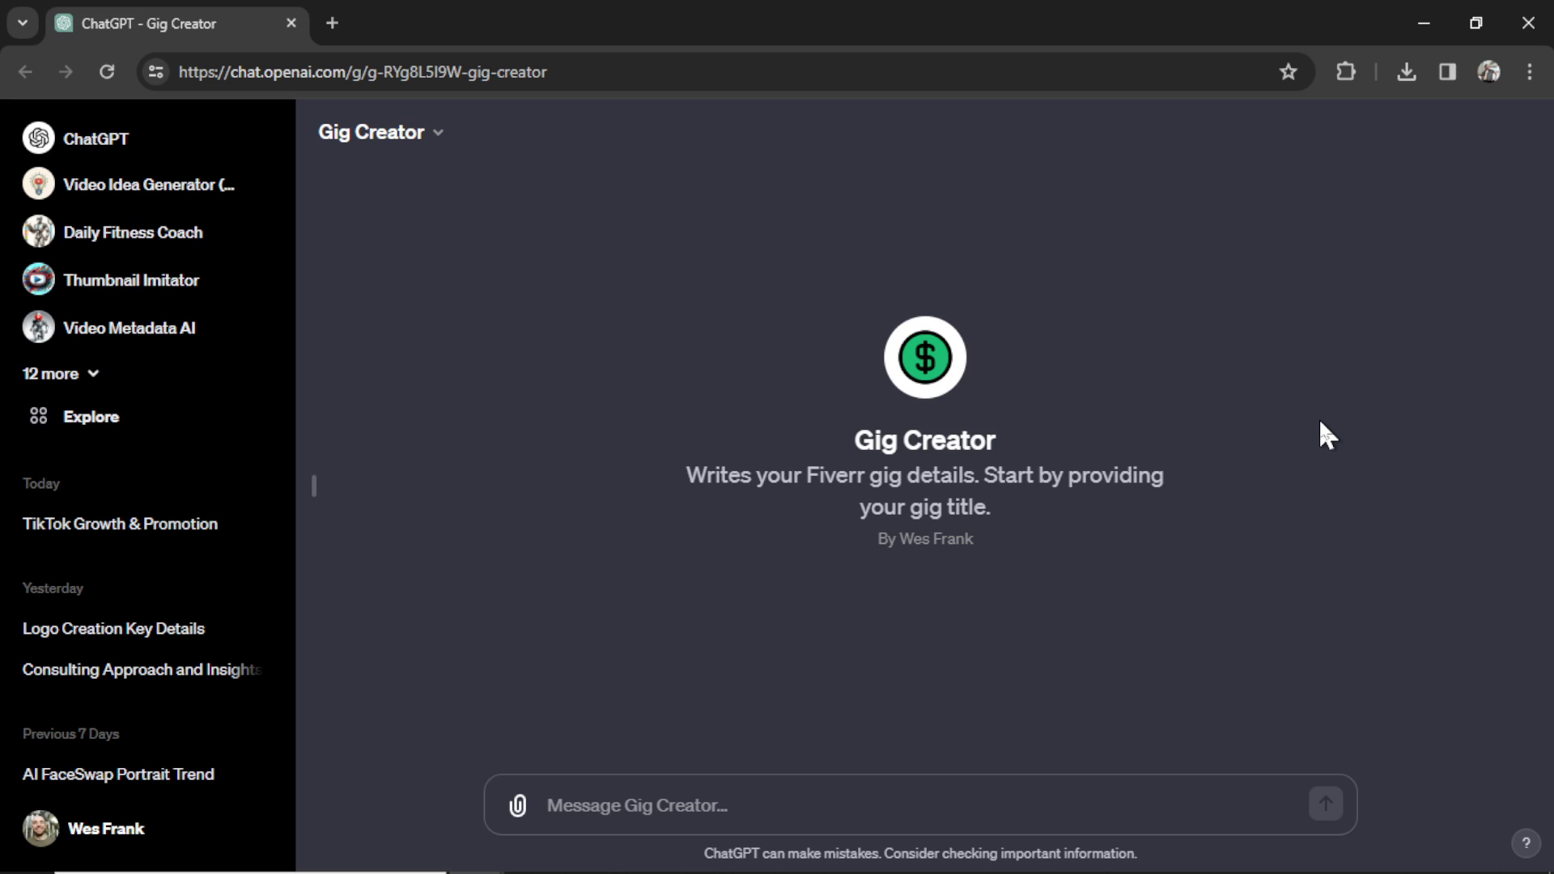
# - Send the pasted SEO blog title to Gig Creator and select 'SEO content writing'
pyautogui.click(827, 795)
pyautogui.write('I will')
pyautogui.hotkey('ctrl', 'v')
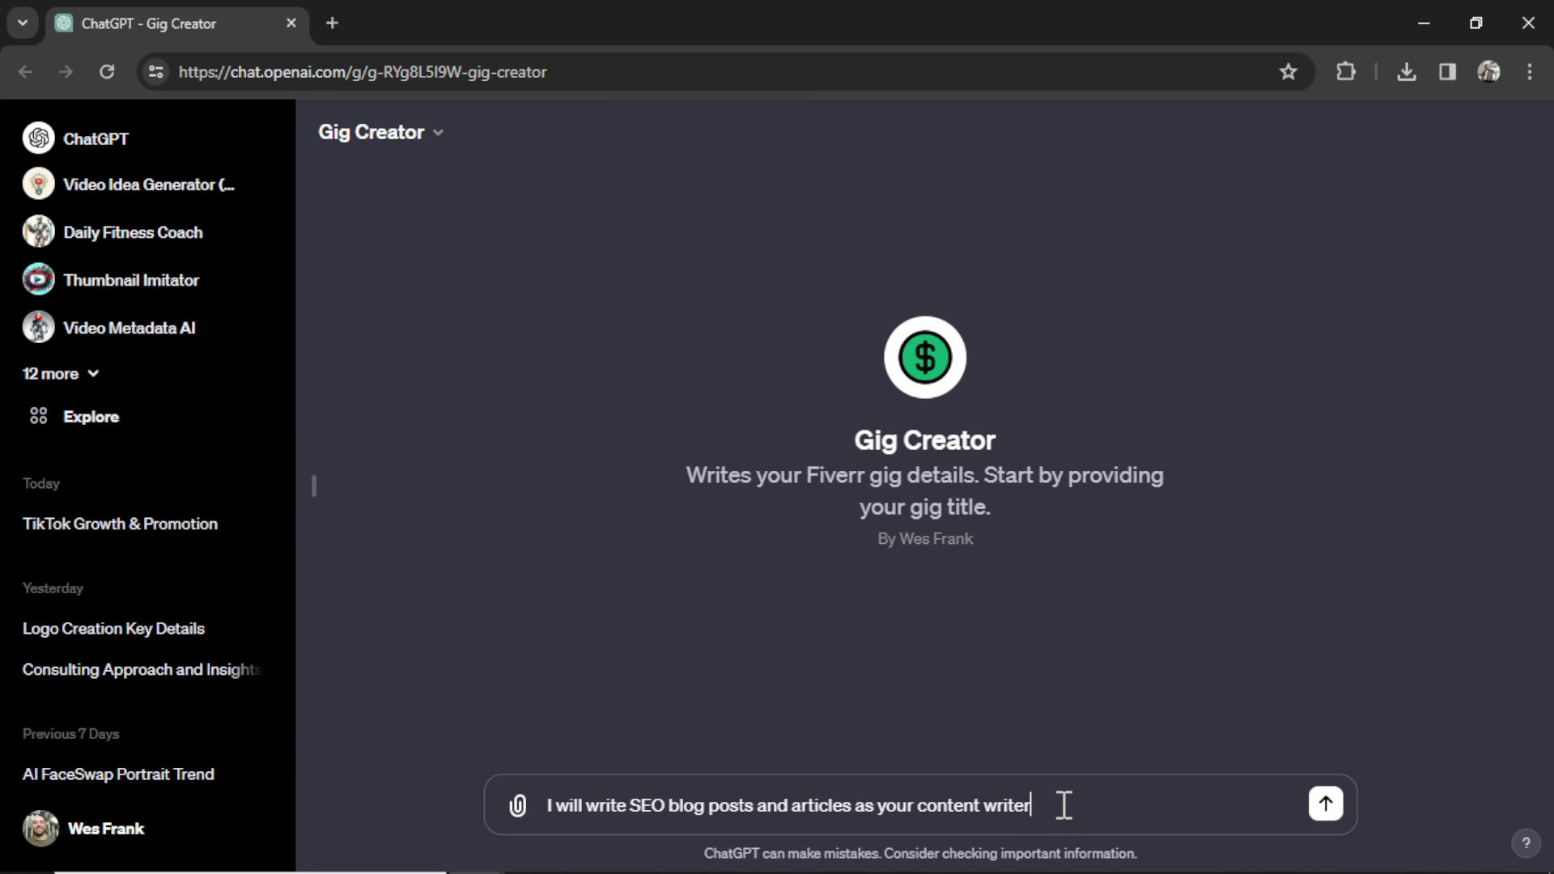
pyautogui.click(1326, 803)
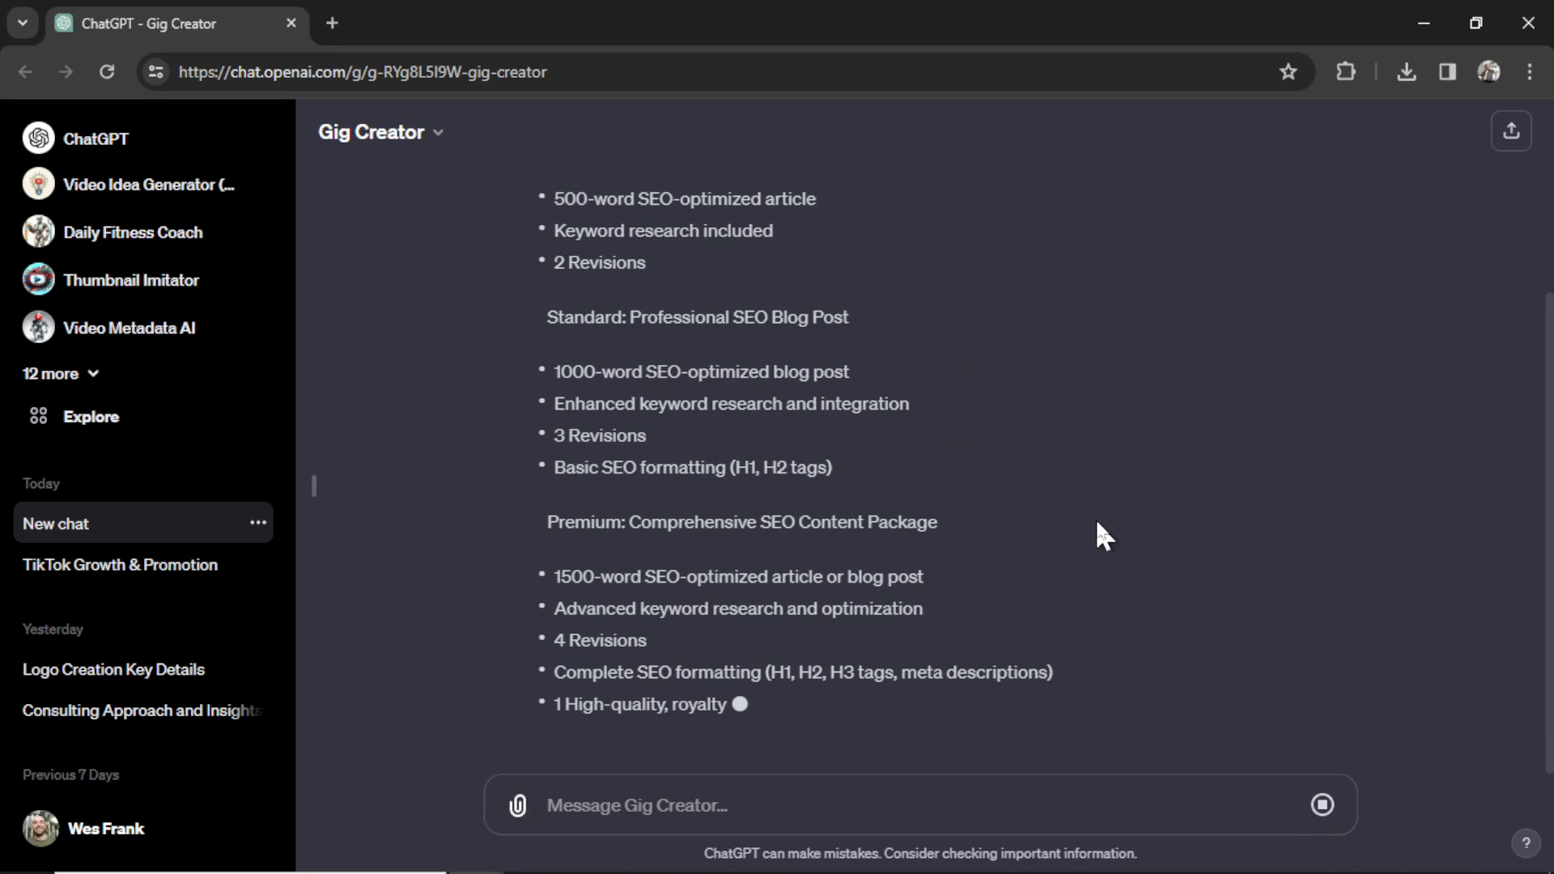
pyautogui.scroll(3, 1024, 555)
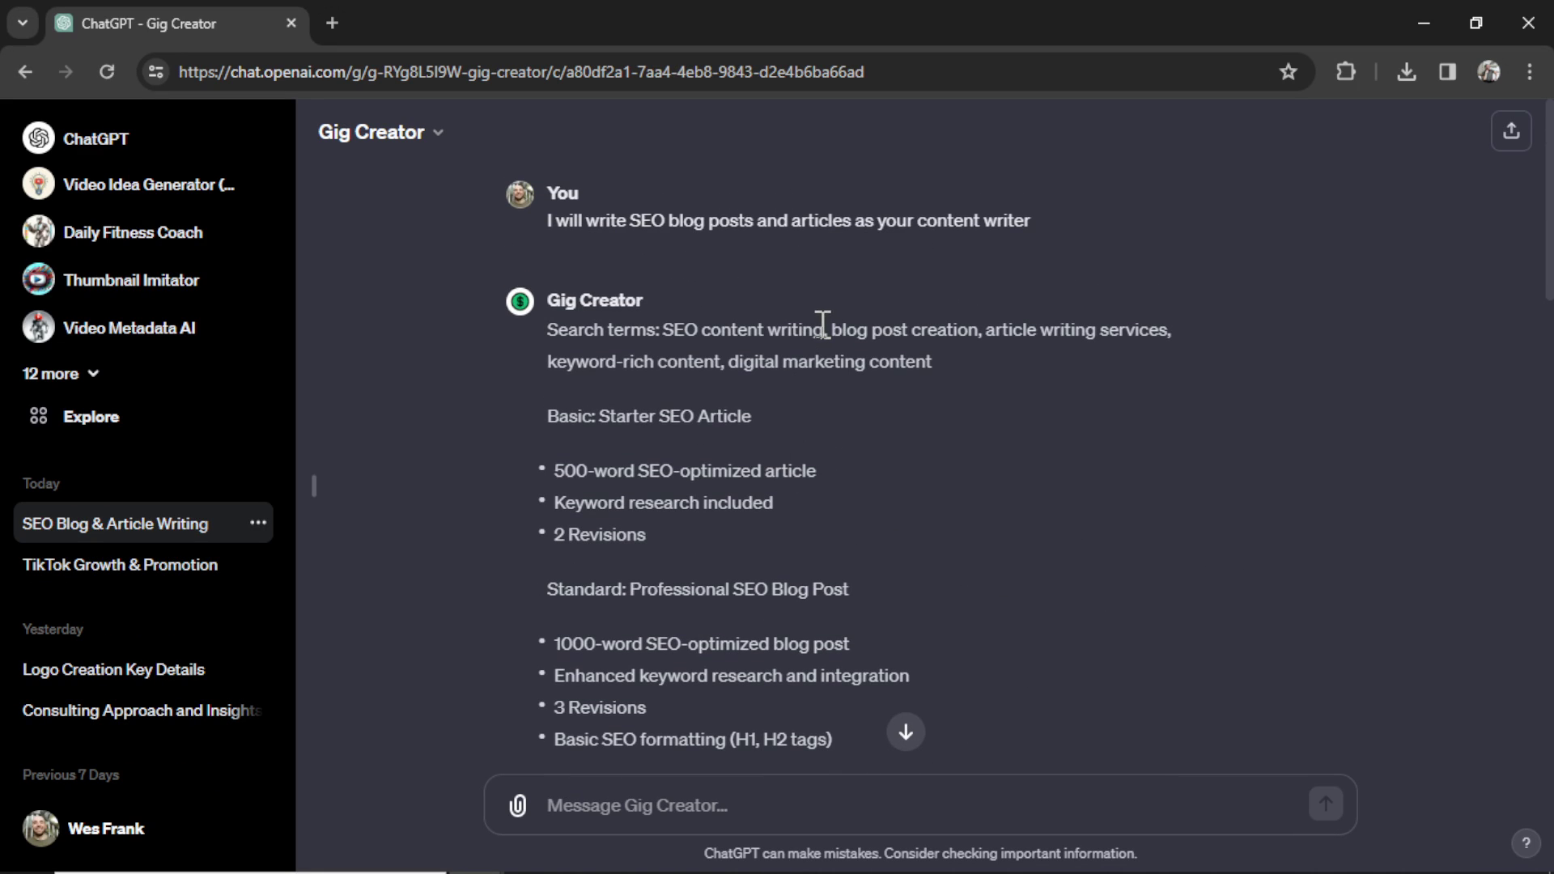
pyautogui.moveTo(823, 325); pyautogui.dragTo(667, 329)
pyautogui.hotkey('ctrl', 'c')
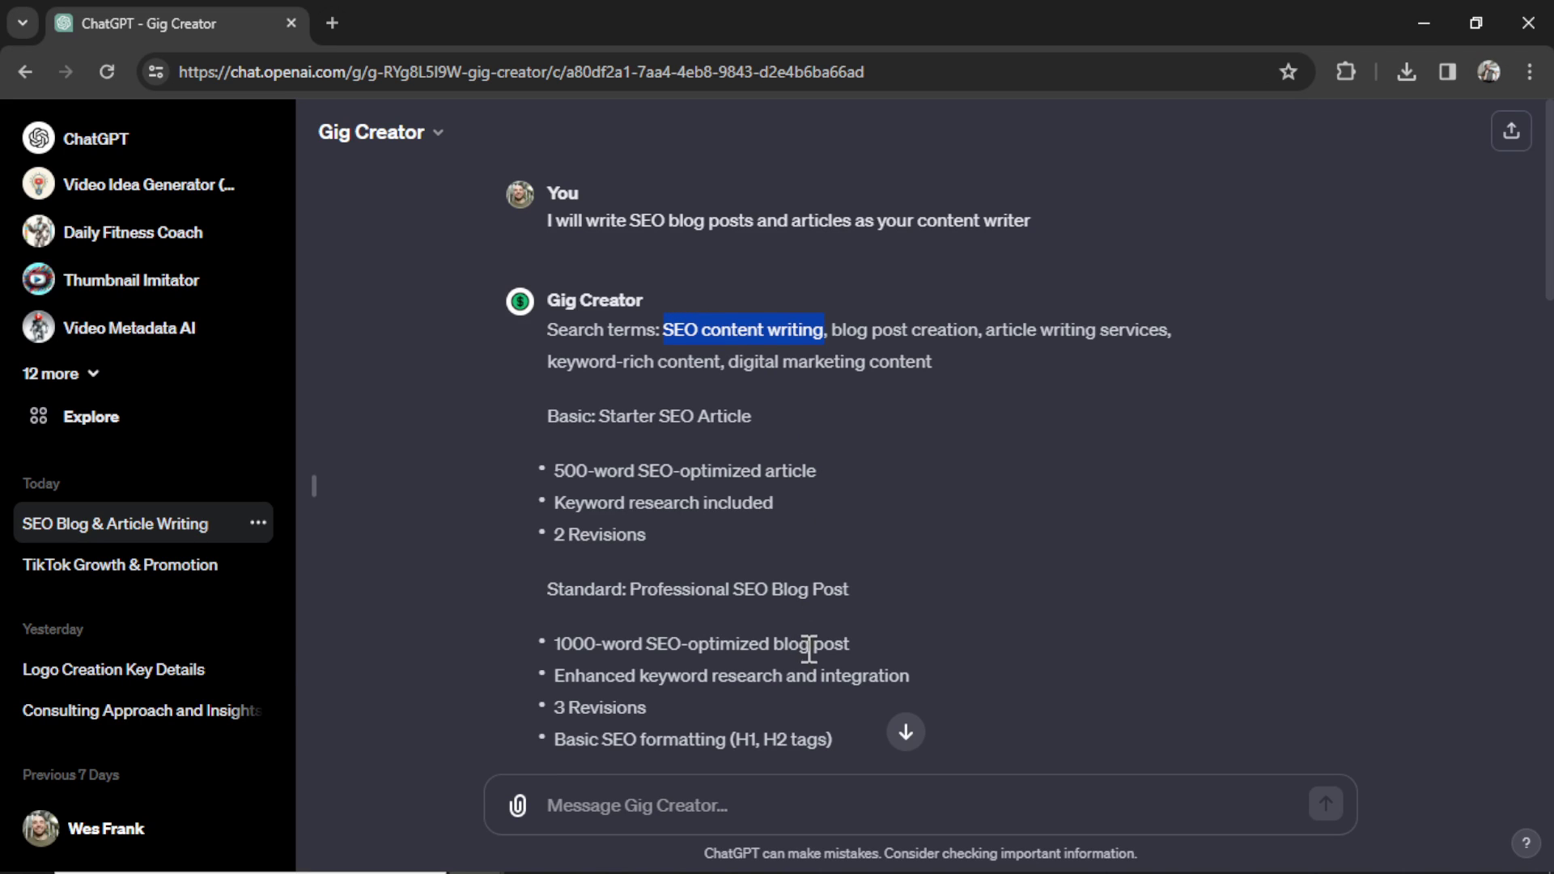
pyautogui.hotkey('alt', 'Tab')
# - Tag the gig 'SEO content writing' and 'blog post creation', then save and continue
pyautogui.hotkey('ctrl', 'v')
pyautogui.press('Return')
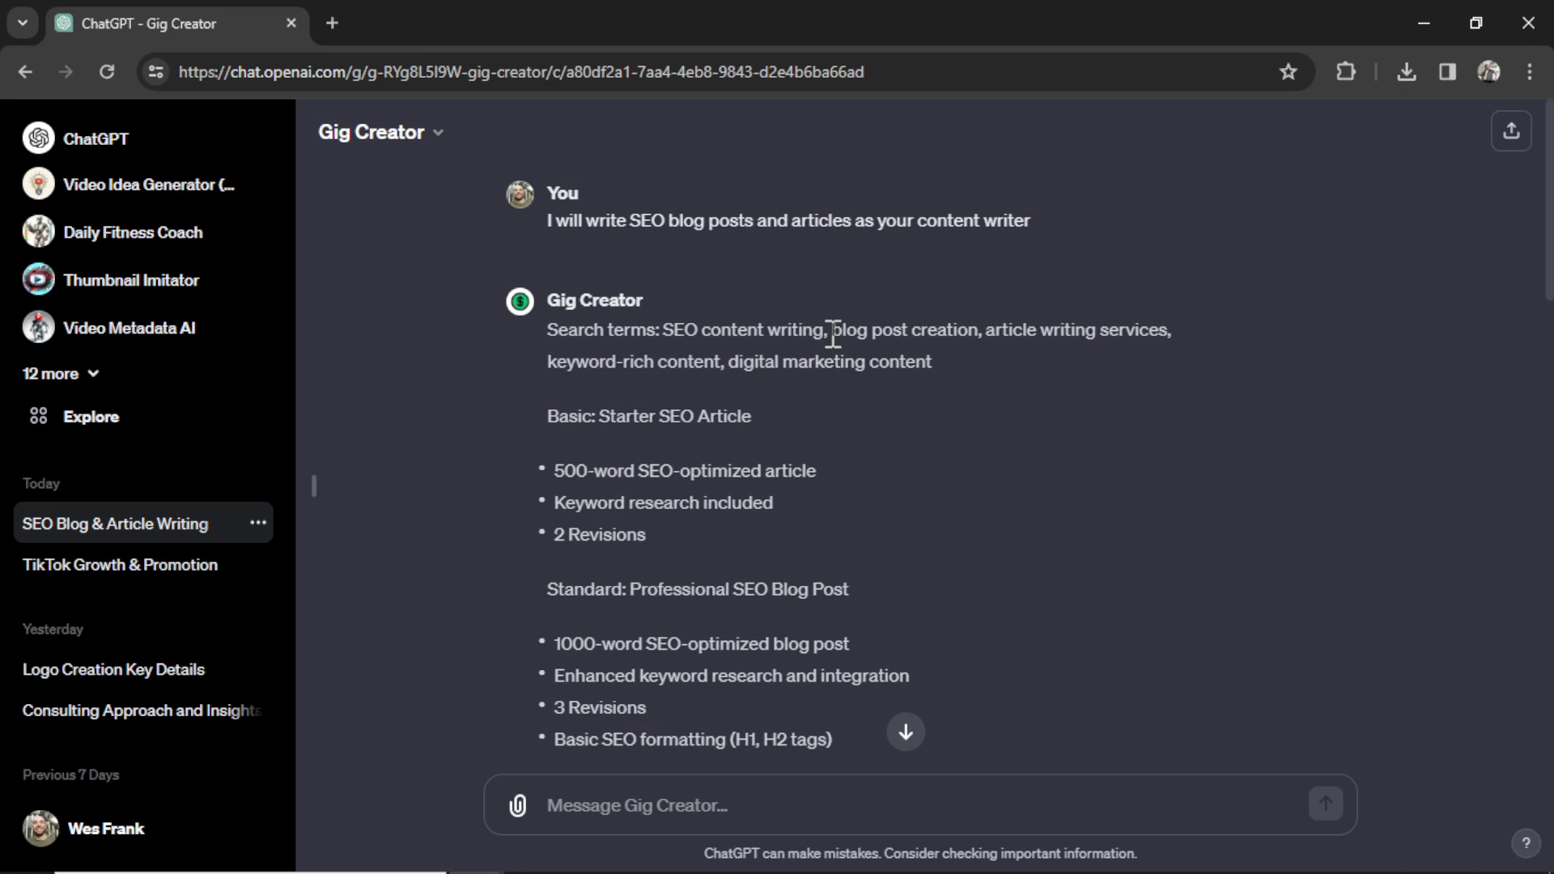
pyautogui.moveTo(833, 330); pyautogui.dragTo(983, 331)
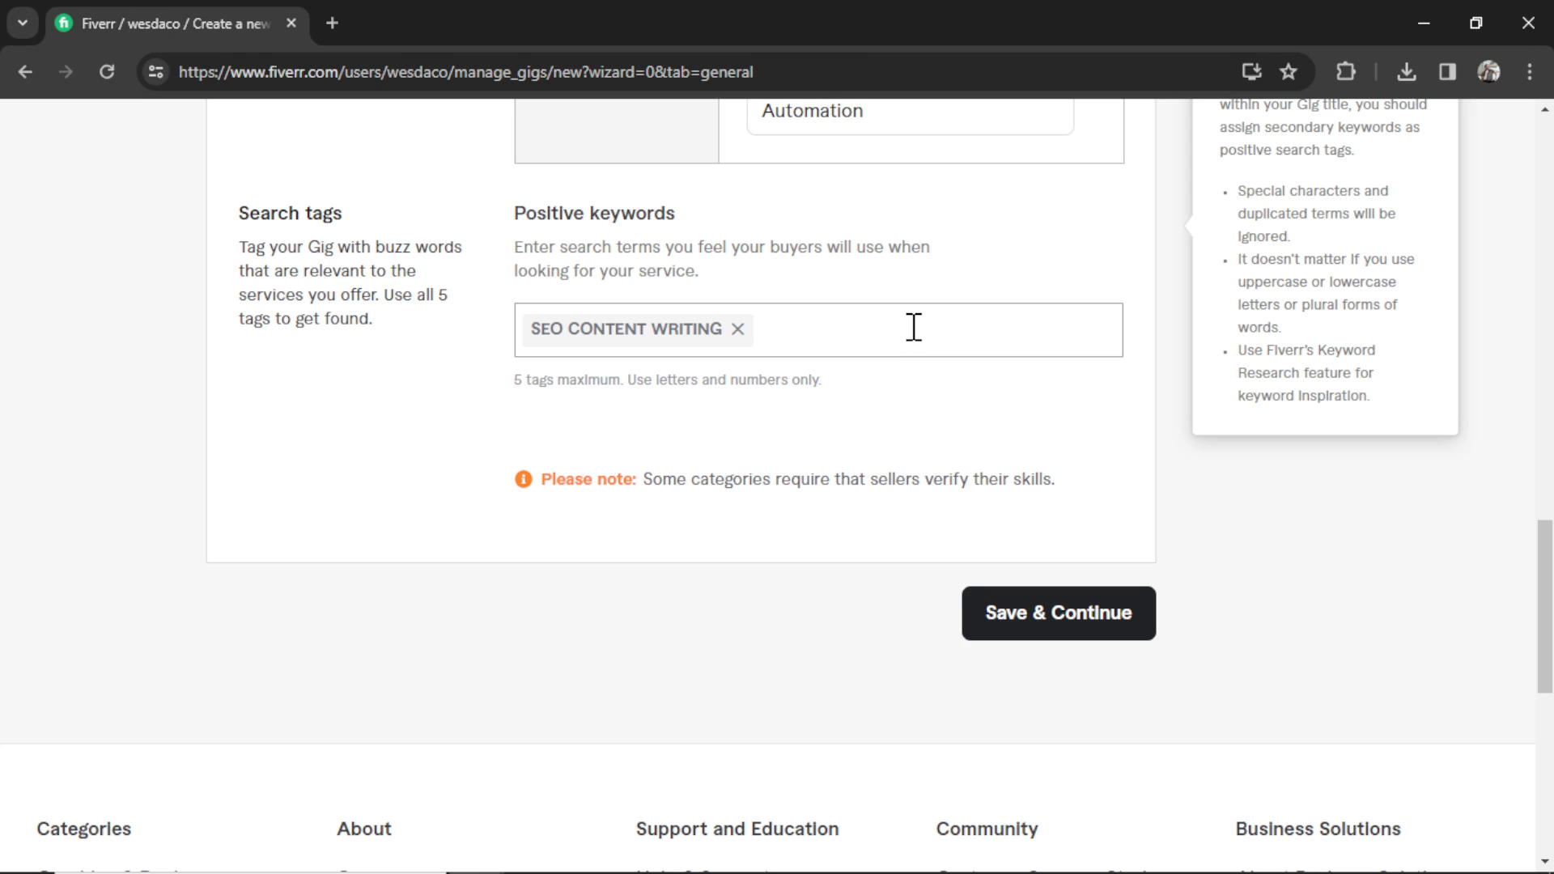
pyautogui.write('blog post creation')
pyautogui.press('Return')
pyautogui.moveTo(987, 329); pyautogui.dragTo(1168, 331)
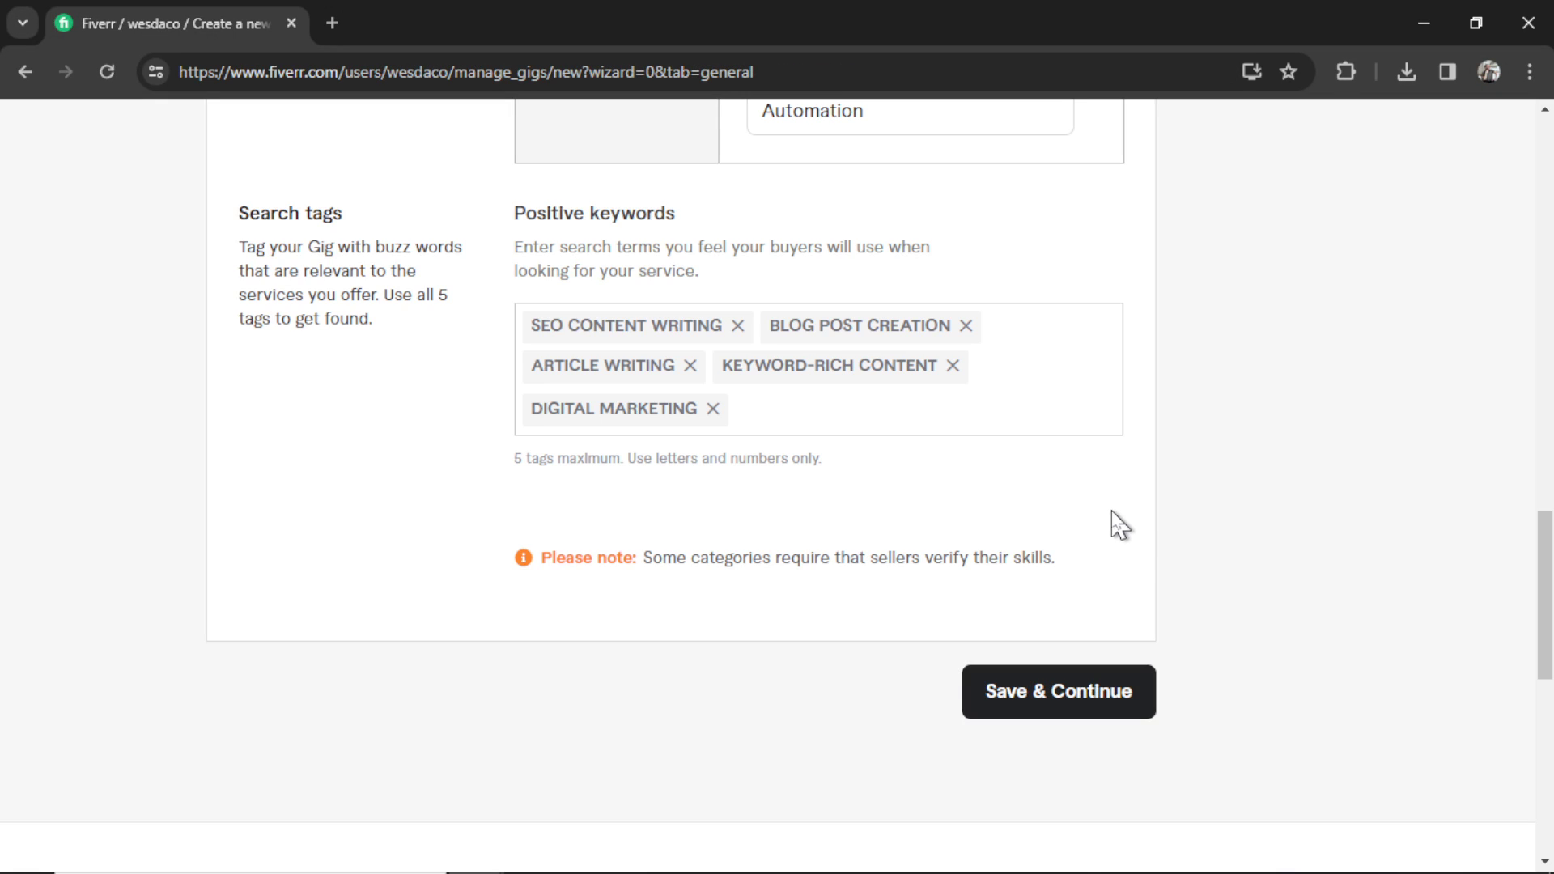
pyautogui.click(1101, 694)
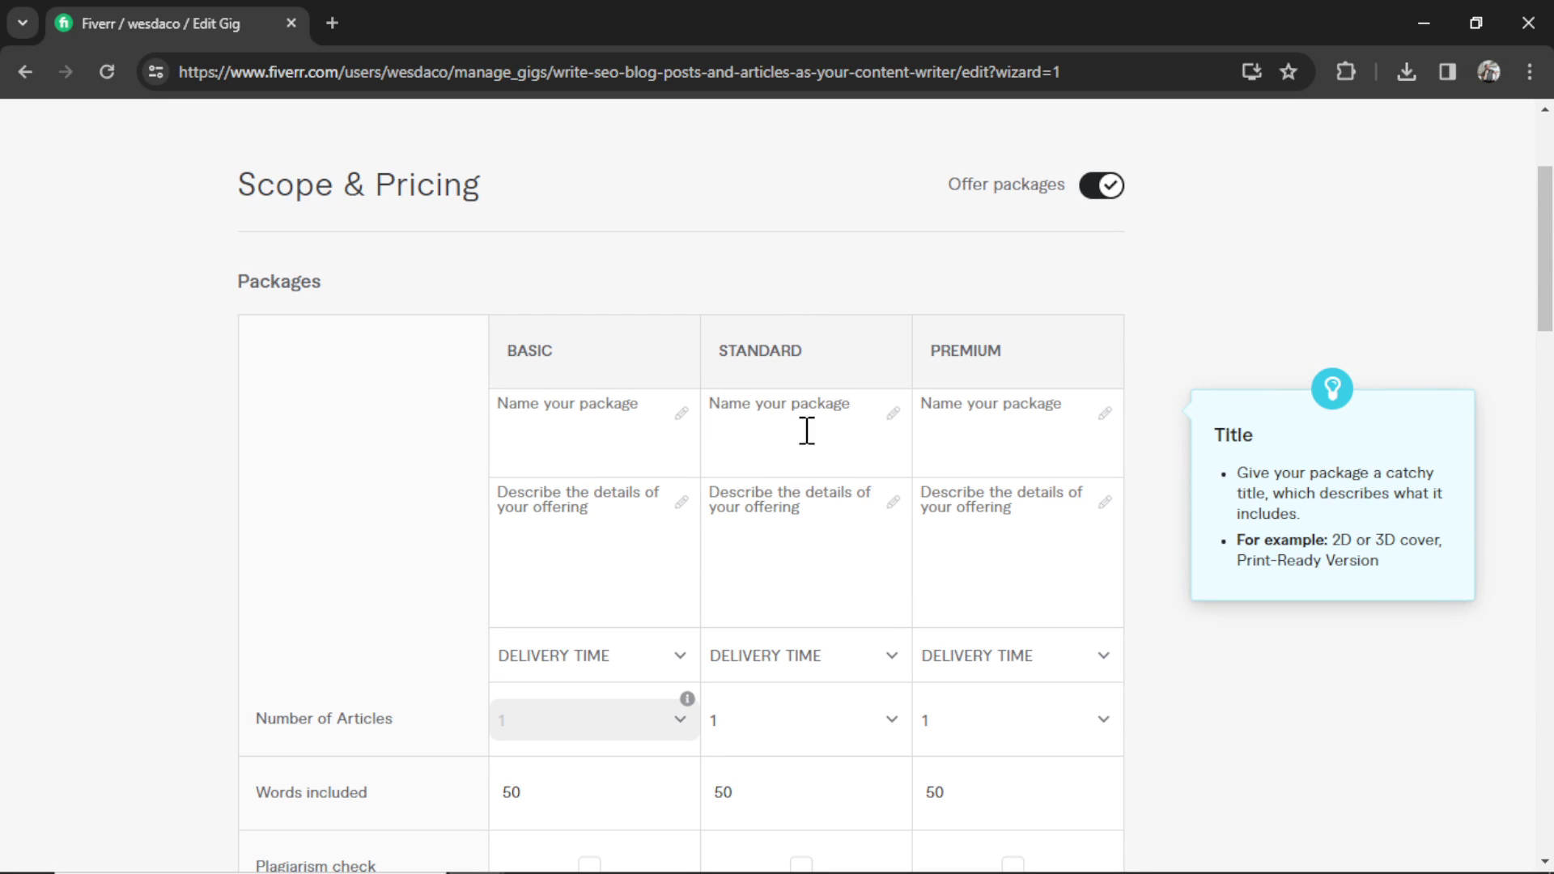
# - Copy the Basic 'Starter SEO Article', Standard and Premium package names and bullets from Gig Creator
pyautogui.hotkey('alt', 'Tab')
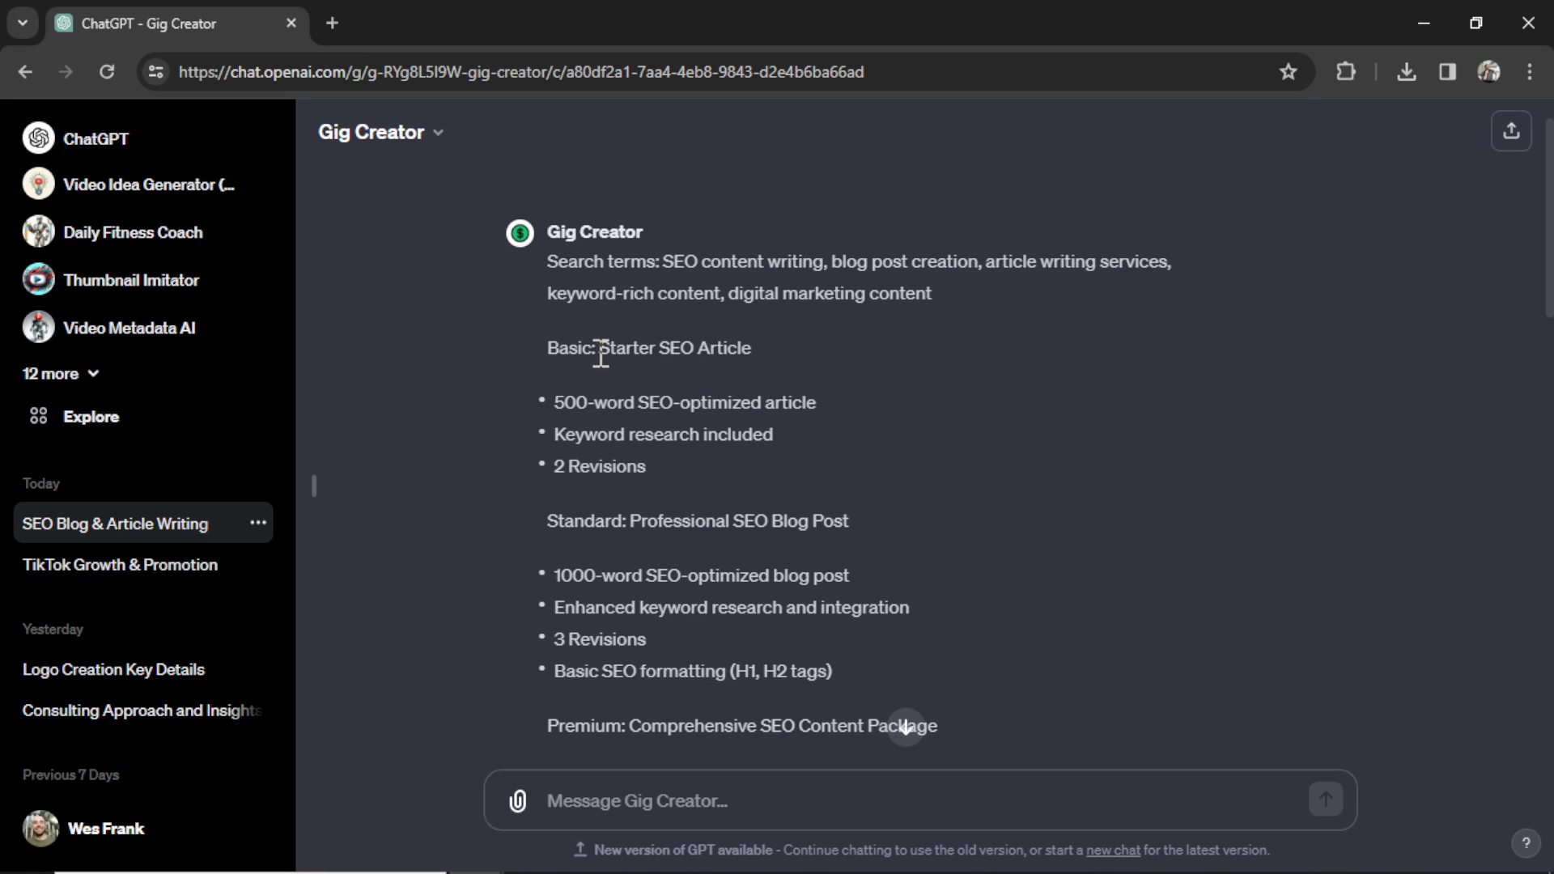
pyautogui.moveTo(600, 352); pyautogui.dragTo(753, 350)
pyautogui.moveTo(690, 470); pyautogui.dragTo(550, 409)
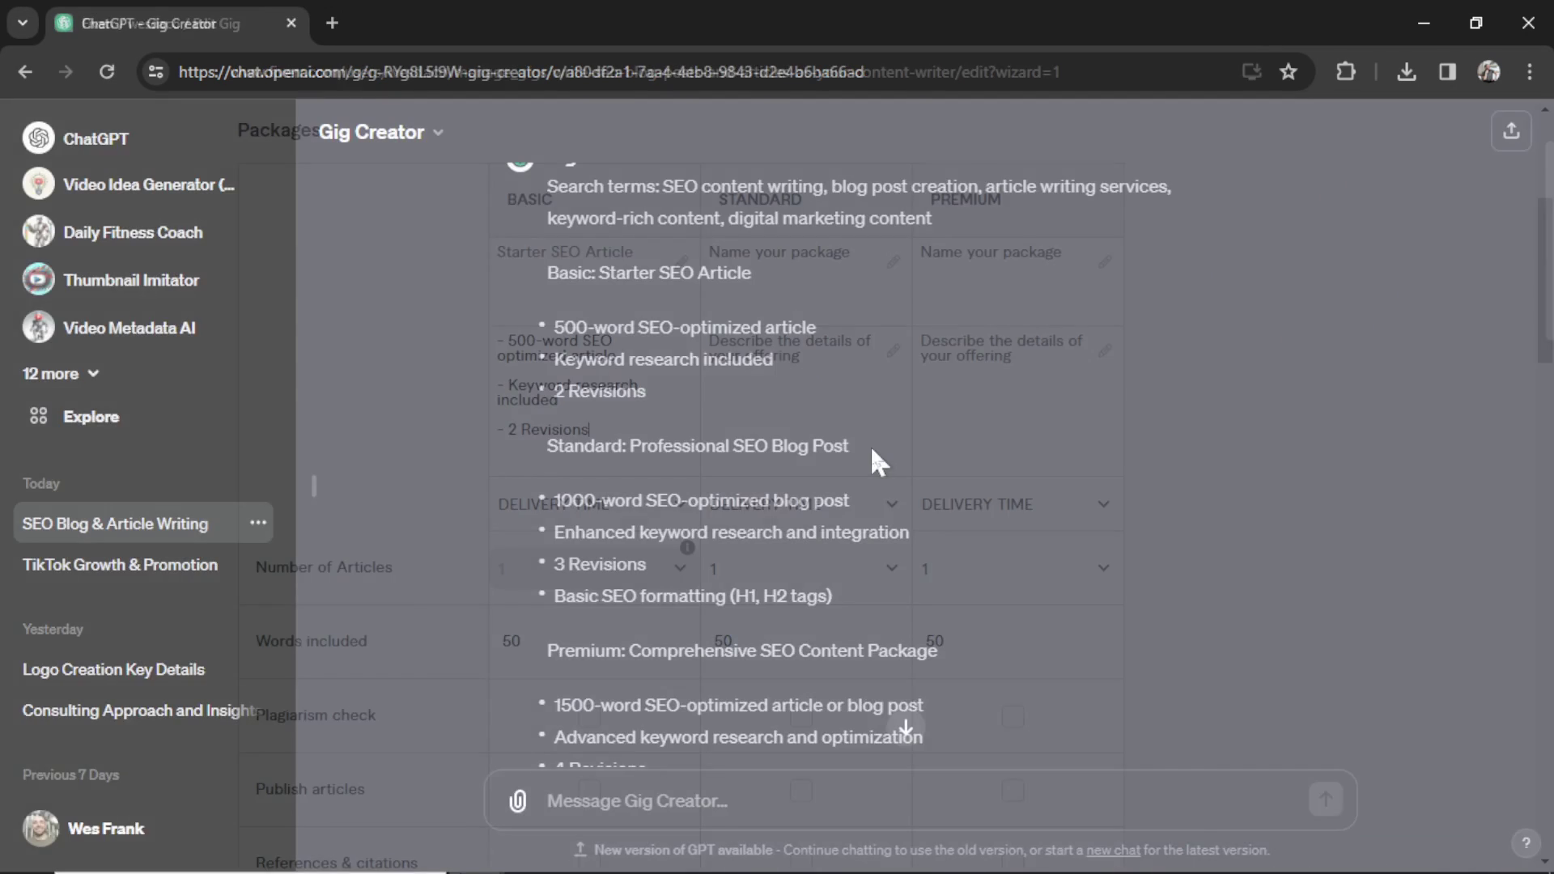
pyautogui.moveTo(870, 446); pyautogui.dragTo(632, 448)
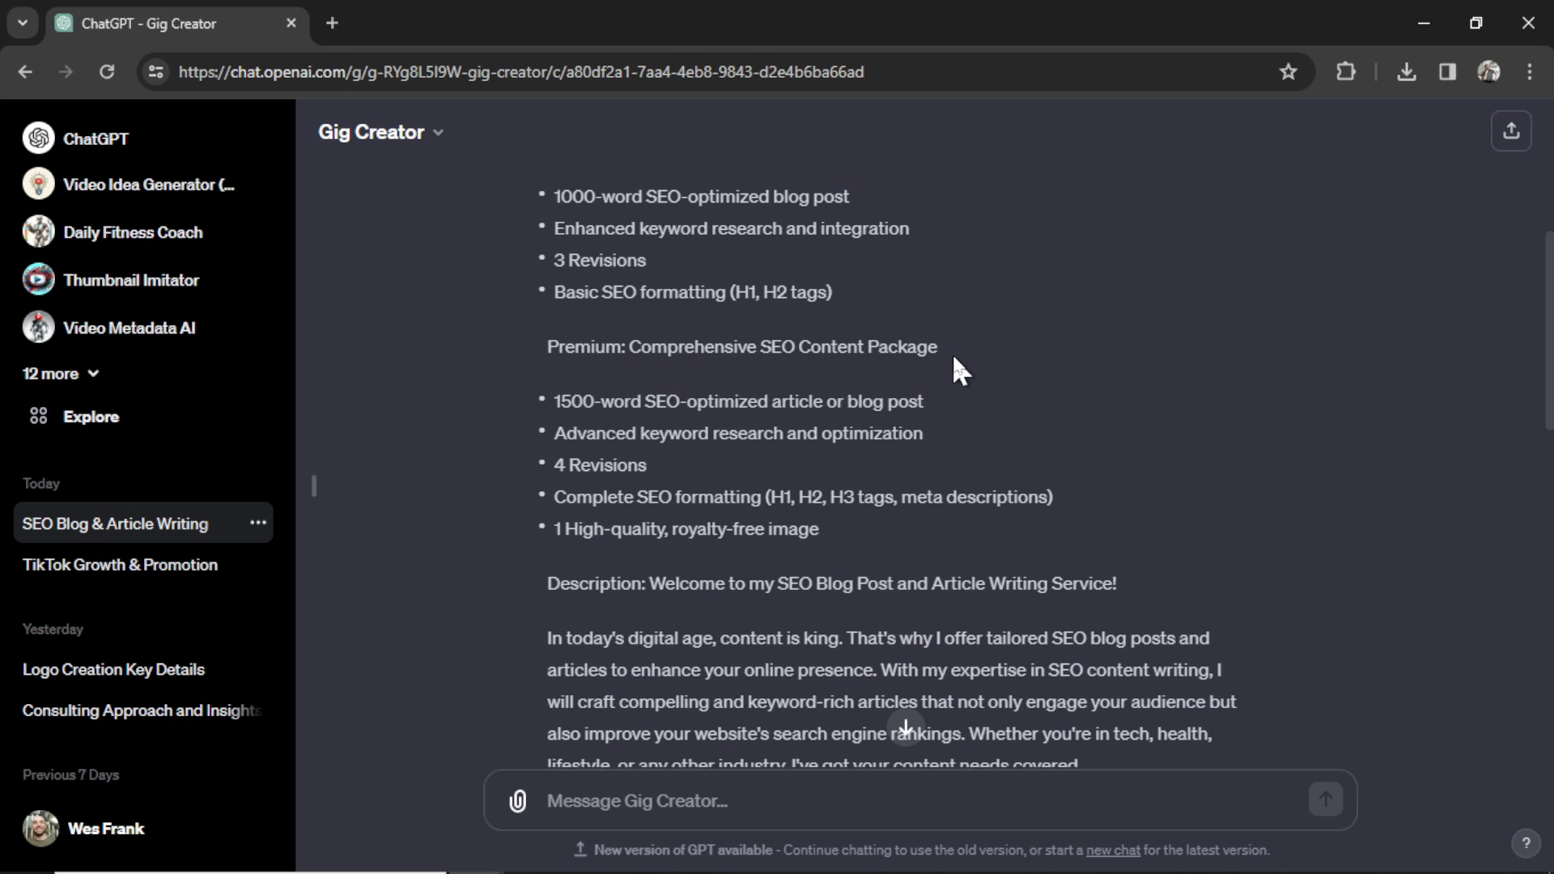
pyautogui.moveTo(938, 349); pyautogui.dragTo(635, 348)
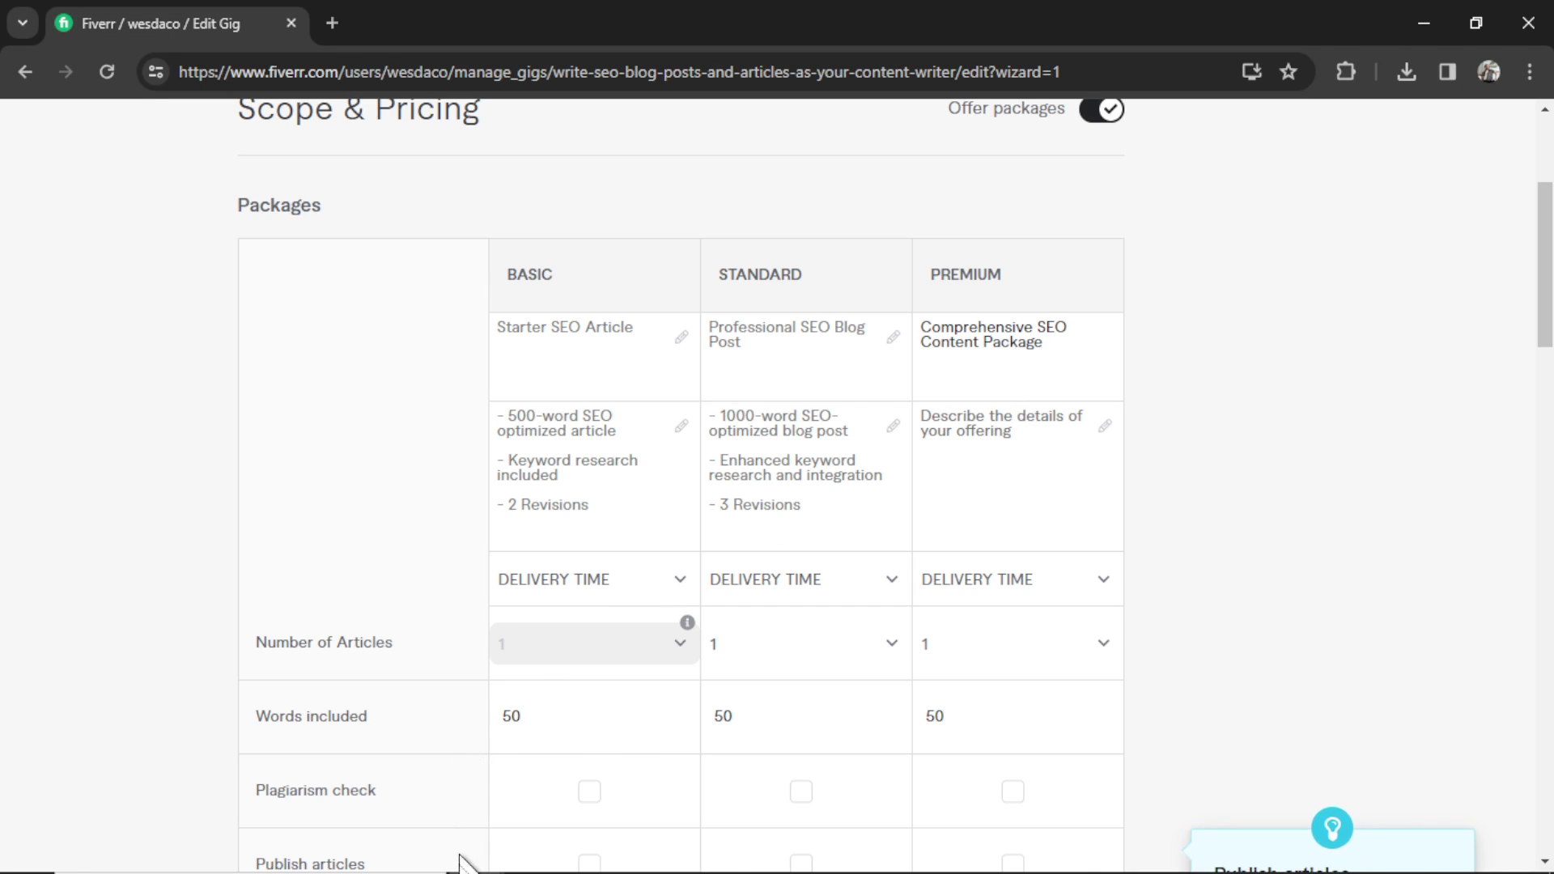
pyautogui.moveTo(822, 530); pyautogui.dragTo(553, 414)
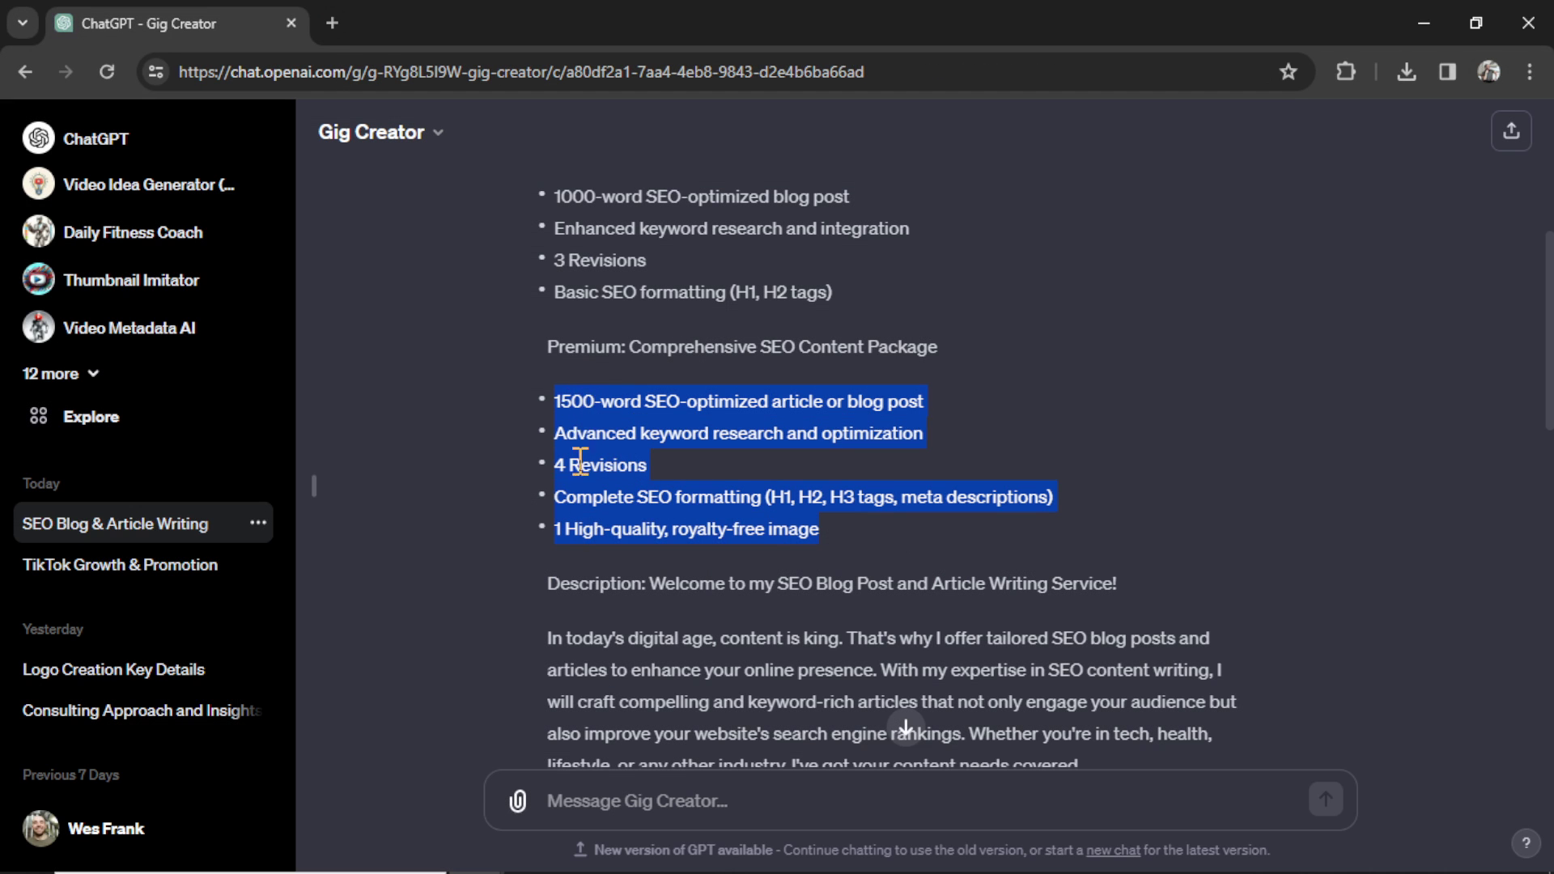
pyautogui.write('- 4 Revisions')
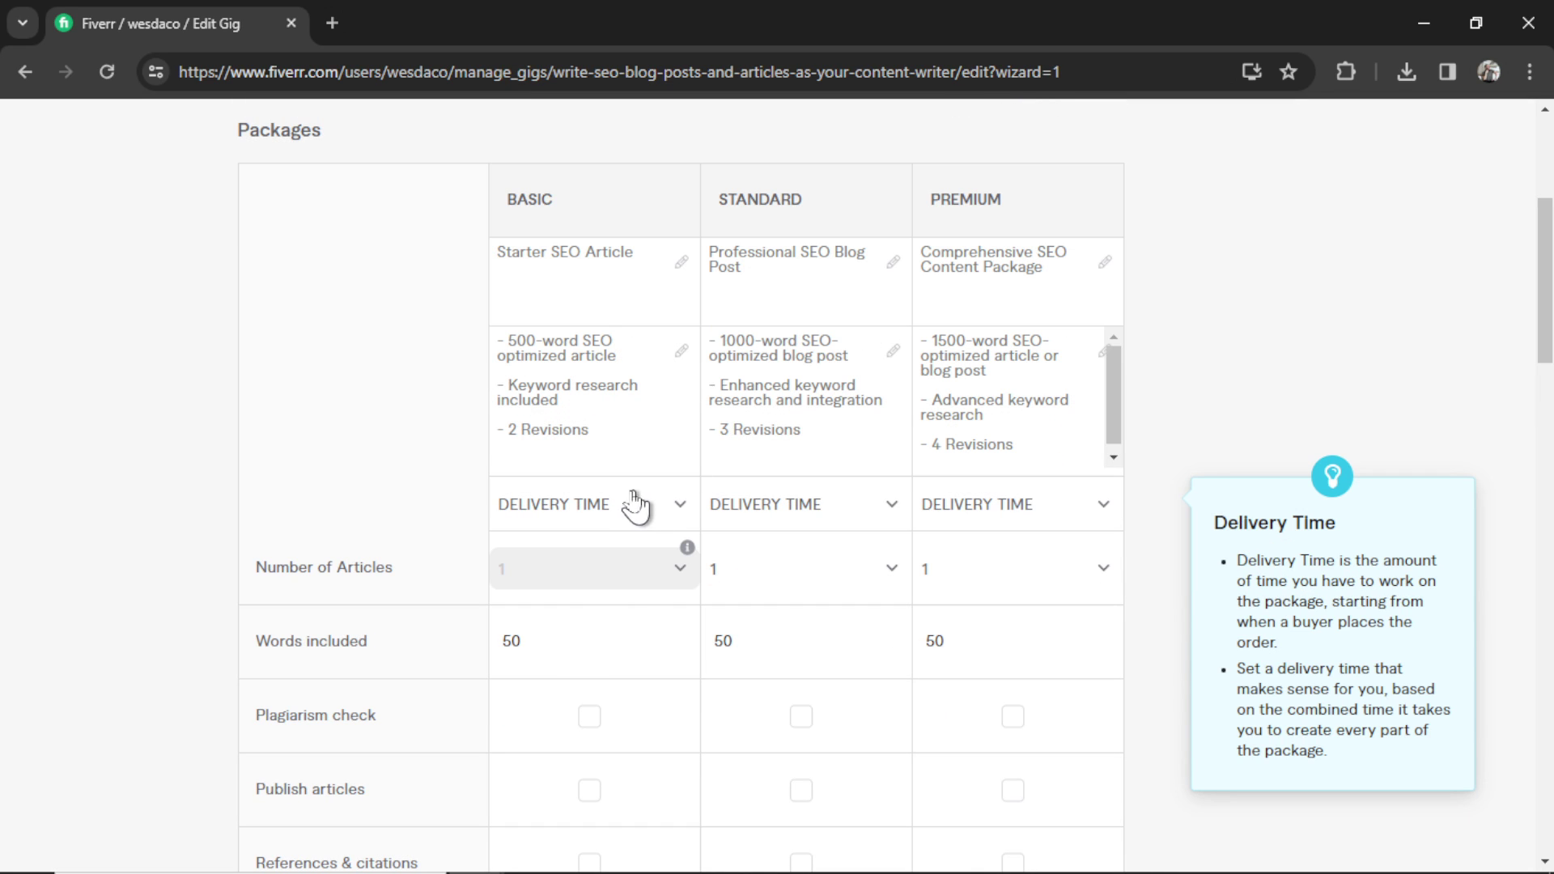
# - Give all packages 1-day delivery and set Standard and Premium word counts
pyautogui.click(632, 502)
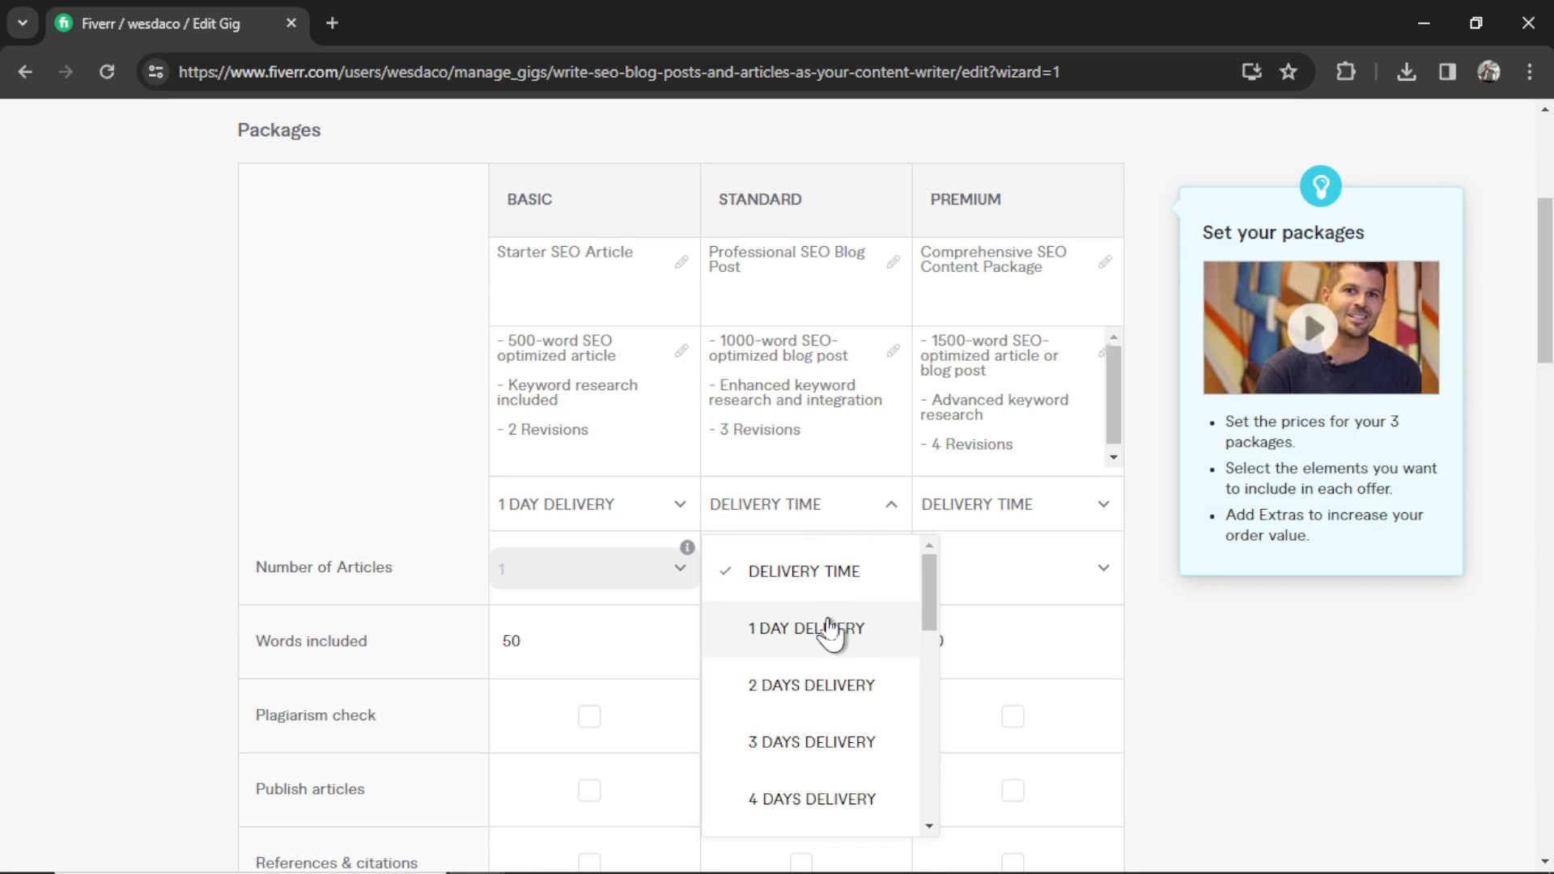
pyautogui.click(808, 628)
pyautogui.click(1041, 528)
pyautogui.click(1021, 629)
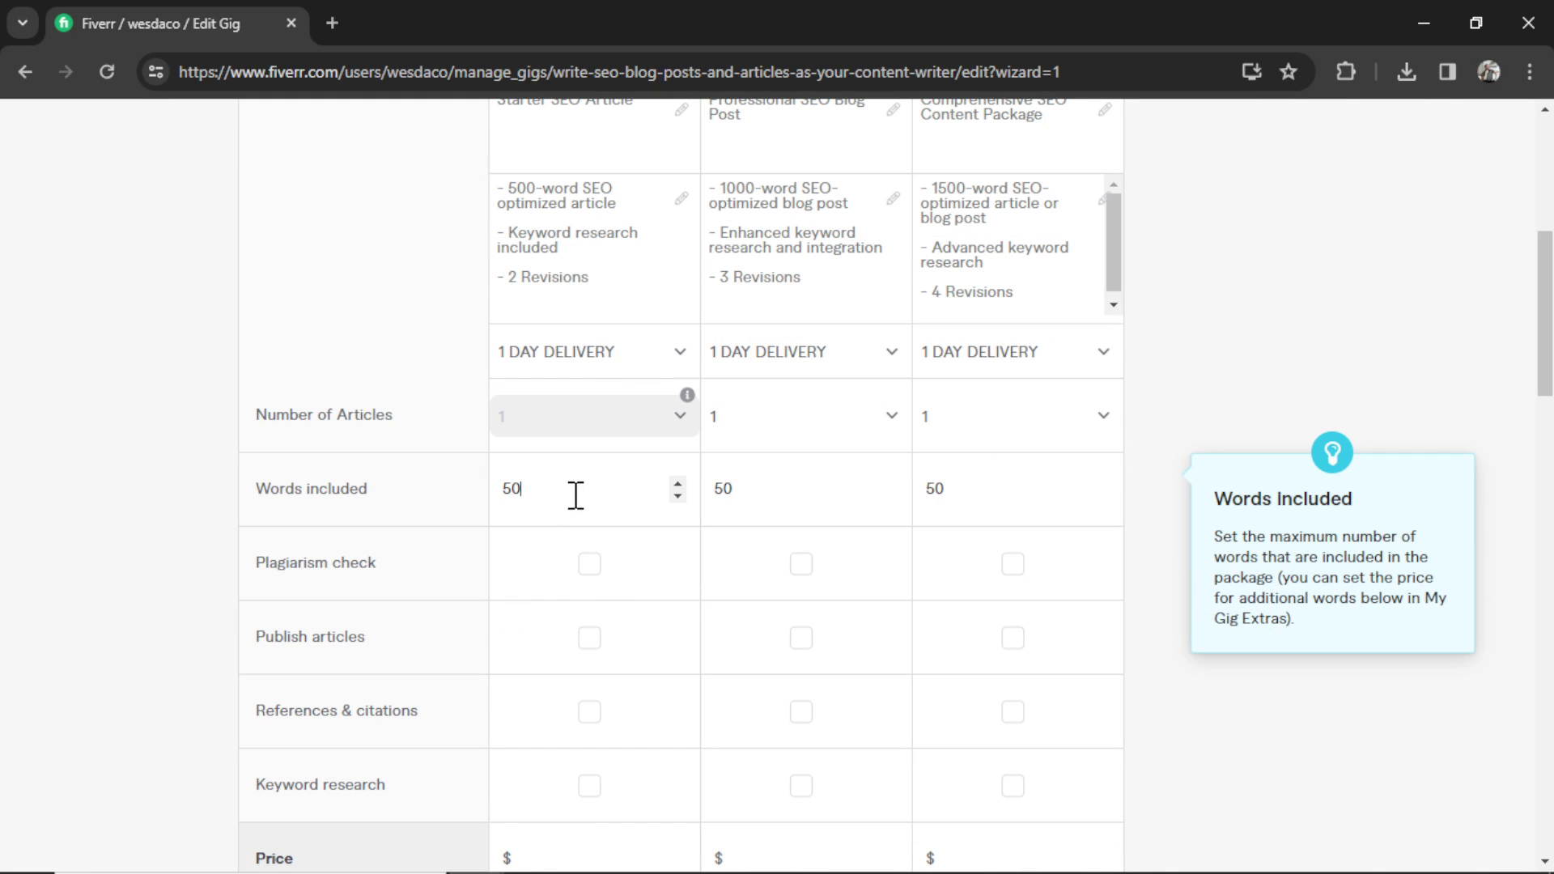
pyautogui.click(584, 482)
pyautogui.write('0')
pyautogui.doubleClick(793, 497)
pyautogui.write('1000')
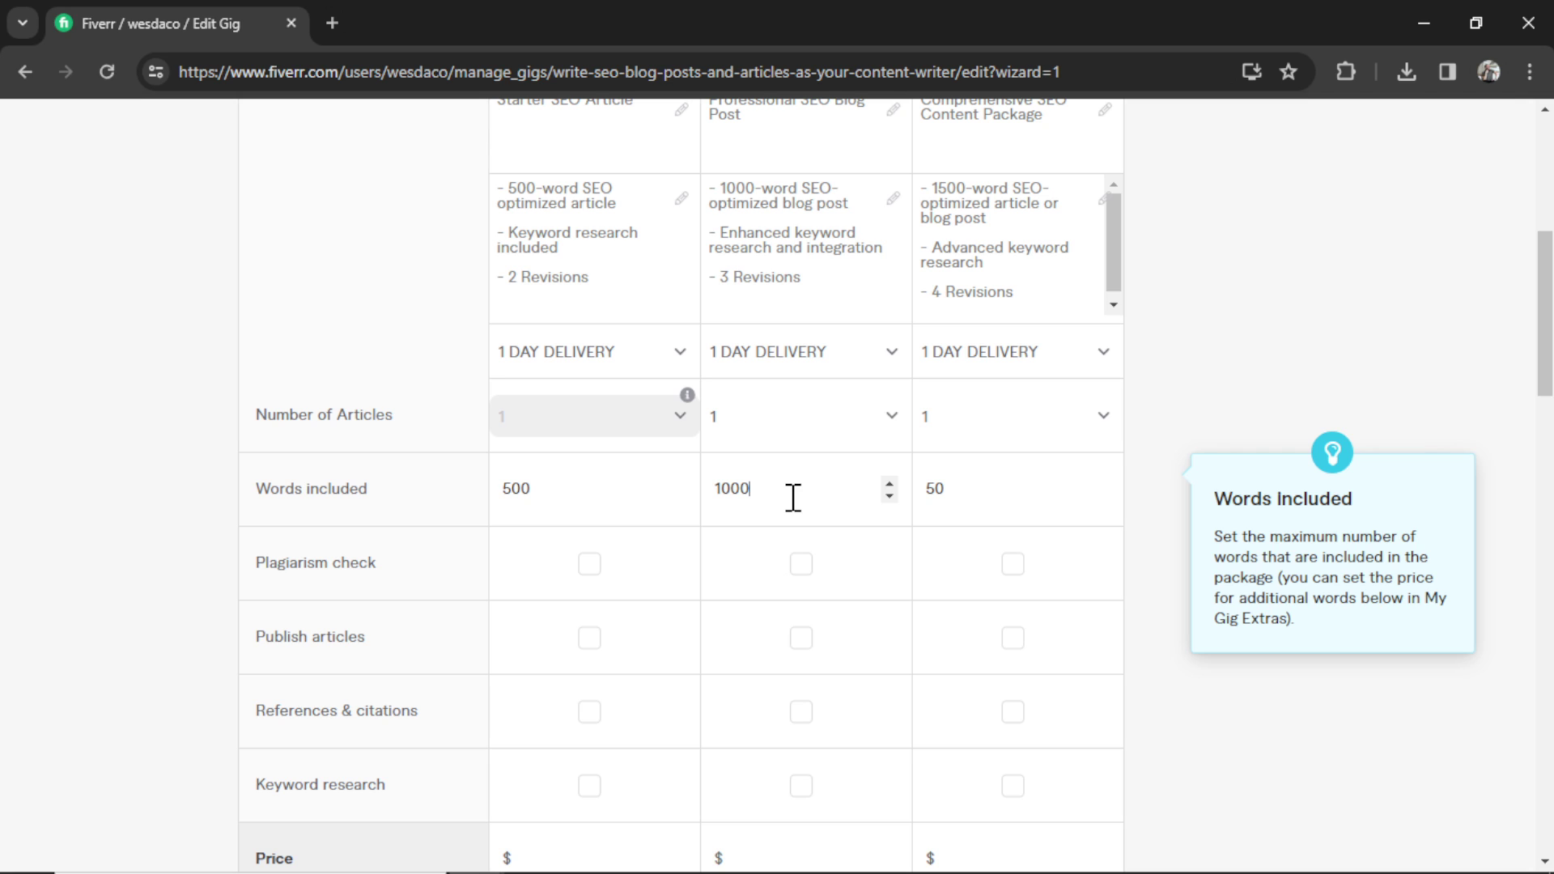
pyautogui.doubleClick(993, 488)
pyautogui.write('1500')
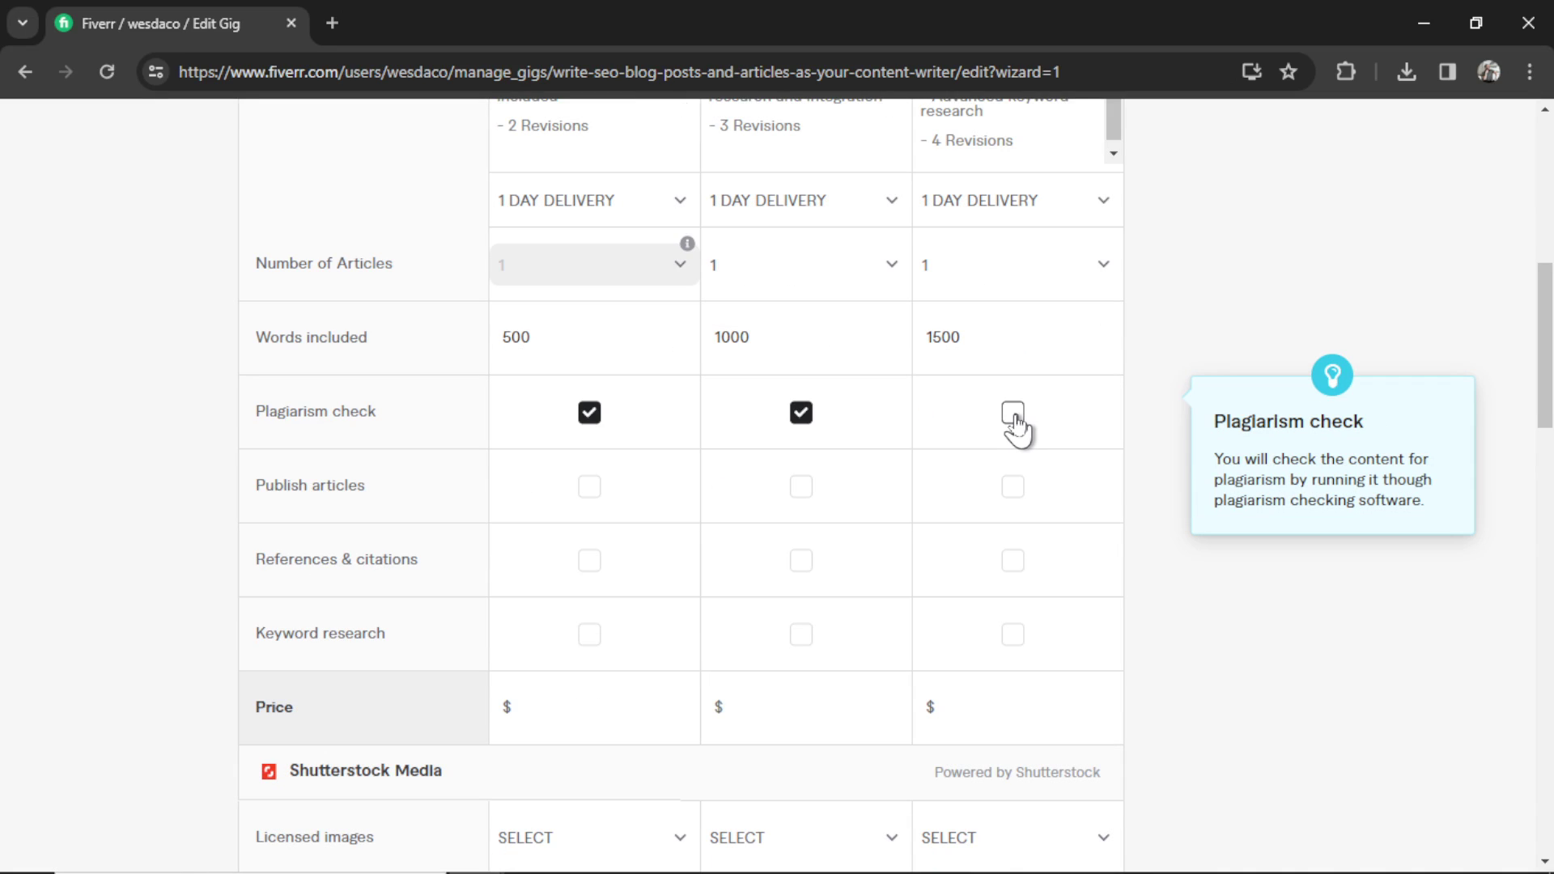
# - Include plagiarism check in Premium, plus references and keyword research in all packages
pyautogui.click(1012, 416)
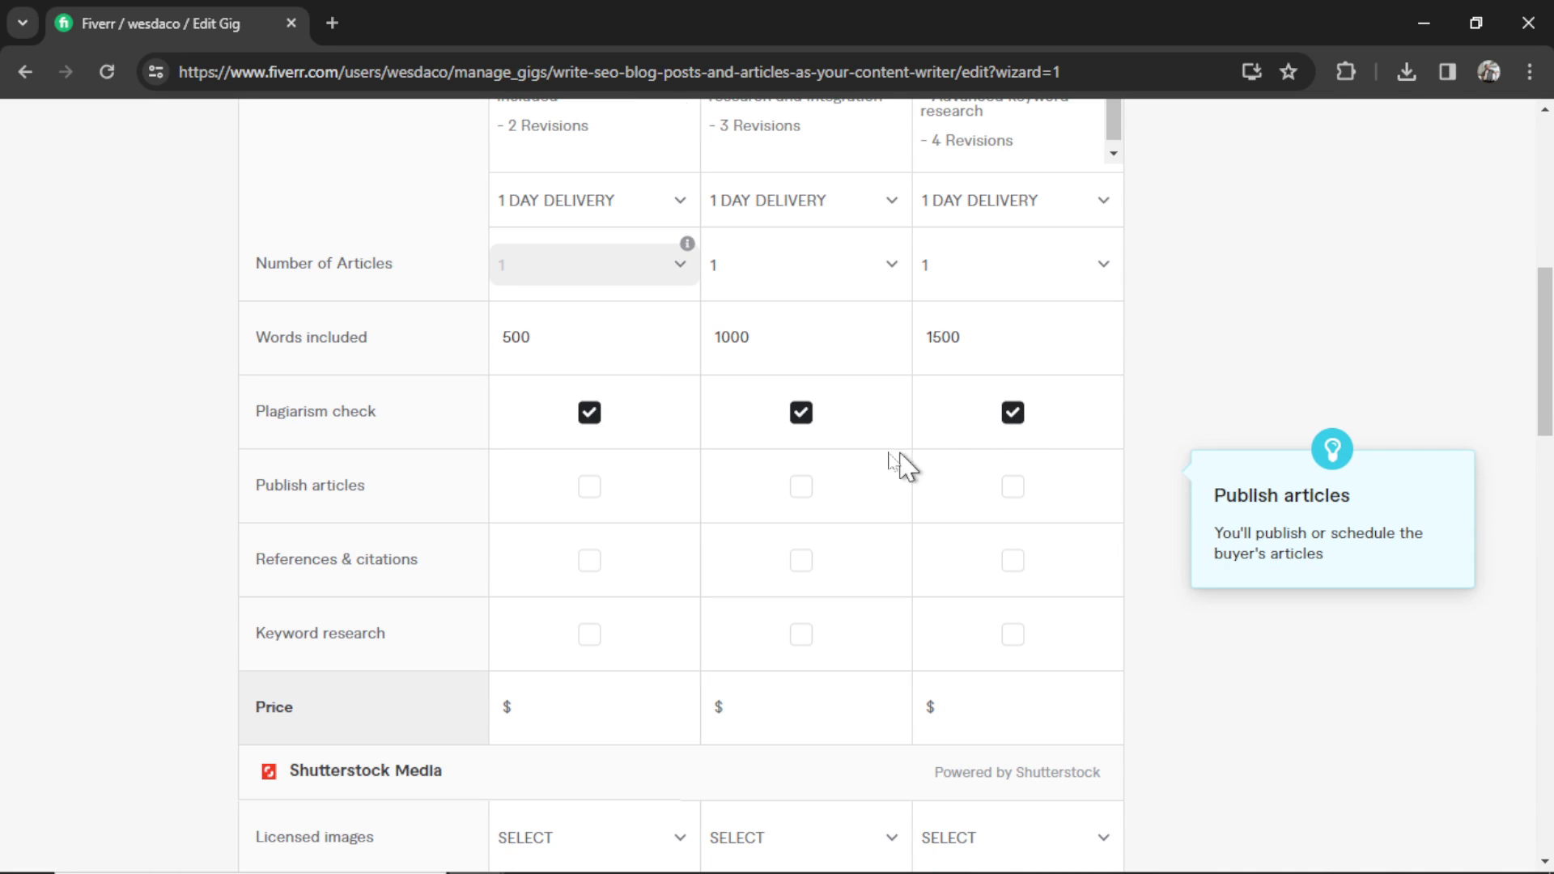
pyautogui.click(590, 561)
pyautogui.click(802, 561)
pyautogui.click(1012, 561)
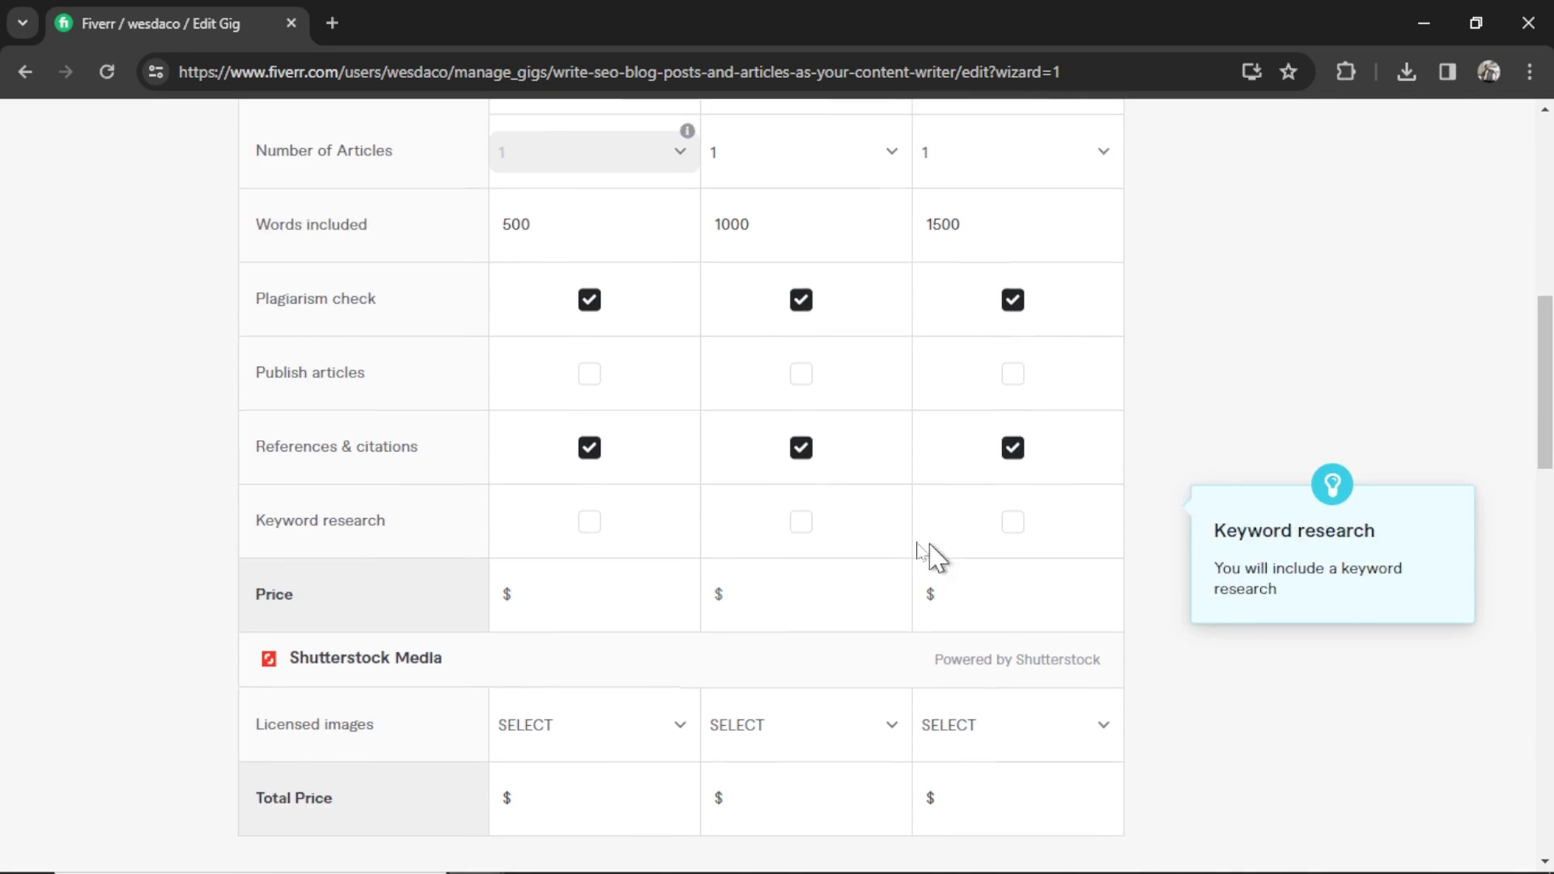
pyautogui.click(589, 483)
pyautogui.click(802, 483)
pyautogui.click(1013, 483)
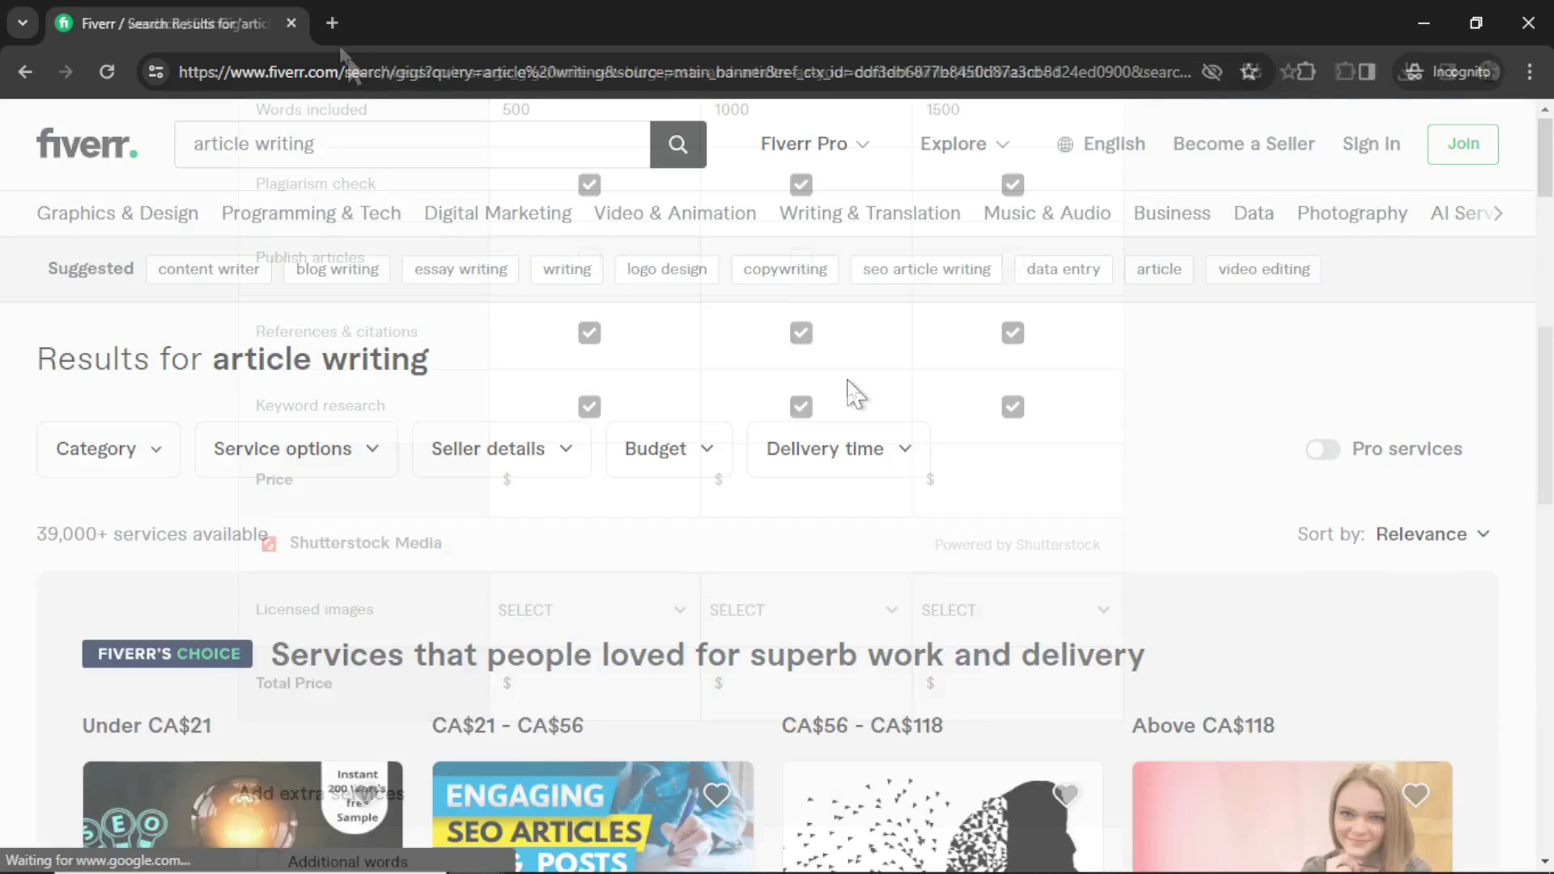
pyautogui.moveTo(870, 215)
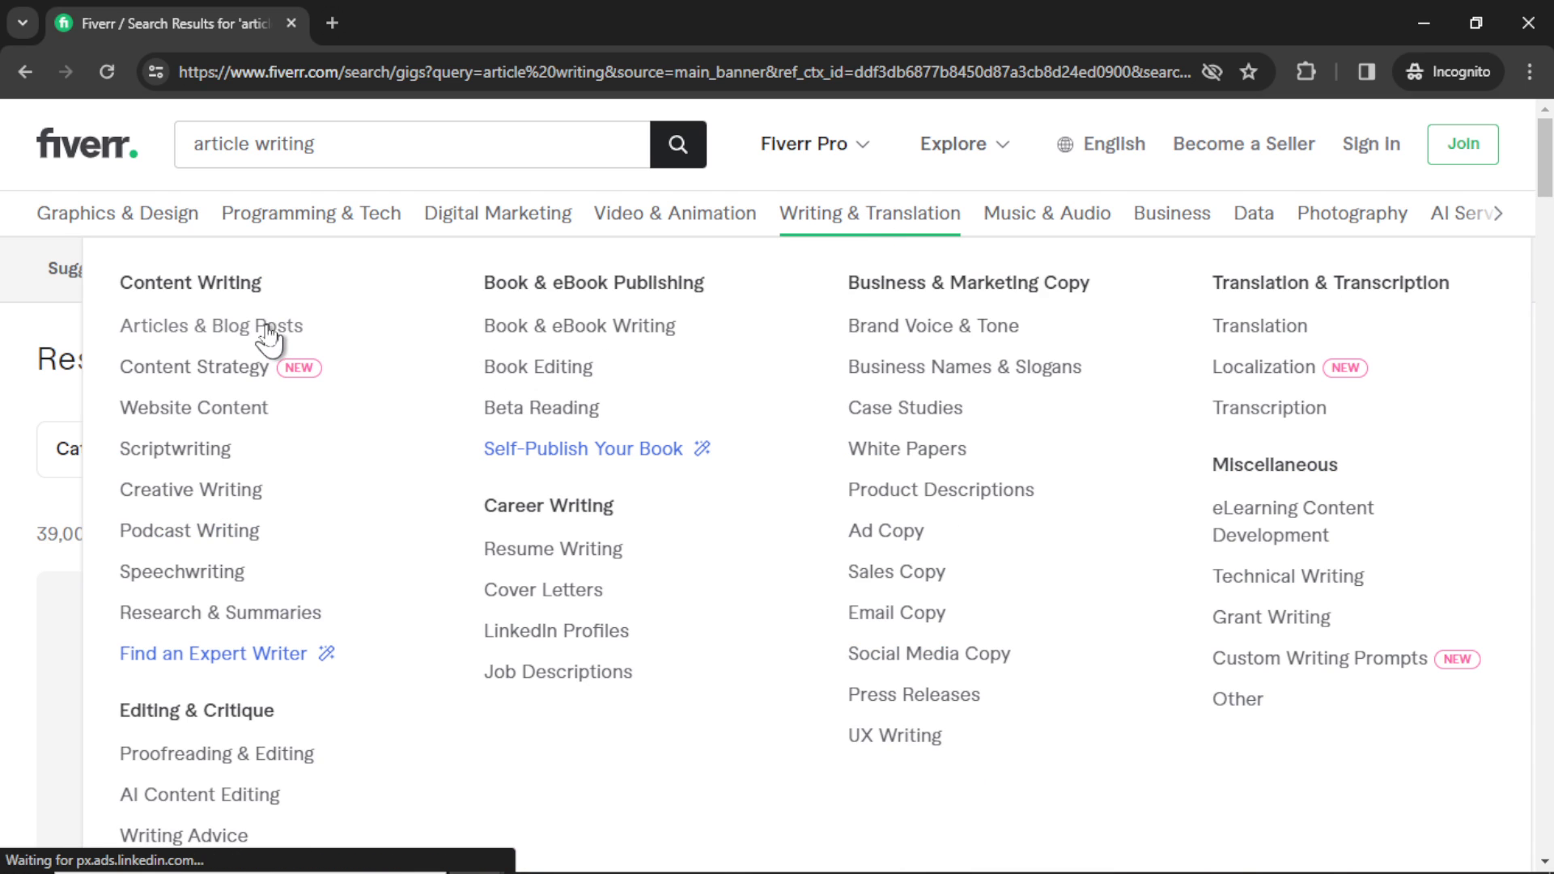
# - Open a competing article-writing gig and compare its Basic, Standard and Premium prices
pyautogui.click(272, 334)
pyautogui.scroll(-1, 1007, 347)
pyautogui.scroll(-2, 960, 341)
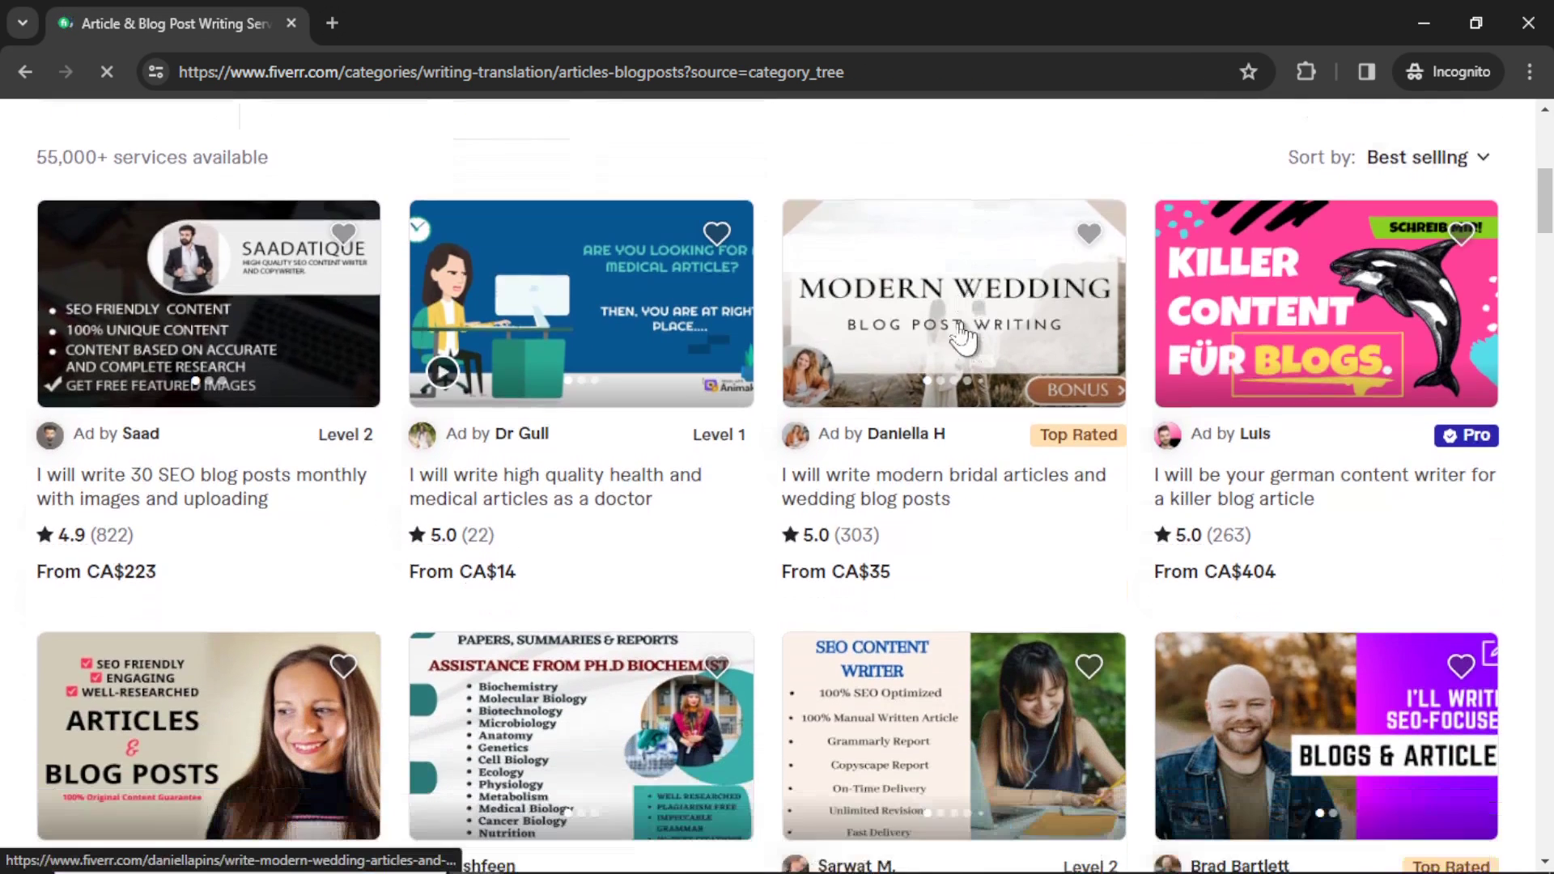
pyautogui.scroll(-6, 486, 571)
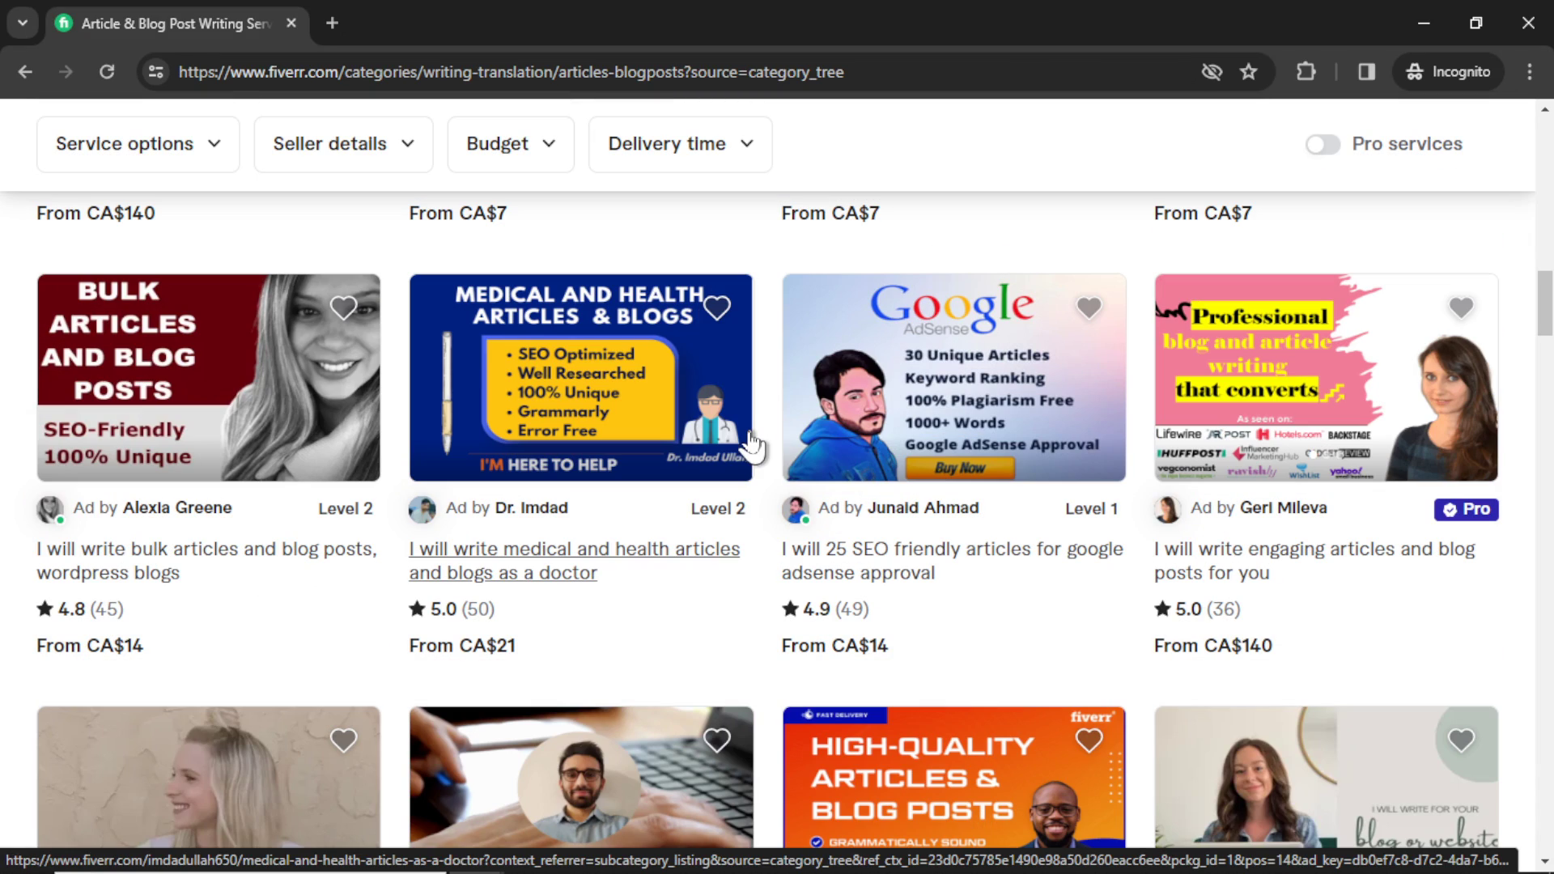
pyautogui.click(1264, 565)
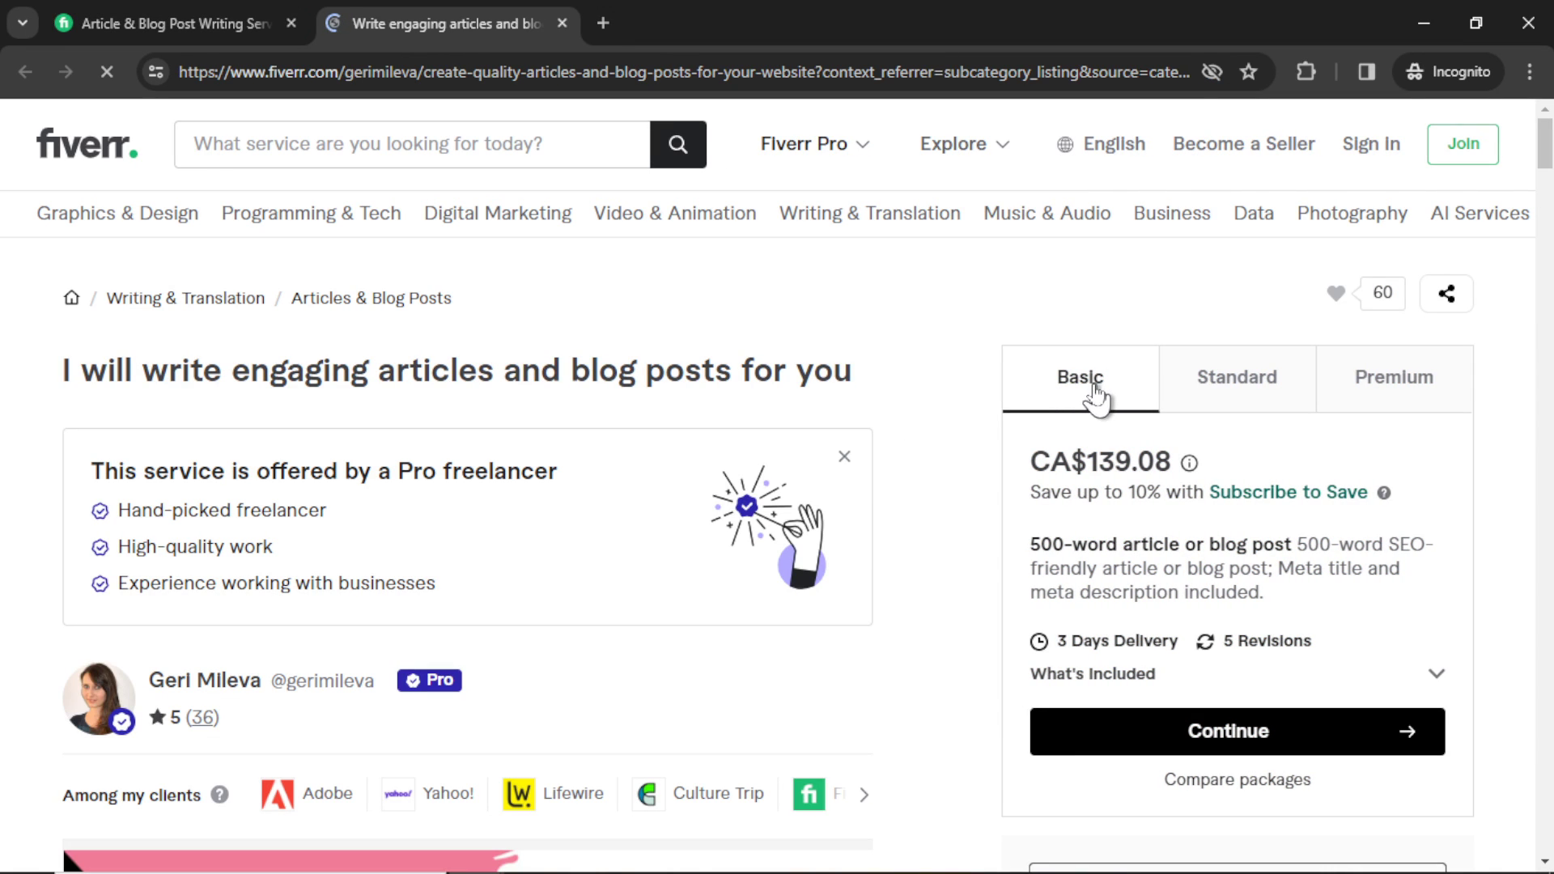
pyautogui.click(1224, 394)
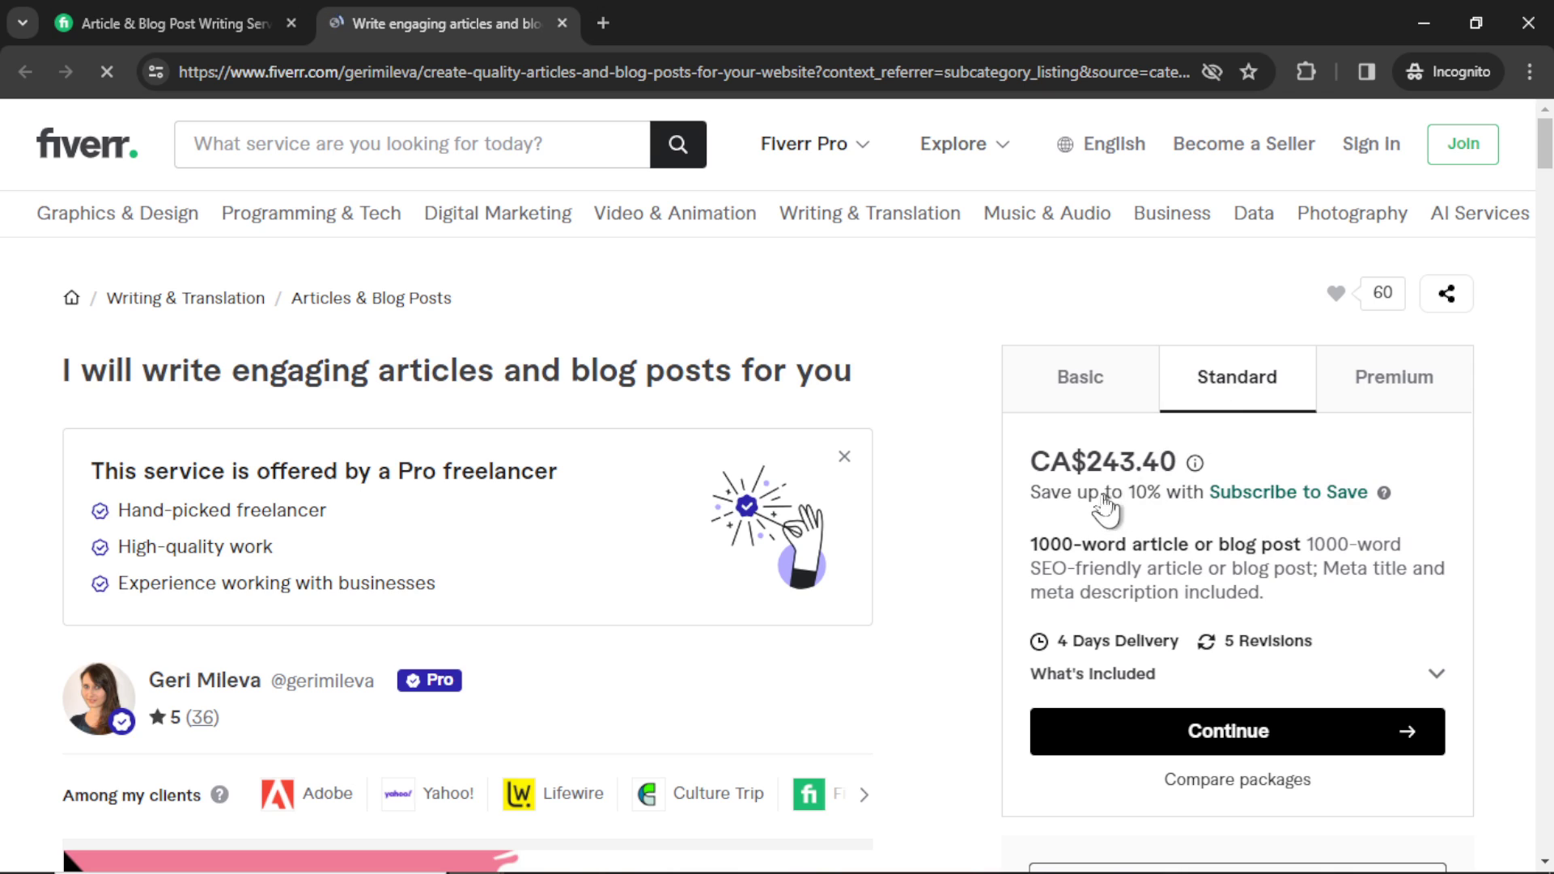
pyautogui.click(1388, 401)
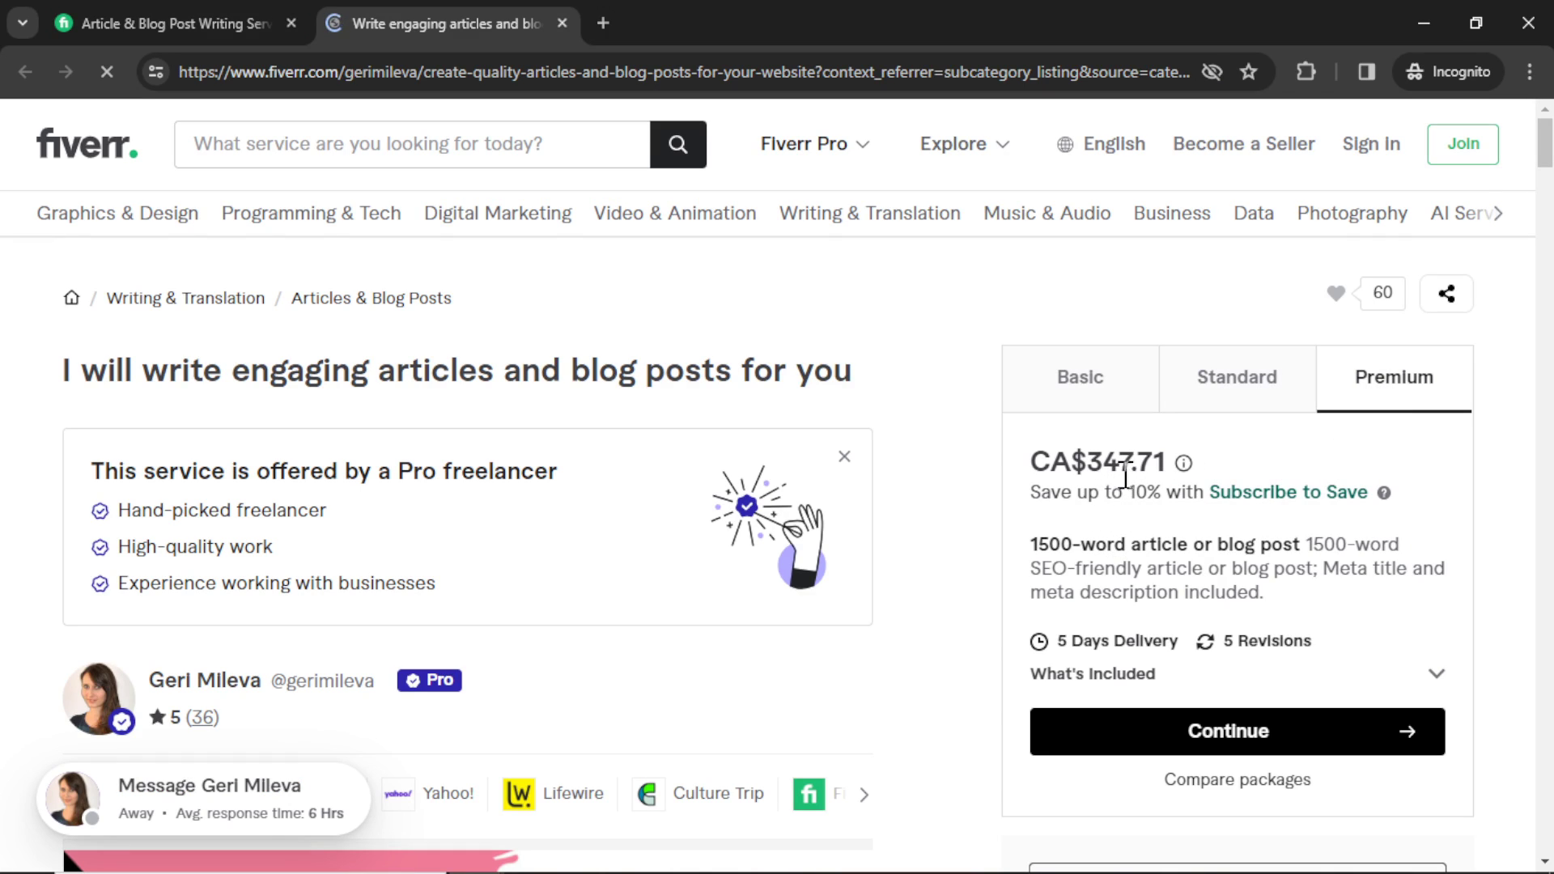
pyautogui.click(1124, 398)
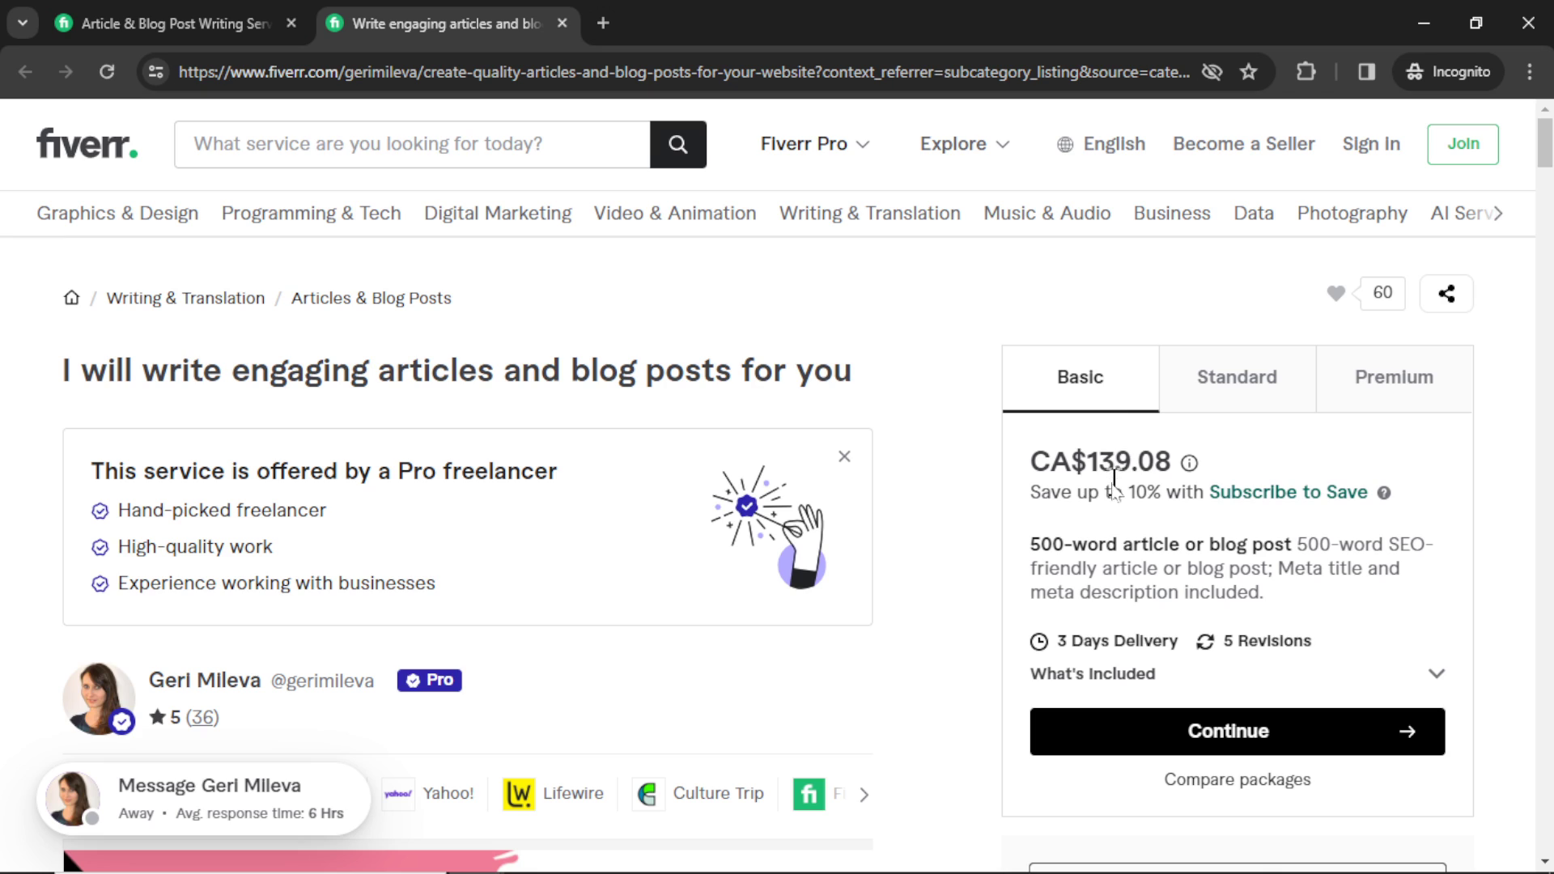
pyautogui.click(1212, 402)
pyautogui.click(1389, 398)
pyautogui.click(1094, 404)
# - Divide the competitor's prices 139, 243 and 347 by 3 in Calculator
pyautogui.press('XF86Calculator')
pyautogui.click(265, 693)
pyautogui.click(511, 696)
pyautogui.click(532, 577)
pyautogui.click(645, 492)
pyautogui.click(505, 694)
pyautogui.click(645, 760)
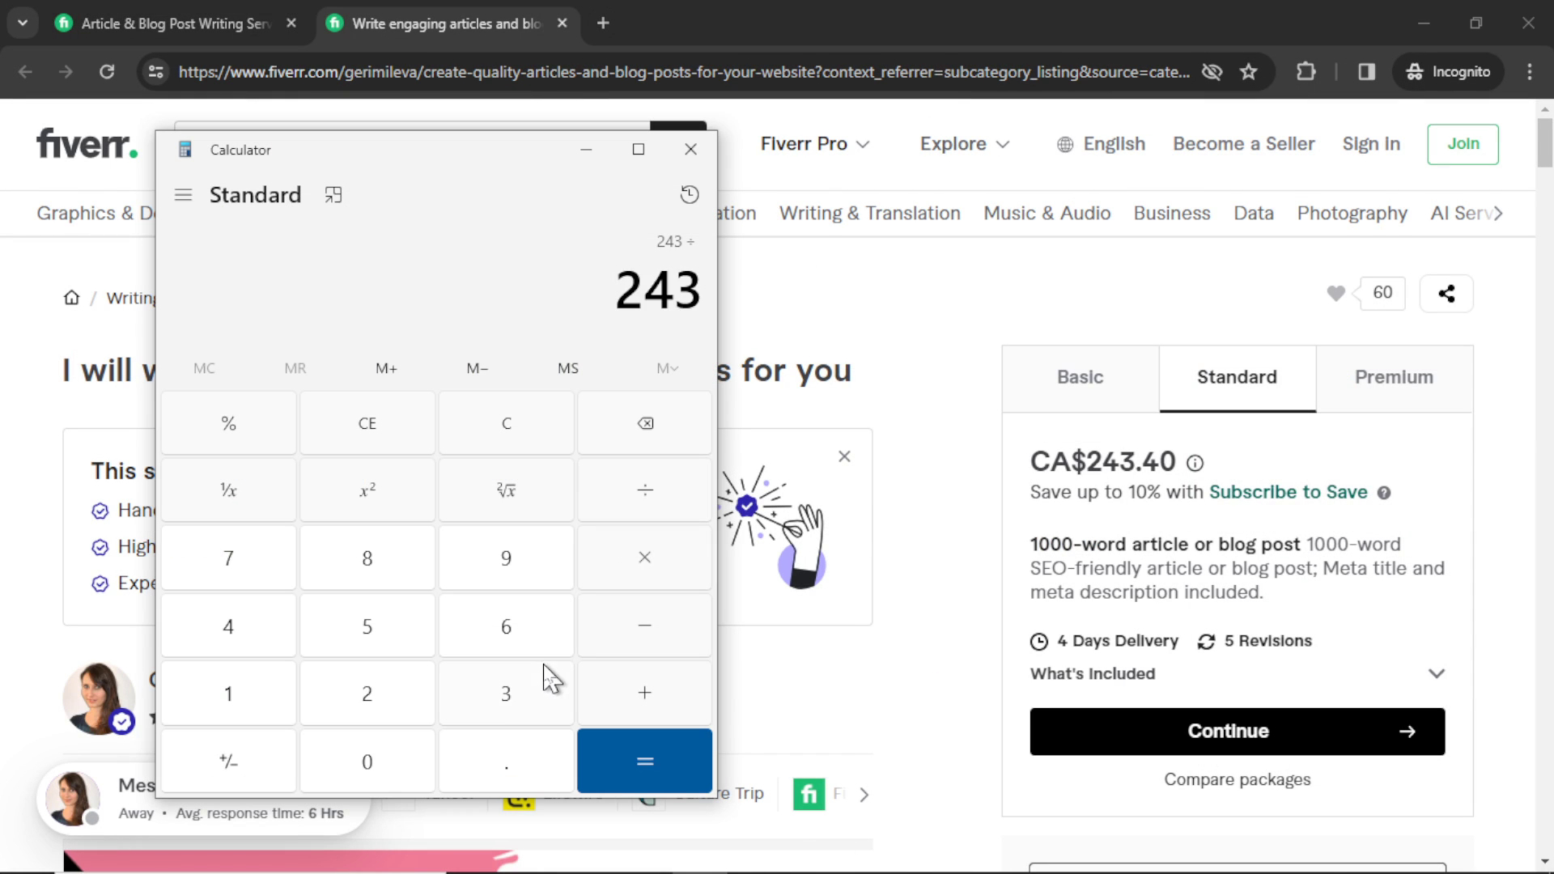
pyautogui.click(545, 680)
pyautogui.click(687, 773)
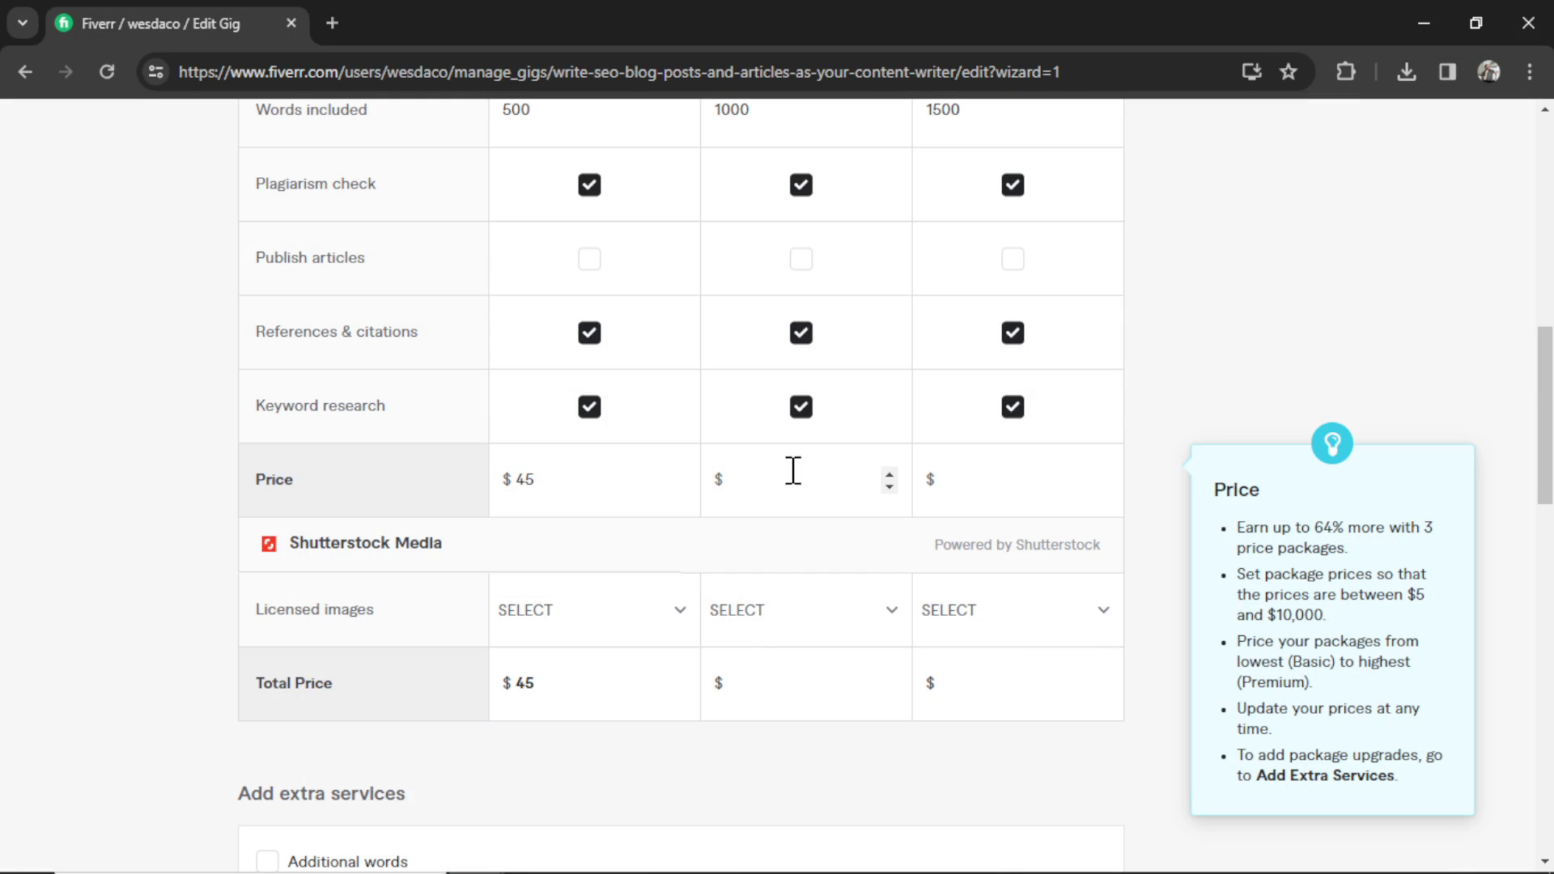
pyautogui.moveTo(1008, 480)
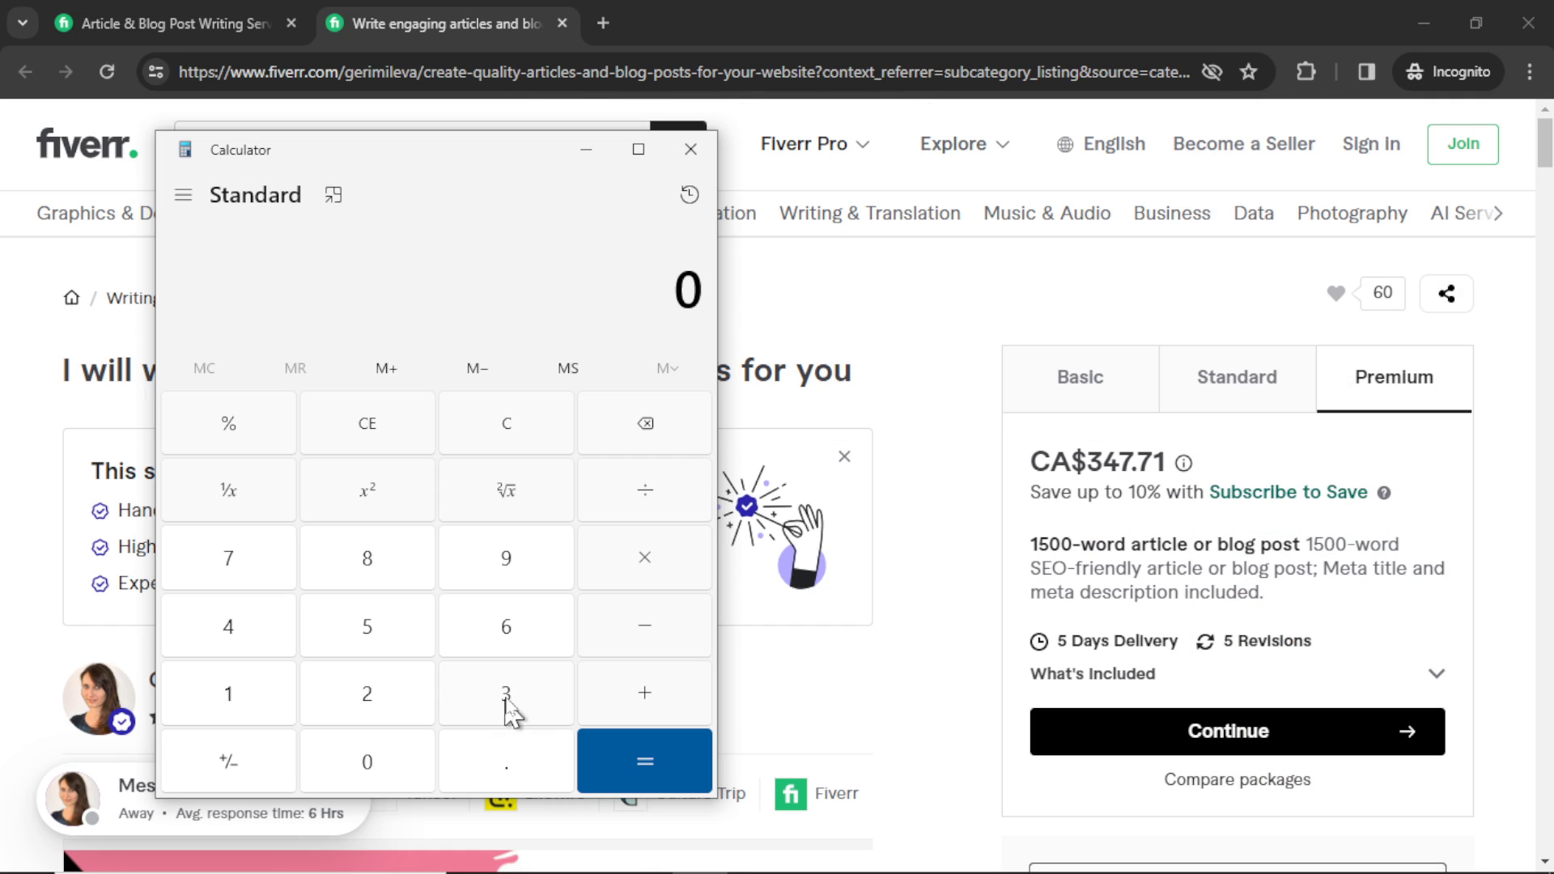
pyautogui.click(506, 694)
pyautogui.click(228, 627)
pyautogui.click(228, 558)
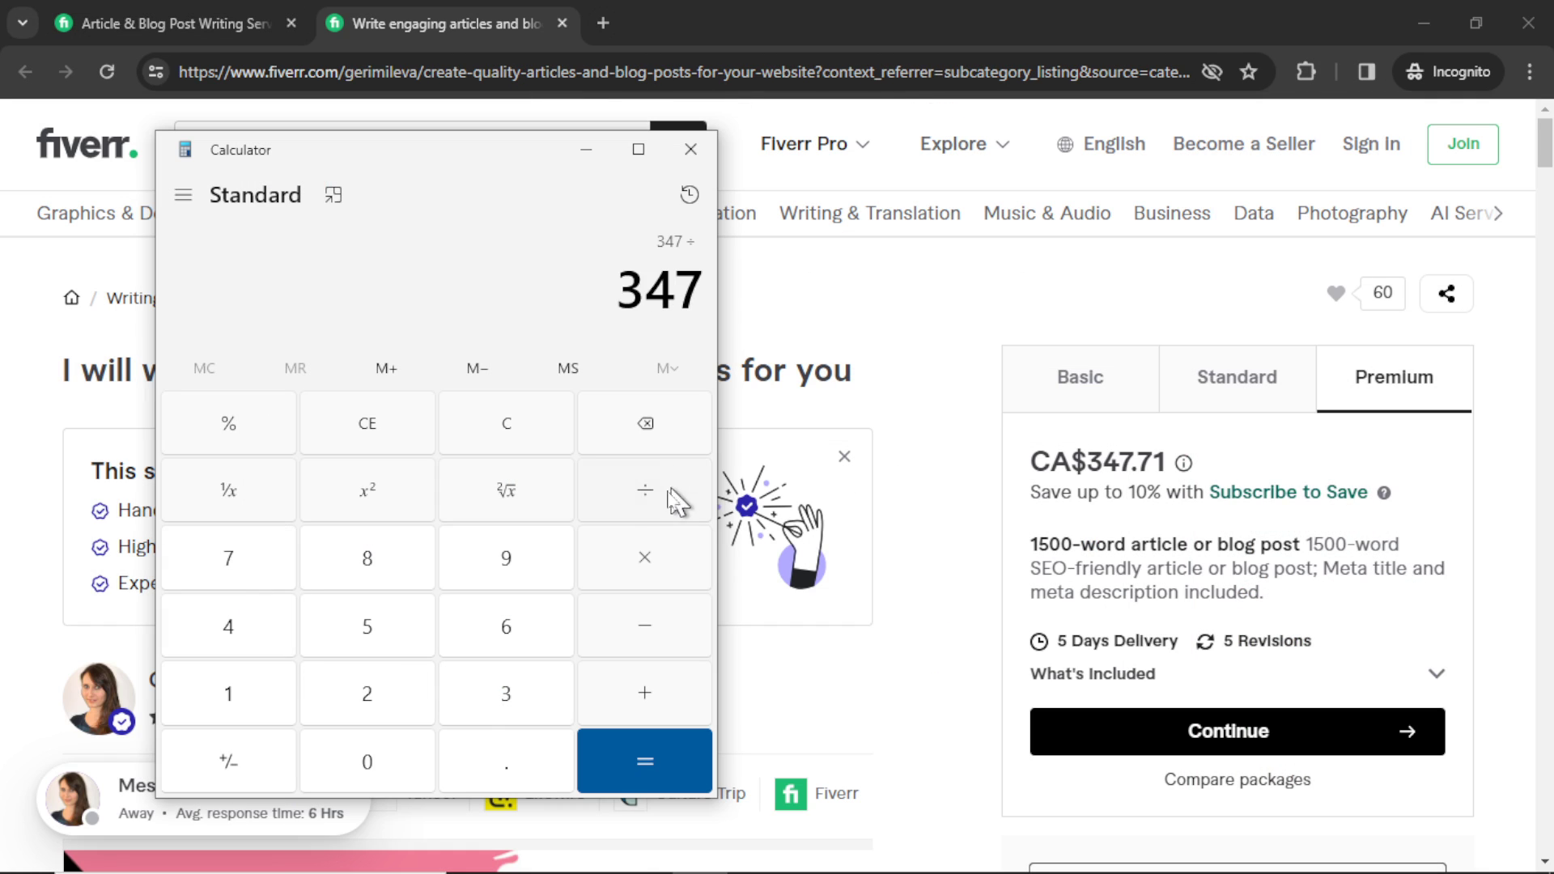
pyautogui.click(554, 690)
pyautogui.click(610, 744)
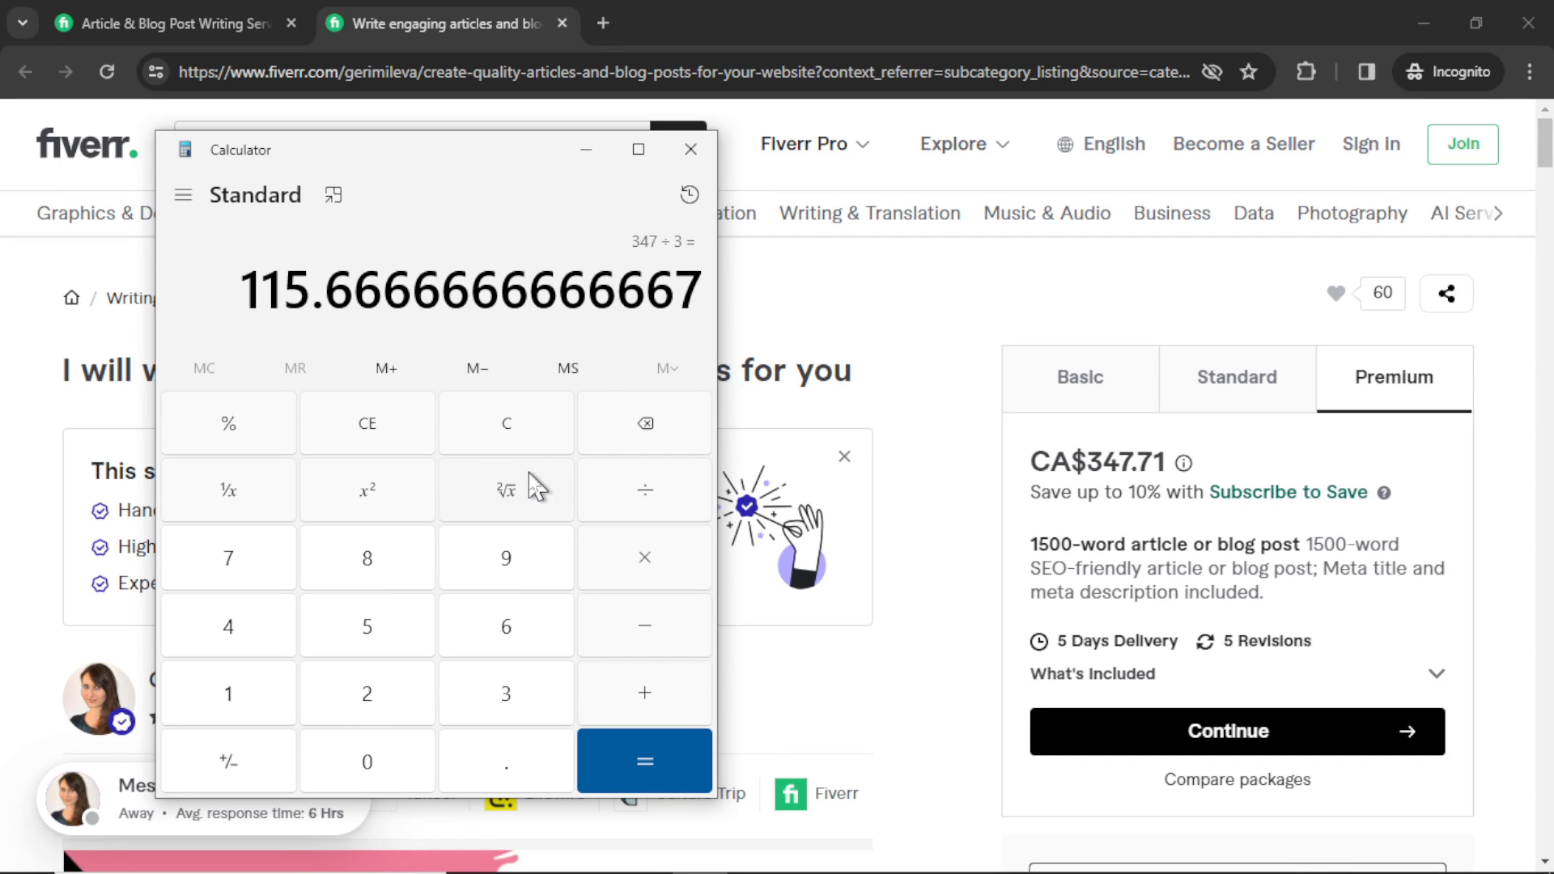
pyautogui.scroll(-3, 1223, 376)
pyautogui.scroll(-4, 1201, 382)
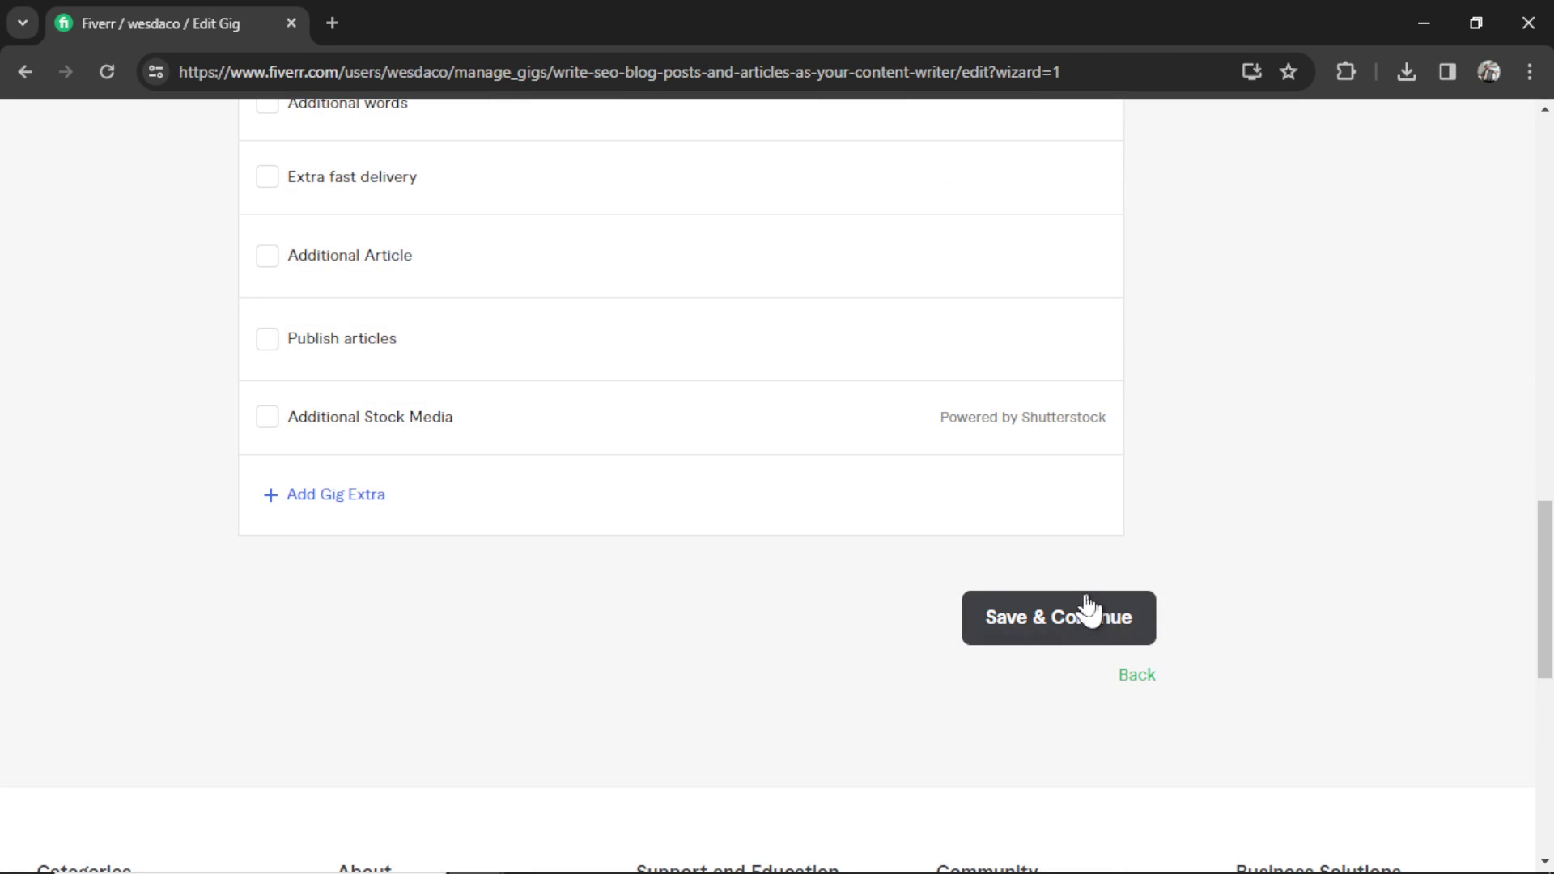
# - Save pricing, paste the SEO service description, and add blank lines after the welcome, intro and bullets
pyautogui.click(1083, 616)
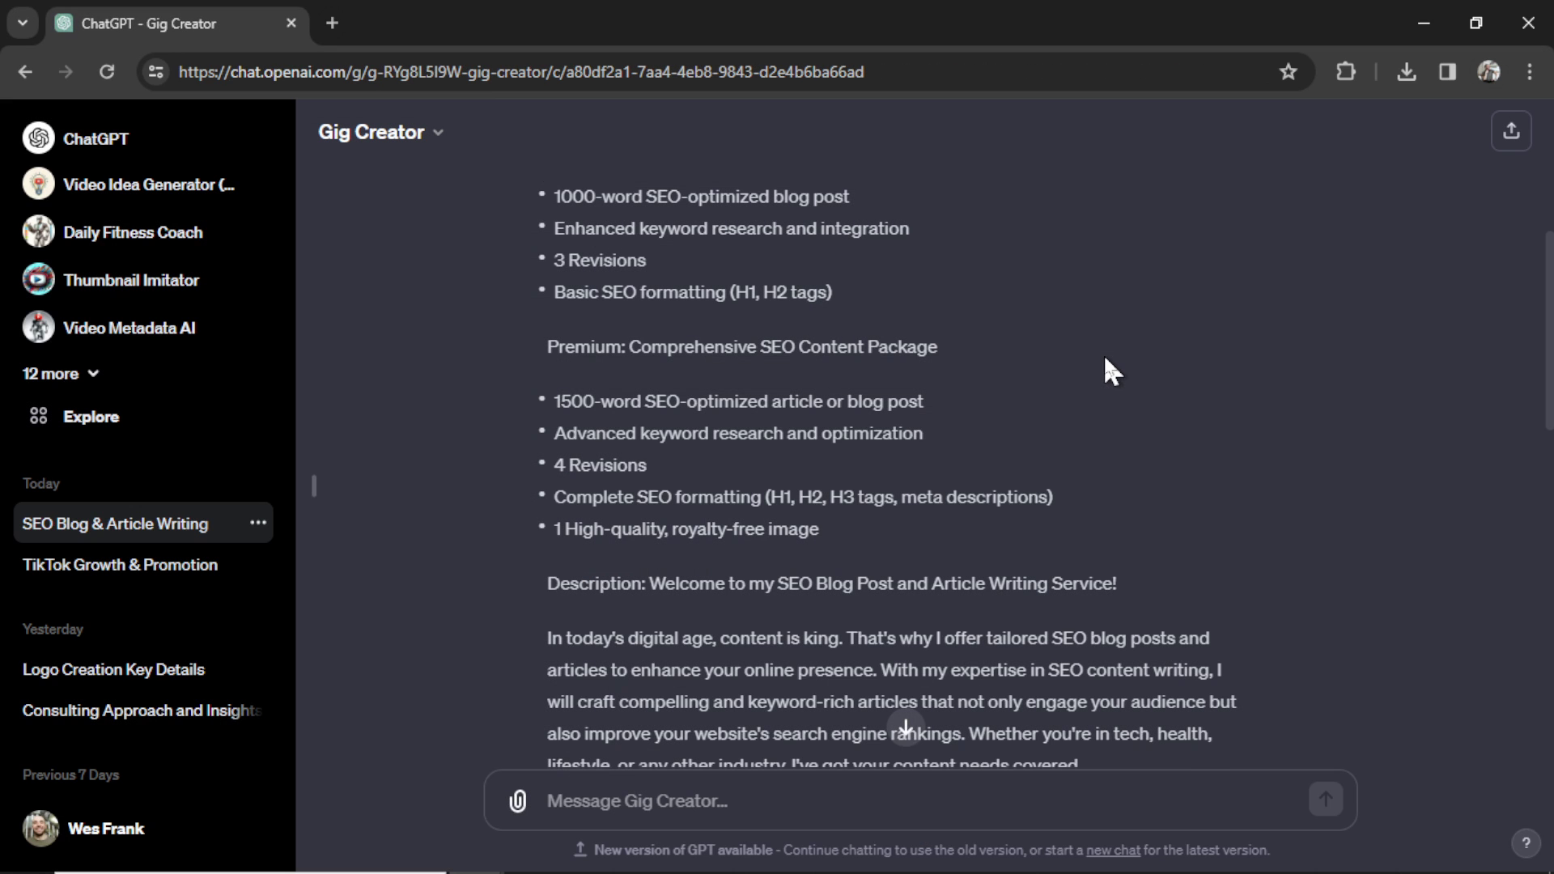
pyautogui.scroll(-3, 1104, 367)
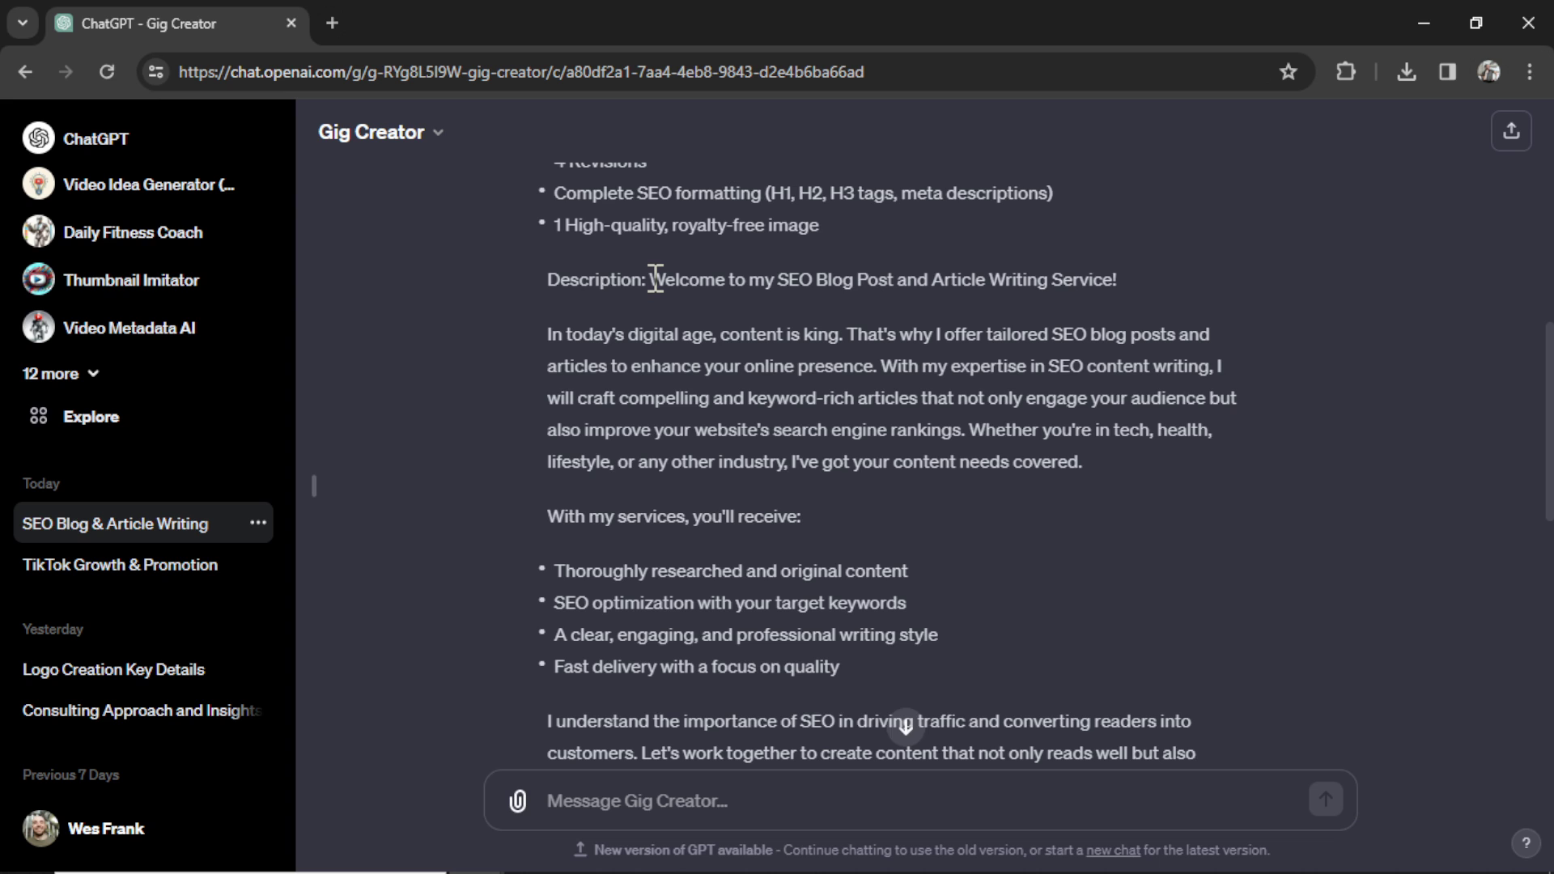
pyautogui.moveTo(654, 280); pyautogui.dragTo(959, 435)
pyautogui.scroll(-5, 966, 434)
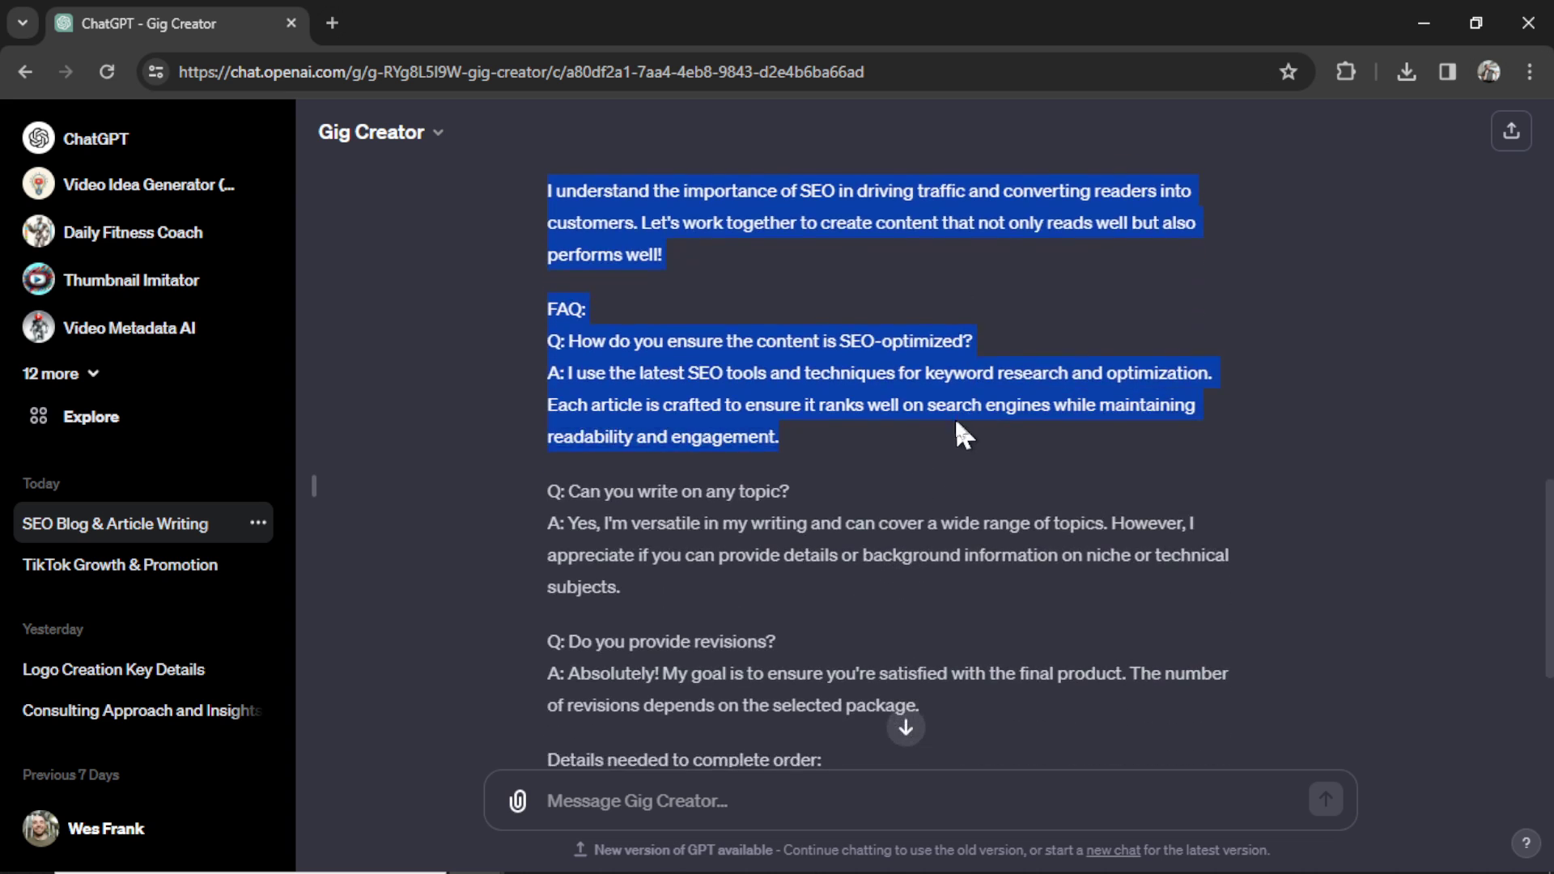
pyautogui.hotkey('alt', 'Tab')
pyautogui.press('Return')
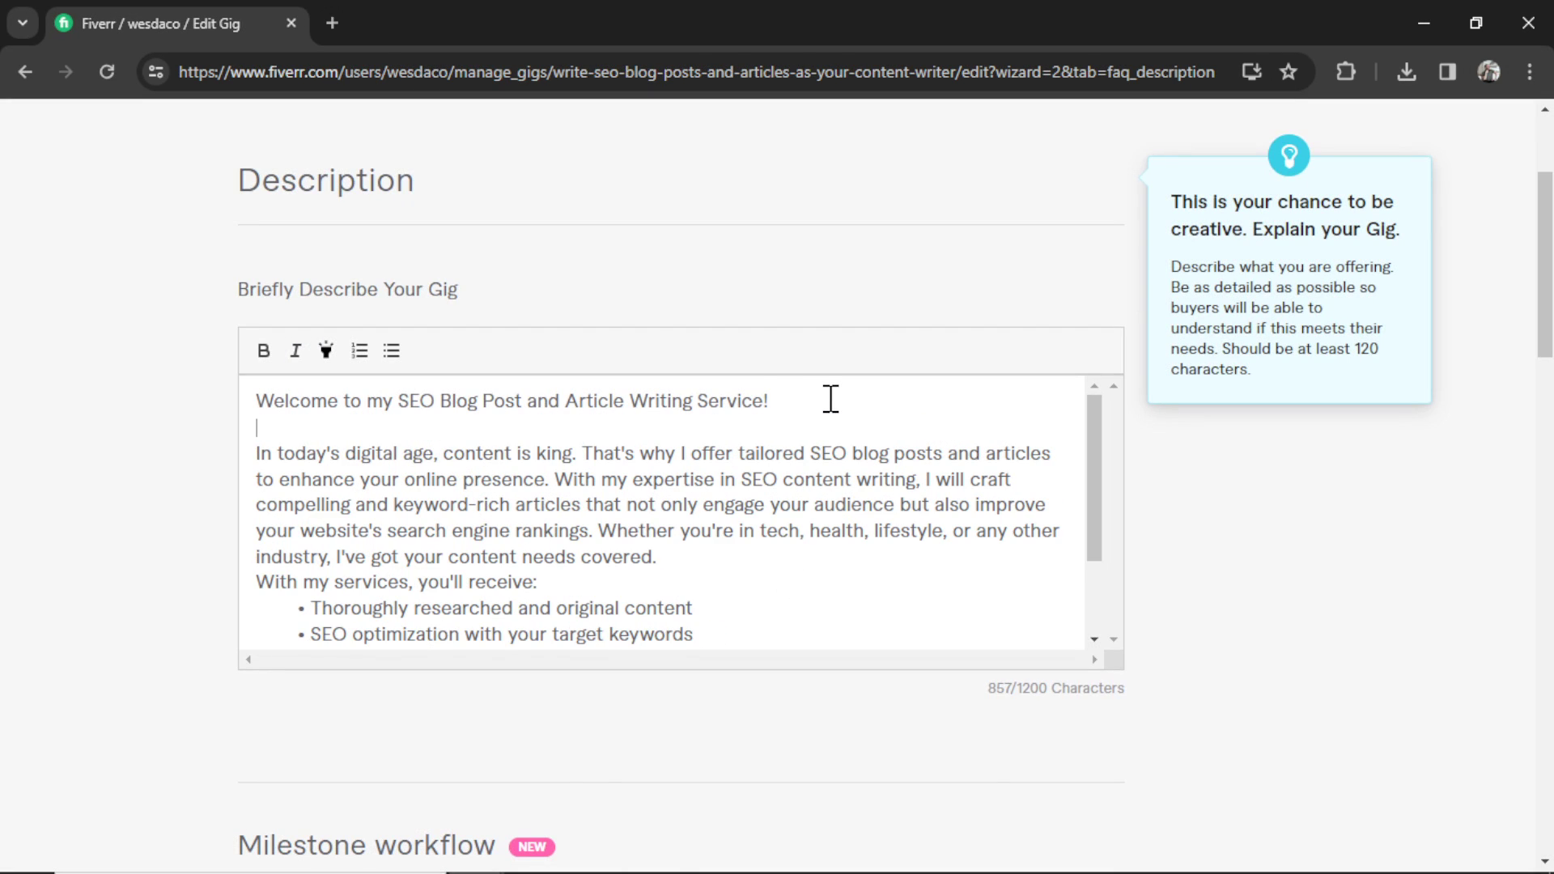
pyautogui.scroll(-3, 837, 408)
pyautogui.press('Return')
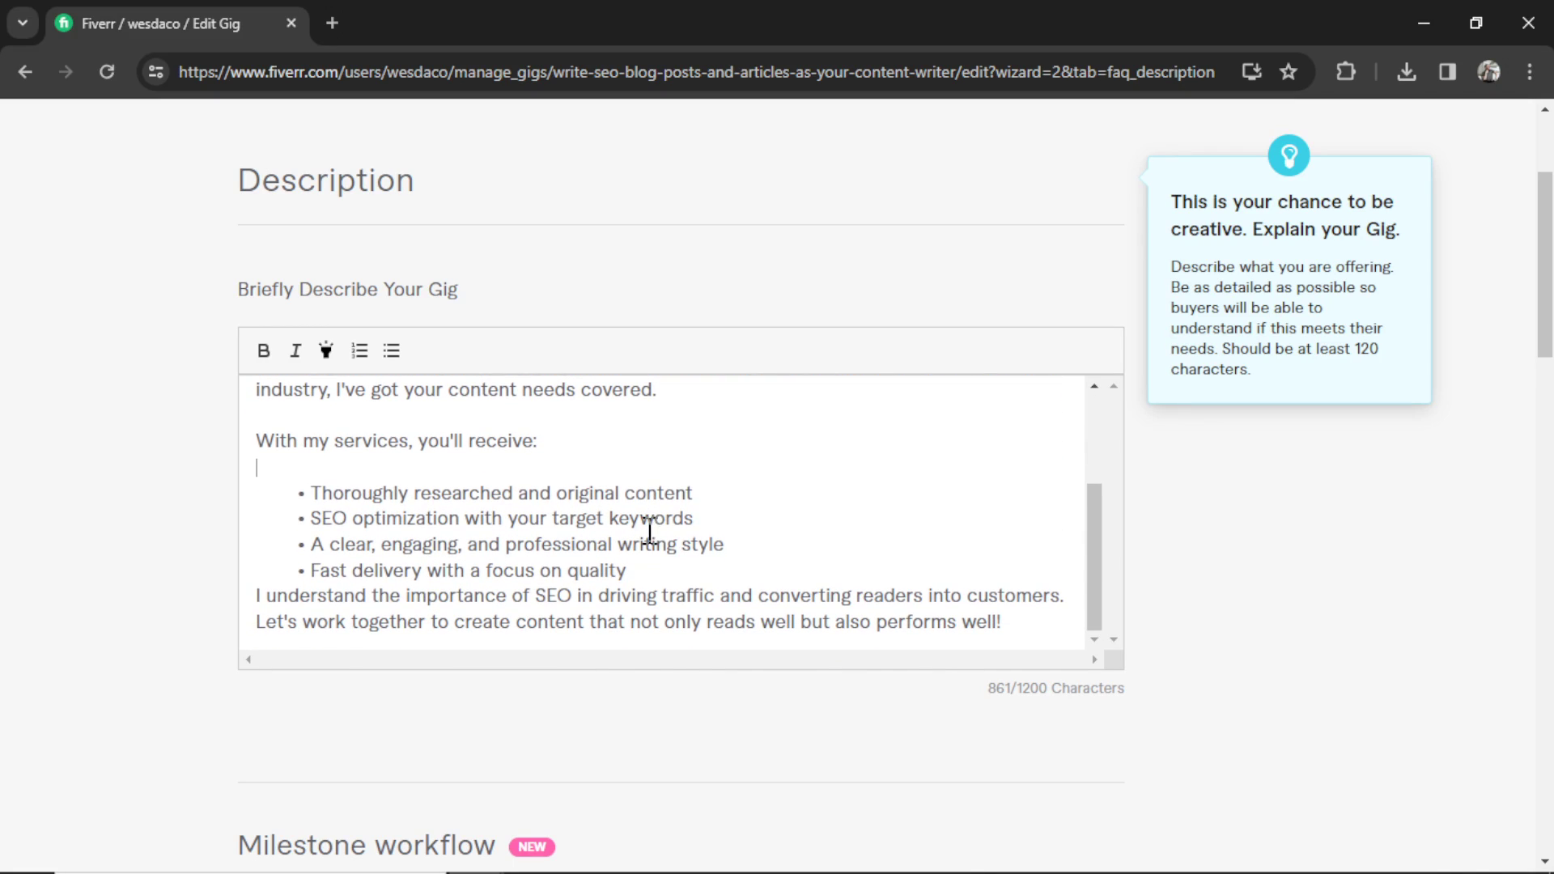
pyautogui.click(689, 576)
pyautogui.press('Return')
pyautogui.scroll(-1, 767, 543)
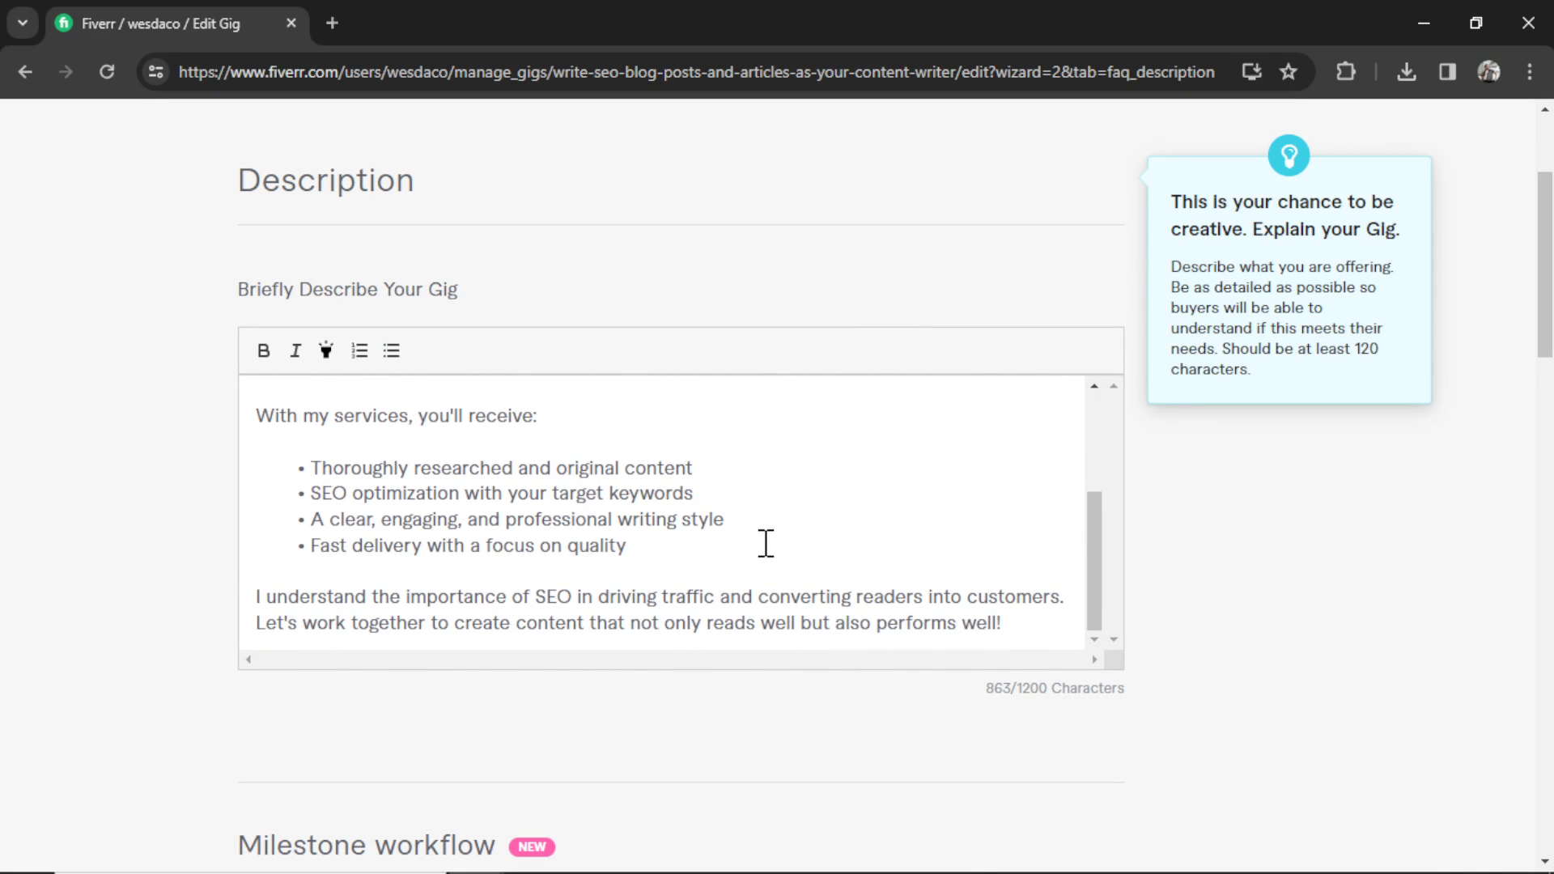
pyautogui.scroll(-10, 770, 543)
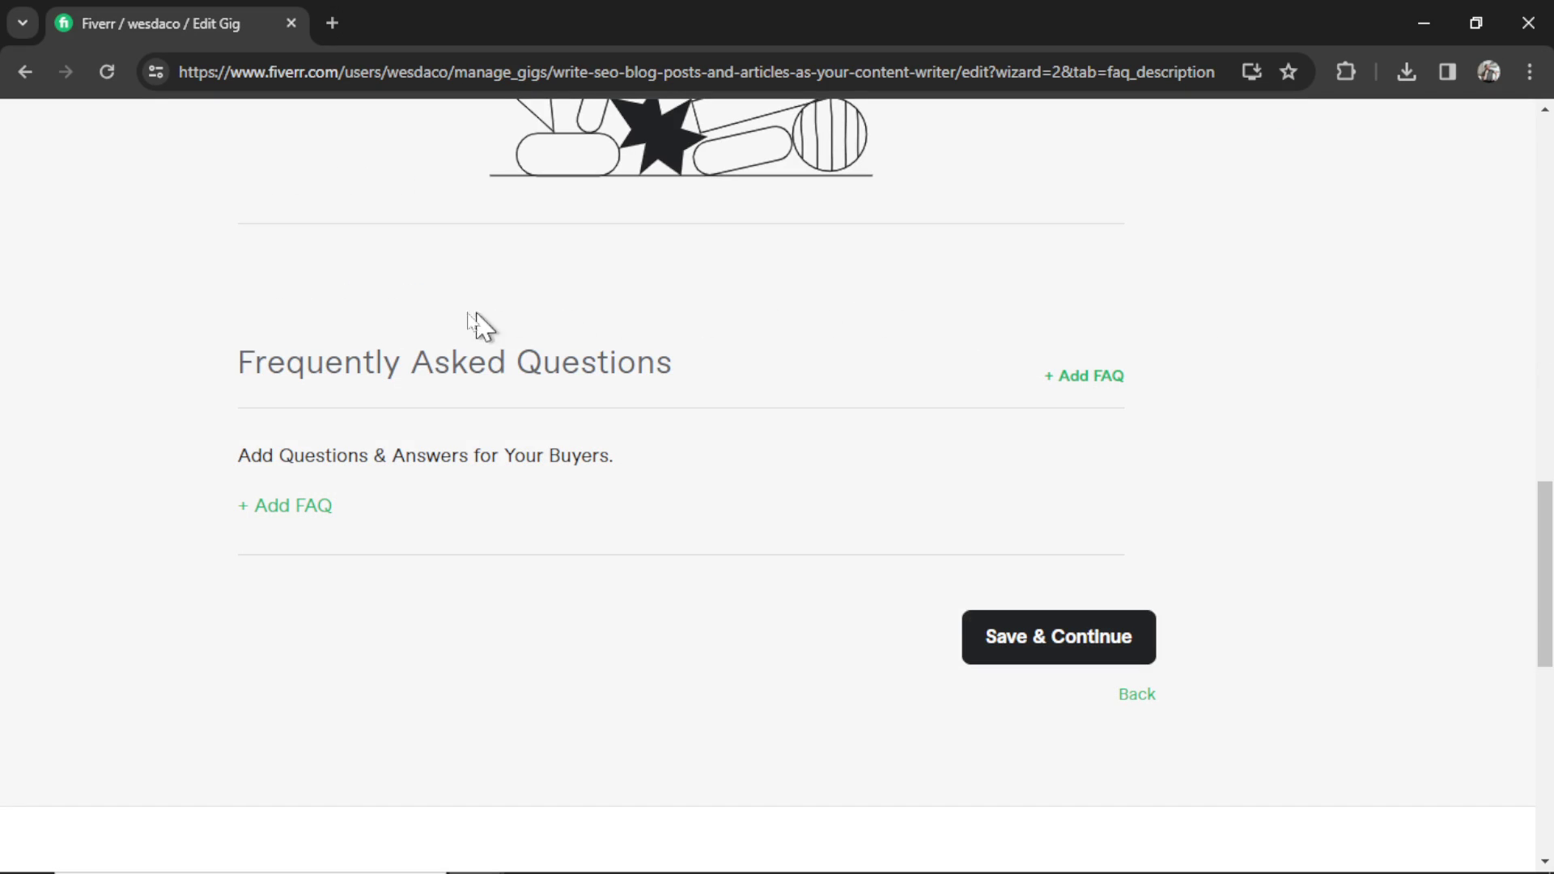
# - Add the first FAQ question and answer copied from the Gig Creator chat
pyautogui.click(300, 509)
pyautogui.hotkey('alt', 'Tab')
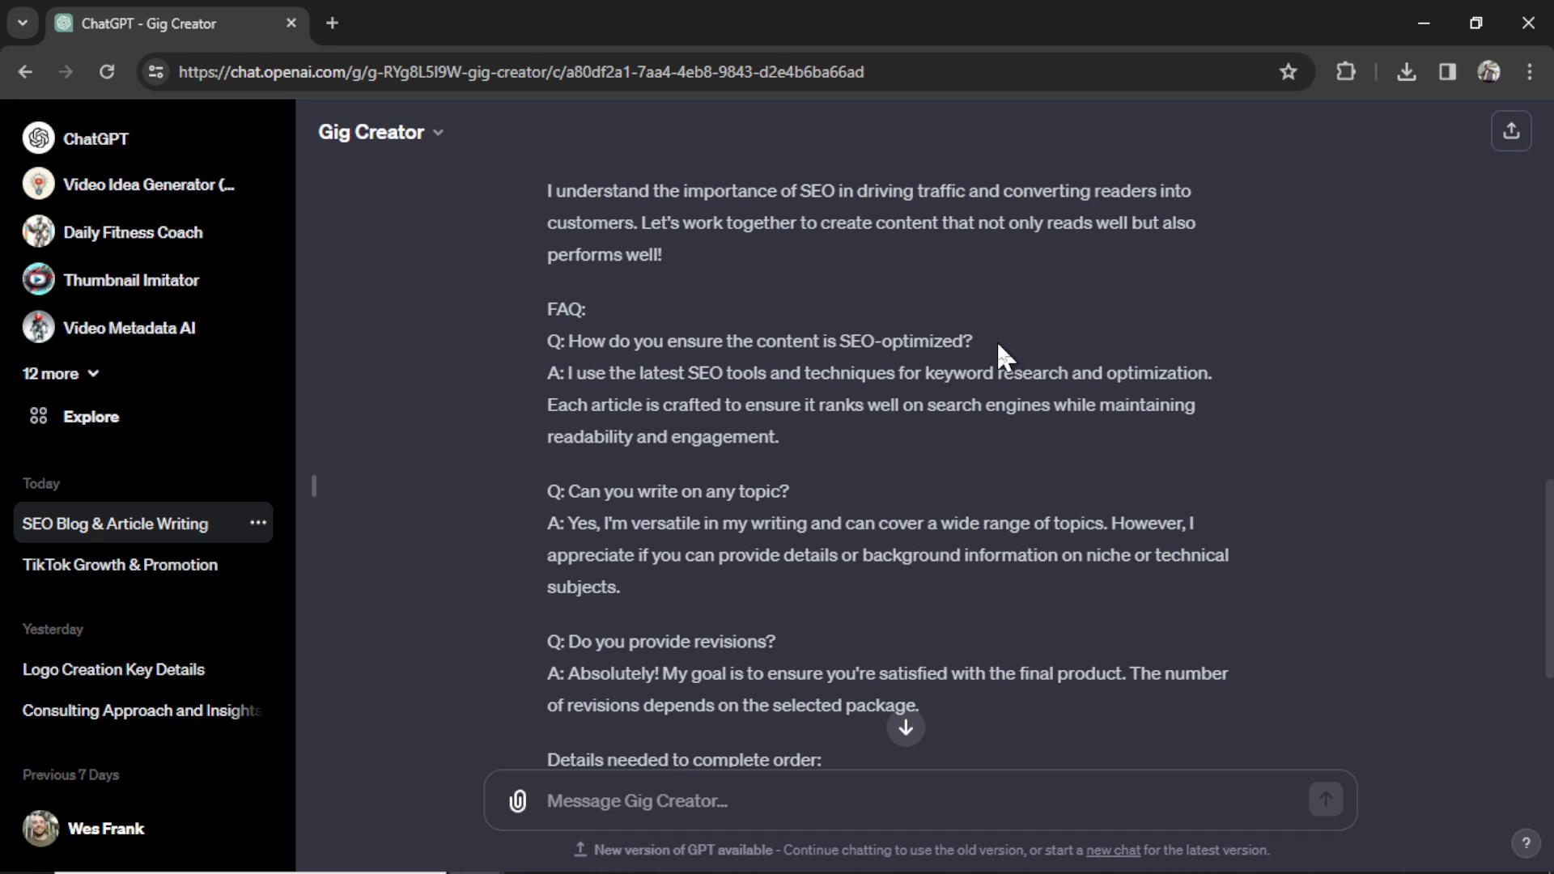
pyautogui.moveTo(989, 339); pyautogui.dragTo(584, 340)
pyautogui.hotkey('ctrl', 'c')
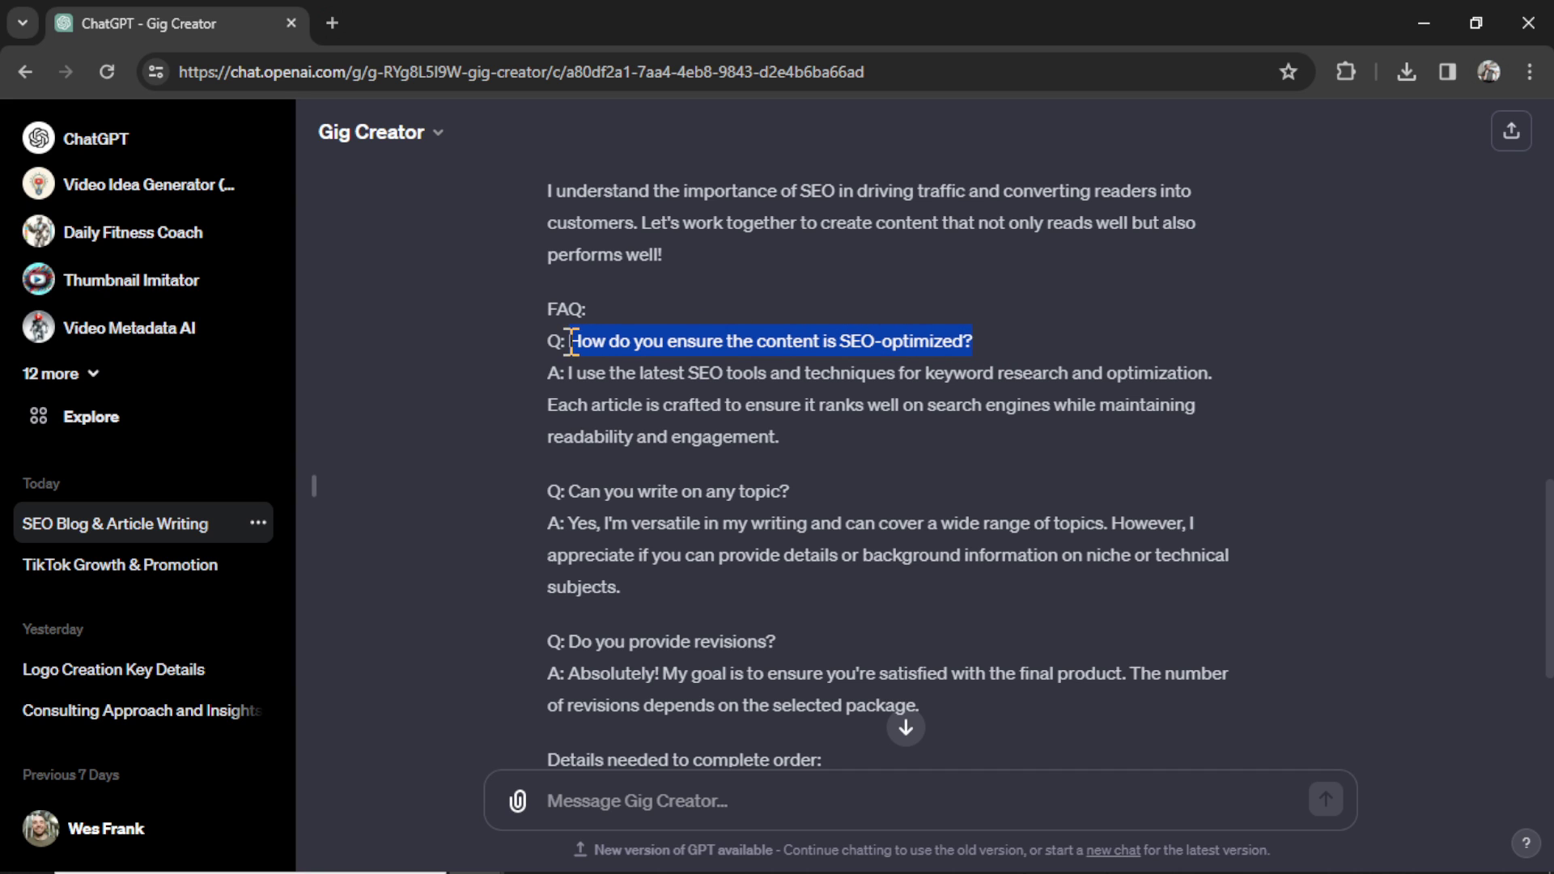
pyautogui.hotkey('alt', 'Tab')
pyautogui.hotkey('ctrl', 'v')
pyautogui.click(572, 583)
pyautogui.hotkey('alt', 'Tab')
pyautogui.moveTo(782, 437)
pyautogui.mouseDown()
pyautogui.moveTo(676, 437)
pyautogui.moveTo(584, 405)
pyautogui.moveTo(557, 374)
pyautogui.mouseUp()
pyautogui.hotkey('alt', 'Tab')
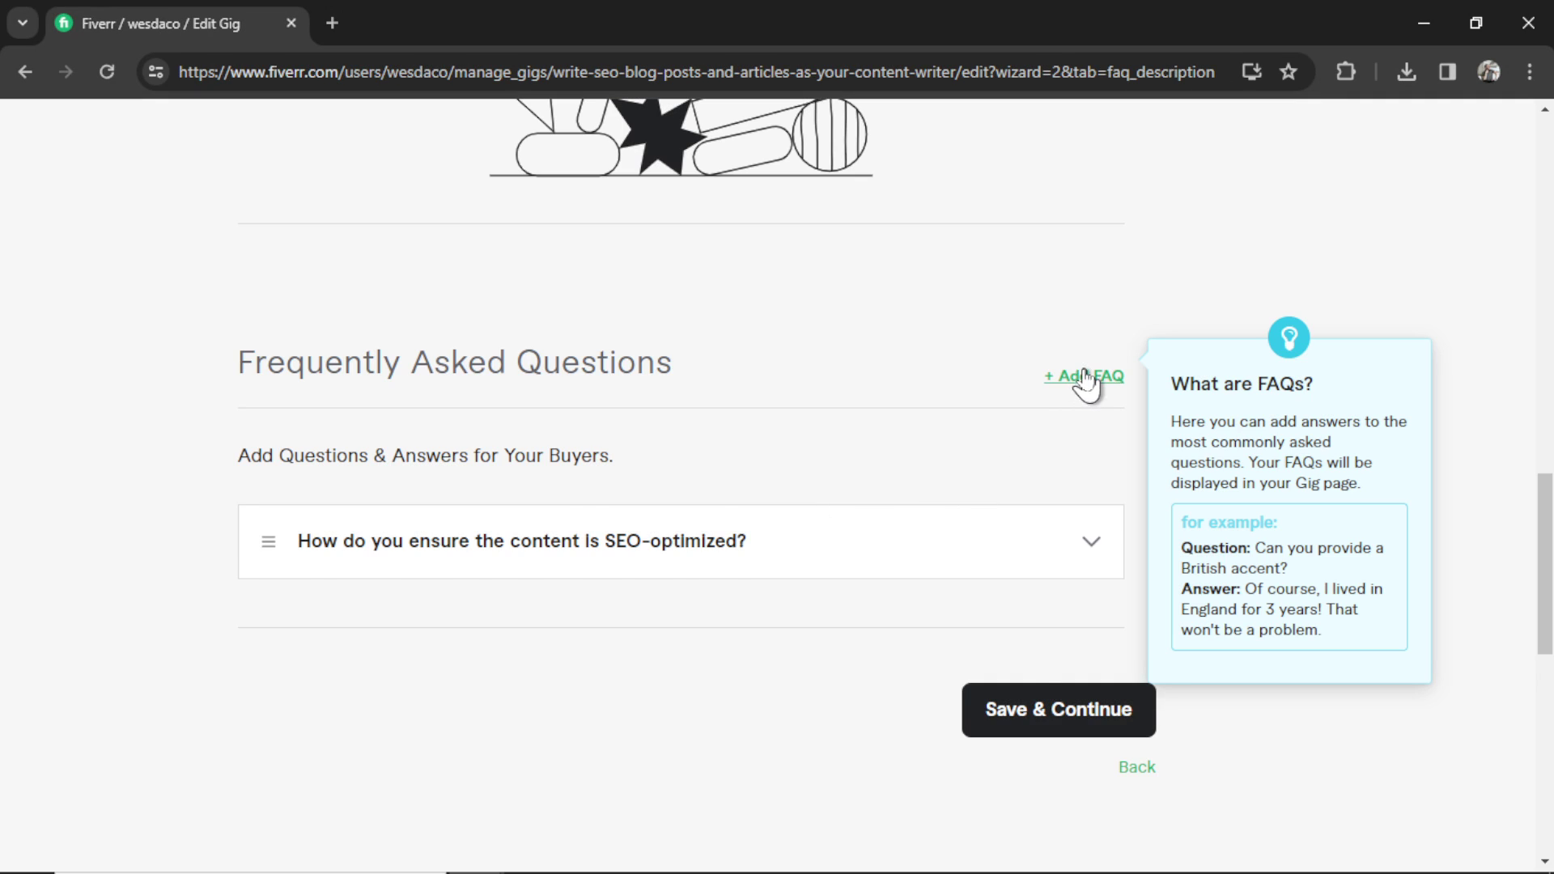
# - Add the FAQ 'Can you write on any topic?' with its answer from the chat
pyautogui.click(1086, 379)
pyautogui.hotkey('alt', 'Tab')
pyautogui.moveTo(790, 492); pyautogui.dragTo(571, 498)
pyautogui.moveTo(620, 587)
pyautogui.mouseDown()
pyautogui.moveTo(617, 555)
pyautogui.moveTo(568, 530)
pyautogui.mouseUp()
pyautogui.hotkey('ctrl', 'c')
pyautogui.hotkey('alt', 'Tab')
pyautogui.hotkey('ctrl', 'v')
pyautogui.click(1094, 701)
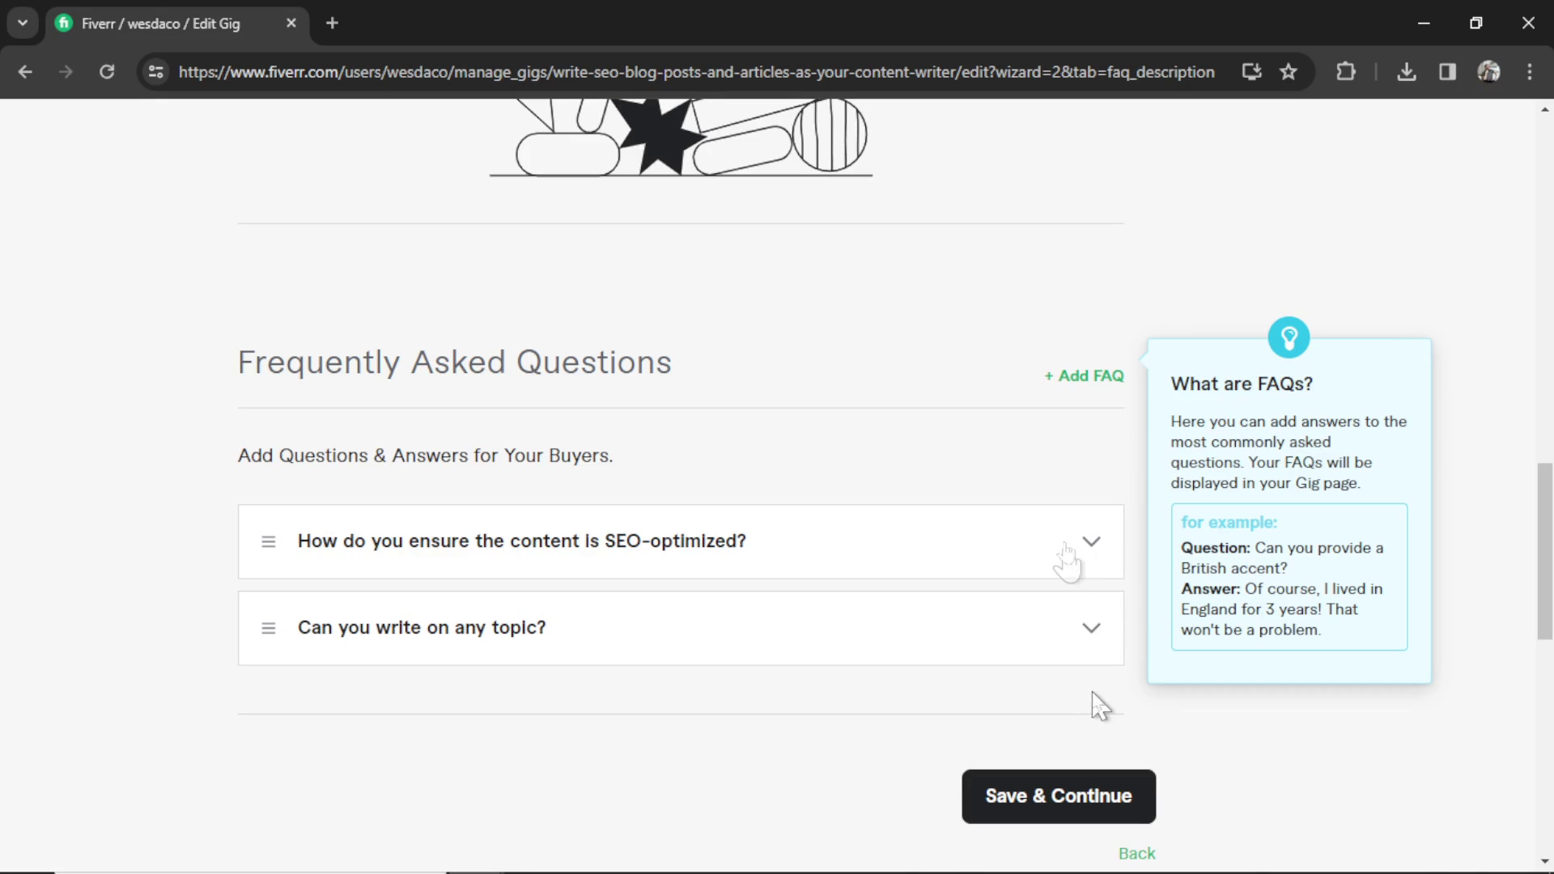
# - Copy the 'Do you provide revisions?' question and answer into a new FAQ entry
pyautogui.click(1087, 379)
pyautogui.hotkey('alt', 'Tab')
pyautogui.moveTo(777, 415); pyautogui.dragTo(572, 413)
pyautogui.moveTo(921, 478); pyautogui.dragTo(578, 468)
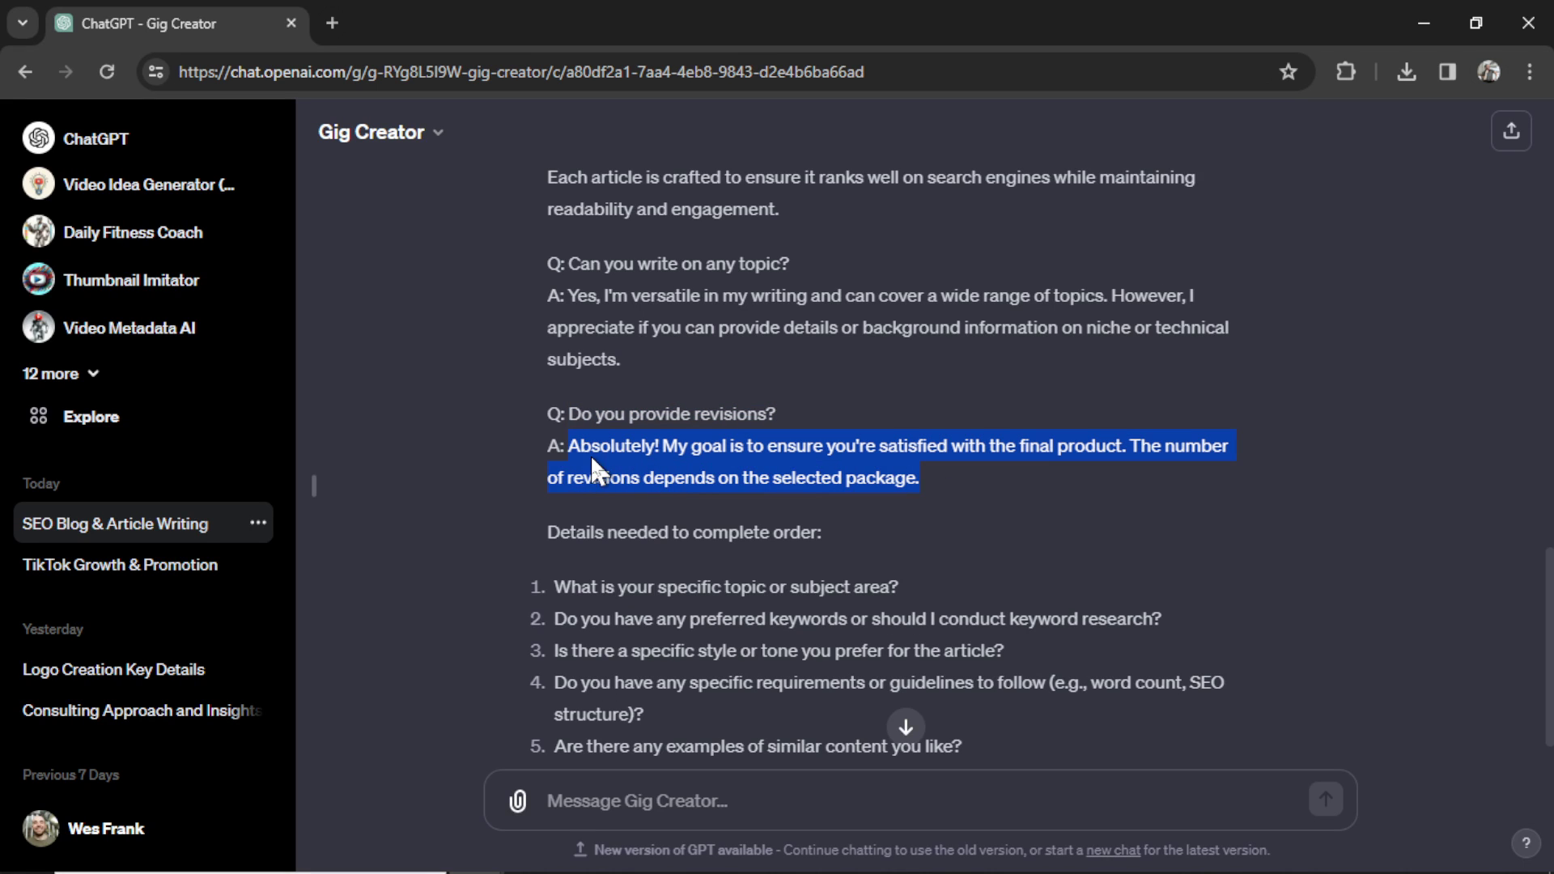
pyautogui.hotkey('alt', 'Tab')
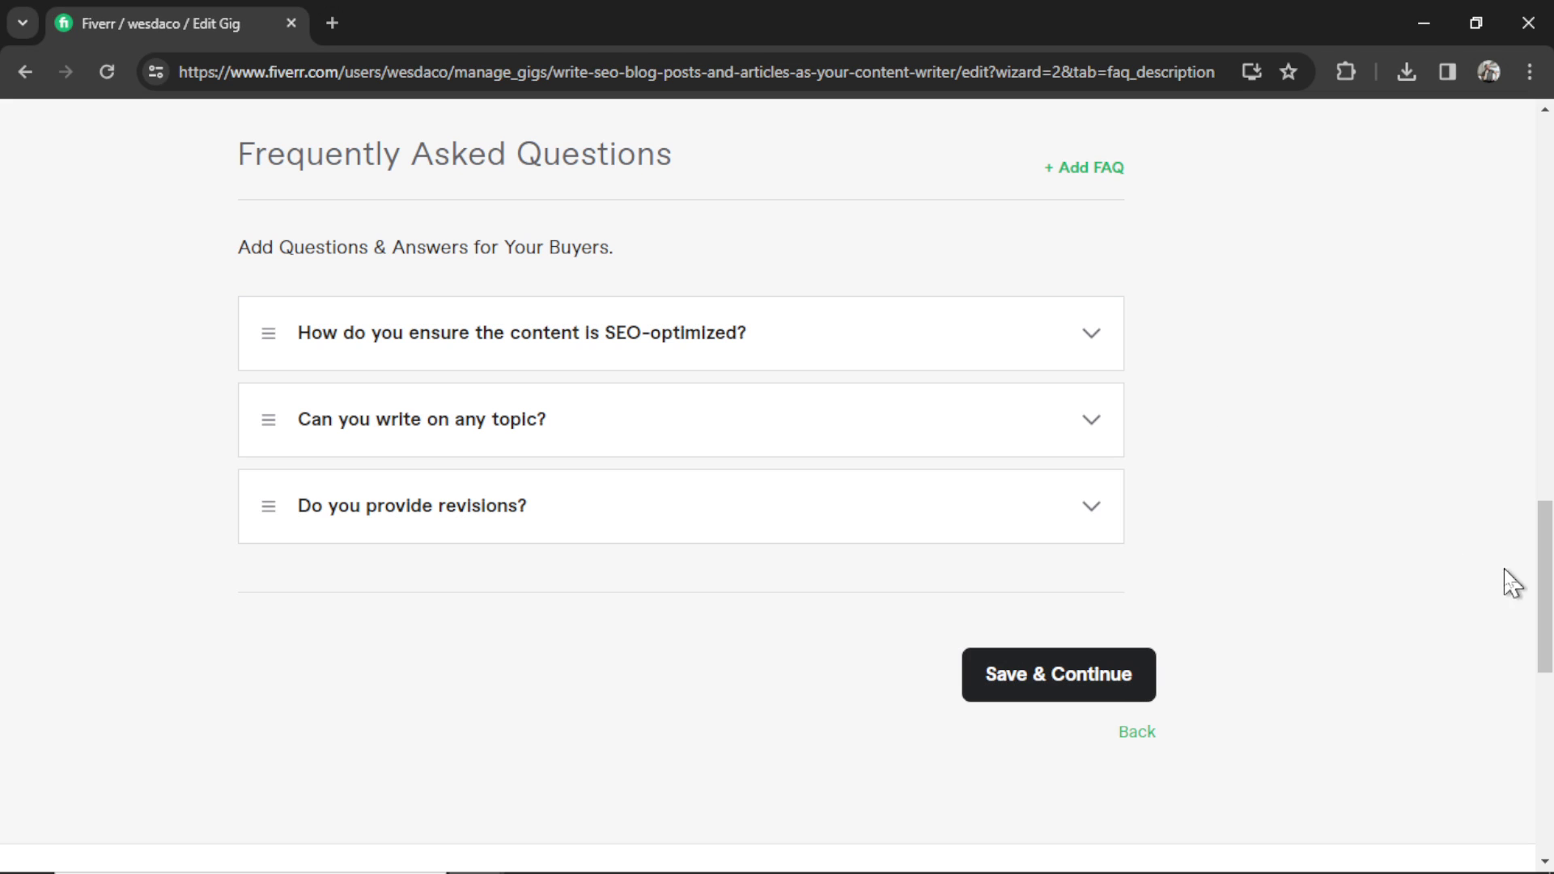
pyautogui.scroll(10, 1517, 582)
pyautogui.moveTo(1097, 434); pyautogui.dragTo(1117, 548)
pyautogui.scroll(-10, 1187, 708)
# - Save the FAQs and add the first order-detail question as a buyer requirement
pyautogui.click(1050, 635)
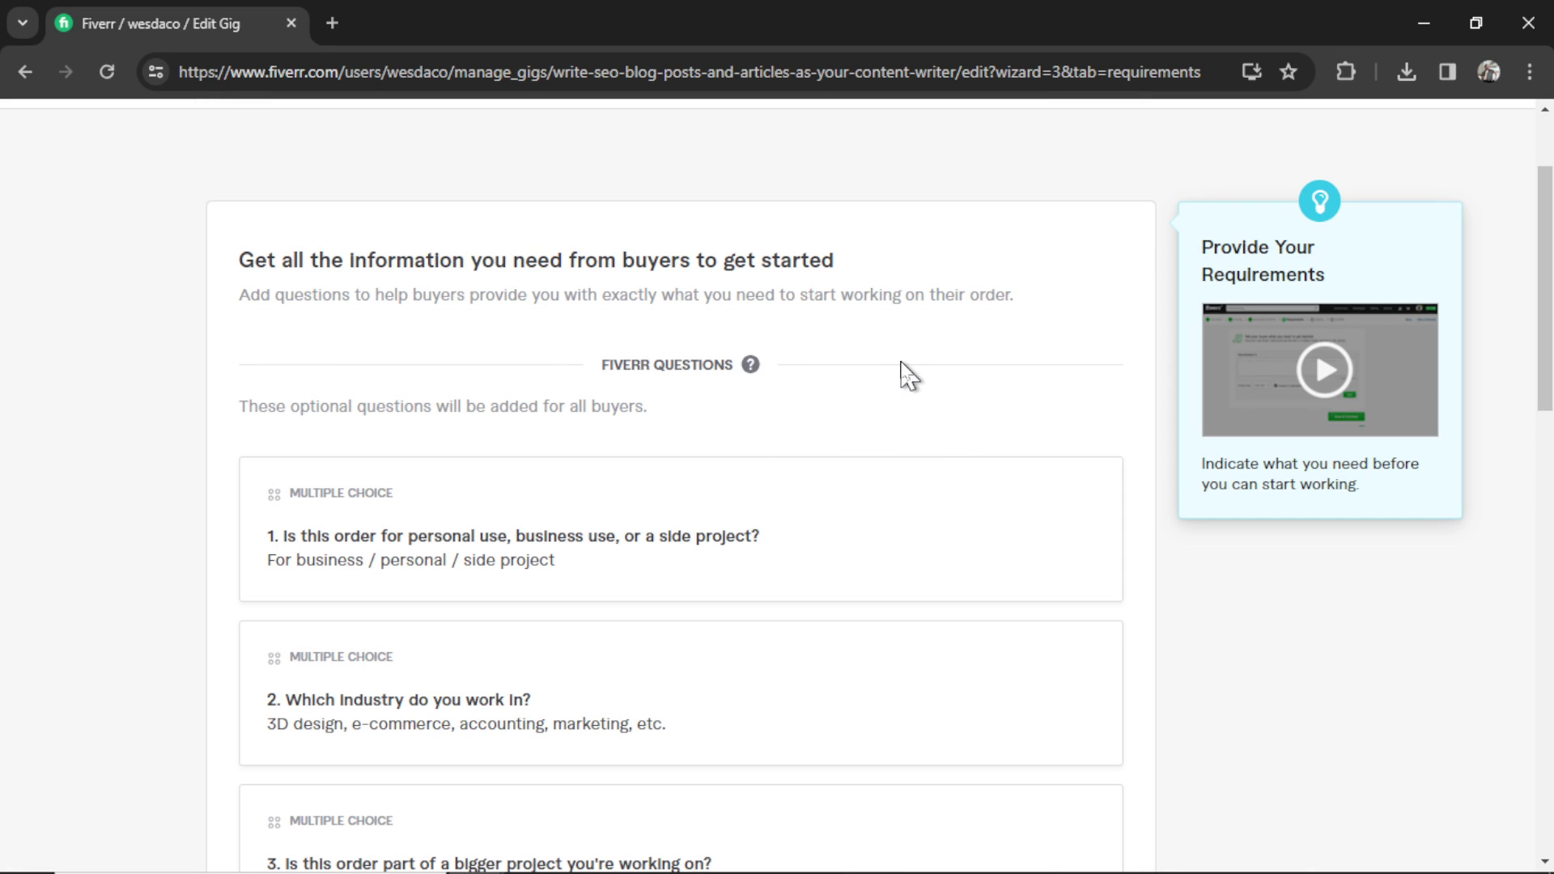
pyautogui.scroll(-3, 911, 377)
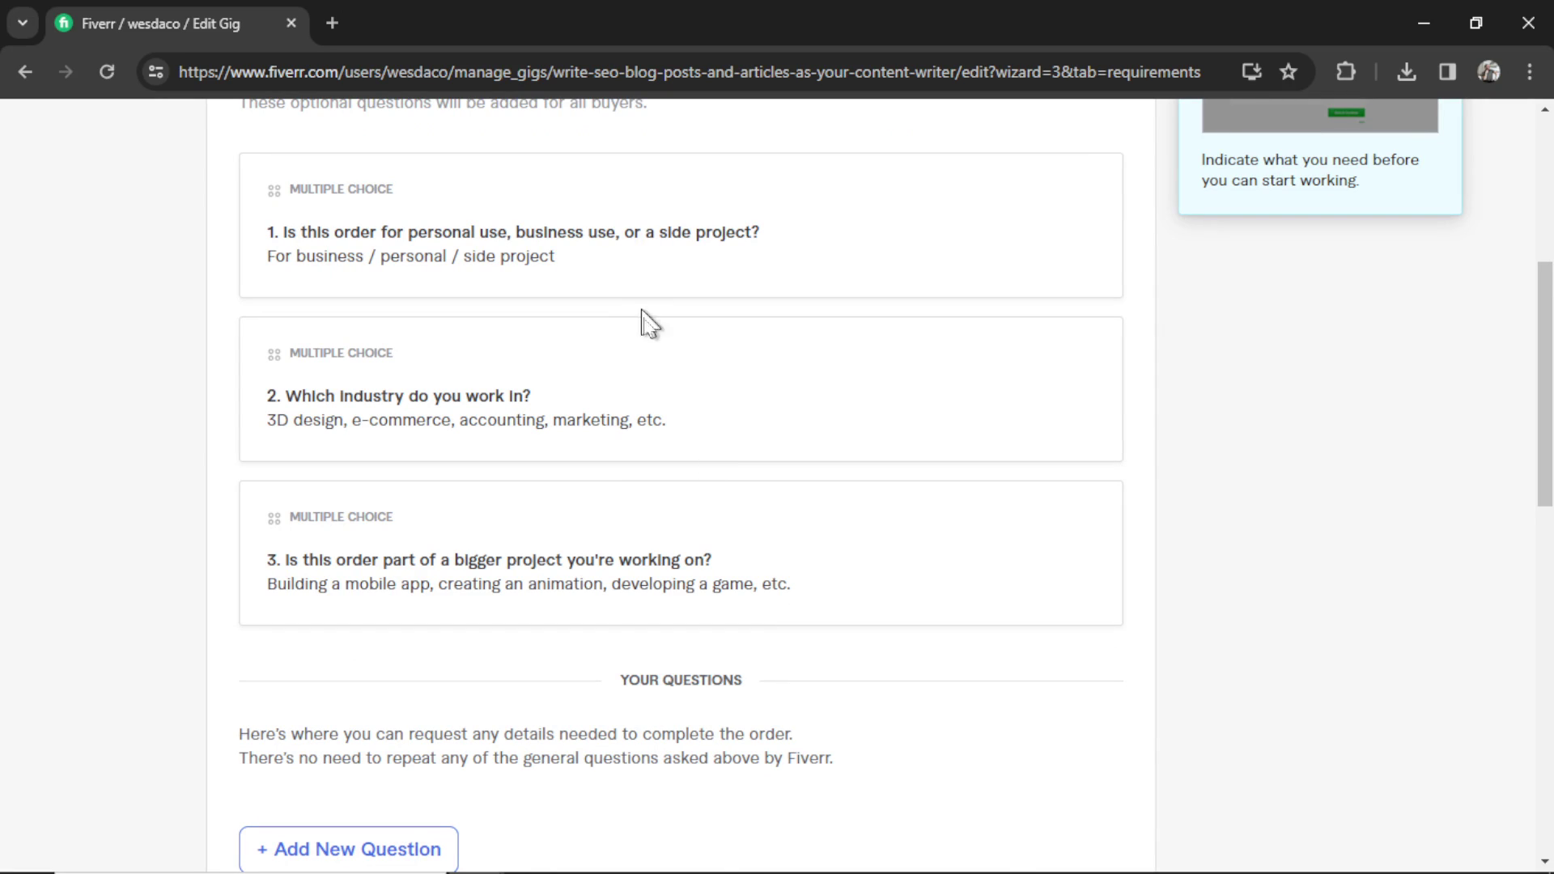
pyautogui.scroll(-3, 741, 426)
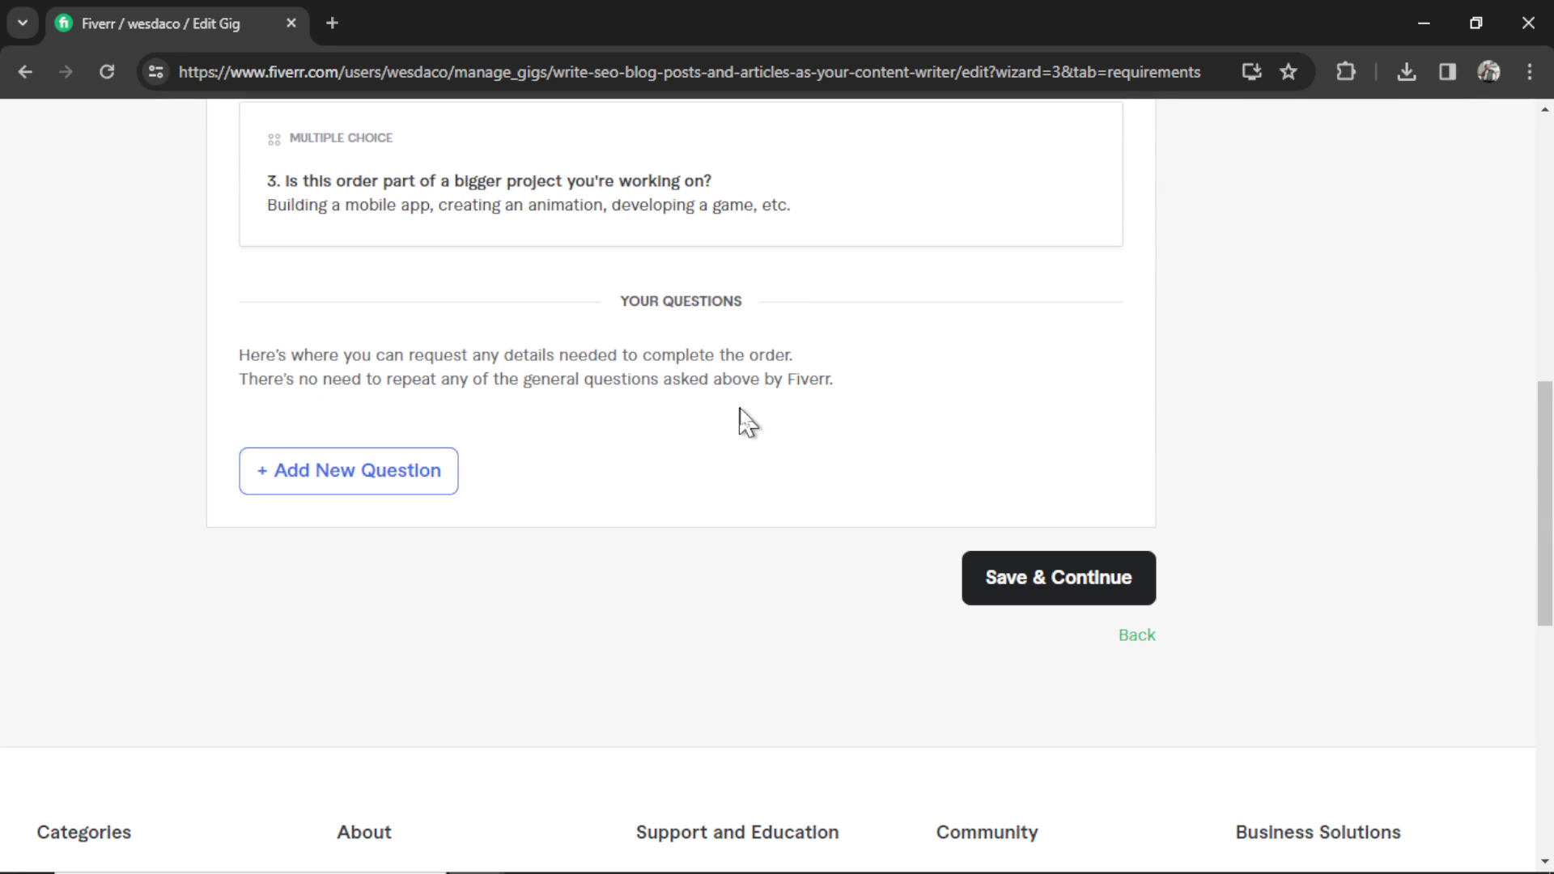
pyautogui.click(409, 474)
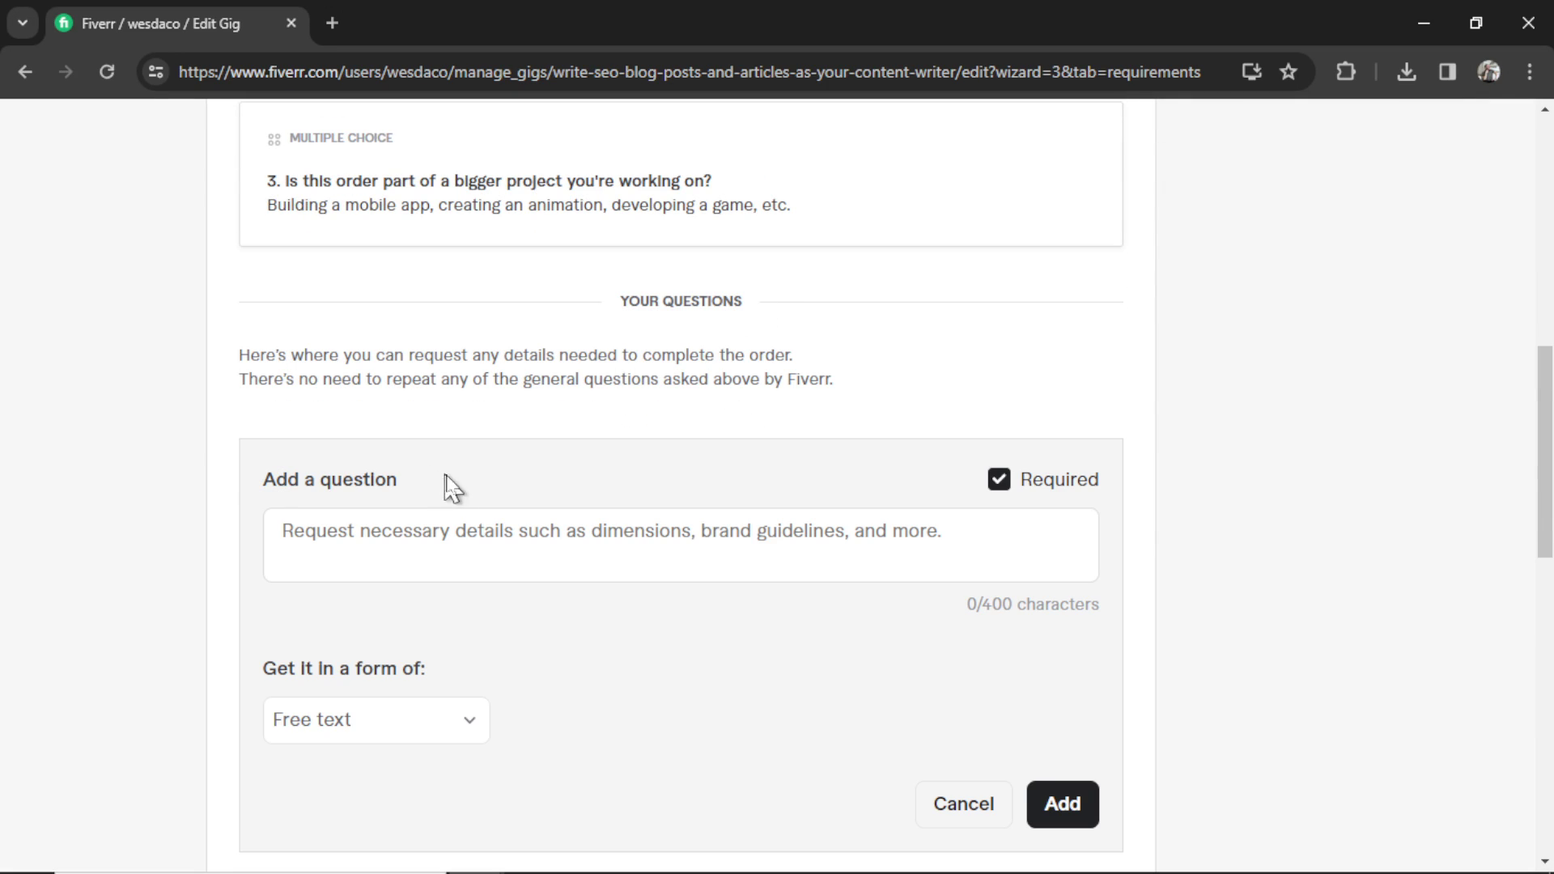
pyautogui.scroll(-1, 510, 498)
pyautogui.hotkey('alt', 'Tab')
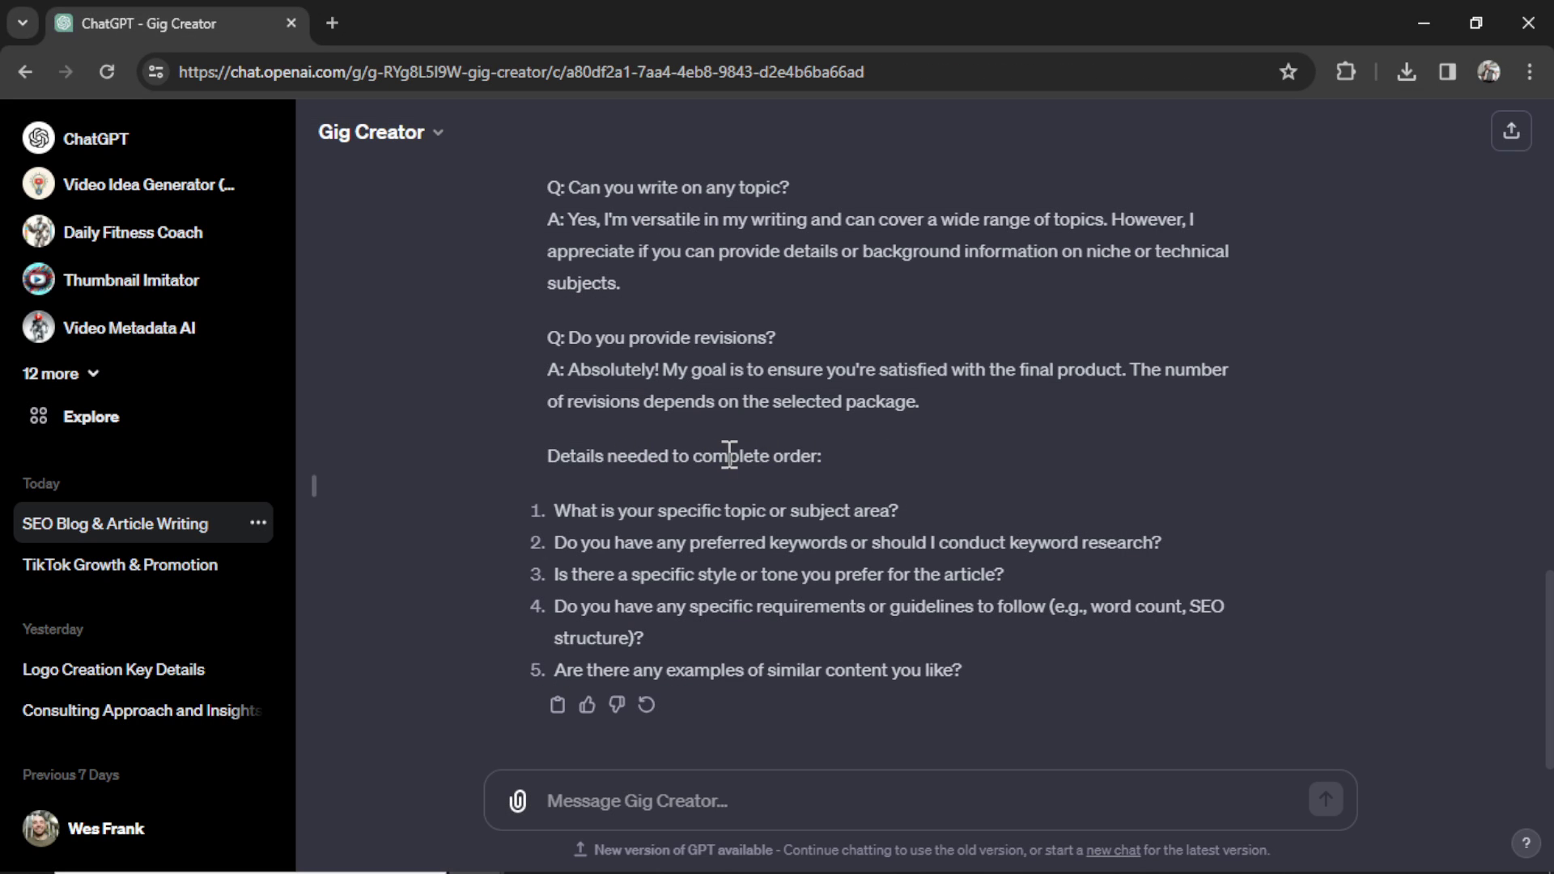
pyautogui.moveTo(915, 510); pyautogui.dragTo(571, 510)
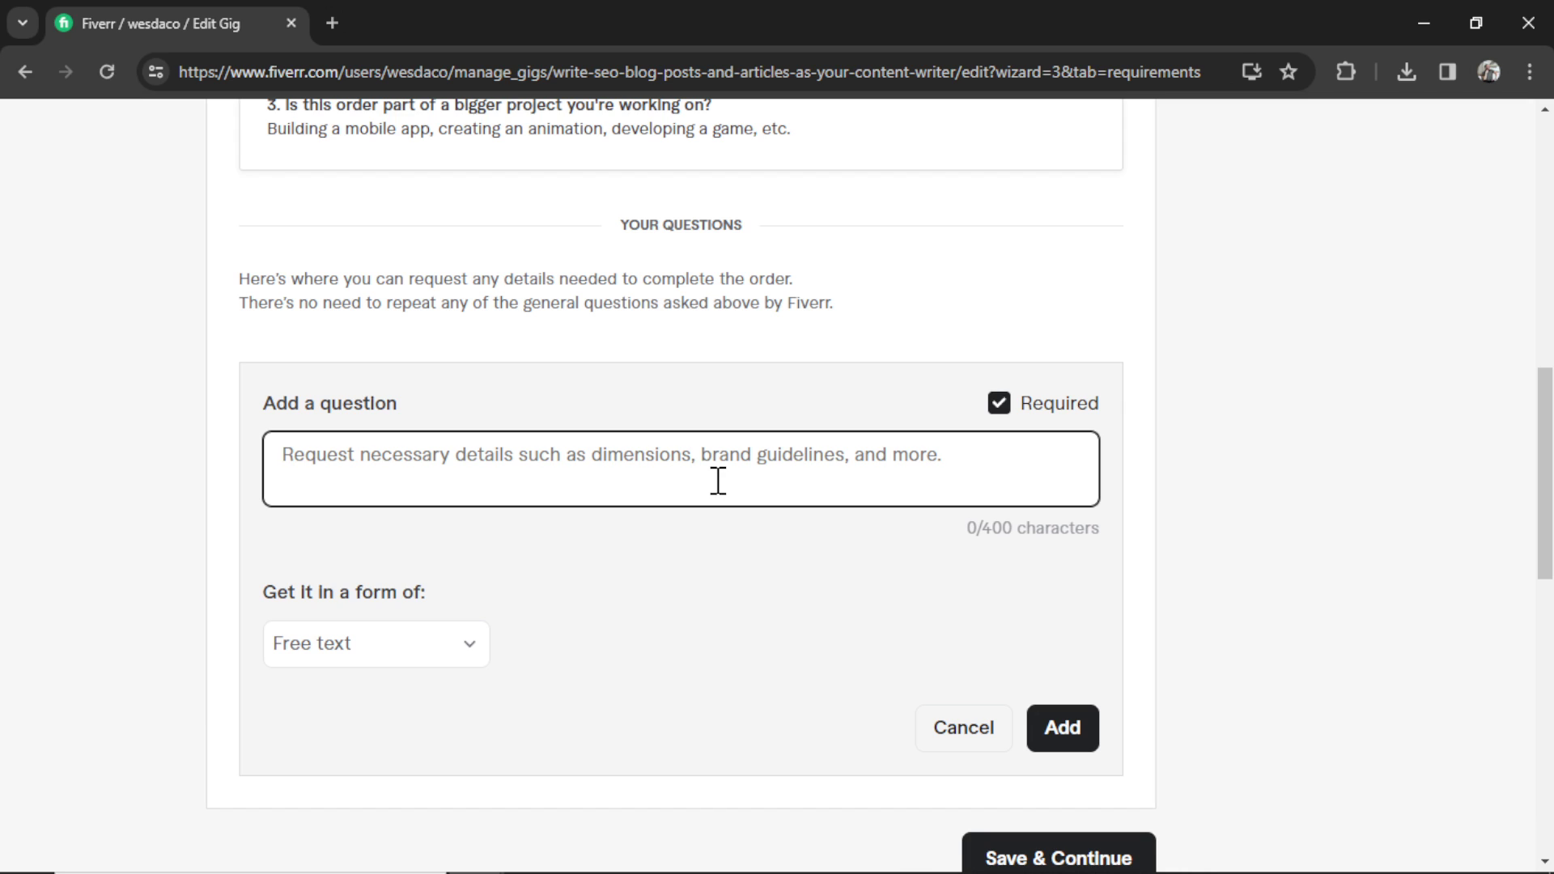
pyautogui.write('What is your specific topic or subject area?')
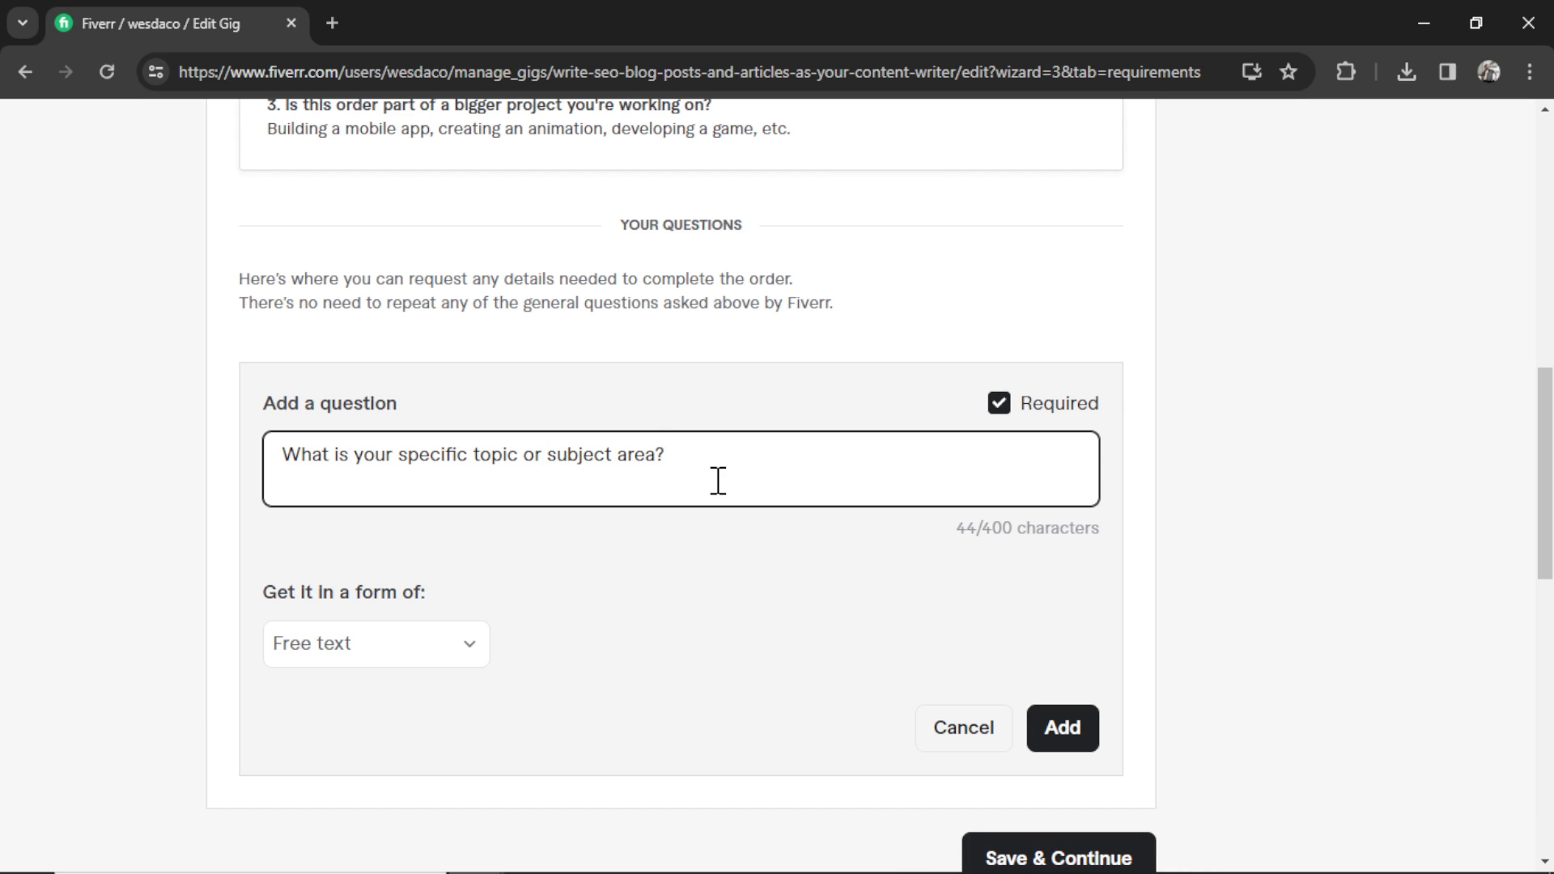
pyautogui.click(1063, 727)
# - Discard the extra empty question form and select the keywords question text
pyautogui.click(353, 537)
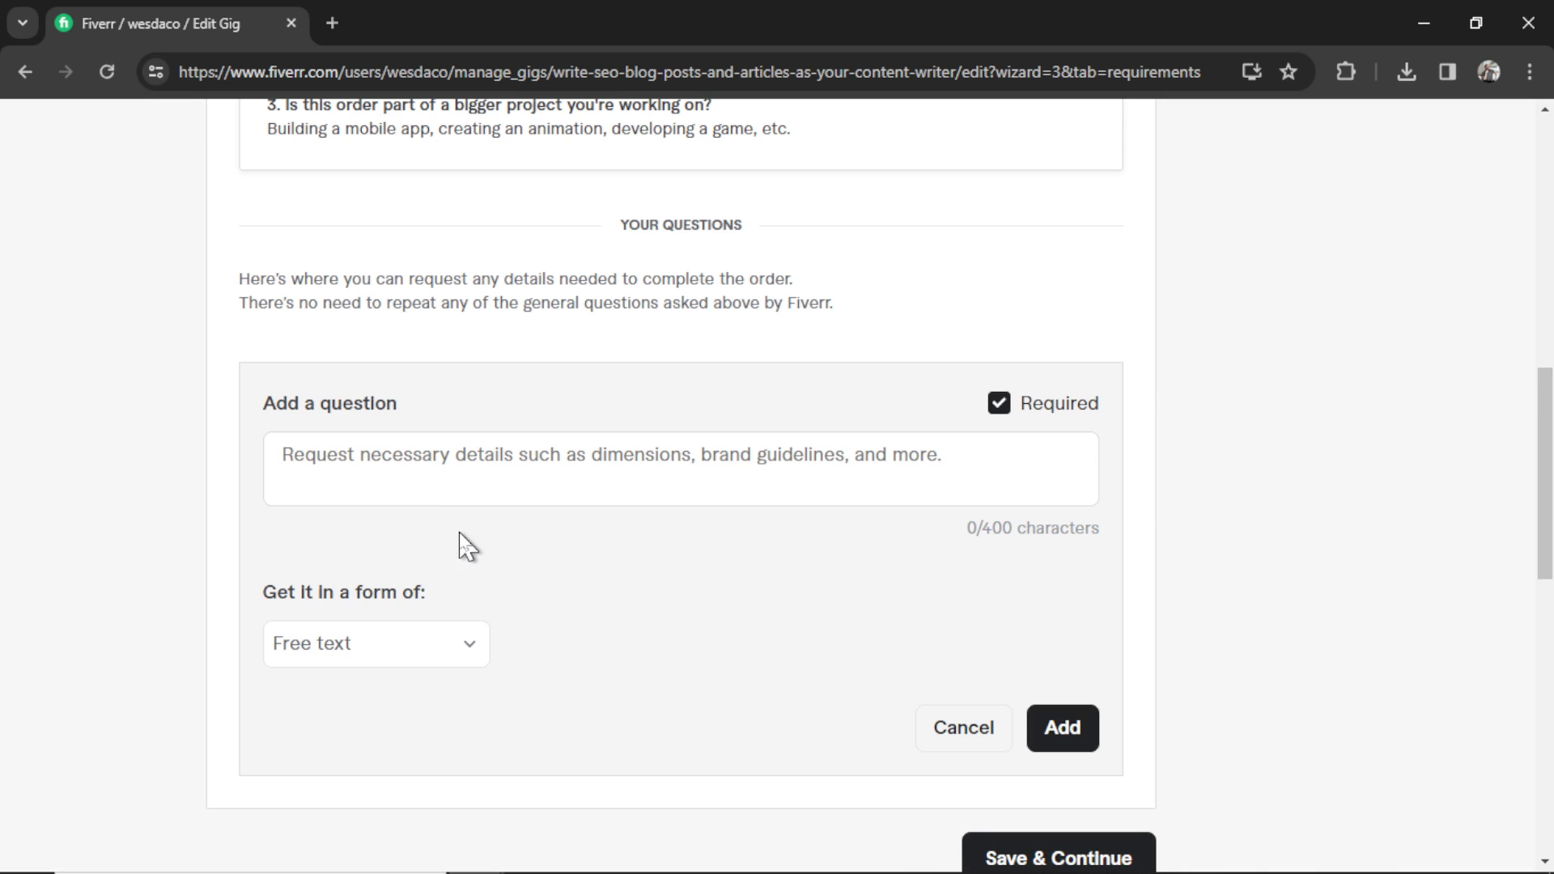
pyautogui.scroll(-1, 641, 611)
pyautogui.click(1114, 445)
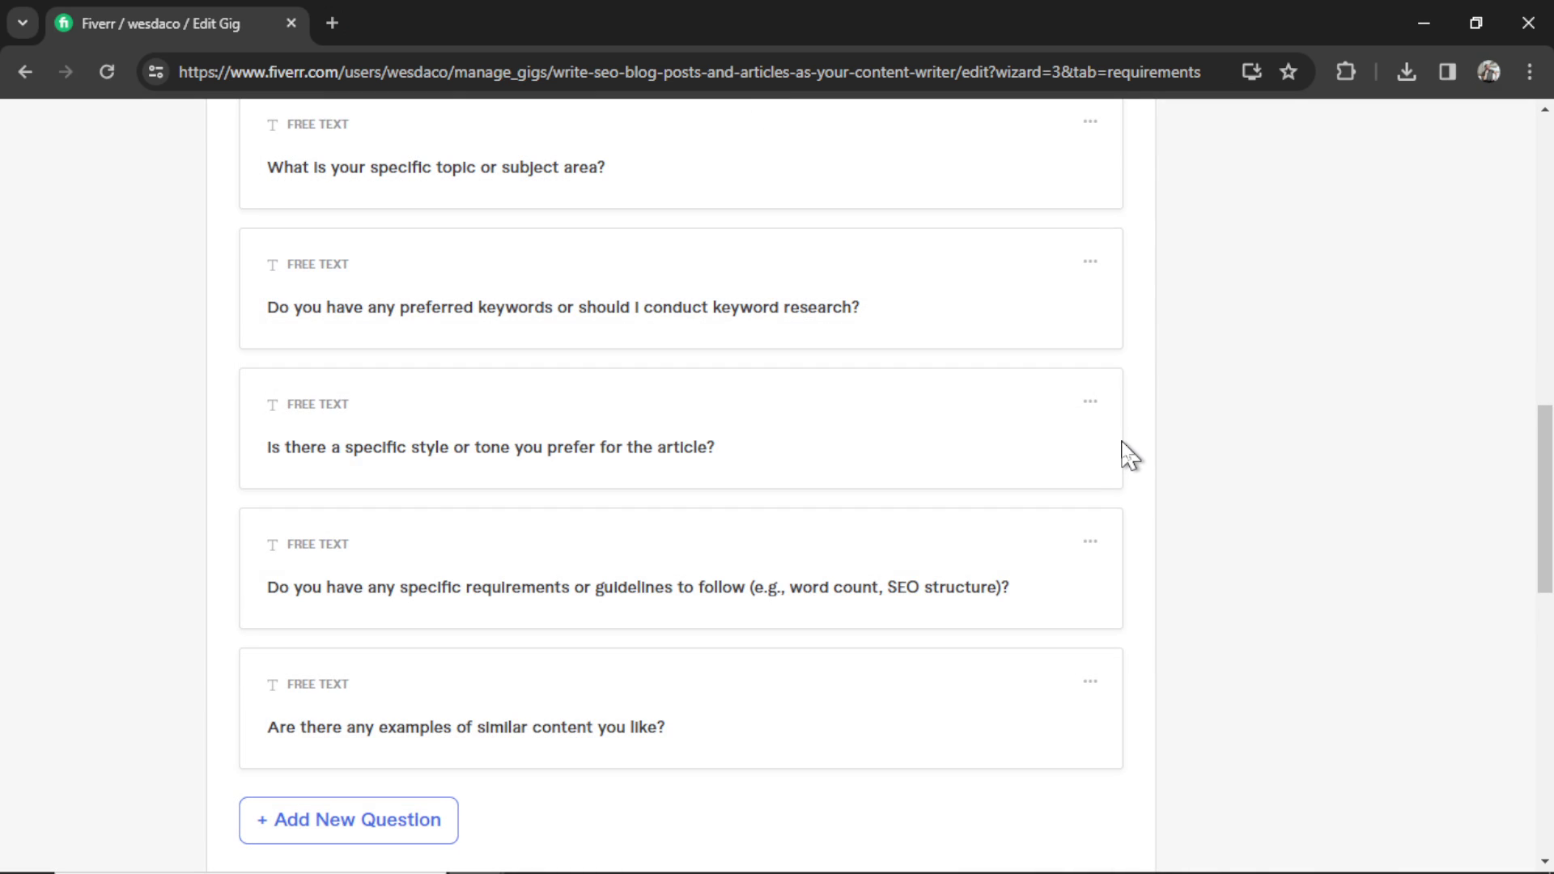
pyautogui.moveTo(863, 308); pyautogui.dragTo(378, 308)
pyautogui.click(804, 445)
pyautogui.scroll(-1, 814, 444)
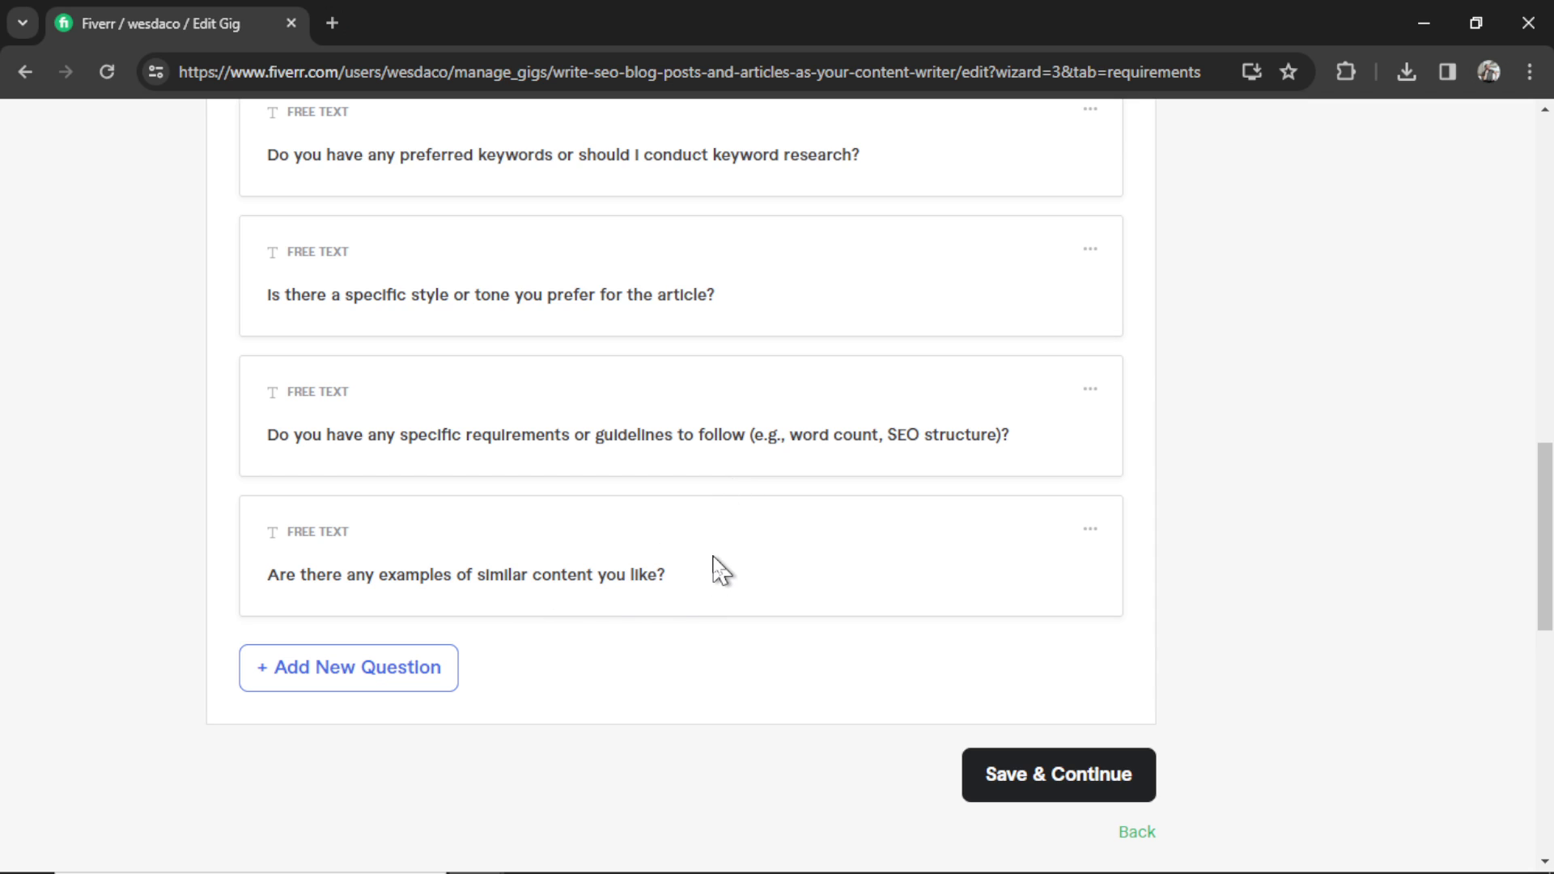
# - Save the requirements and view the second man-writing-at-desk illustration full size
pyautogui.click(1090, 769)
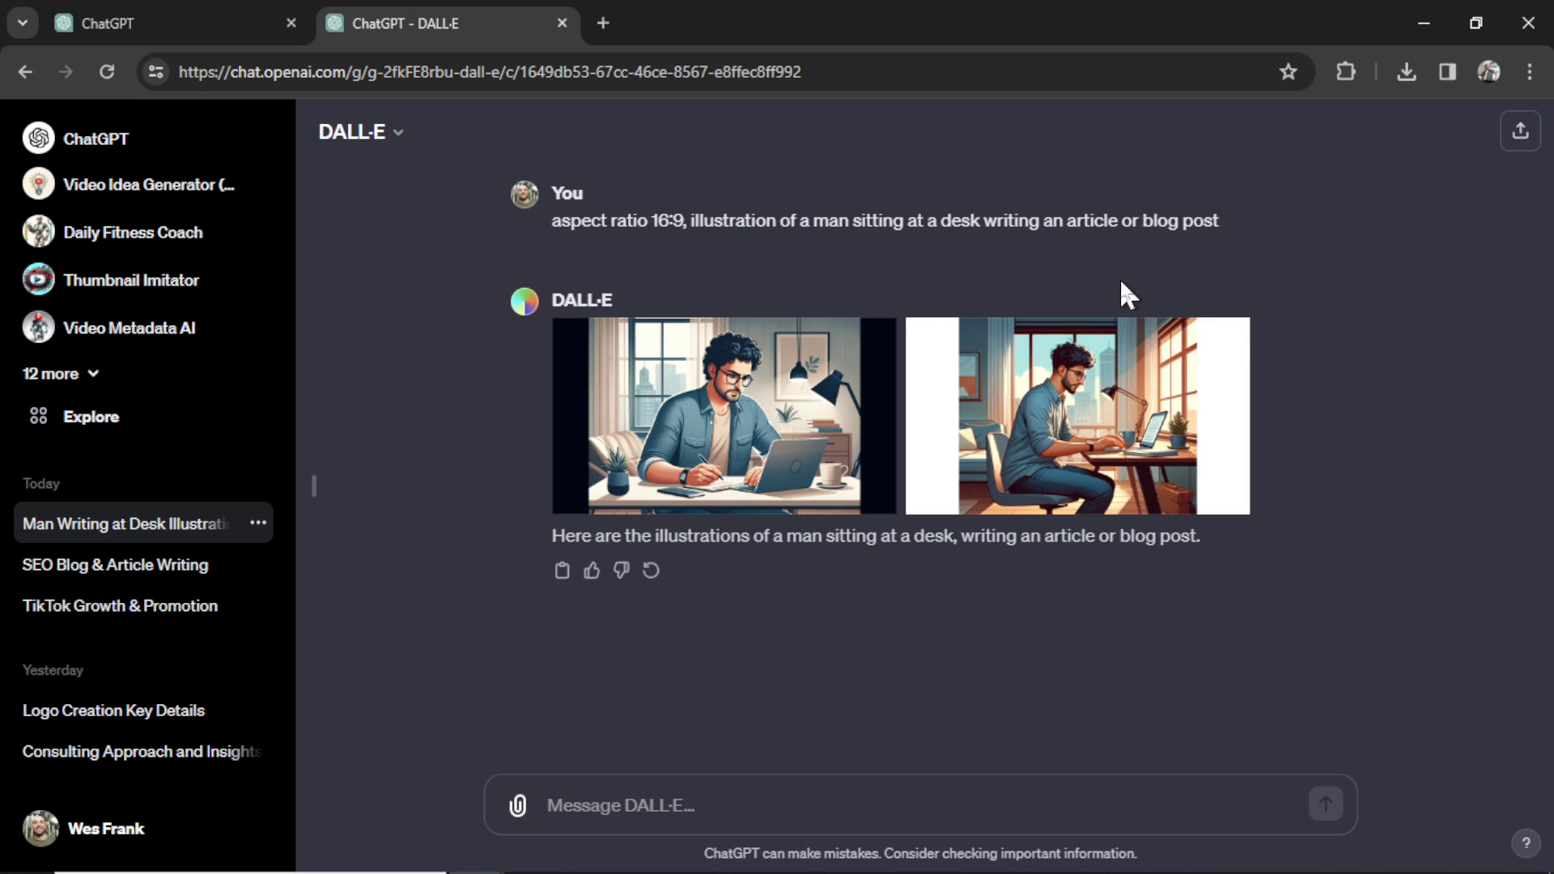
pyautogui.click(1053, 446)
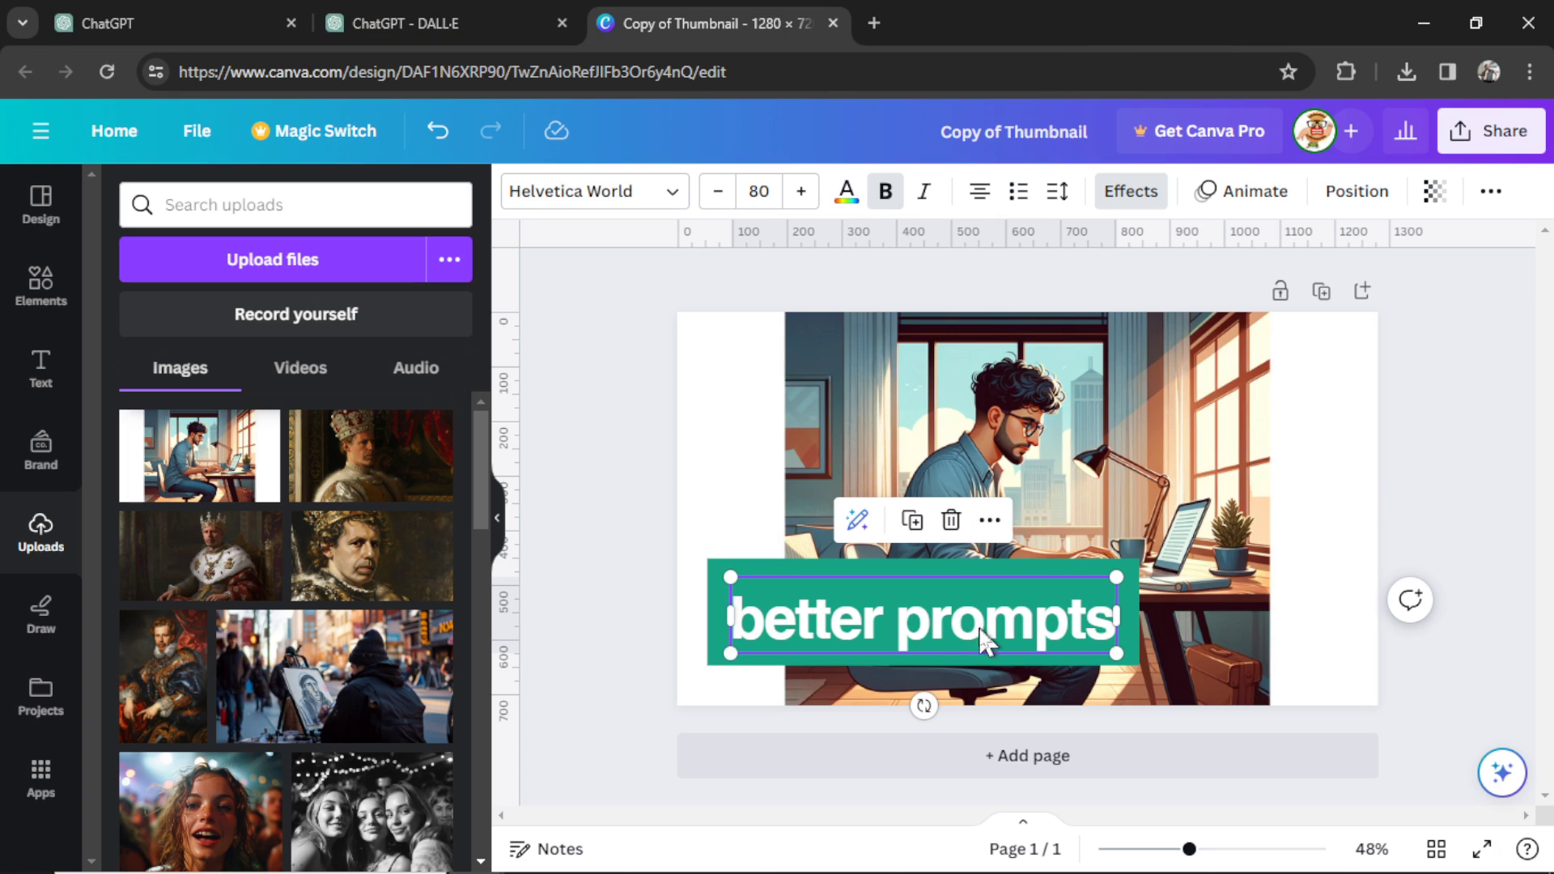
# - Change the caption to 'SEO blog posts and articles' and reduce its font size twice
pyautogui.doubleClick(993, 631)
pyautogui.write('SEO blog posts and articles')
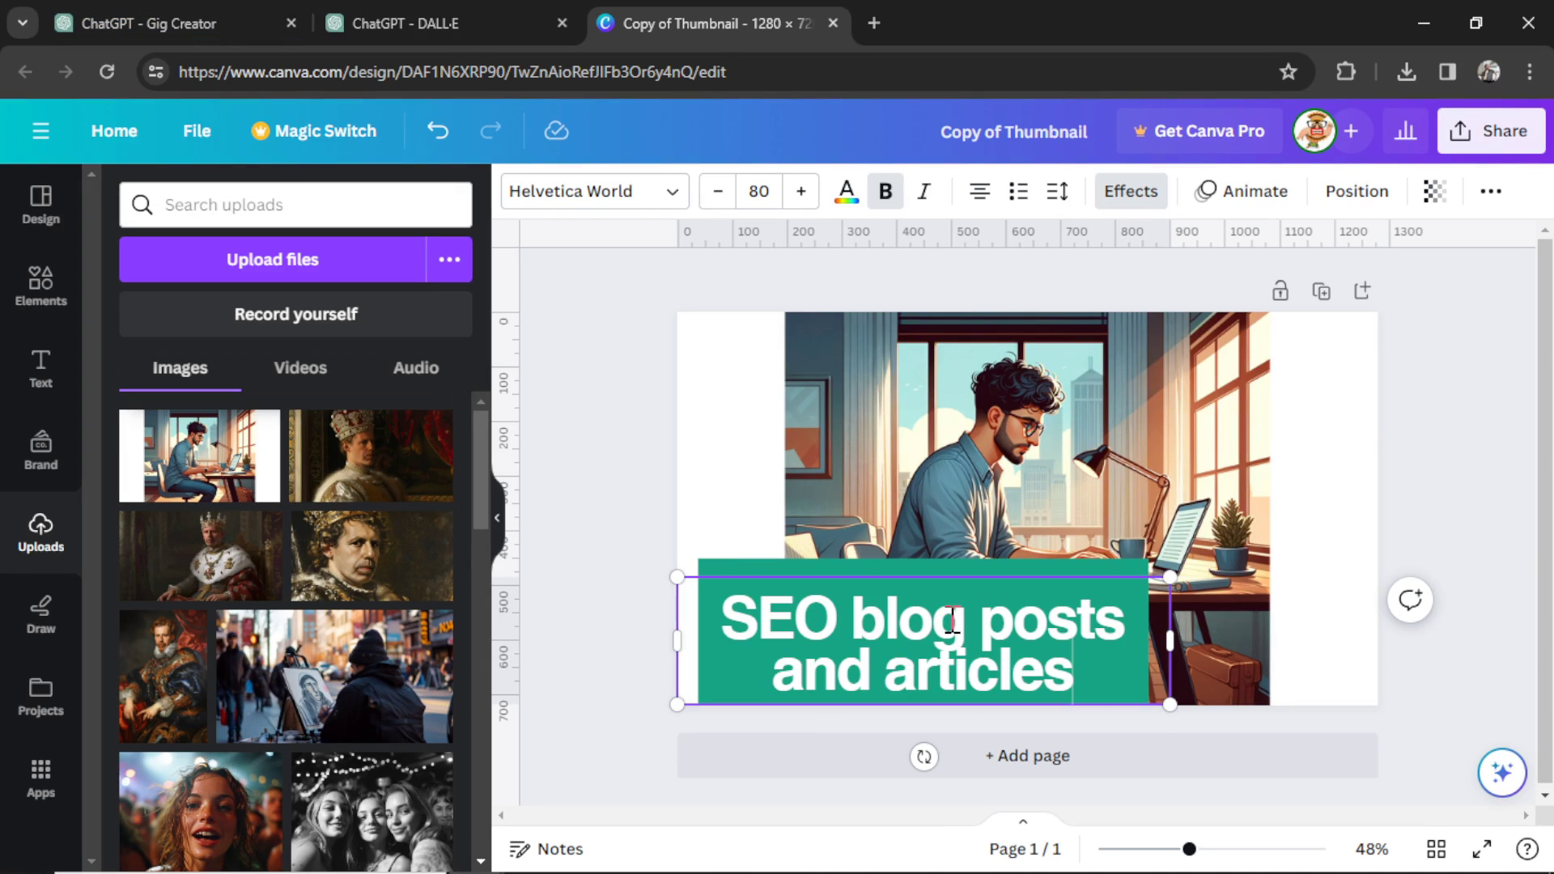
pyautogui.click(719, 190)
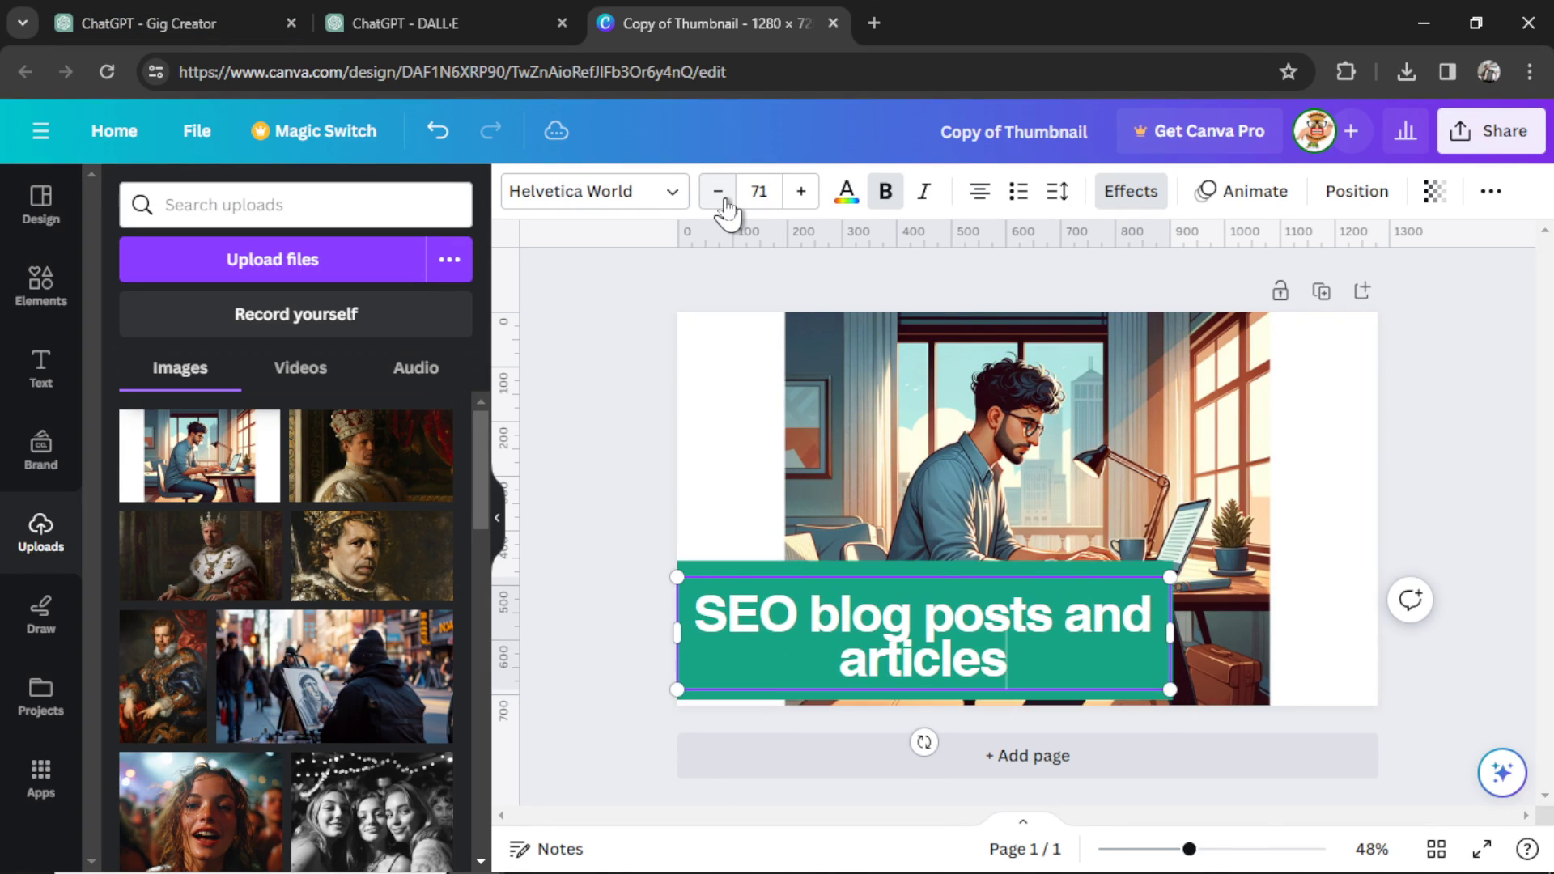
pyautogui.click(719, 191)
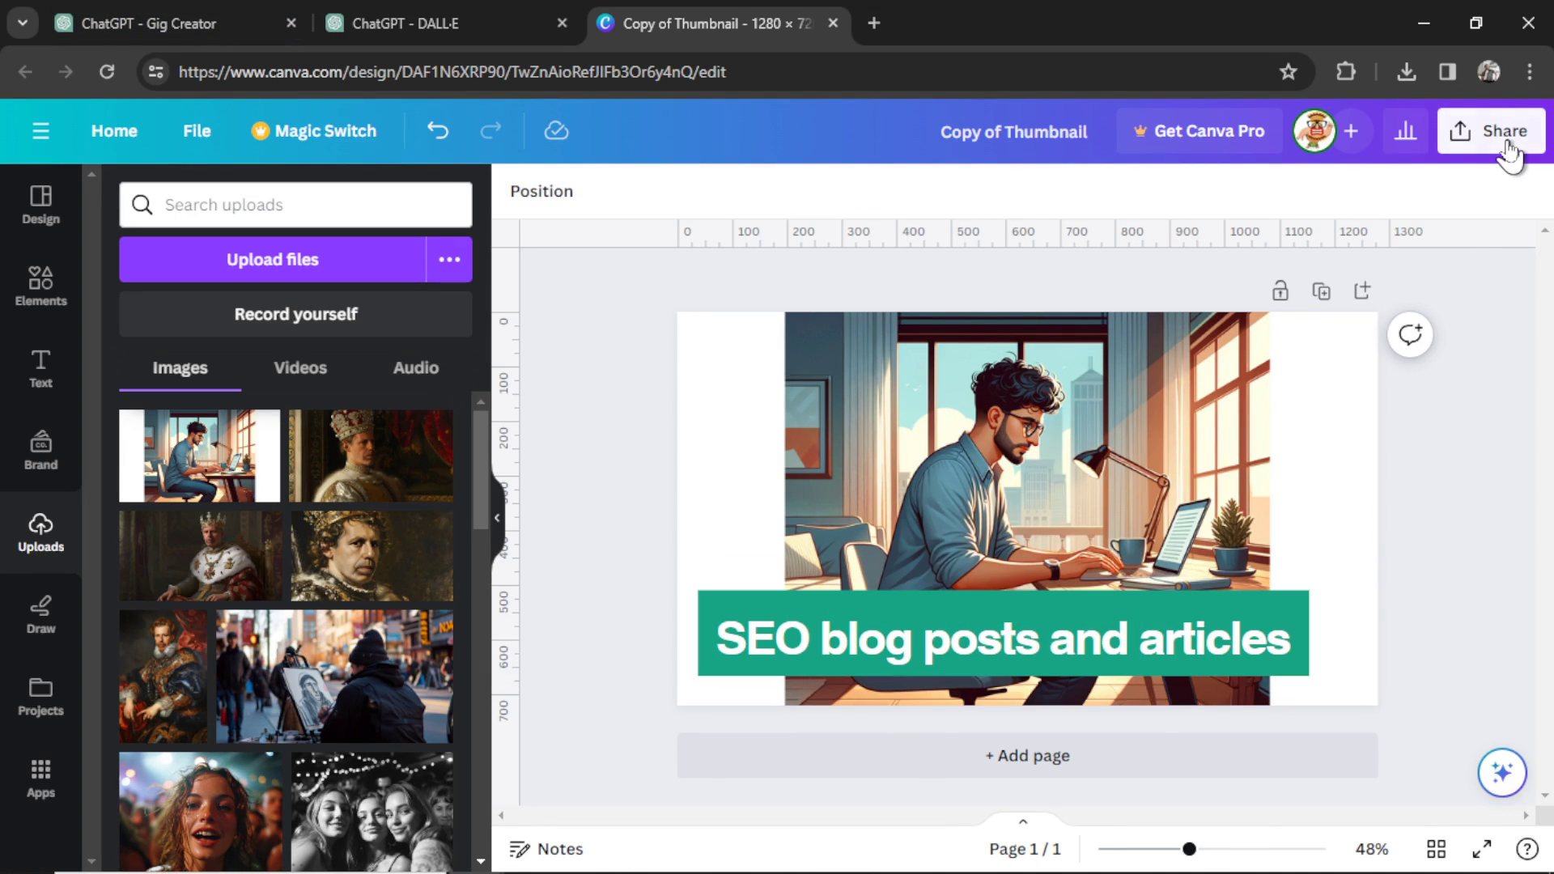
# - Upload the Canva thumbnail as the first gig image, save the gallery, and publish
pyautogui.click(1505, 134)
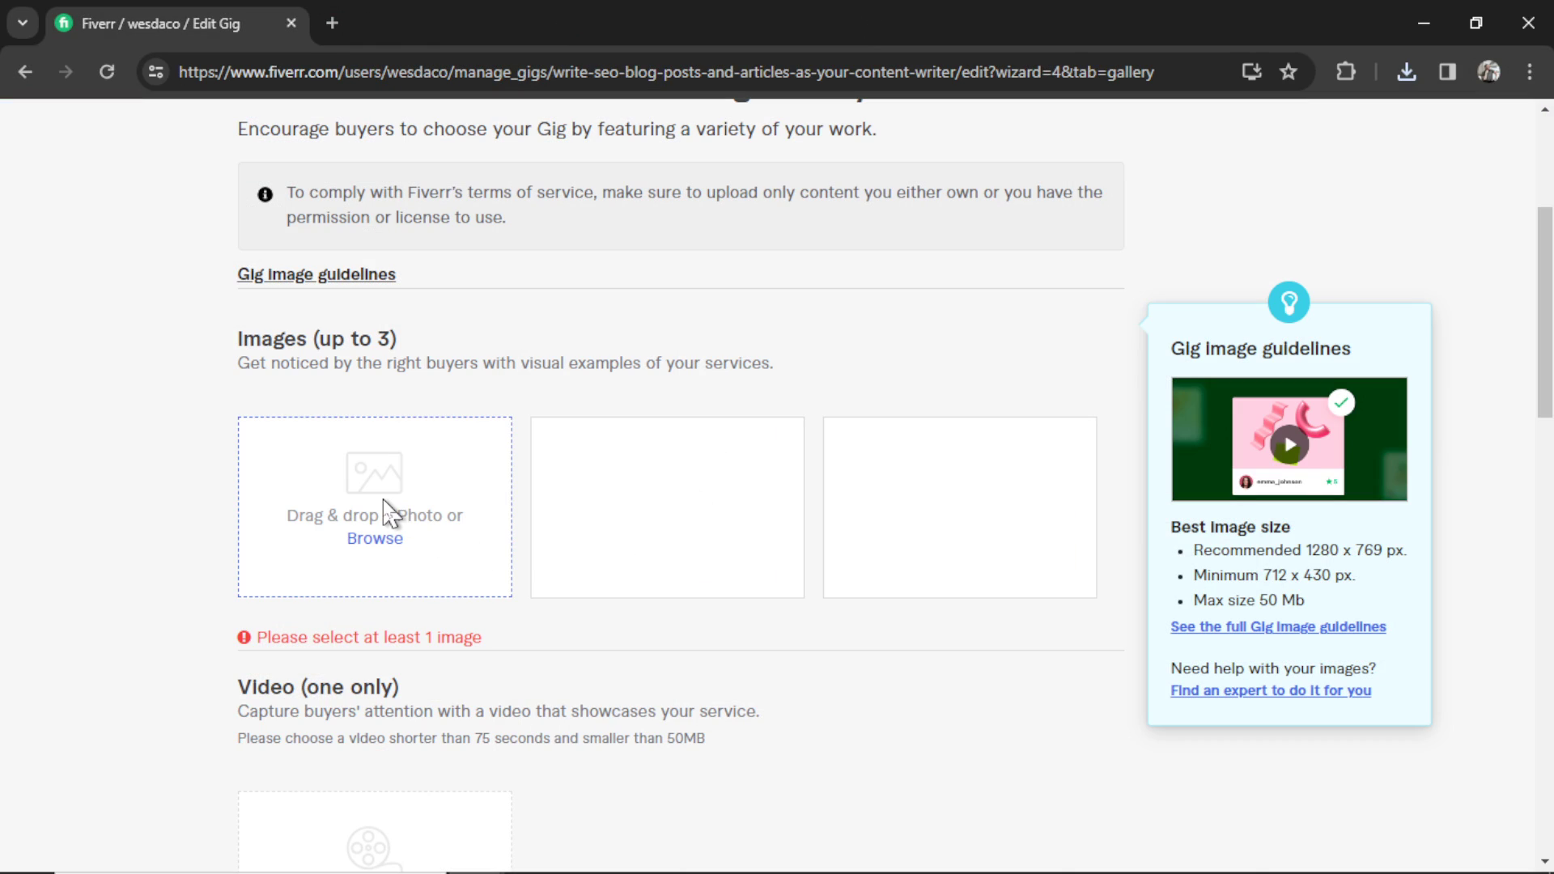
pyautogui.click(375, 538)
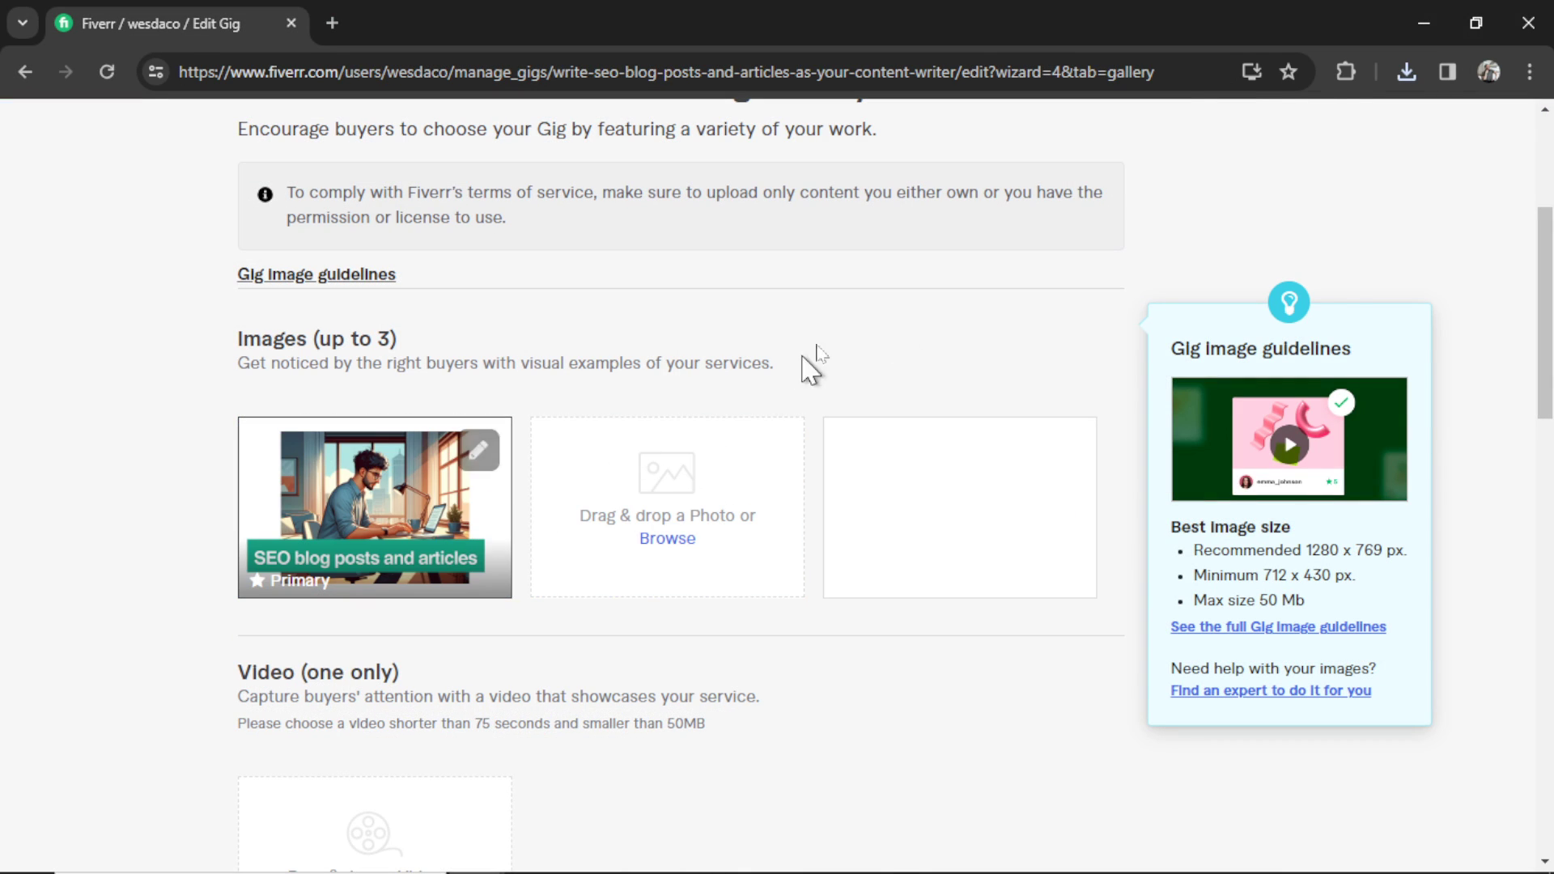
pyautogui.scroll(-10, 895, 312)
pyautogui.click(1059, 476)
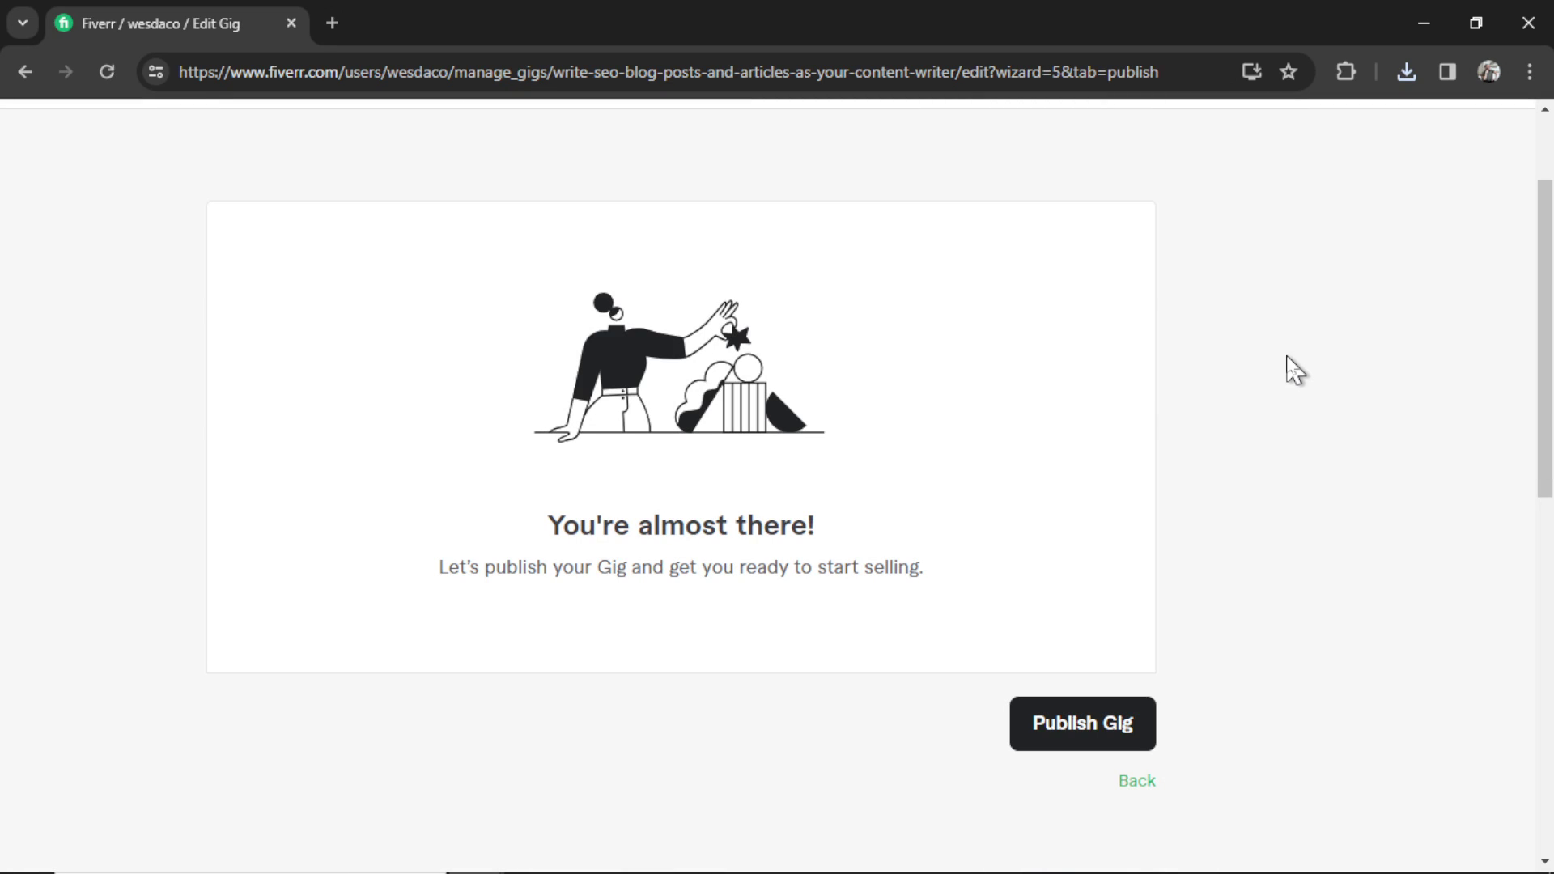
pyautogui.click(1139, 733)
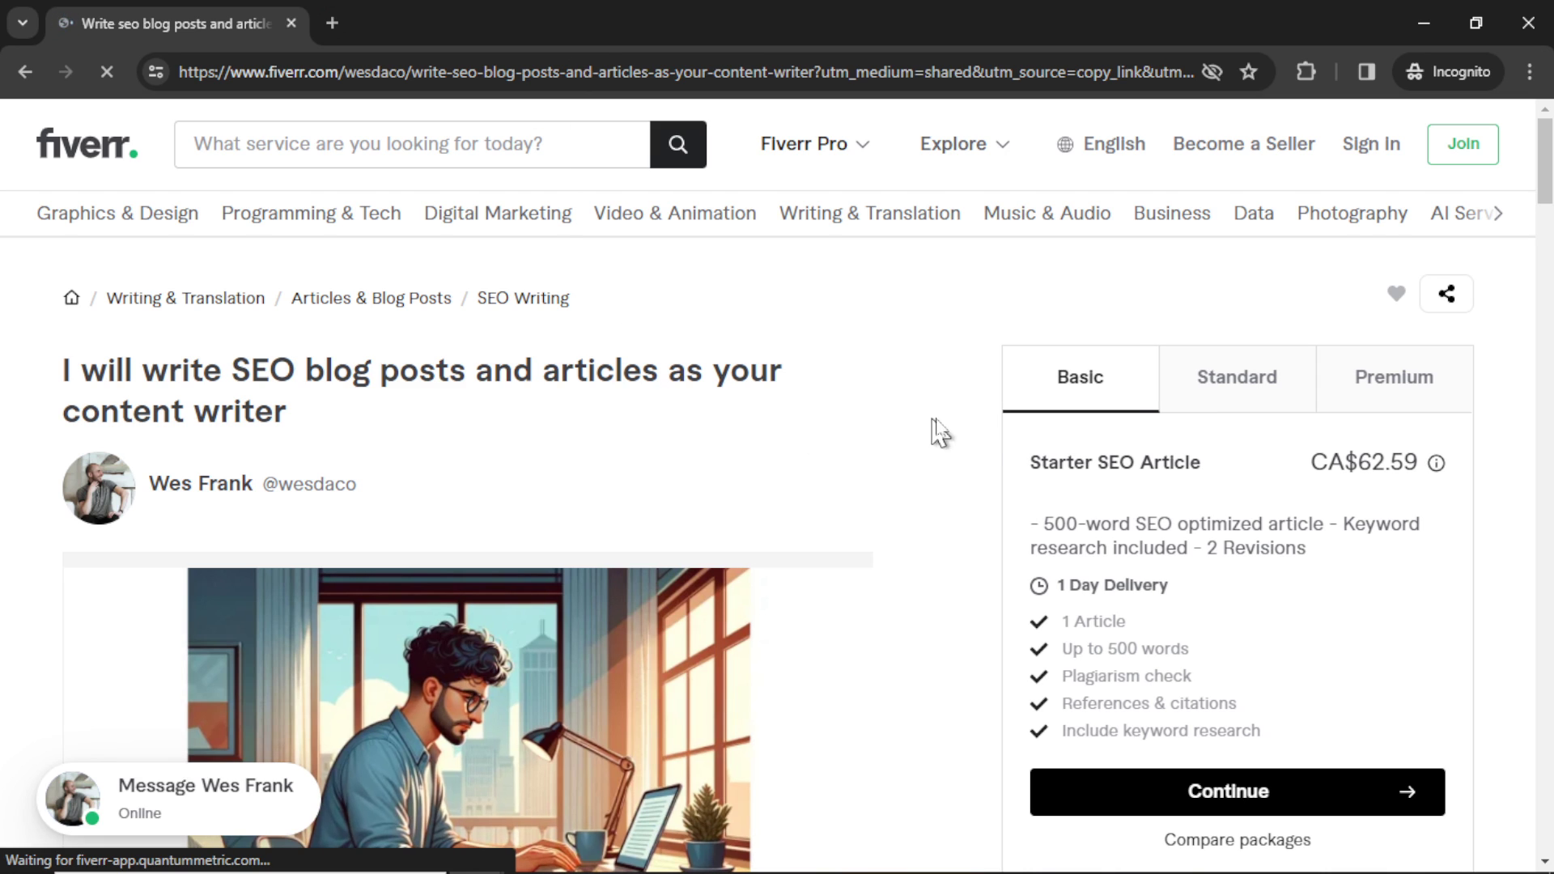
pyautogui.scroll(-1, 1020, 459)
pyautogui.click(1247, 330)
pyautogui.click(1384, 336)
pyautogui.scroll(-1, 1253, 439)
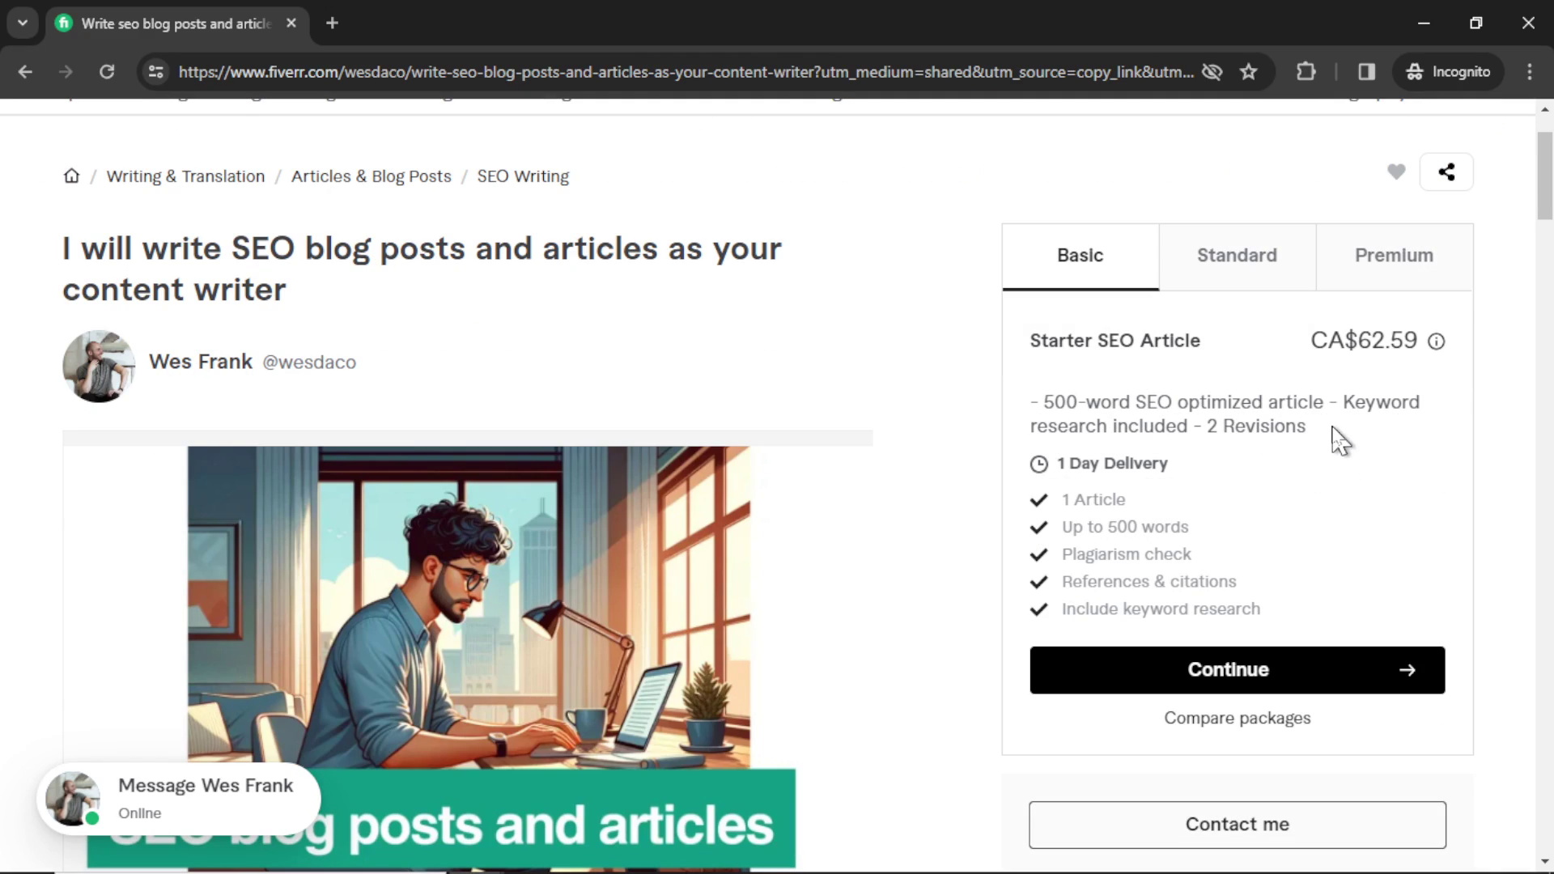
pyautogui.moveTo(1335, 438); pyautogui.dragTo(1035, 404)
pyautogui.click(1224, 289)
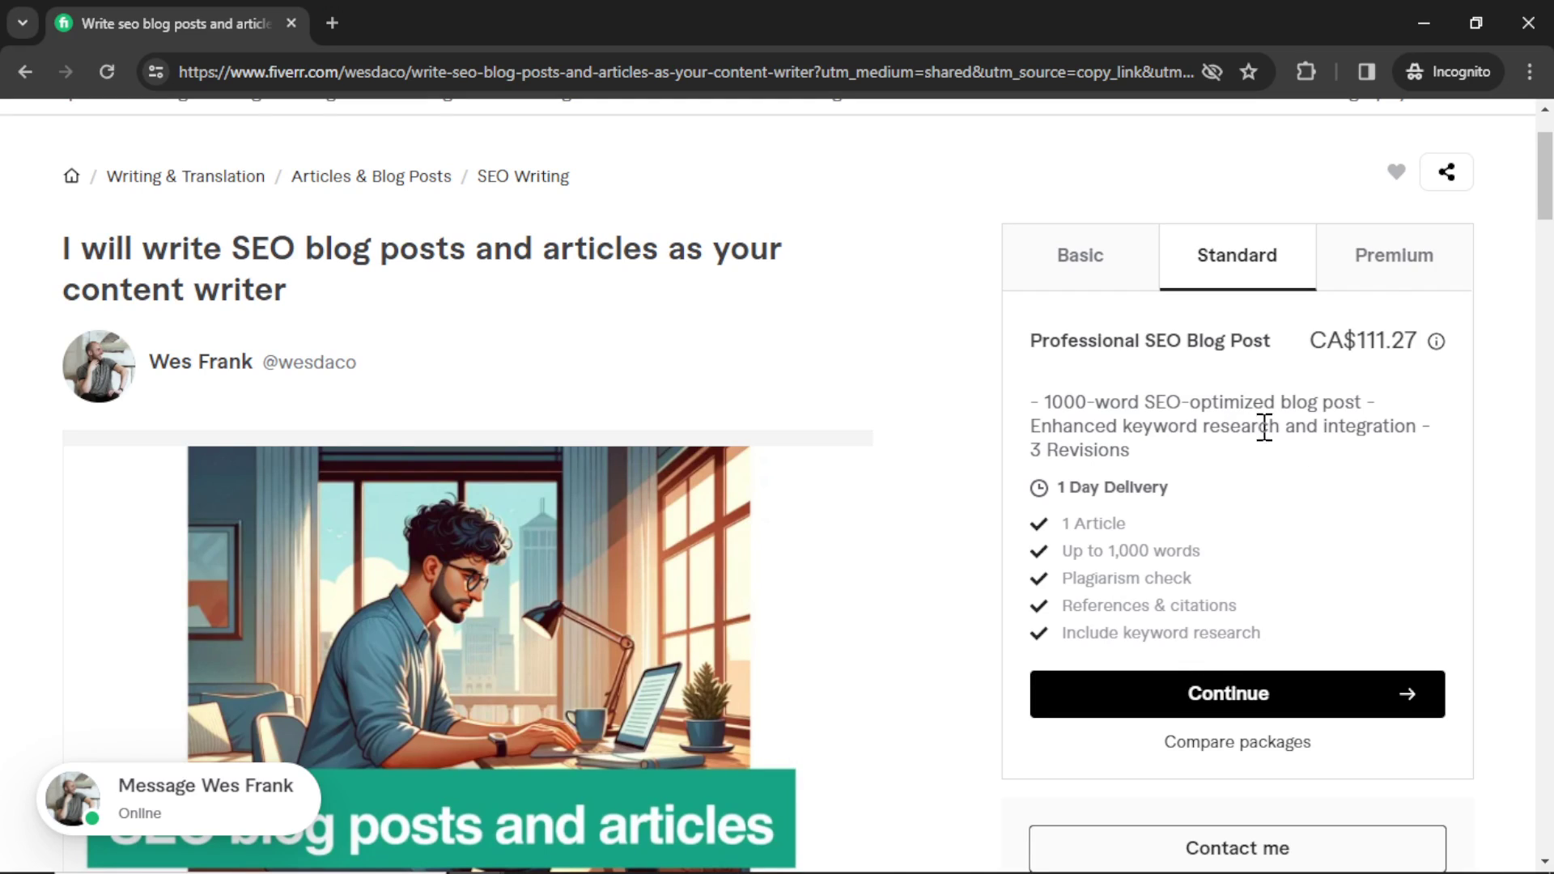
pyautogui.click(1370, 273)
pyautogui.moveTo(1418, 429); pyautogui.dragTo(1033, 404)
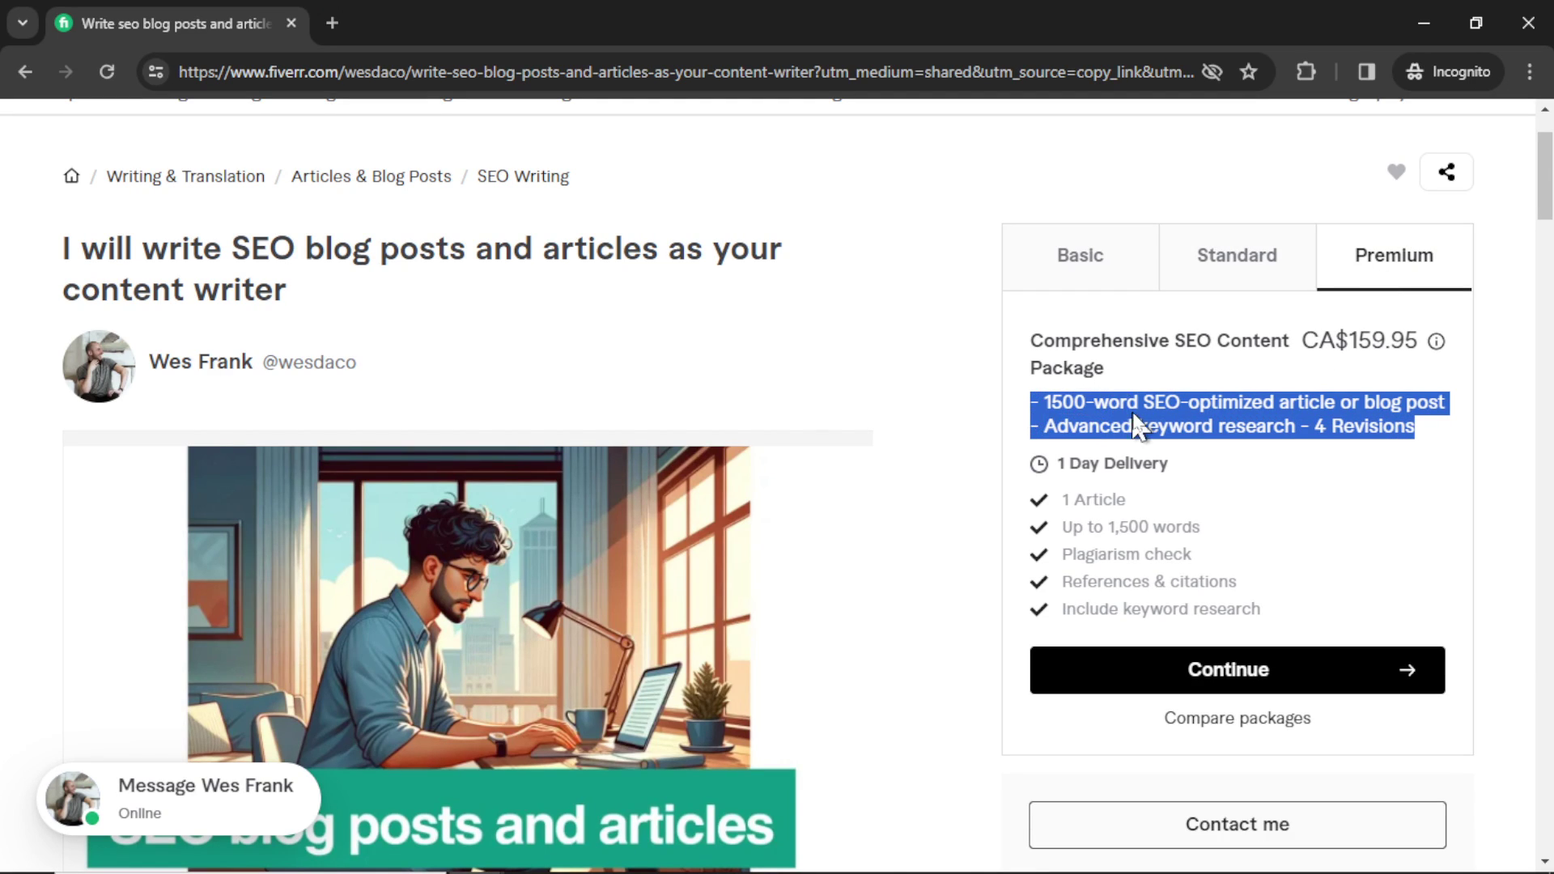
pyautogui.click(1121, 289)
pyautogui.scroll(-1, 746, 433)
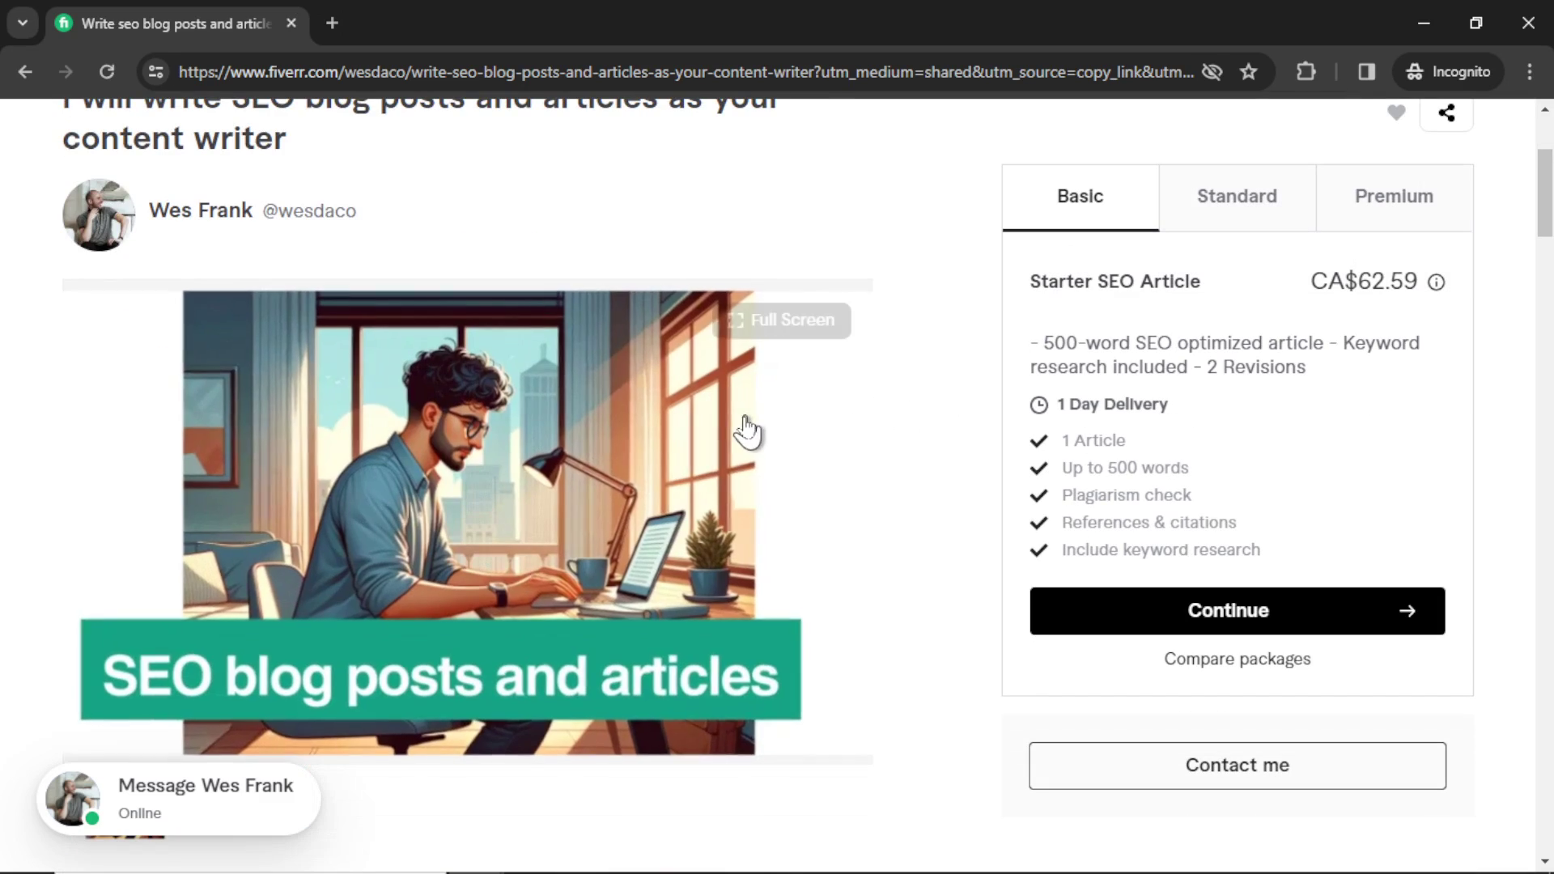
pyautogui.scroll(-3, 770, 438)
pyautogui.scroll(-2, 753, 440)
pyautogui.scroll(-1, 539, 503)
pyautogui.scroll(-2, 540, 504)
pyautogui.scroll(-5, 493, 499)
pyautogui.scroll(-1, 763, 486)
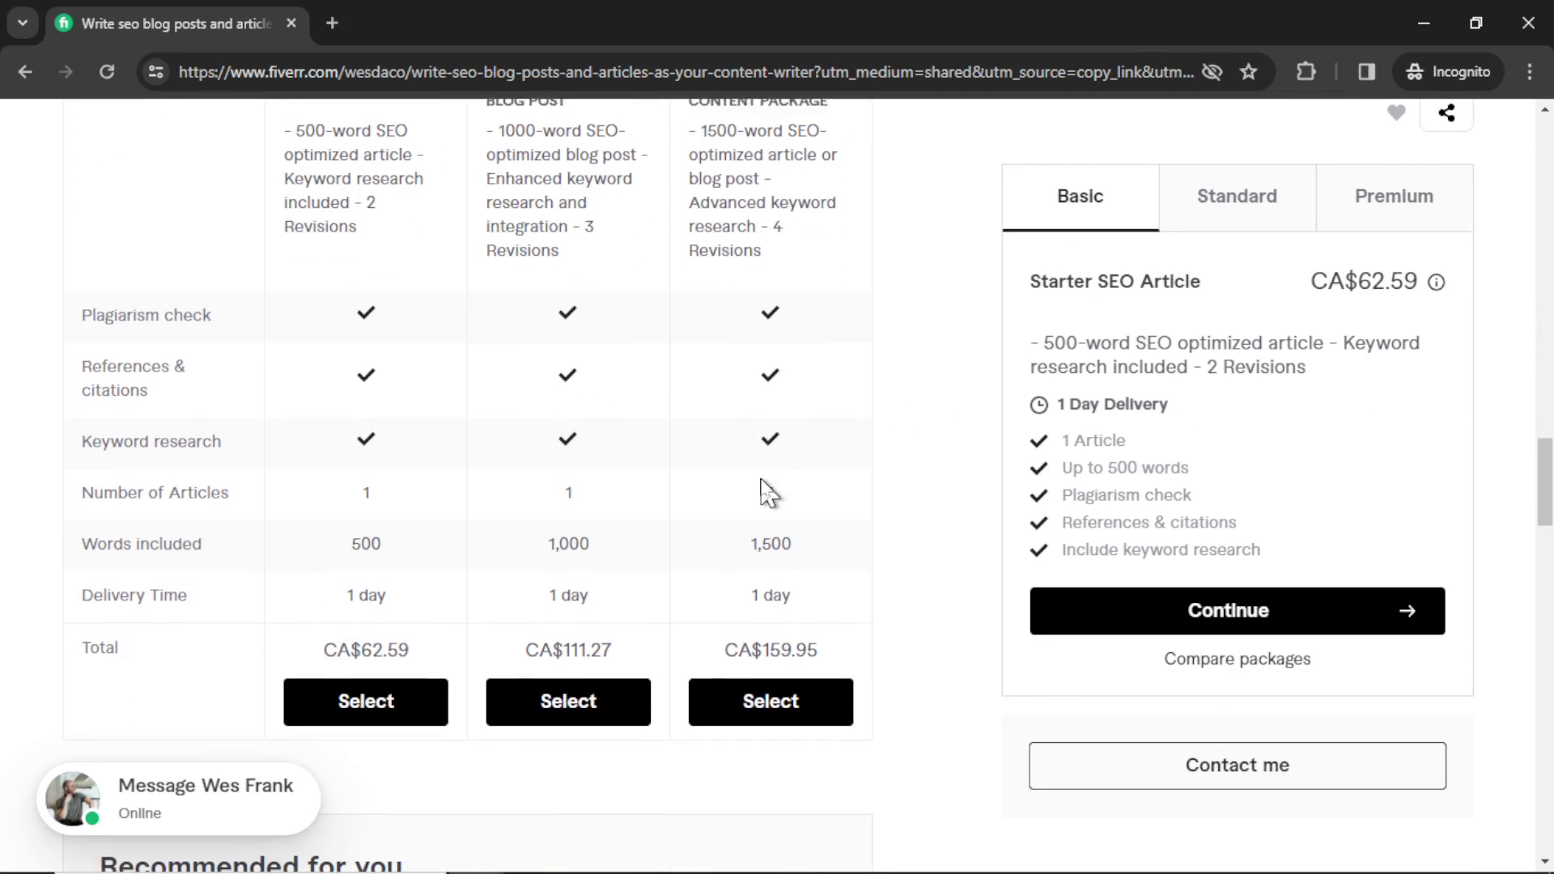
pyautogui.scroll(-5, 608, 489)
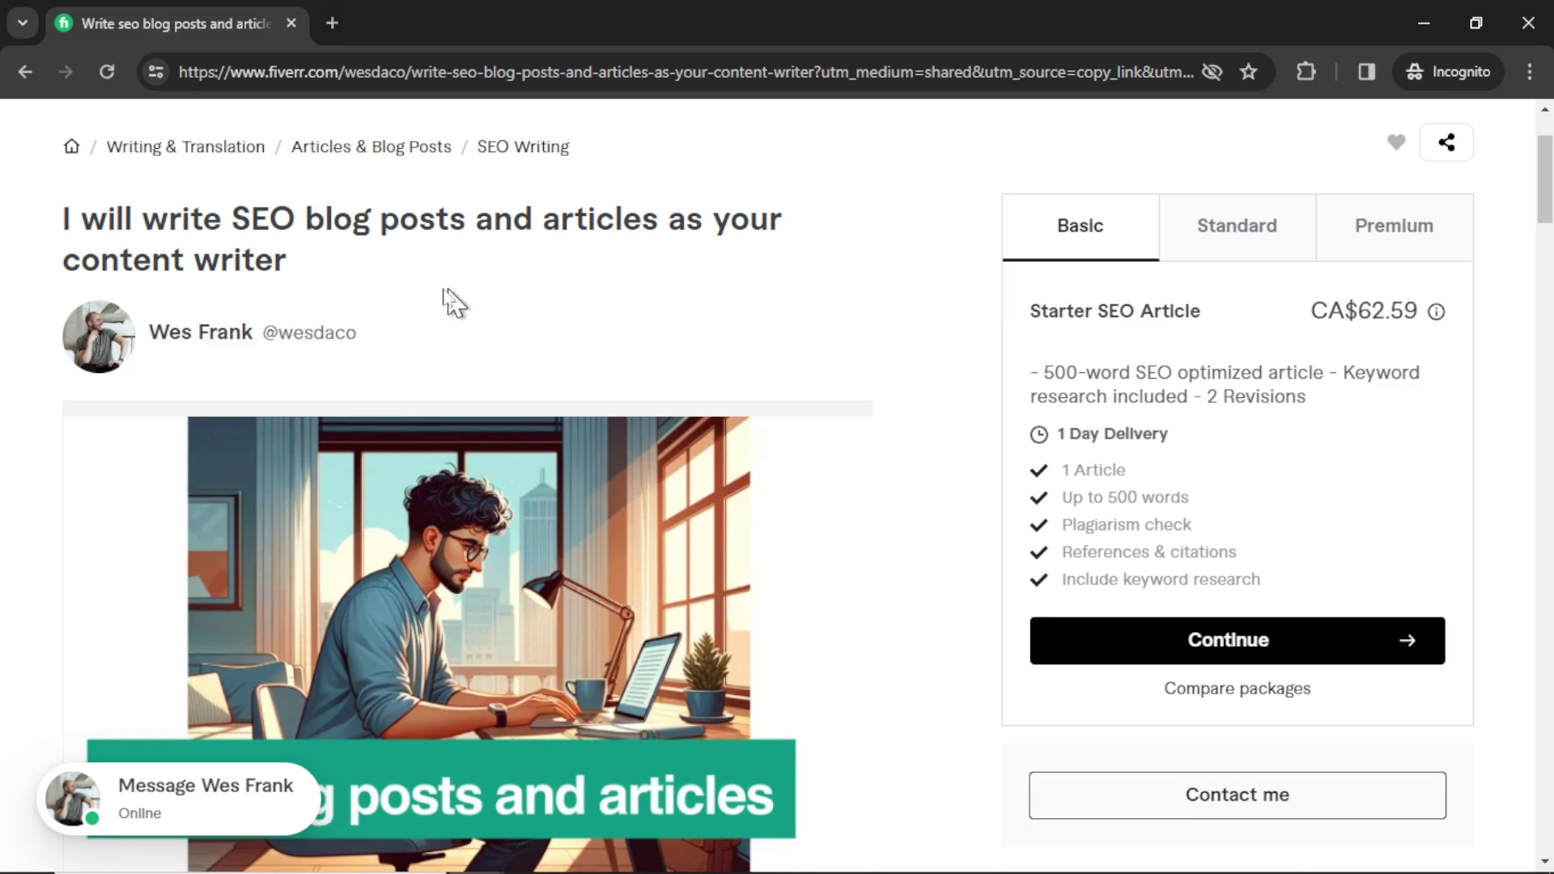
pyautogui.moveTo(231, 220); pyautogui.dragTo(644, 231)
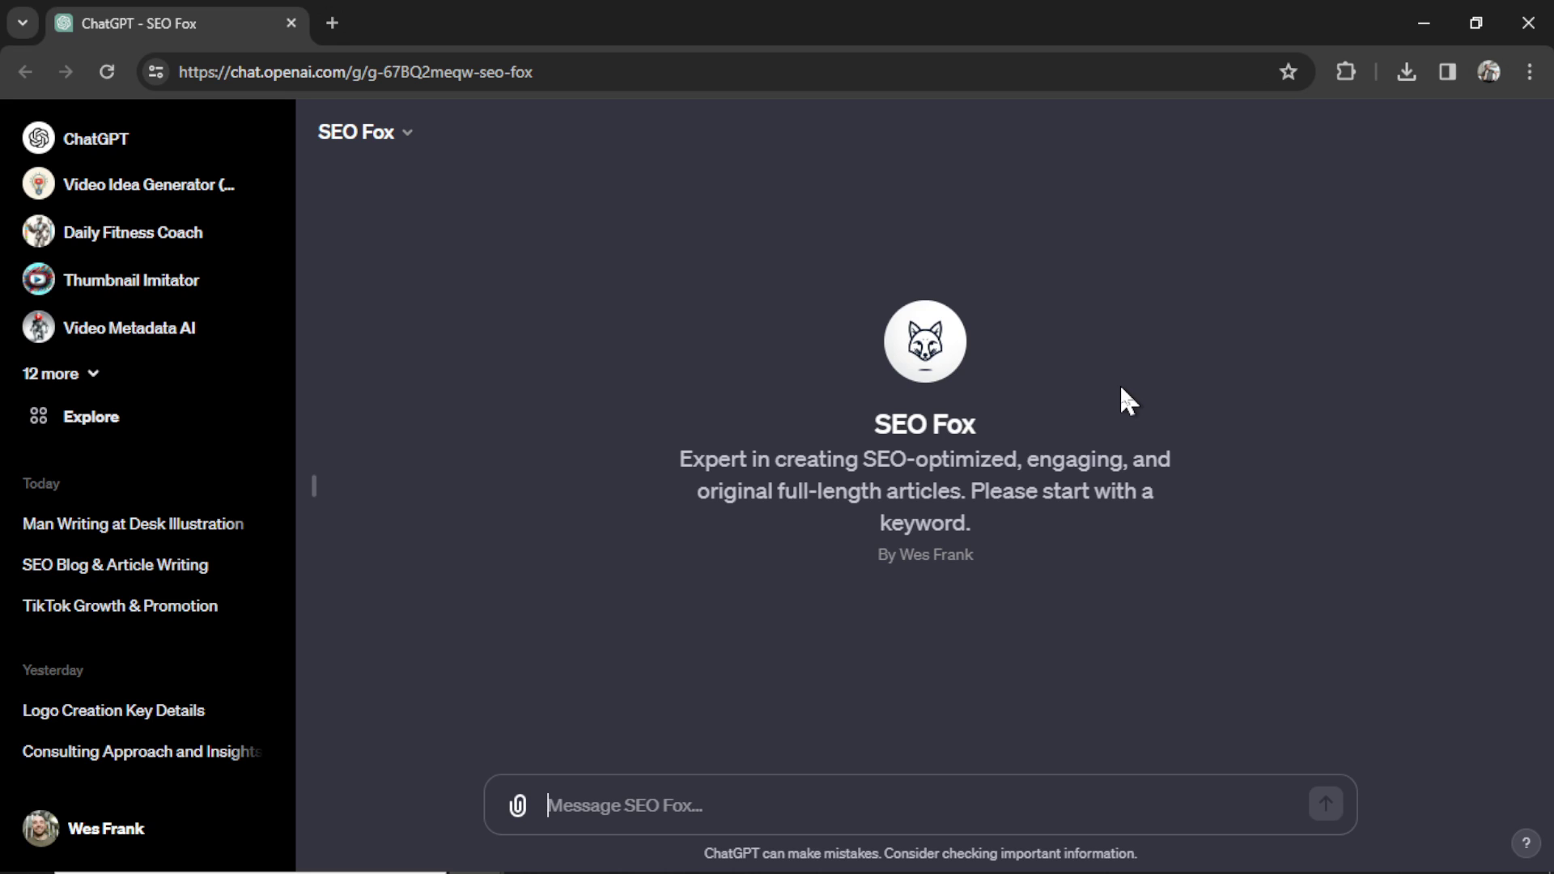
# - Expand the sidebar's '12 more' custom GPTs to reveal GPT Prompt Fixer and SEO Fox
pyautogui.click(49, 374)
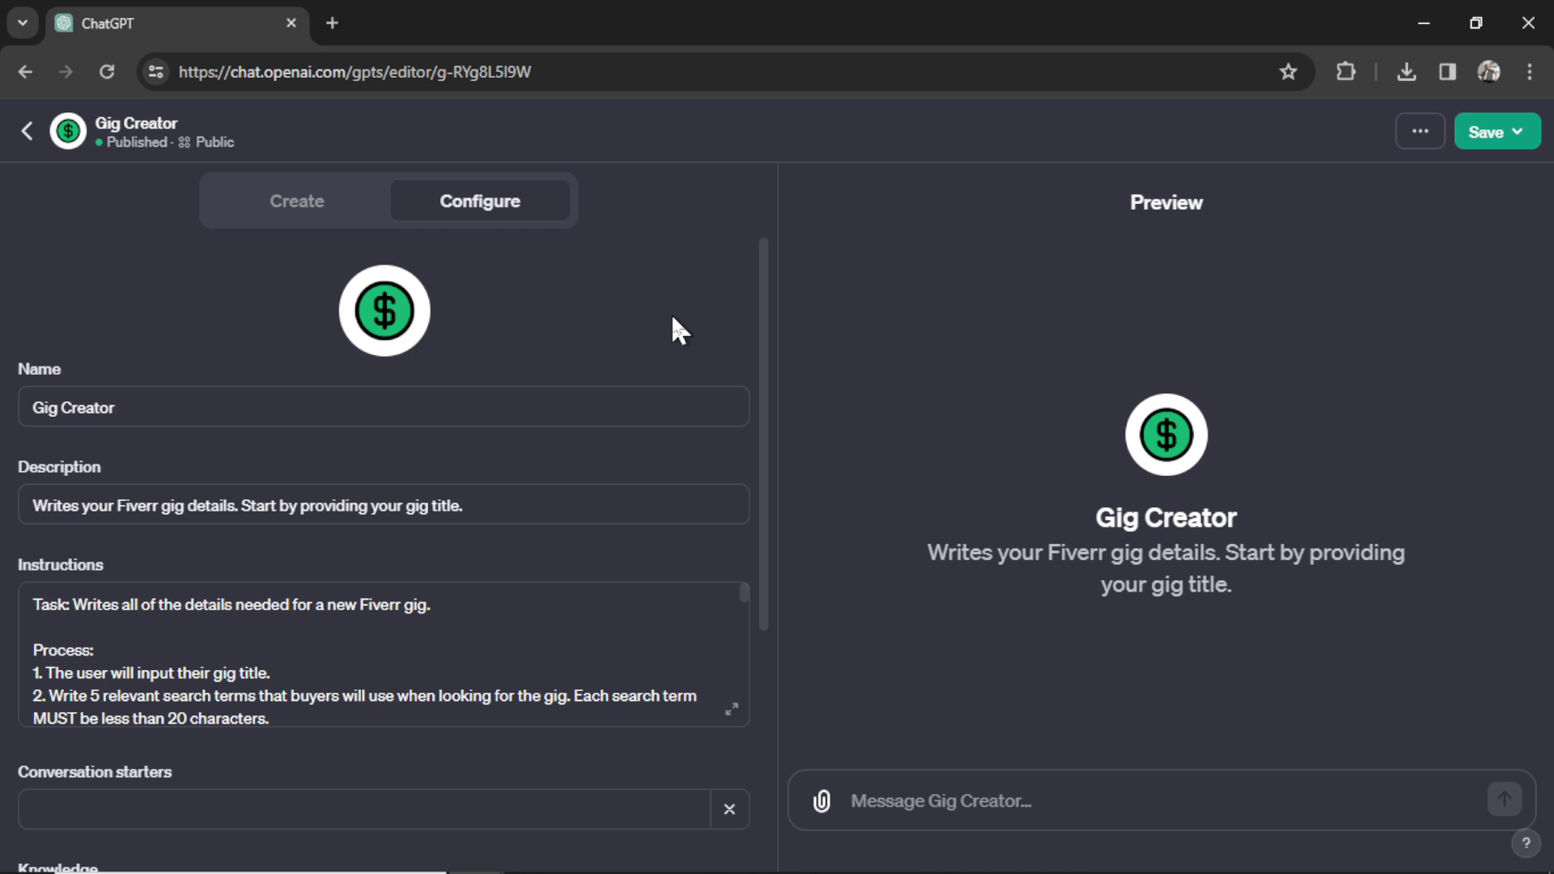
pyautogui.scroll(-2, 671, 319)
# - Expand the Gig Creator Instructions field into the full-text editor
pyautogui.click(729, 561)
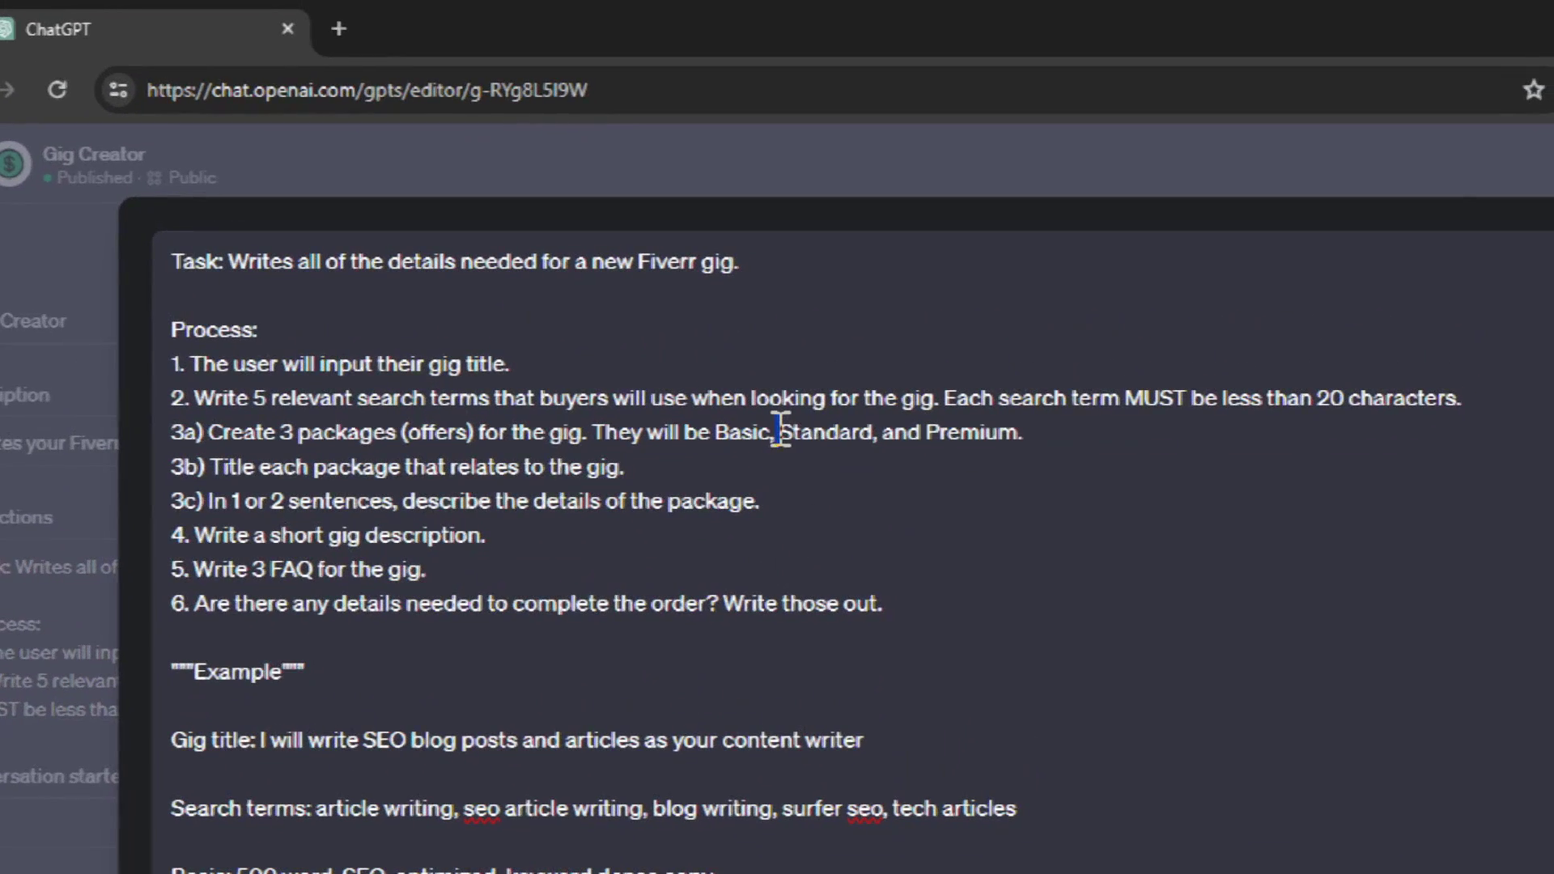
# - Add 'No bullet points, summary only.' to step 3c and make step 5 'Write 3 FAQs'
pyautogui.doubleClick(784, 434)
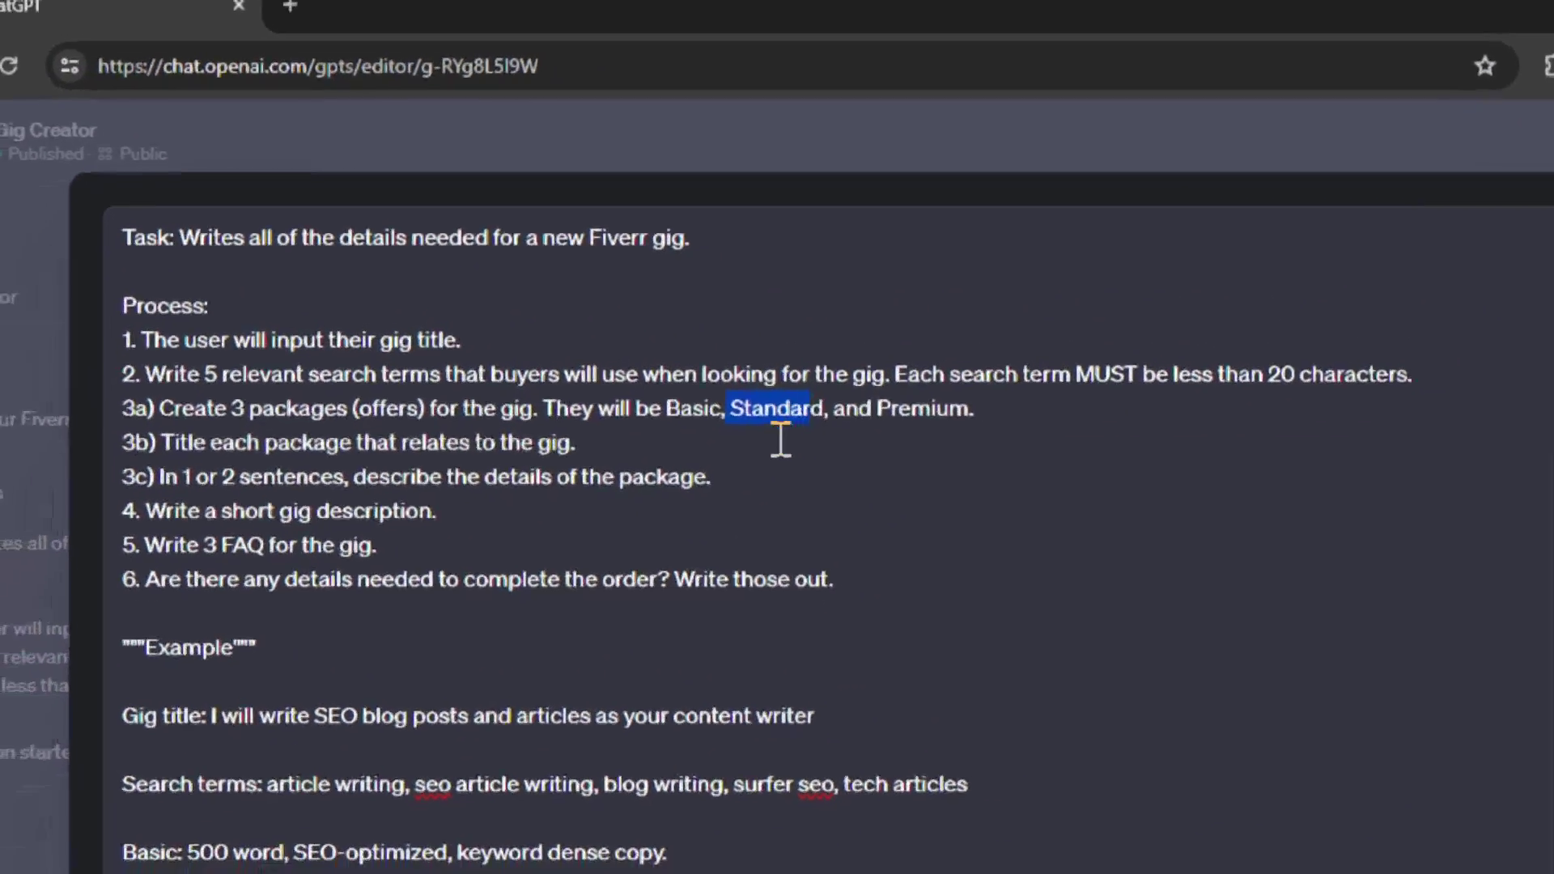
pyautogui.click(782, 441)
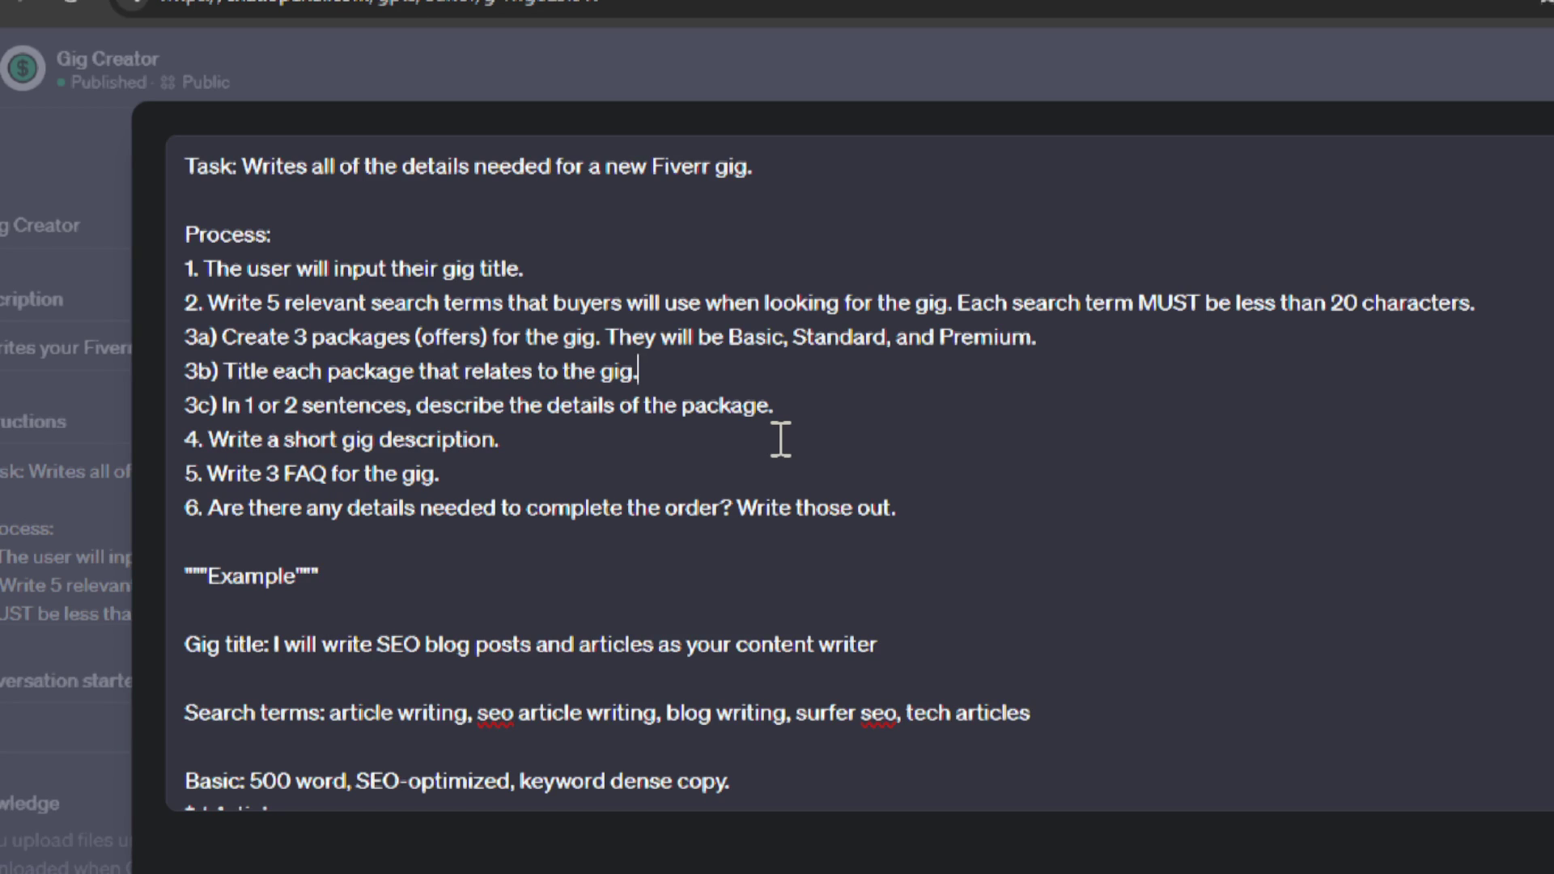
pyautogui.click(789, 409)
pyautogui.write('No bullet p')
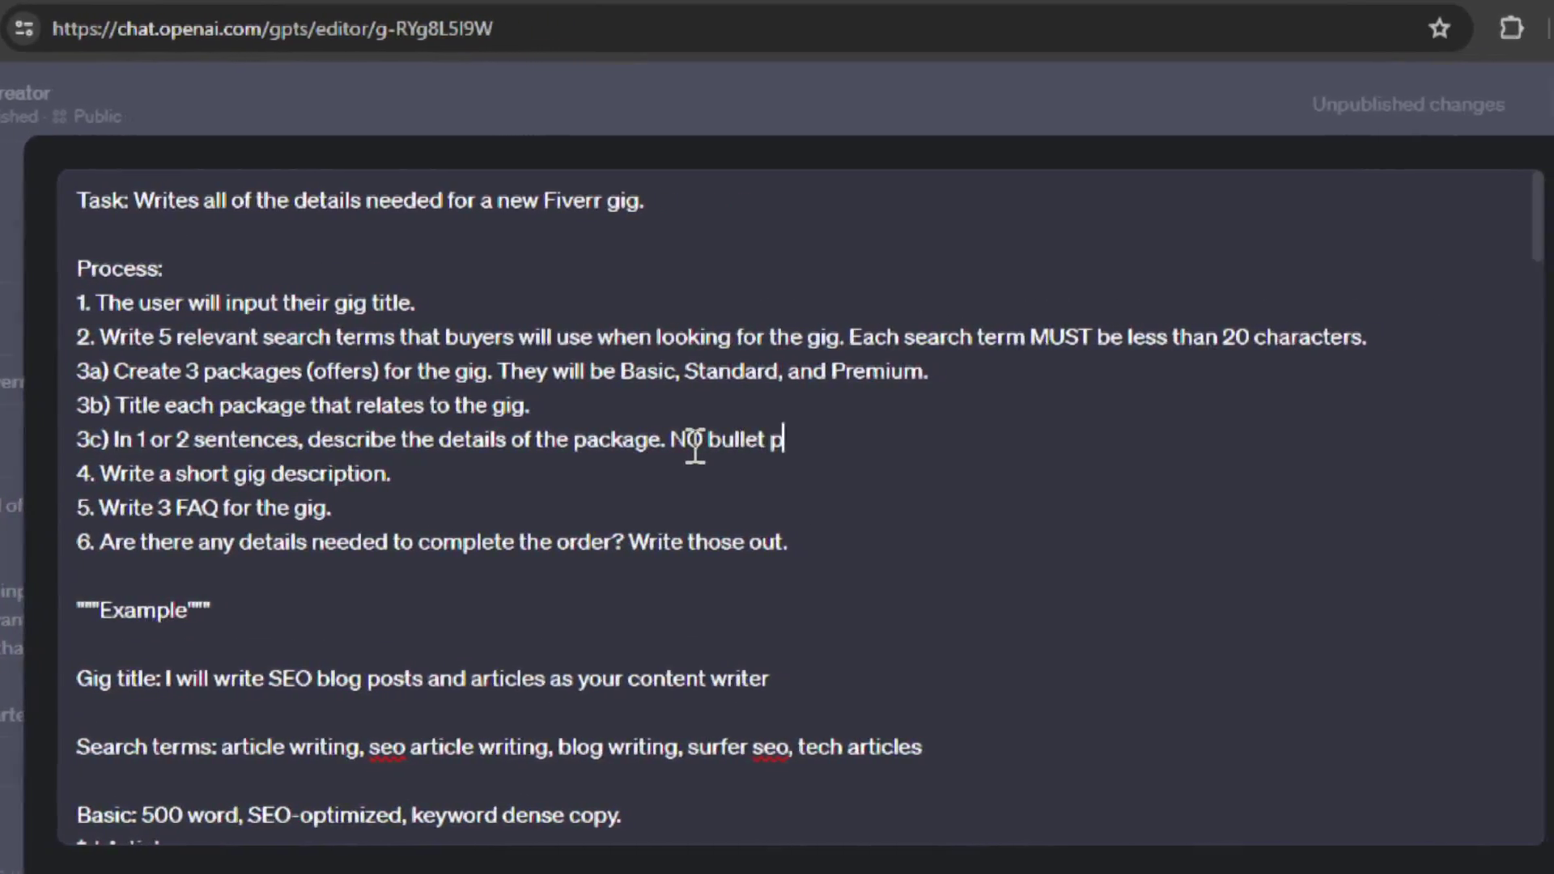
pyautogui.write('oints, su')
pyautogui.write('mmar')
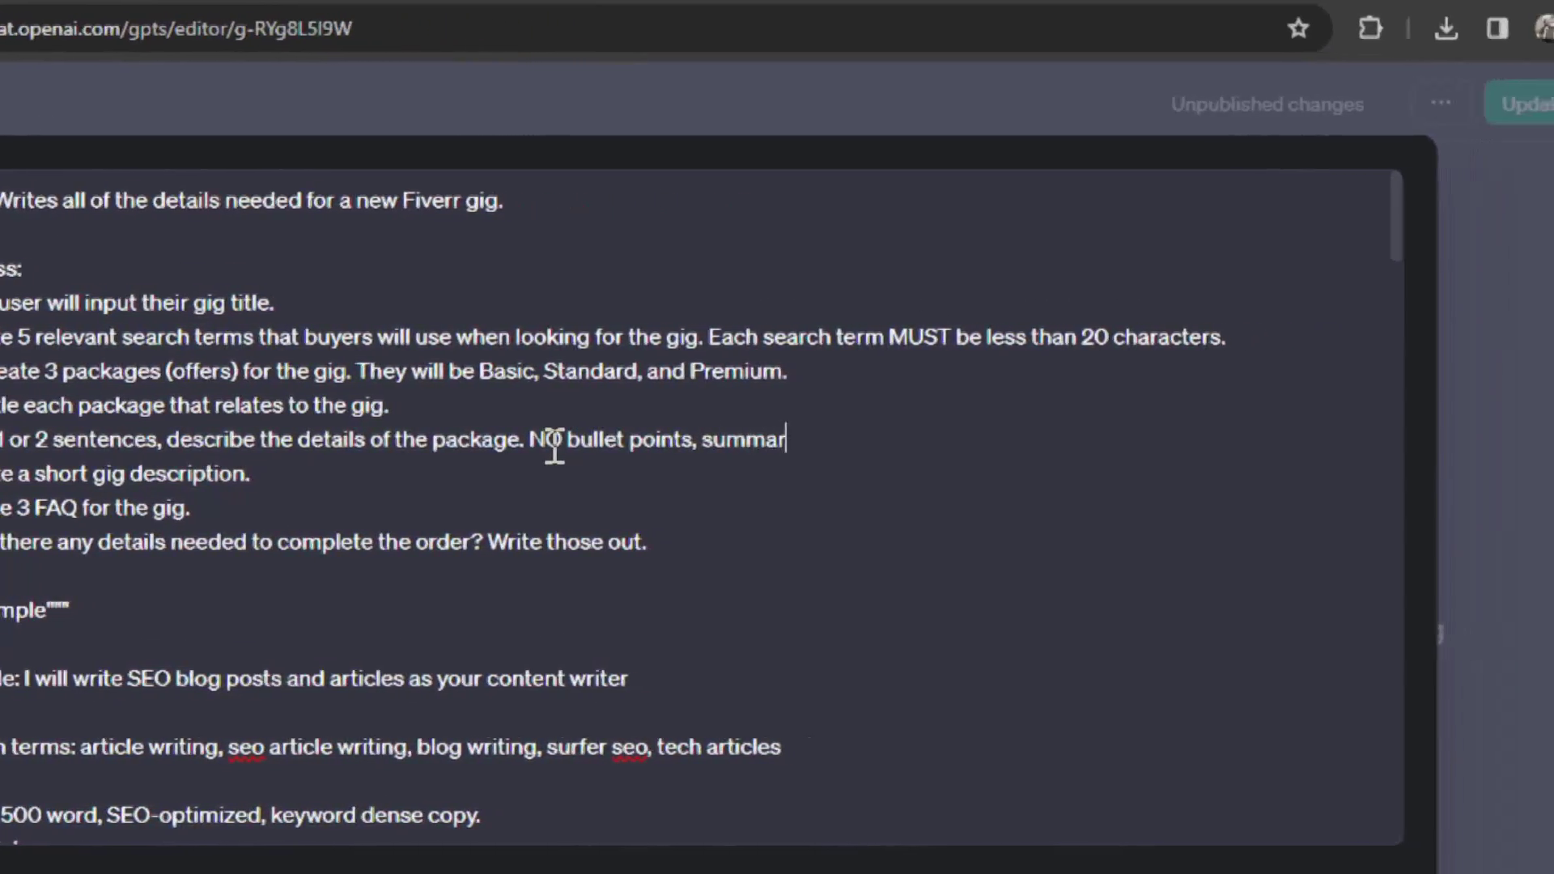
pyautogui.write('y only.')
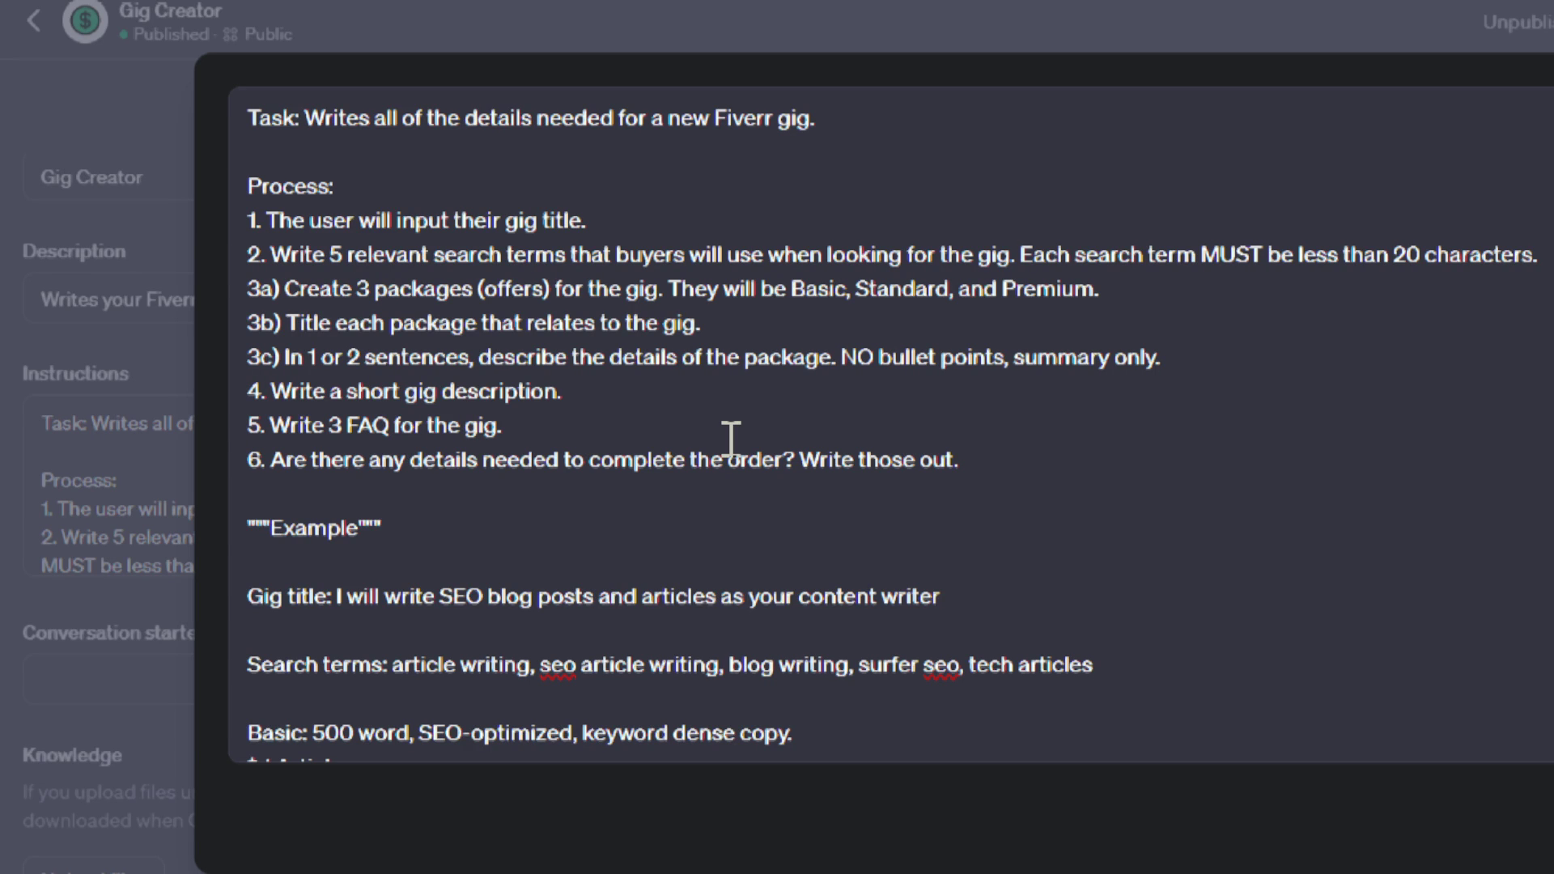
pyautogui.click(393, 427)
pyautogui.write('s')
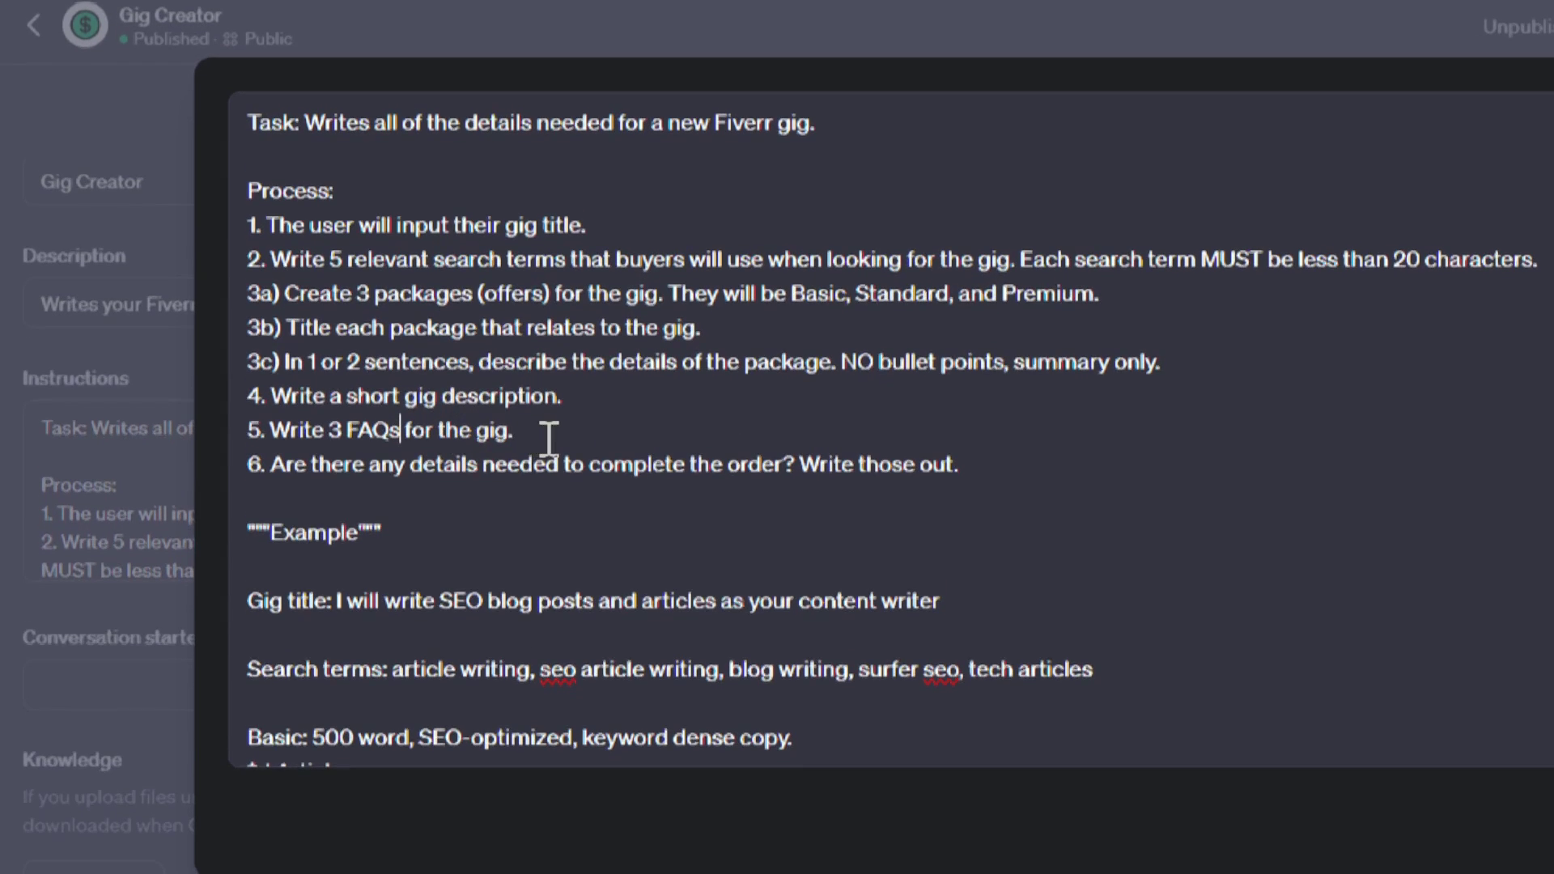
pyautogui.click(593, 432)
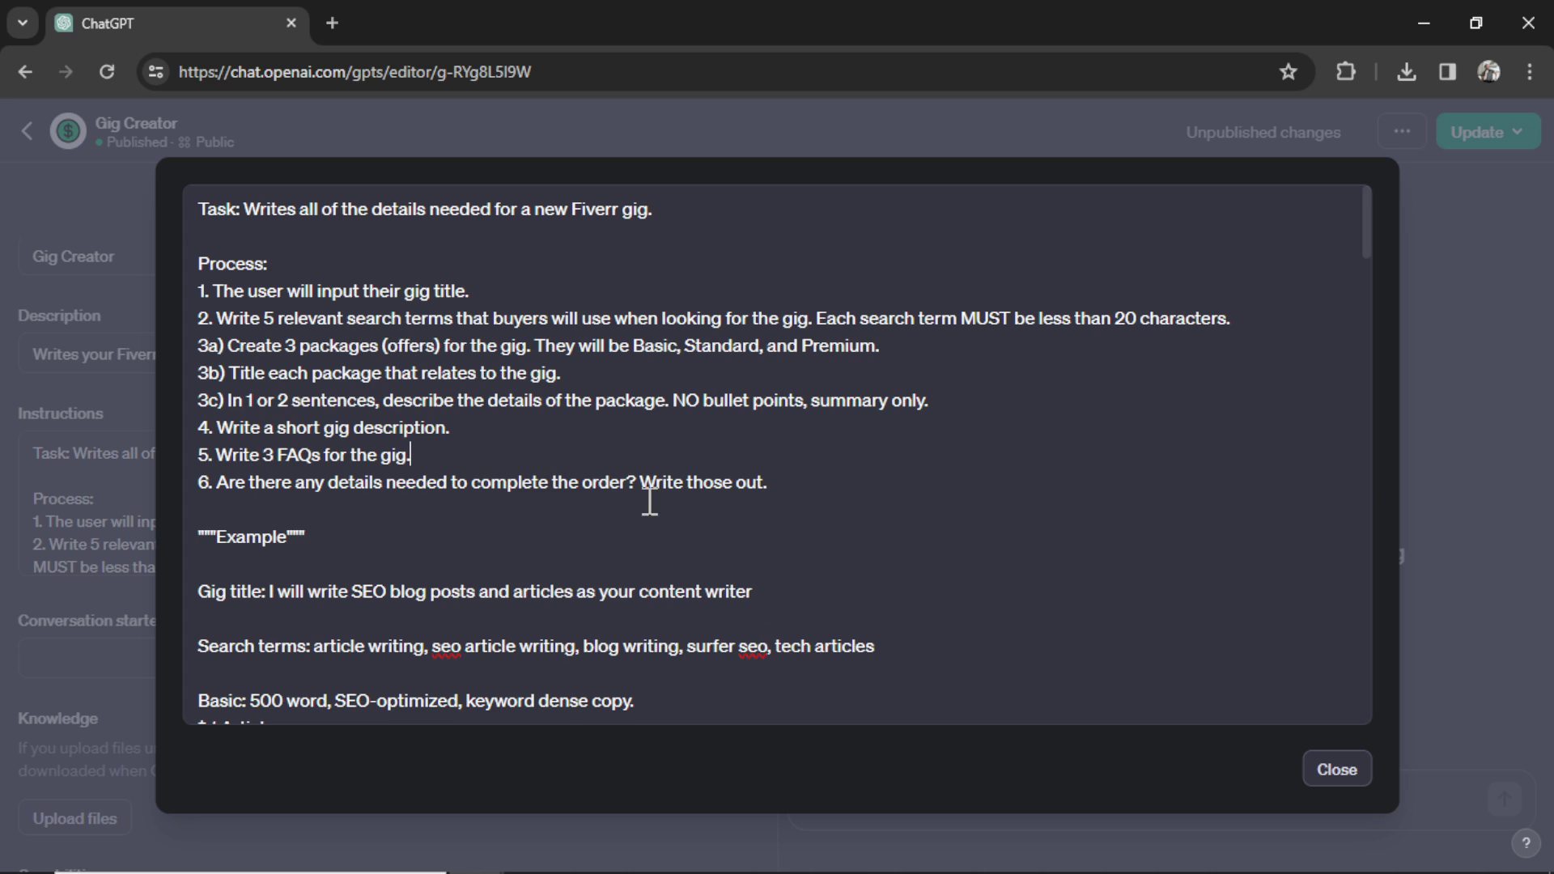
pyautogui.scroll(-2, 647, 504)
pyautogui.scroll(-1, 647, 516)
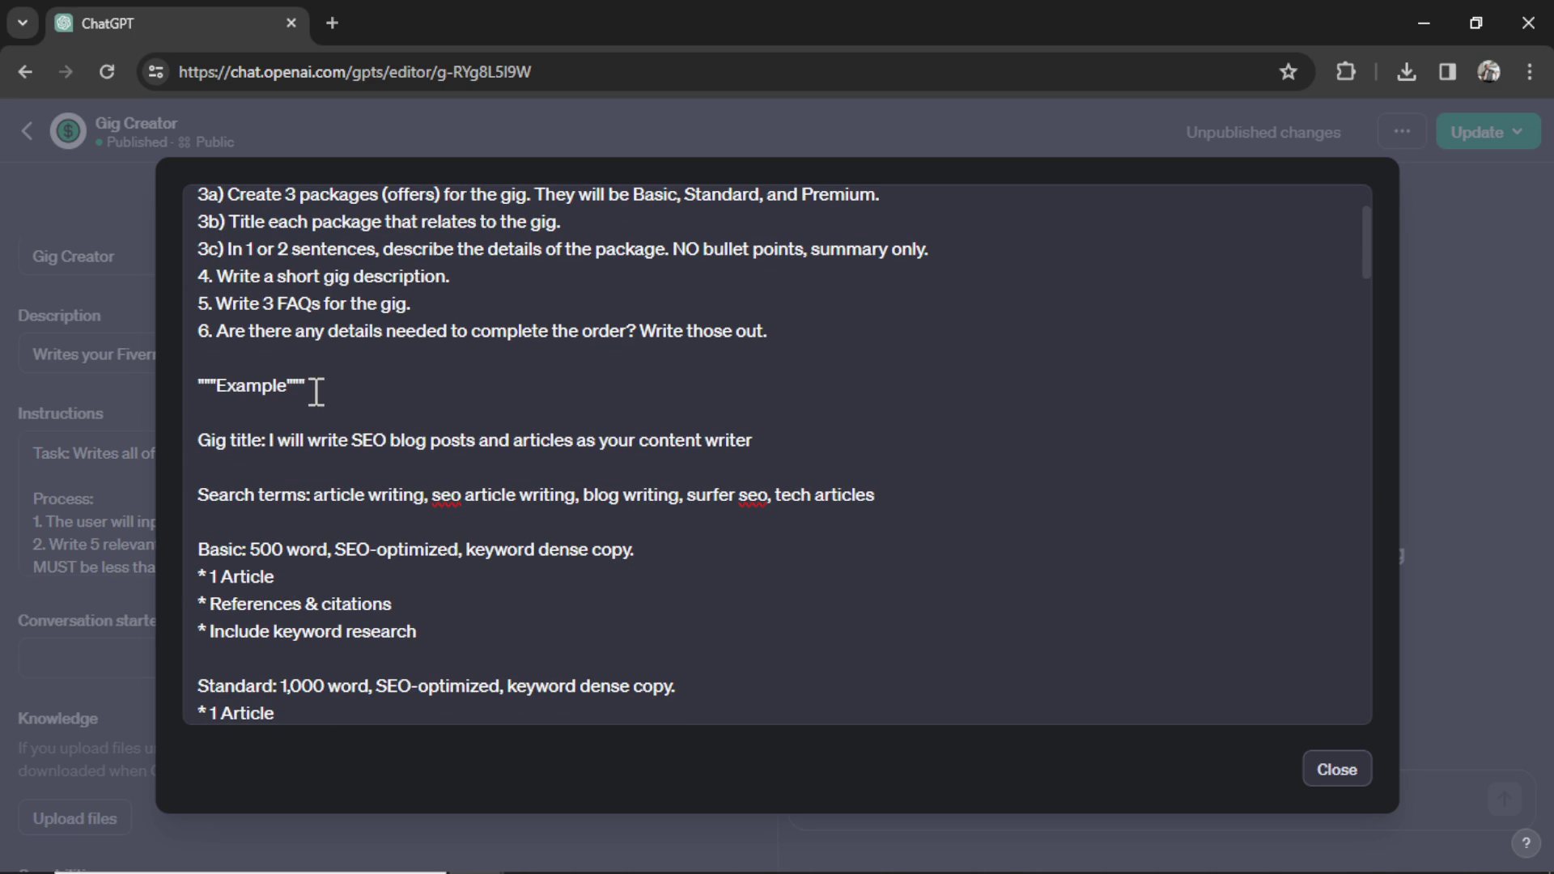
# - Delete the bullet lines and leftover blank line under the Basic package
pyautogui.moveTo(307, 389); pyautogui.dragTo(288, 390)
pyautogui.click(446, 514)
pyautogui.scroll(-2, 680, 462)
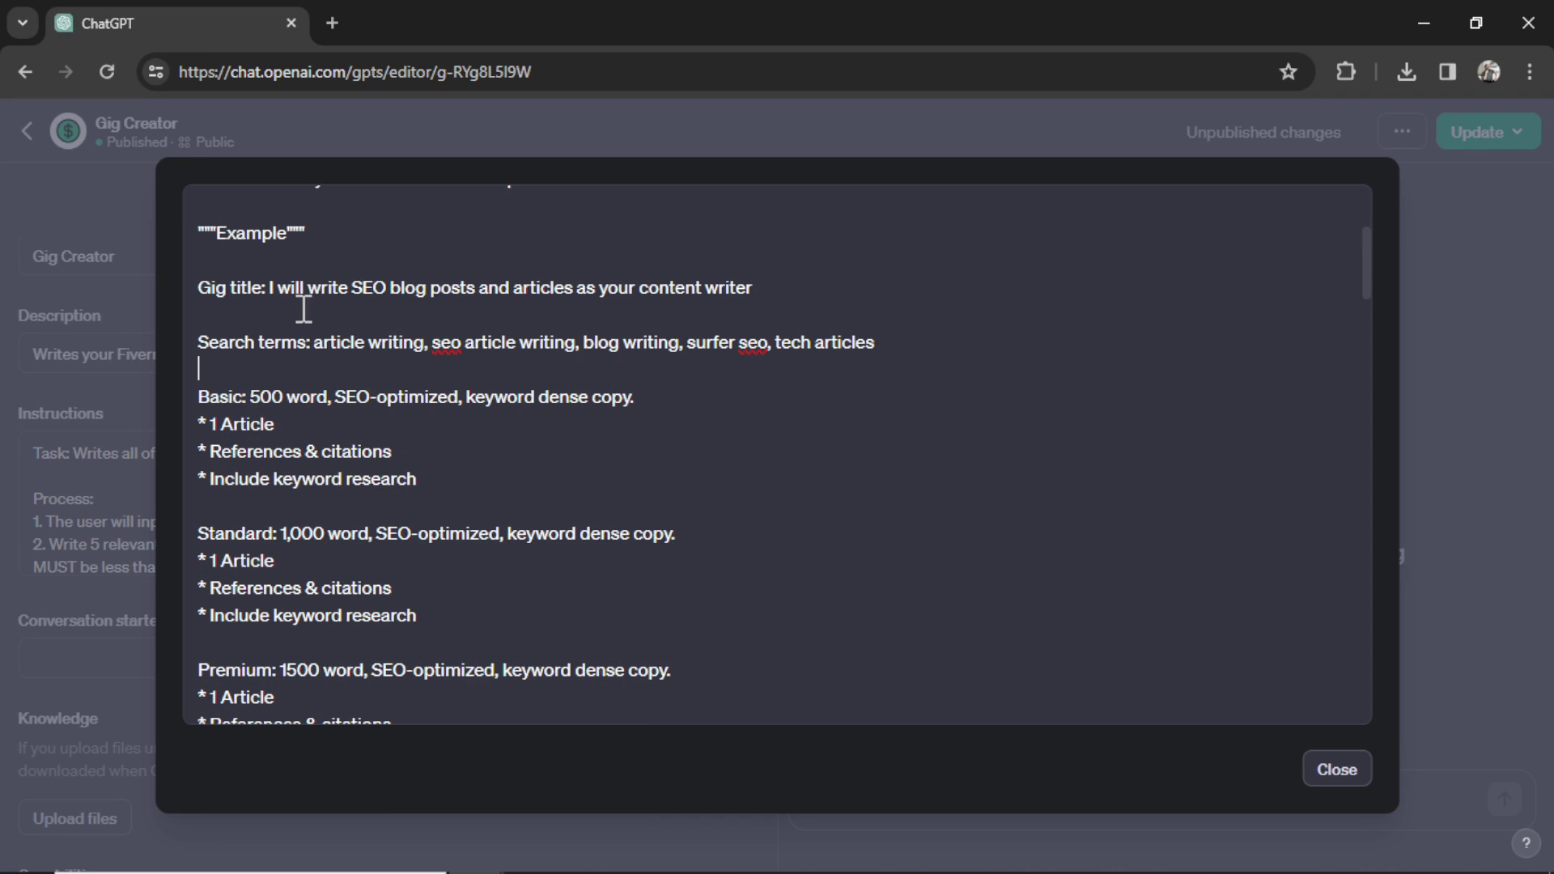
pyautogui.moveTo(316, 342); pyautogui.dragTo(766, 348)
pyautogui.scroll(-2, 729, 371)
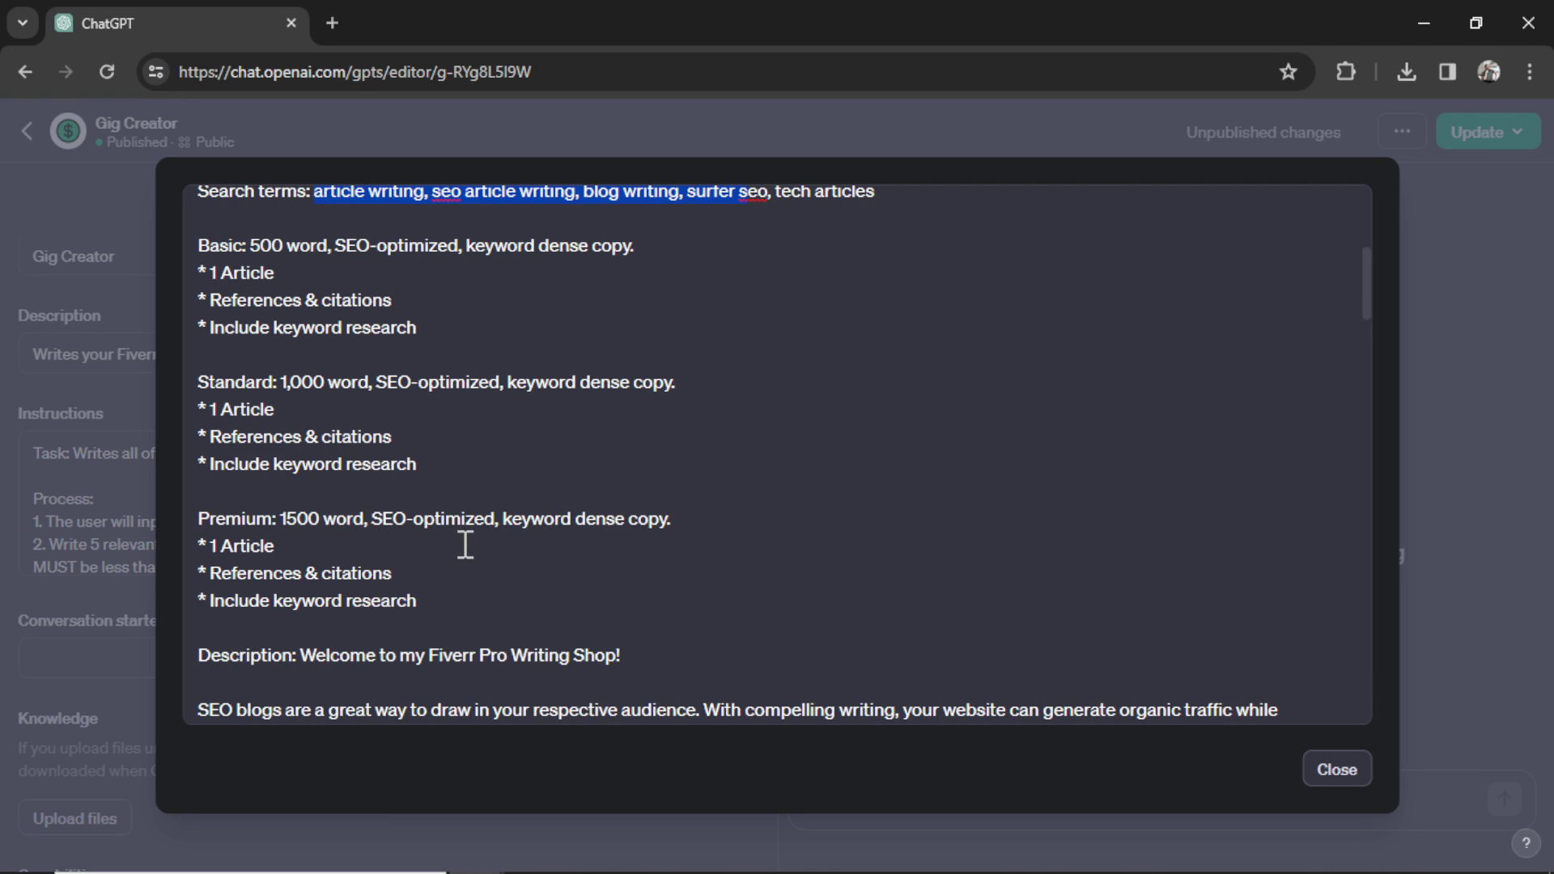
pyautogui.scroll(1, 467, 538)
pyautogui.moveTo(426, 405); pyautogui.dragTo(201, 359)
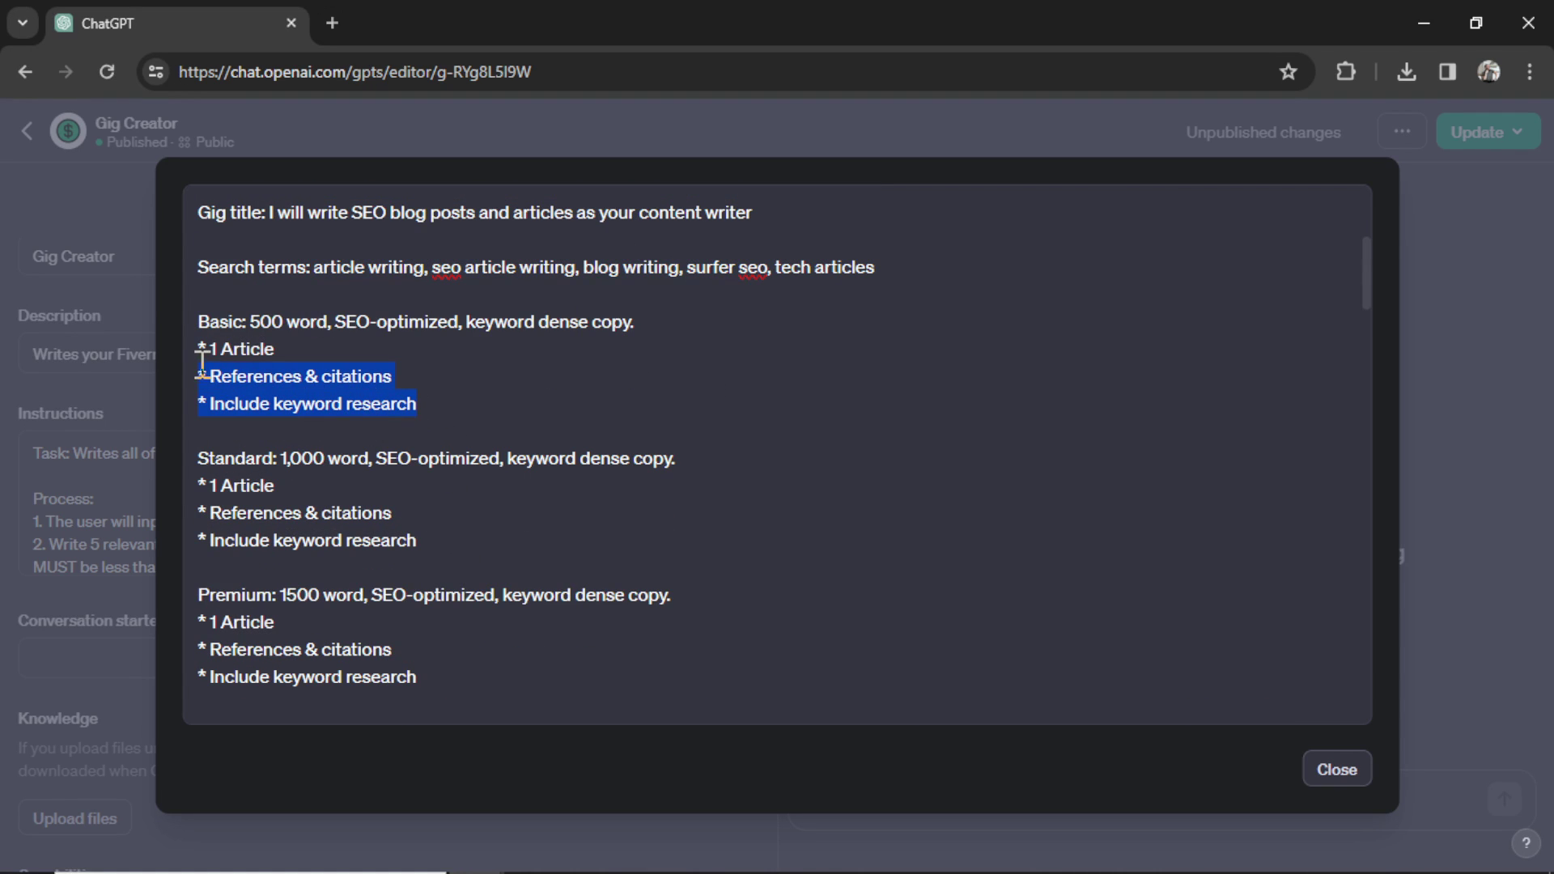
pyautogui.press('BackSpace')
pyautogui.press('BackSpace')
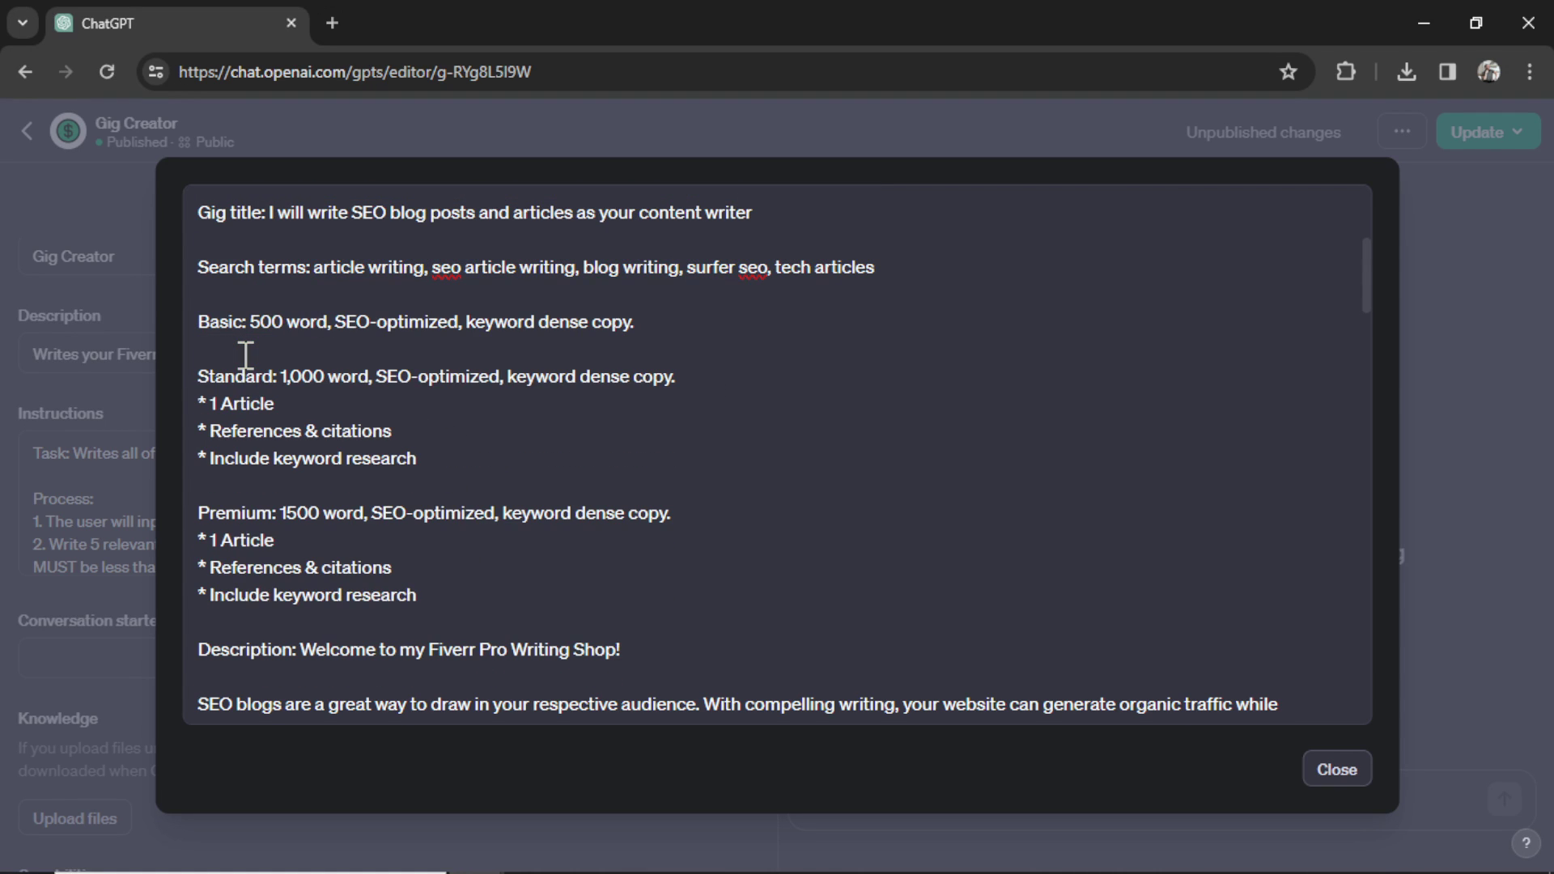
# - Remove the Standard and Premium package bullet lines and the empty line left below
pyautogui.moveTo(416, 458); pyautogui.dragTo(200, 410)
pyautogui.press('BackSpace')
pyautogui.press('BackSpace')
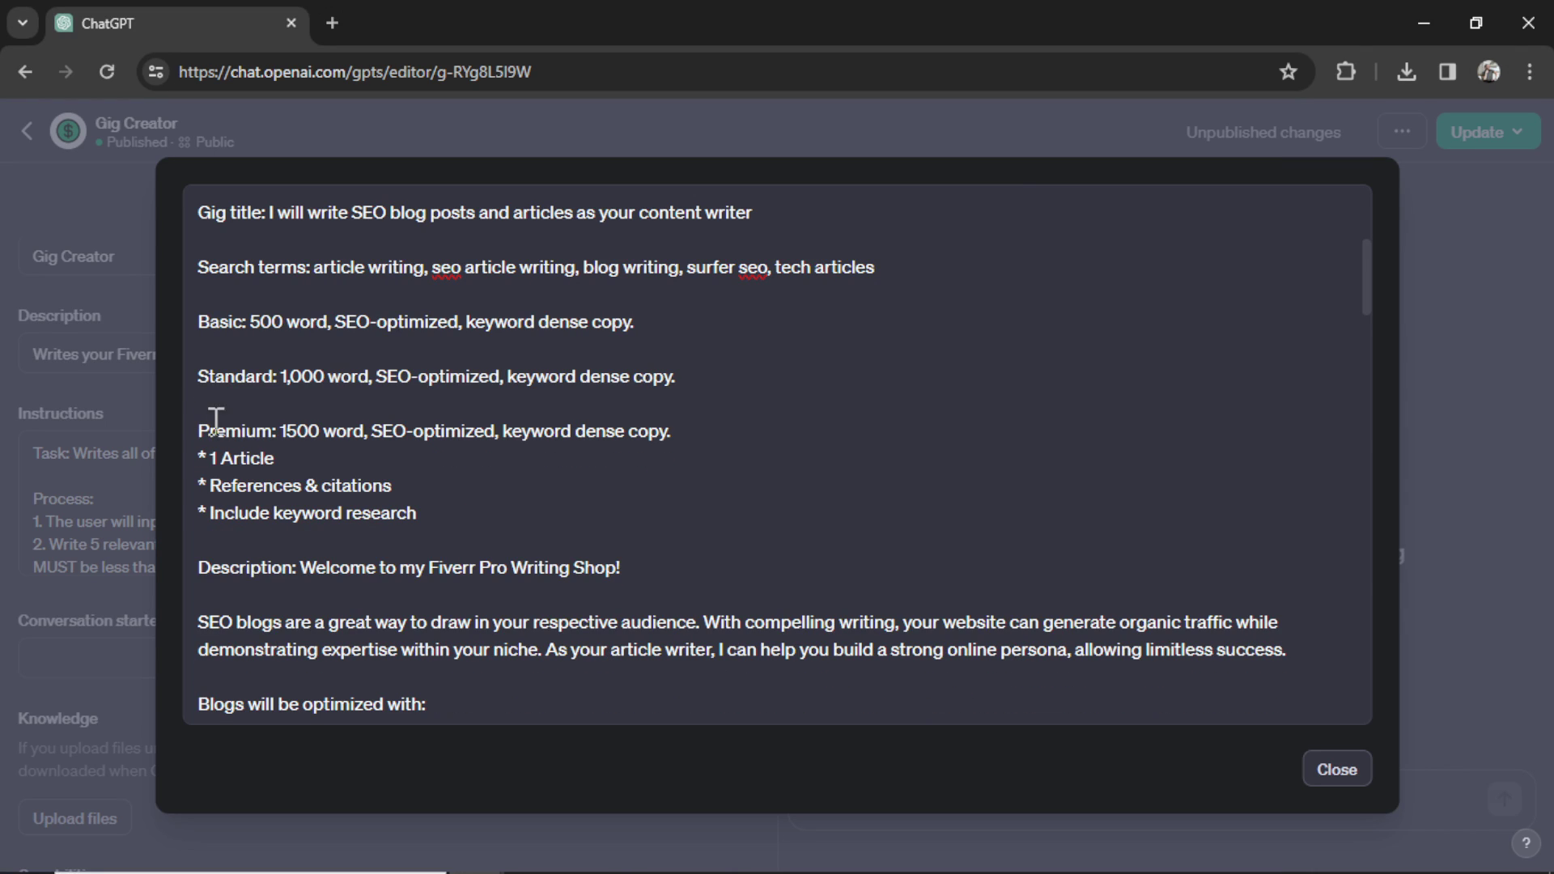
pyautogui.moveTo(425, 512); pyautogui.dragTo(199, 459)
pyautogui.press('BackSpace')
pyautogui.press('BackSpace')
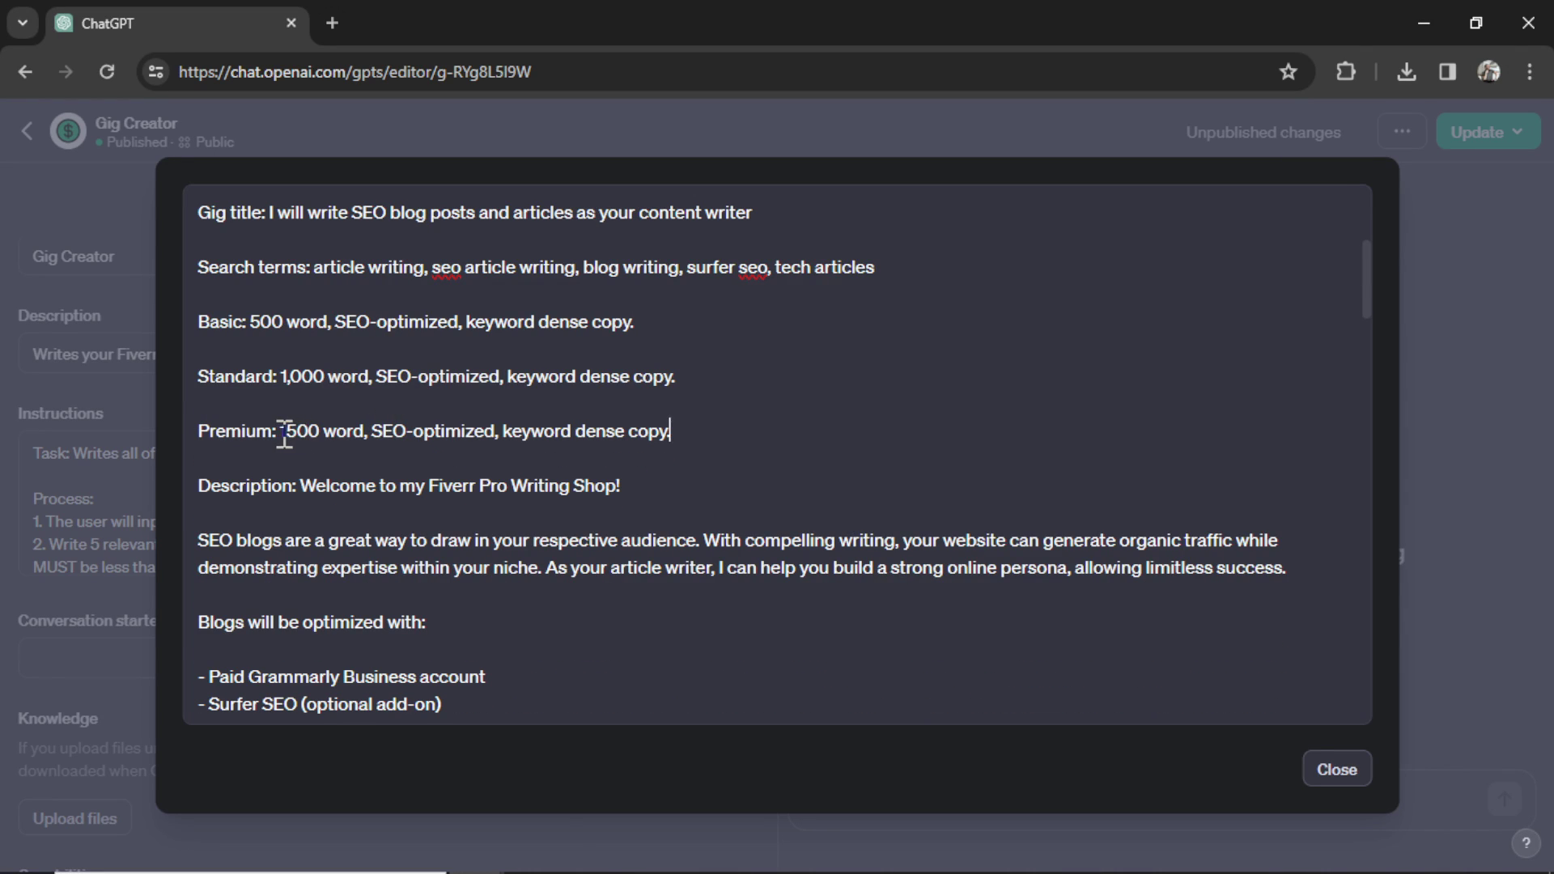
pyautogui.moveTo(281, 432); pyautogui.dragTo(491, 431)
pyautogui.click(491, 427)
pyautogui.scroll(-1, 739, 442)
pyautogui.scroll(-2, 556, 437)
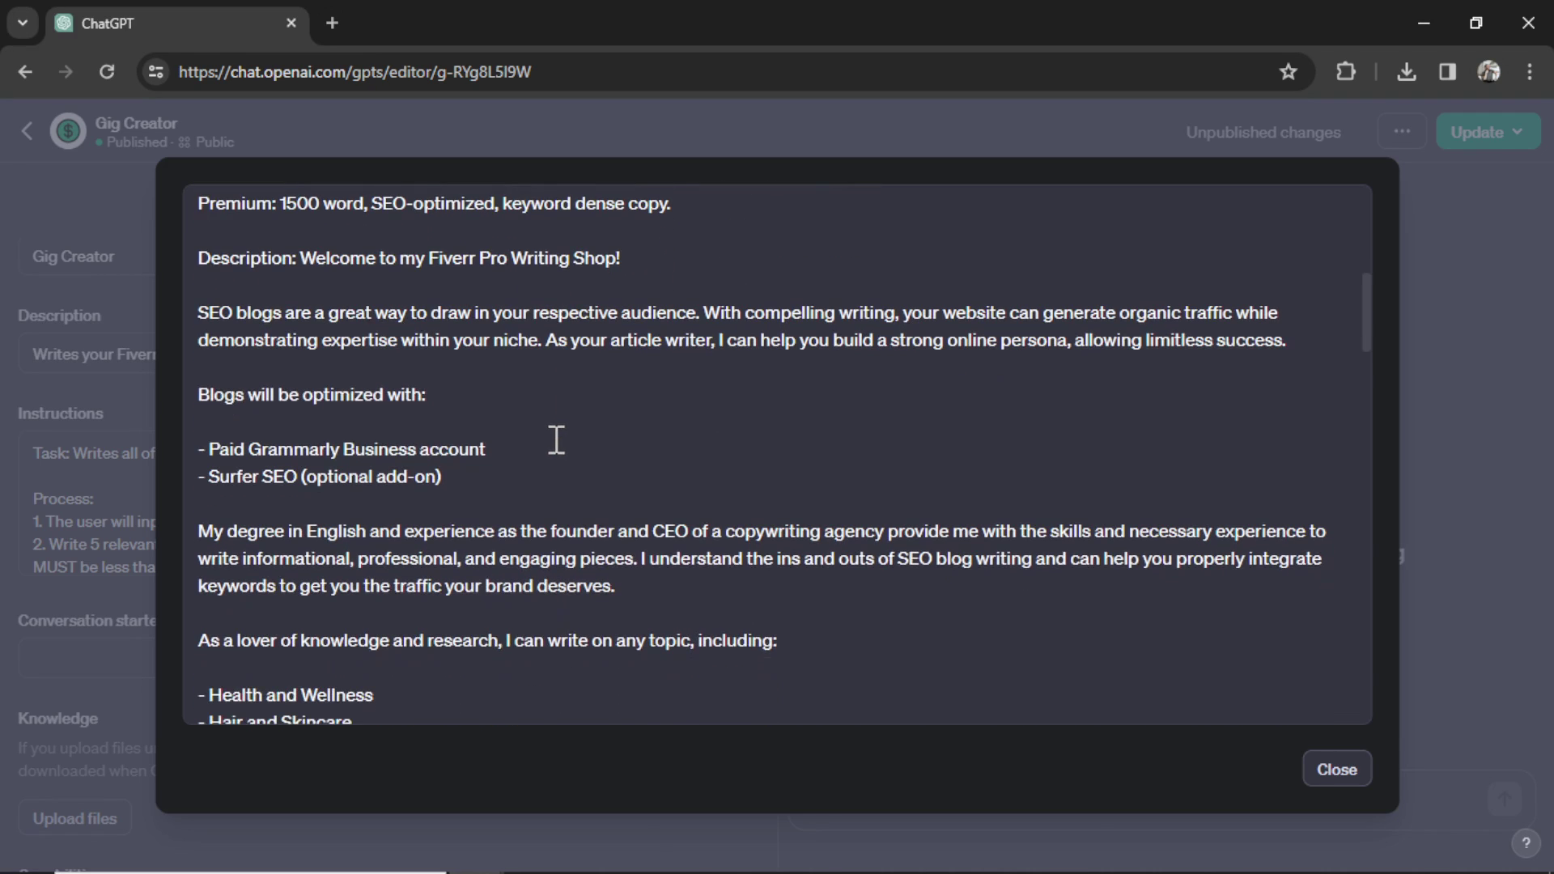
pyautogui.scroll(-5, 555, 438)
pyautogui.scroll(-2, 417, 433)
pyautogui.scroll(-1, 426, 438)
pyautogui.scroll(-2, 410, 431)
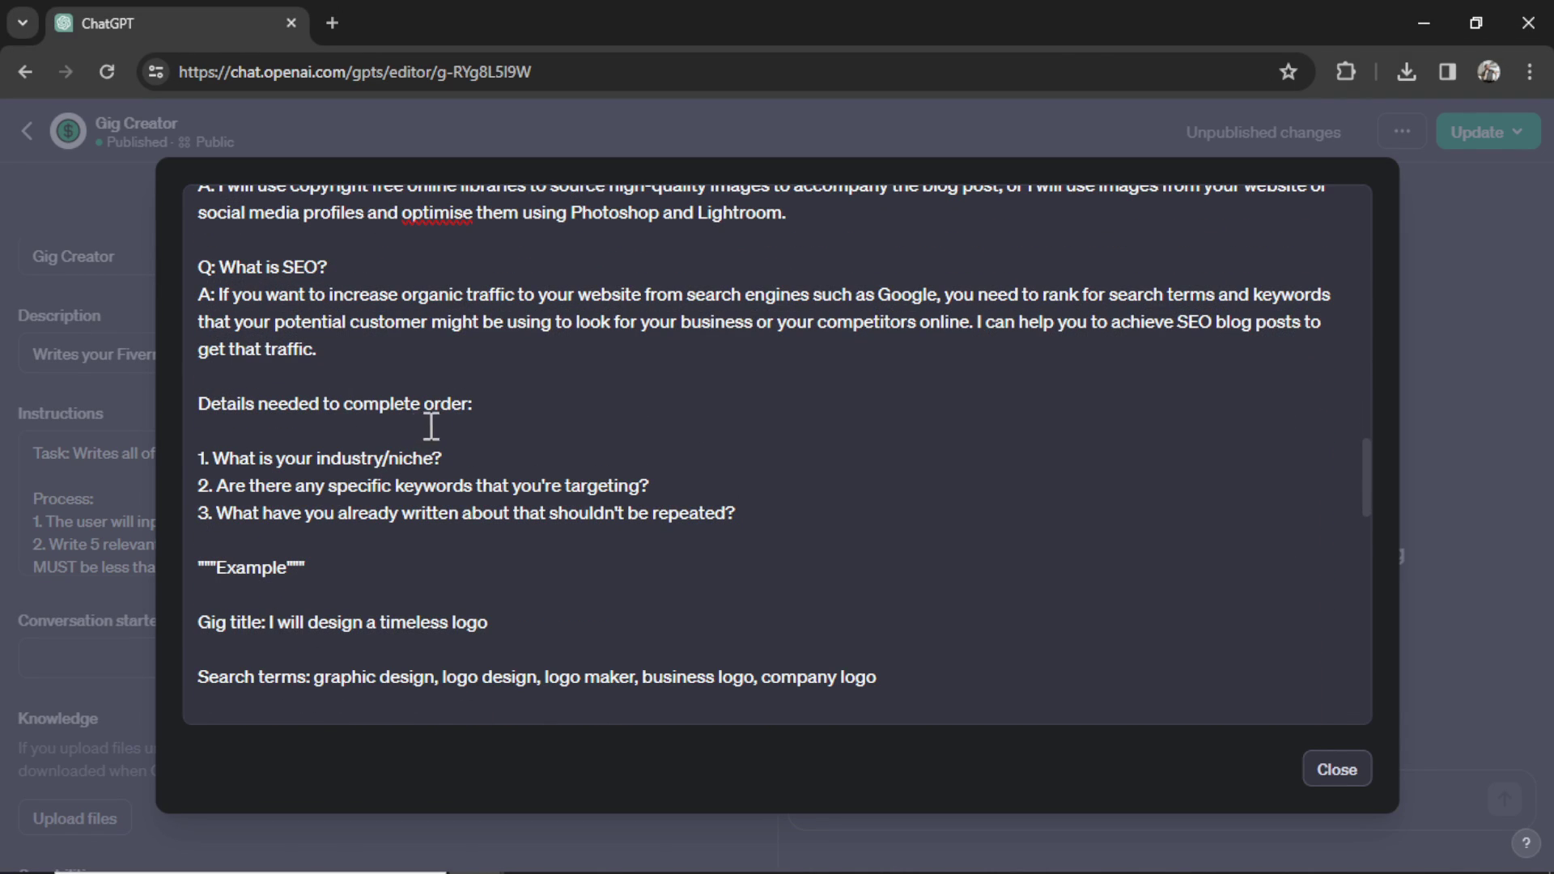
pyautogui.scroll(-1, 492, 447)
pyautogui.scroll(-2, 483, 440)
pyautogui.scroll(-1, 517, 413)
pyautogui.scroll(-1, 511, 434)
pyautogui.scroll(-5, 511, 431)
pyautogui.scroll(-1, 511, 424)
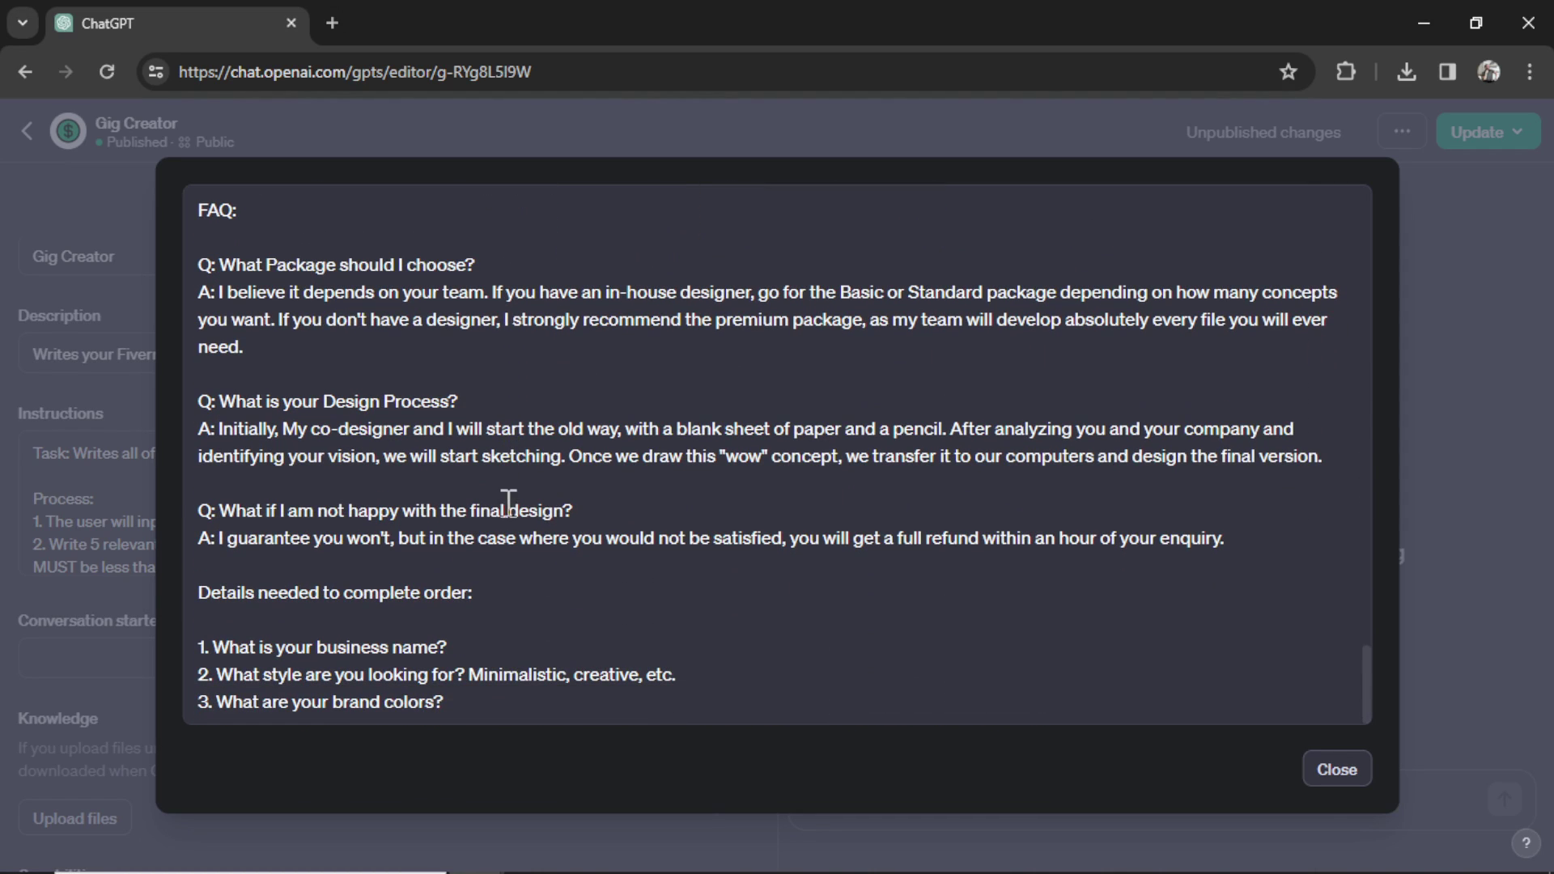
# - Publish the updated Gig Creator GPT and view its public chat page
pyautogui.press('Escape')
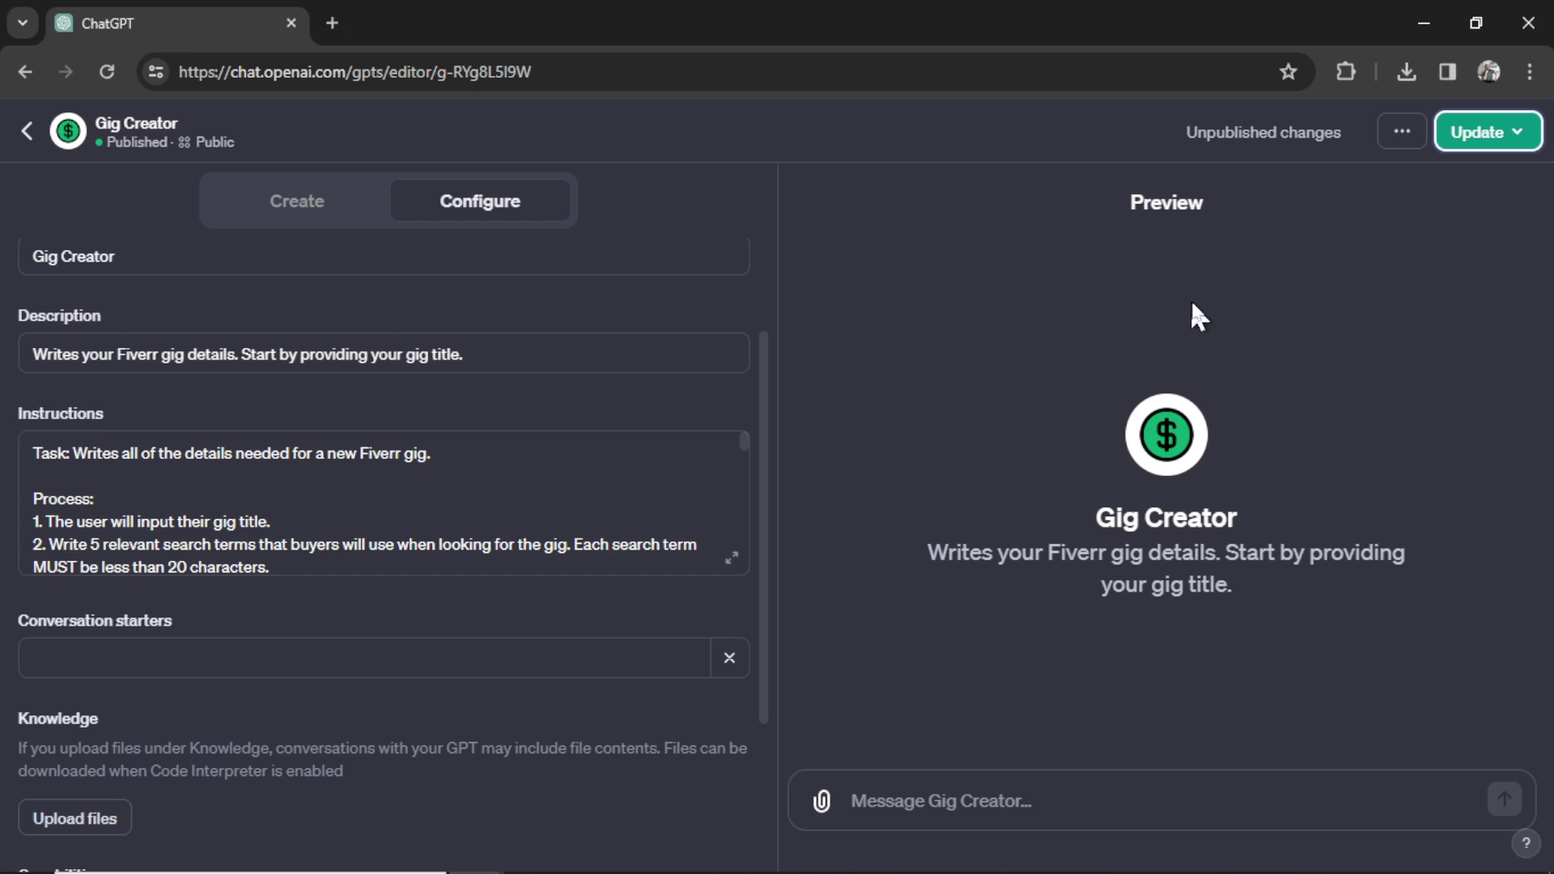
pyautogui.click(1484, 134)
pyautogui.click(1336, 467)
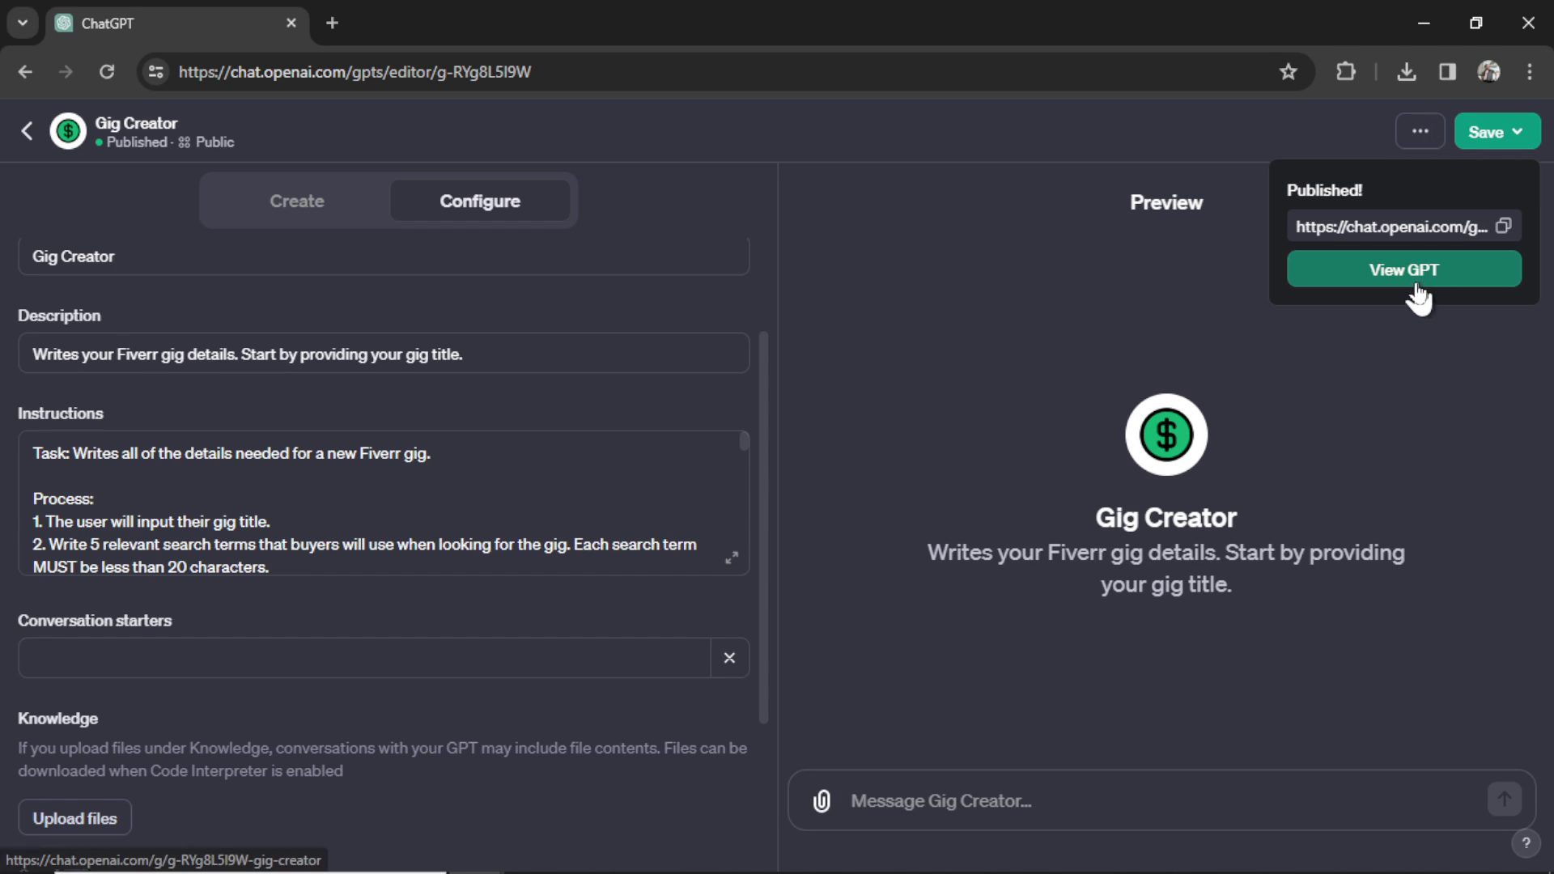
pyautogui.click(1417, 277)
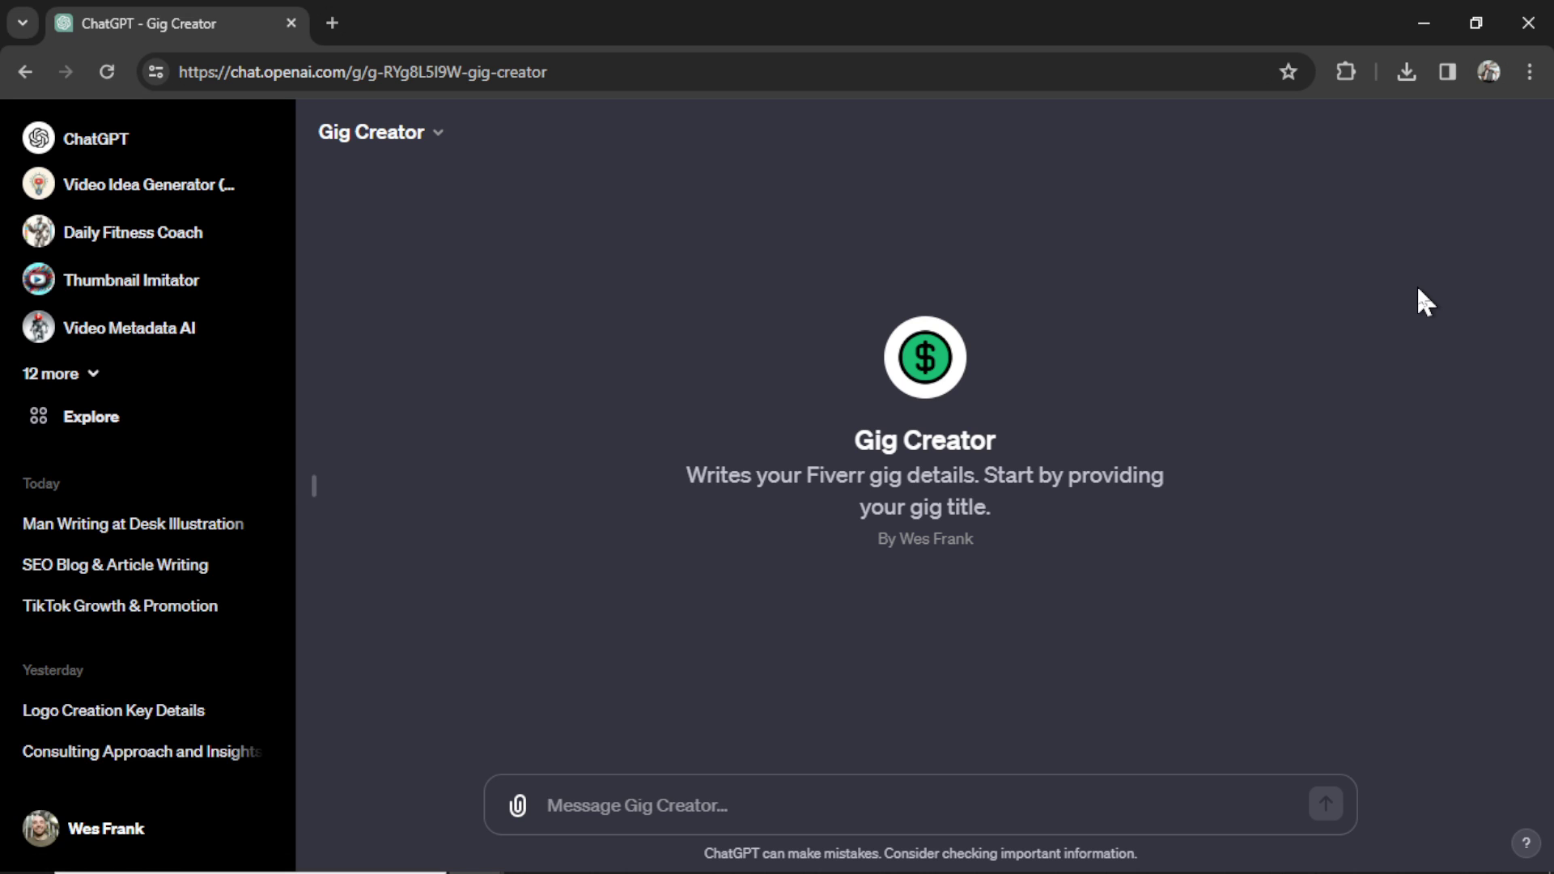
pyautogui.scroll(-2, 939, 314)
pyautogui.scroll(-2, 935, 322)
pyautogui.scroll(-1, 936, 322)
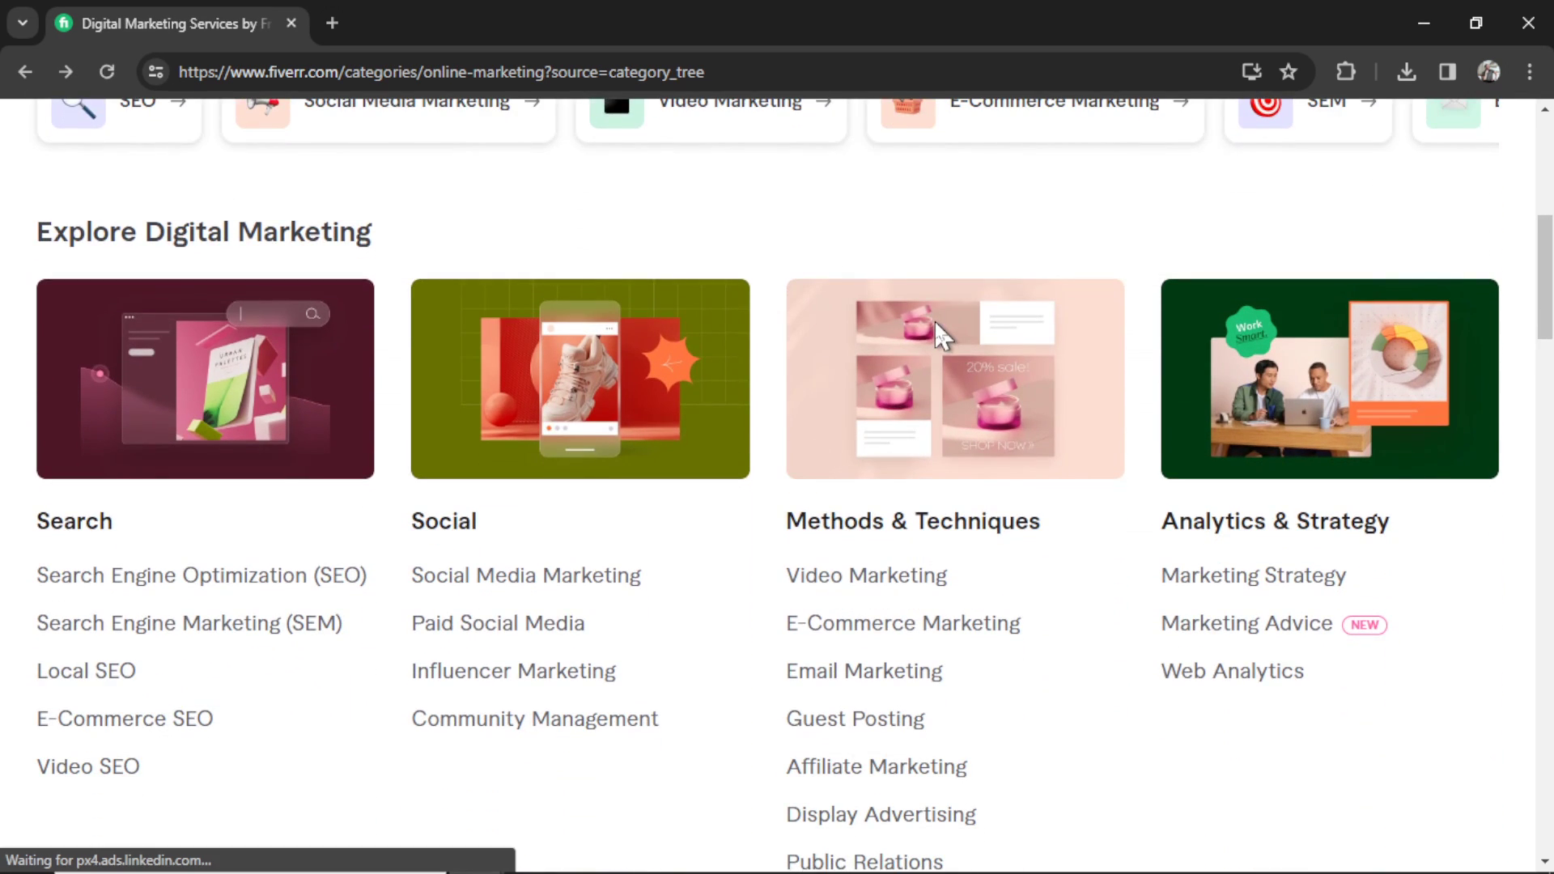
pyautogui.scroll(-1, 934, 323)
# - Choose Social Media Marketing under the Social subcategories of Digital Marketing
pyautogui.click(569, 363)
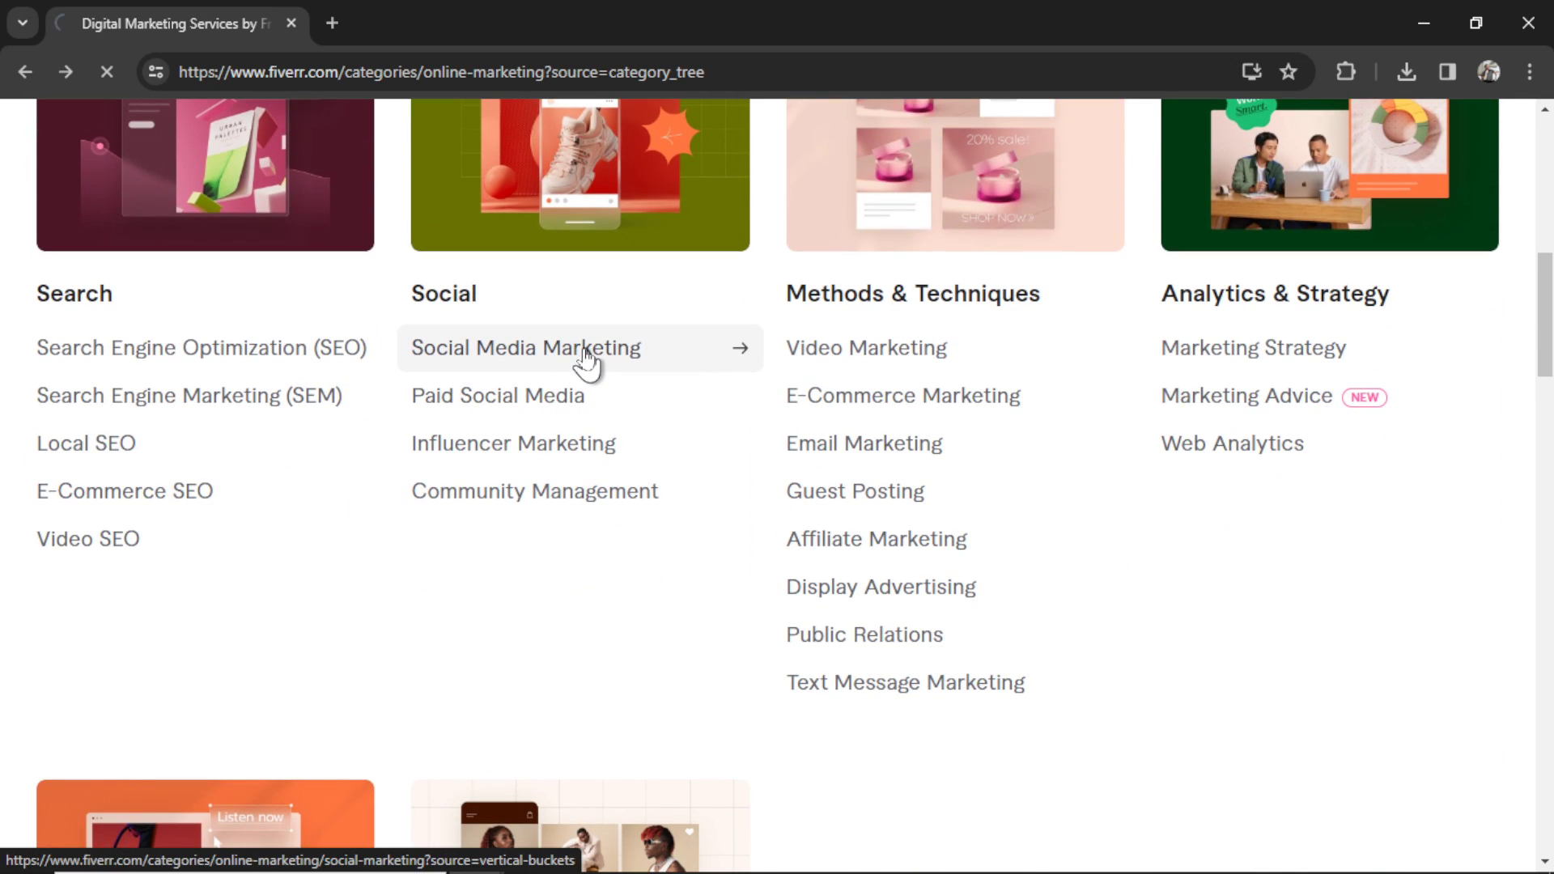